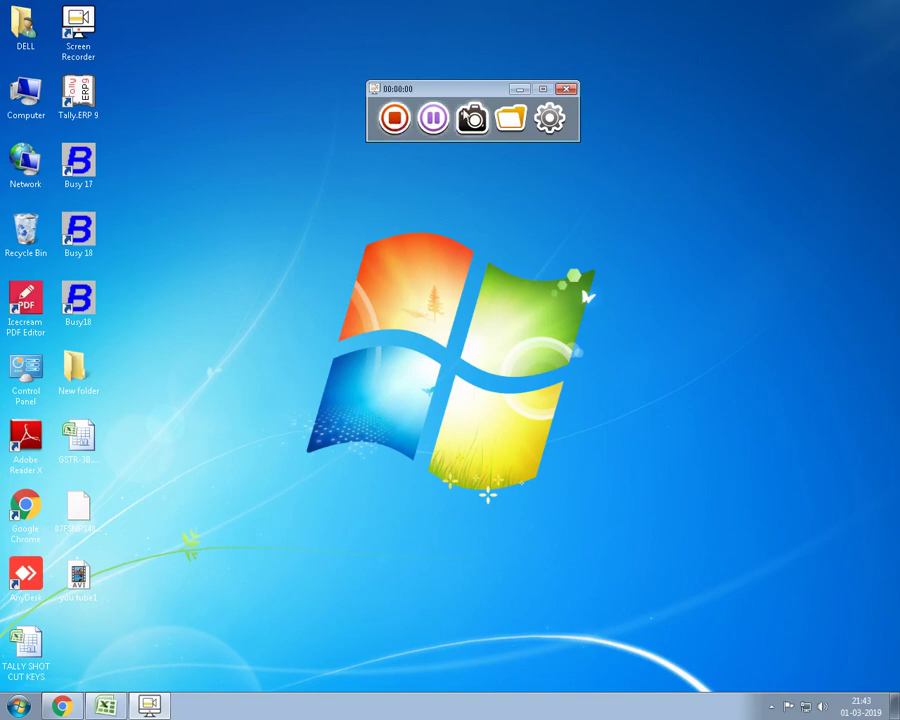
# - Start the screen recording, minimize the recorder, and refresh the desktop
pyautogui.click(519, 89)
pyautogui.click(479, 137)
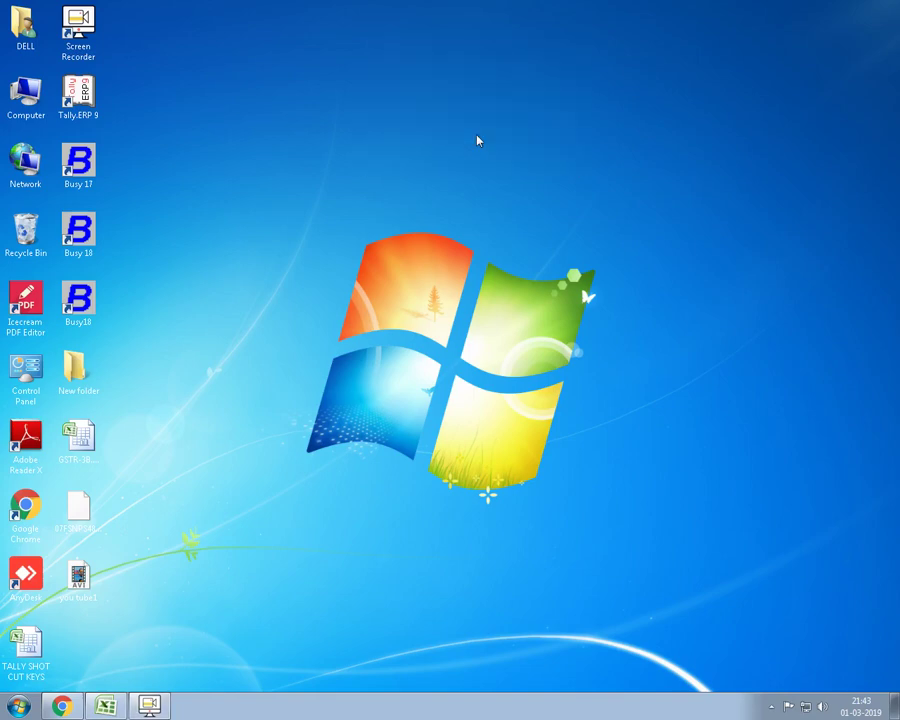
pyautogui.rightClick(448, 89)
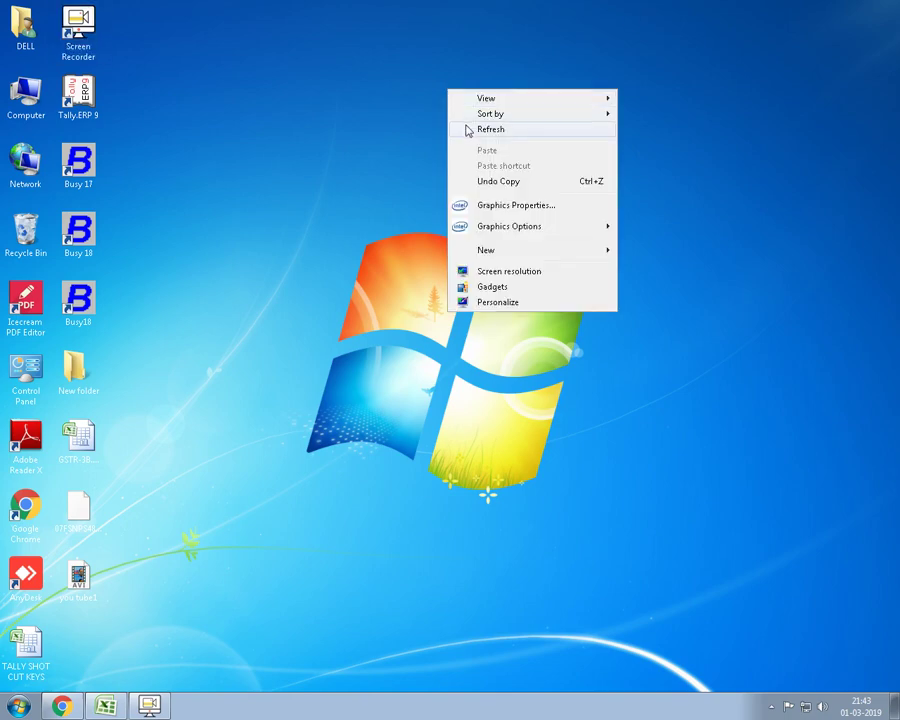
pyautogui.click(466, 130)
# - Hide all desktop icons and bring the Array workbook in Excel back on screen
pyautogui.rightClick(439, 30)
pyautogui.moveTo(490, 38)
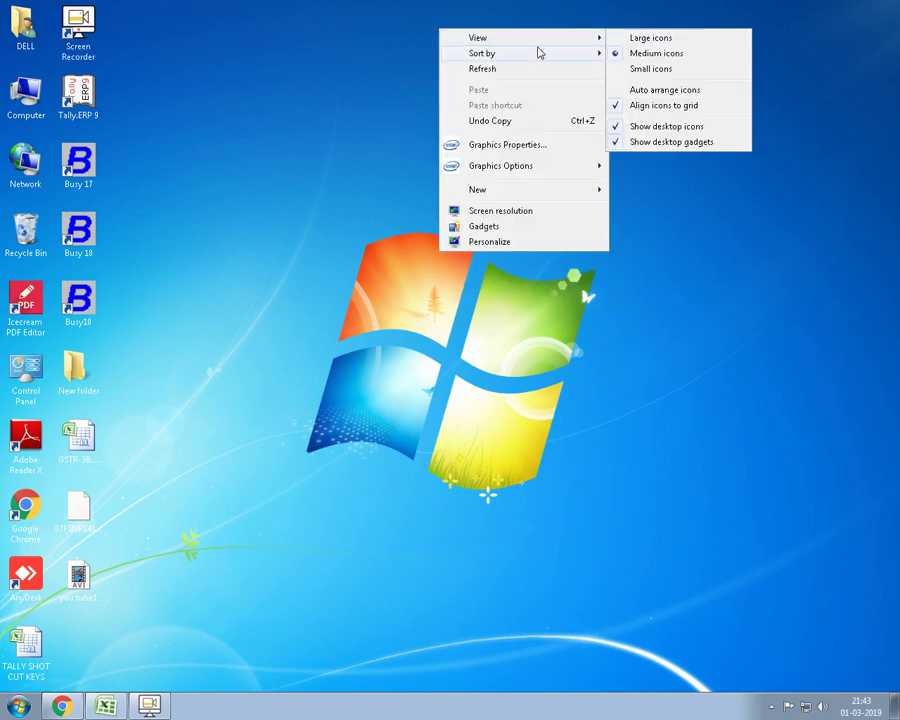
pyautogui.click(640, 127)
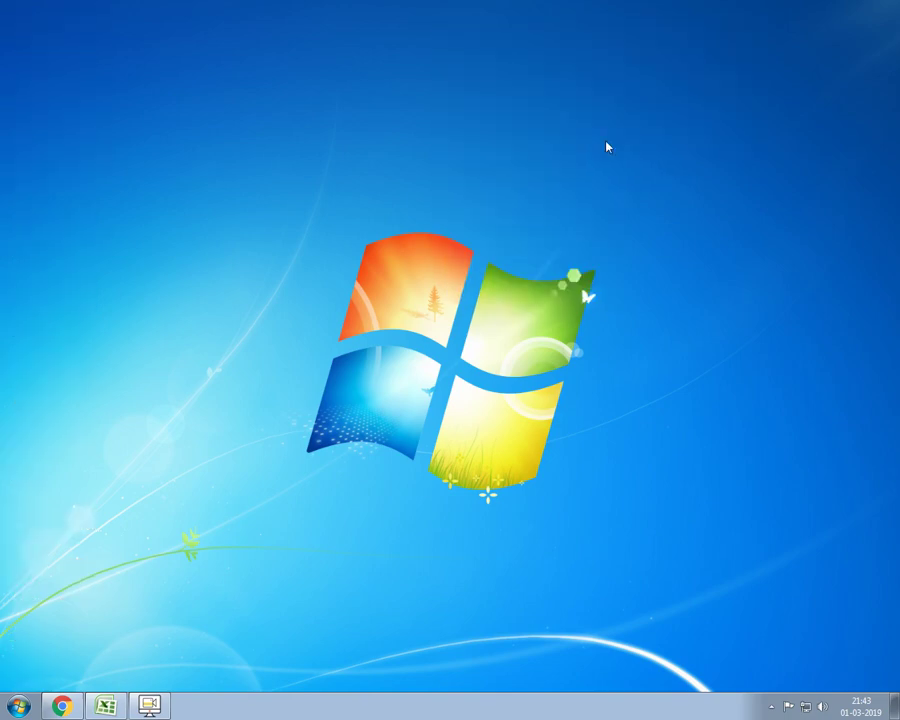
pyautogui.click(108, 709)
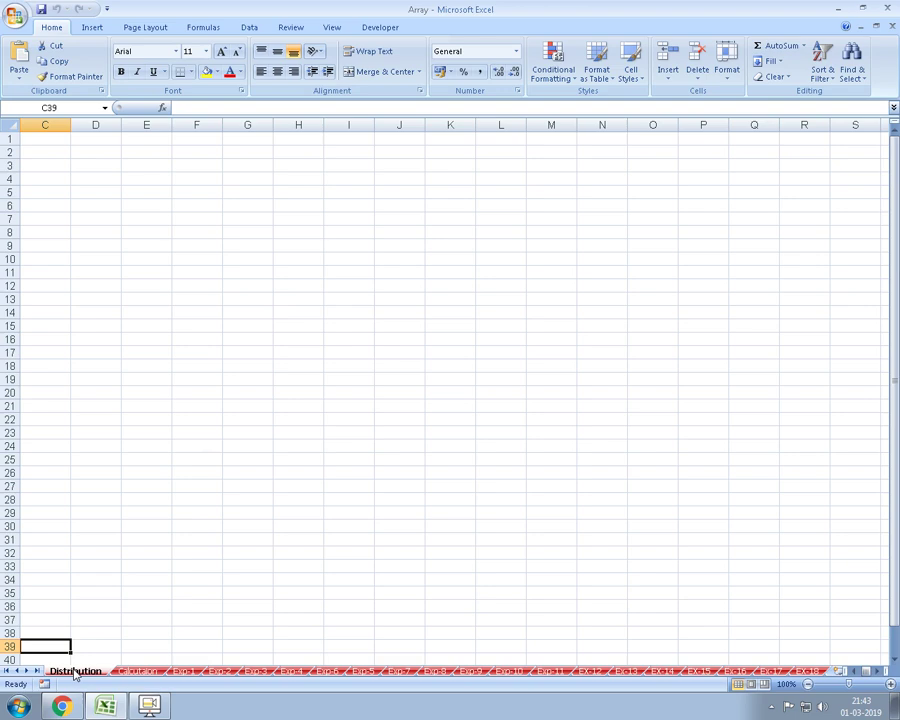
# - Enter the name in cell D3 of the Distribution sheet
pyautogui.click(84, 163)
pyautogui.keyDown('ctrl'); pyautogui.scroll(1, 84, 161); pyautogui.keyUp('ctrl')
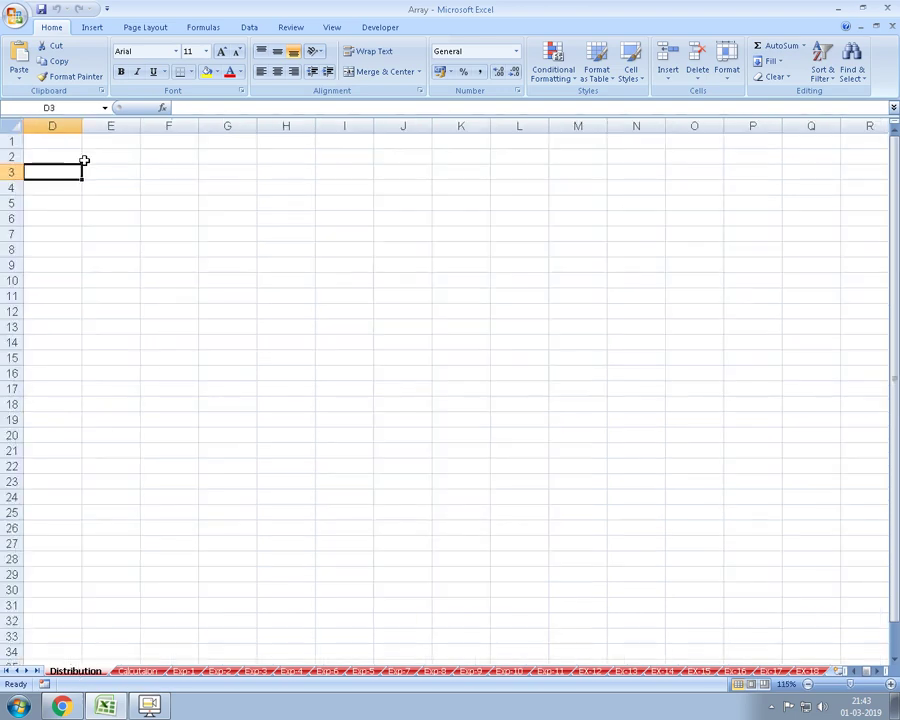
pyautogui.keyDown('ctrl'); pyautogui.scroll(1, 86, 170); pyautogui.keyUp('ctrl')
pyautogui.write('s')
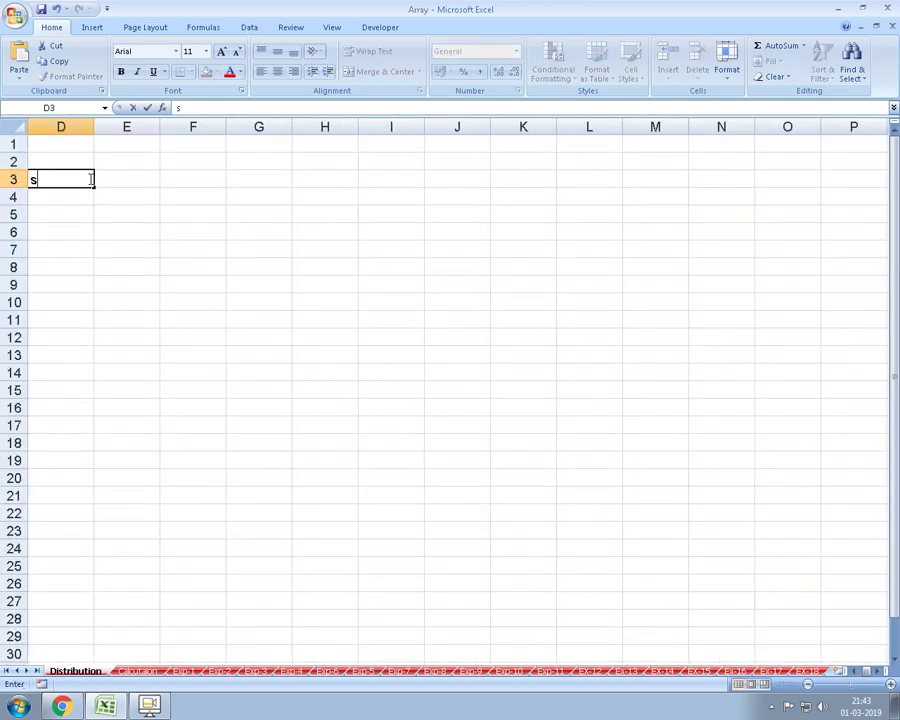
pyautogui.write('u')
pyautogui.press('BackSpace')
pyautogui.press('BackSpace')
pyautogui.write('SU')
pyautogui.write('JEET')
pyautogui.press('Return')
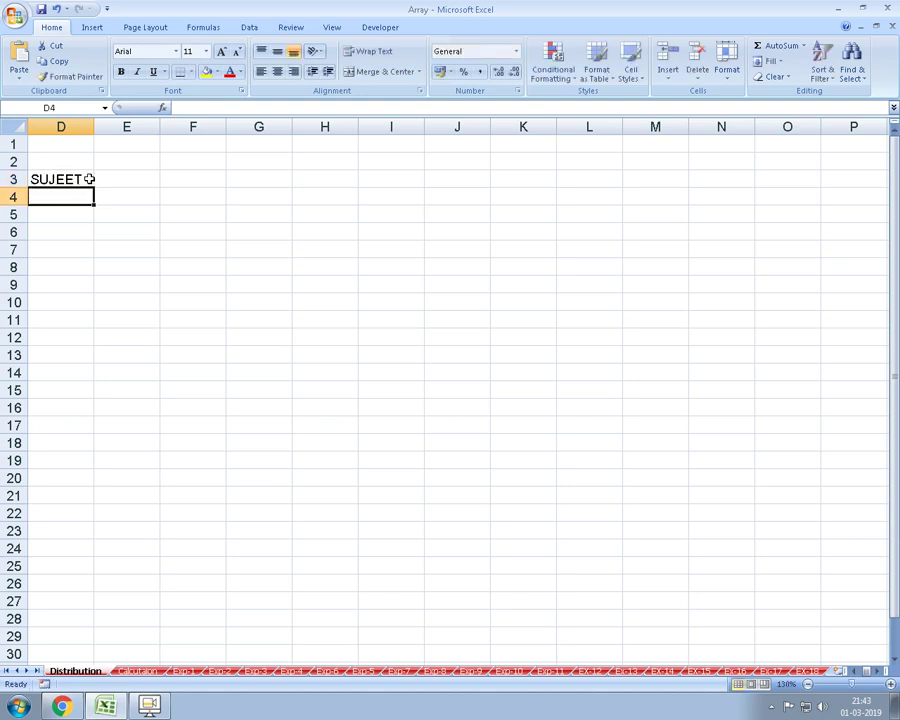
# - Type the name's six letters one per cell across E5 to J5
pyautogui.press('Right')
pyautogui.press('Down')
pyautogui.write('S')
pyautogui.press('Tab')
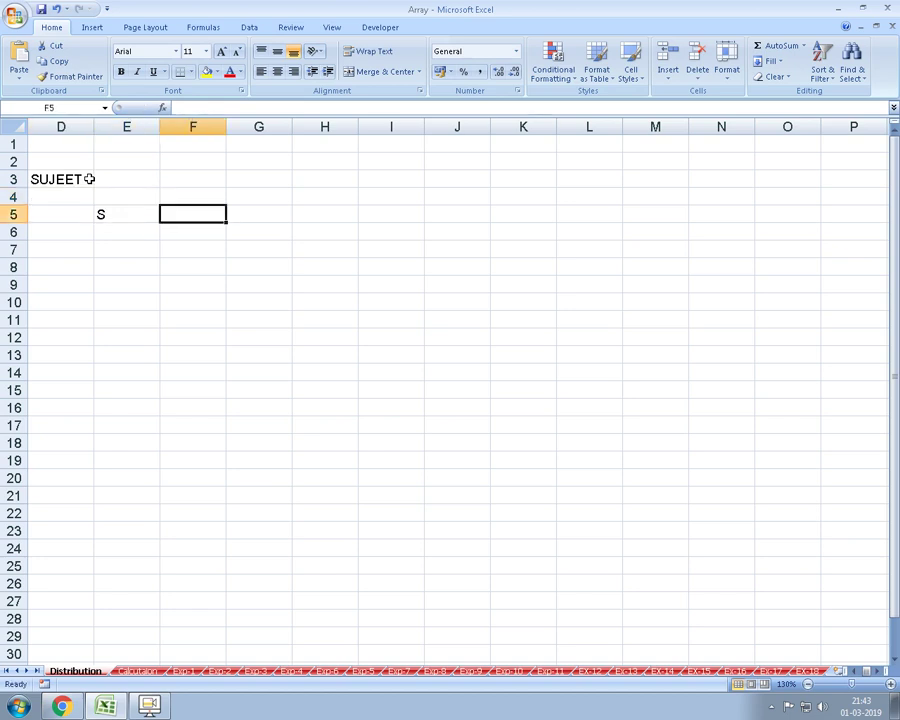
pyautogui.write('U')
pyautogui.press('Tab')
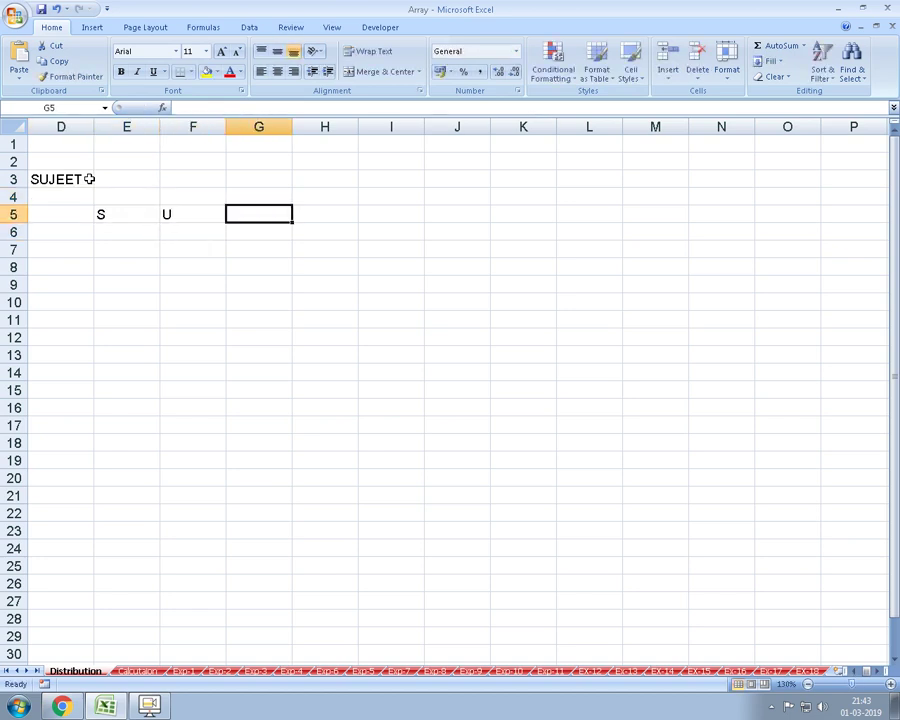
pyautogui.write('J')
pyautogui.press('Down')
pyautogui.press('Up')
pyautogui.press('Right')
pyautogui.write('E')
pyautogui.press('Tab')
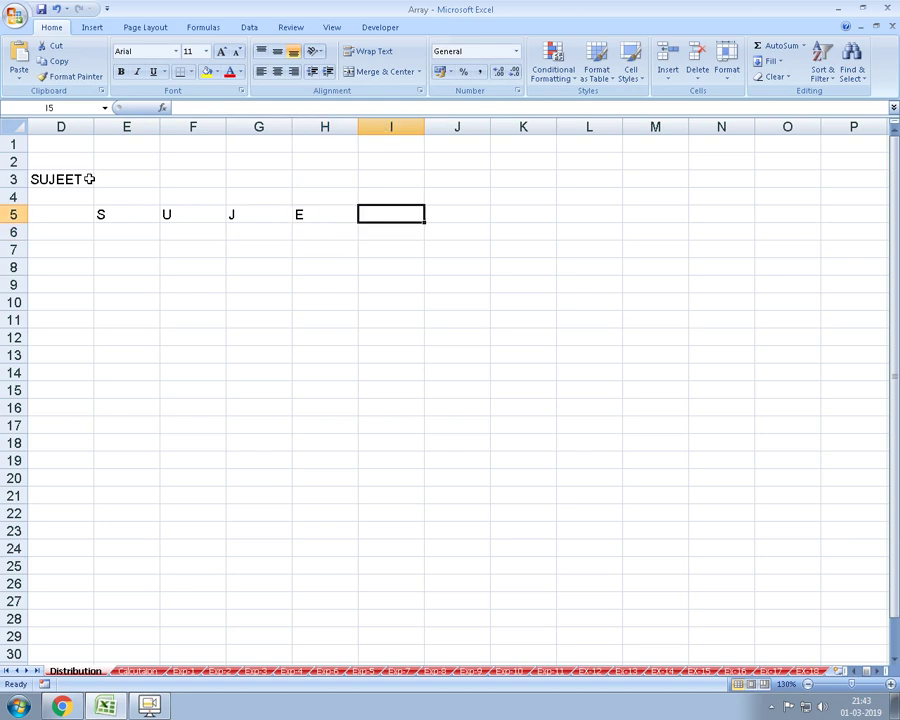
pyautogui.write('E')
pyautogui.press('Return')
pyautogui.press('Up')
pyautogui.press('Right')
pyautogui.write('T')
pyautogui.press('Return')
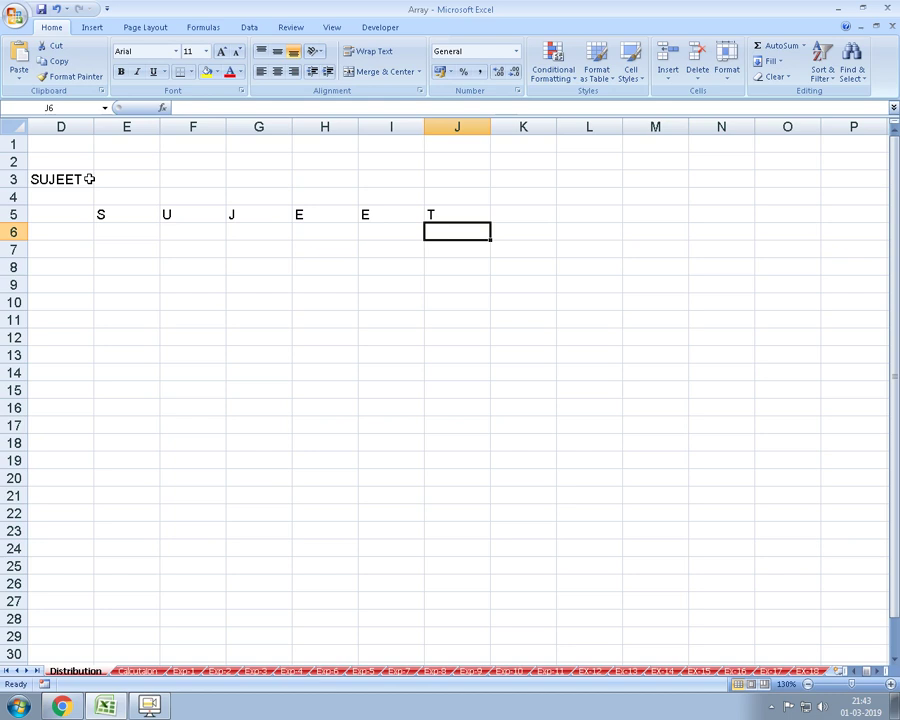
# - Enter =MID($D$3,1,1) in E6, with D3 made an absolute reference
pyautogui.press('Left')
pyautogui.press('Left')
pyautogui.press('Left')
pyautogui.press('Left')
pyautogui.press('Left')
pyautogui.write('=')
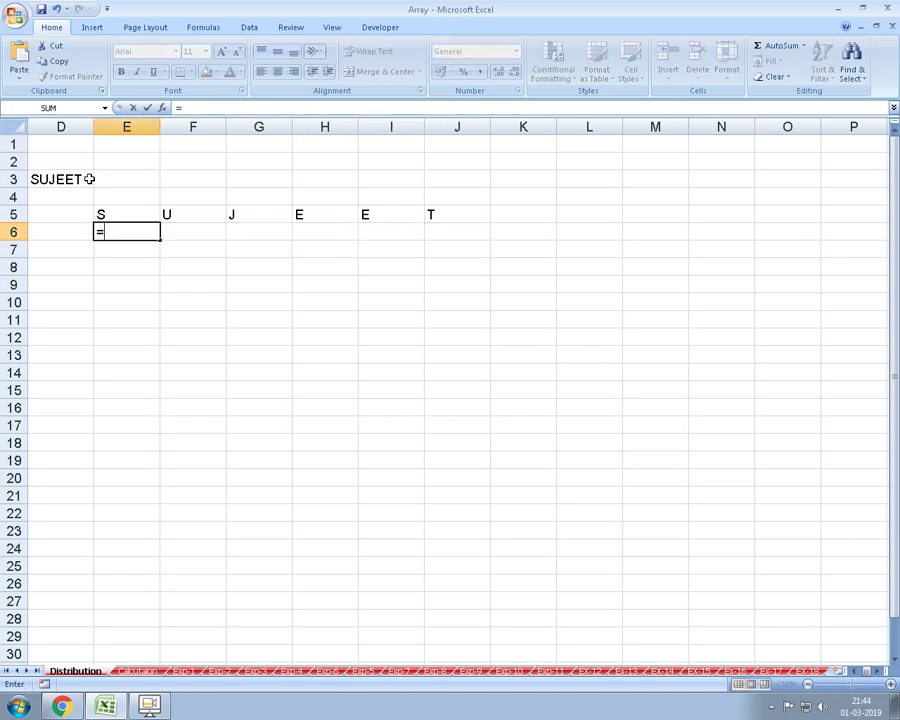
pyautogui.write('MID(')
pyautogui.press('Up')
pyautogui.press('Up')
pyautogui.press('Up')
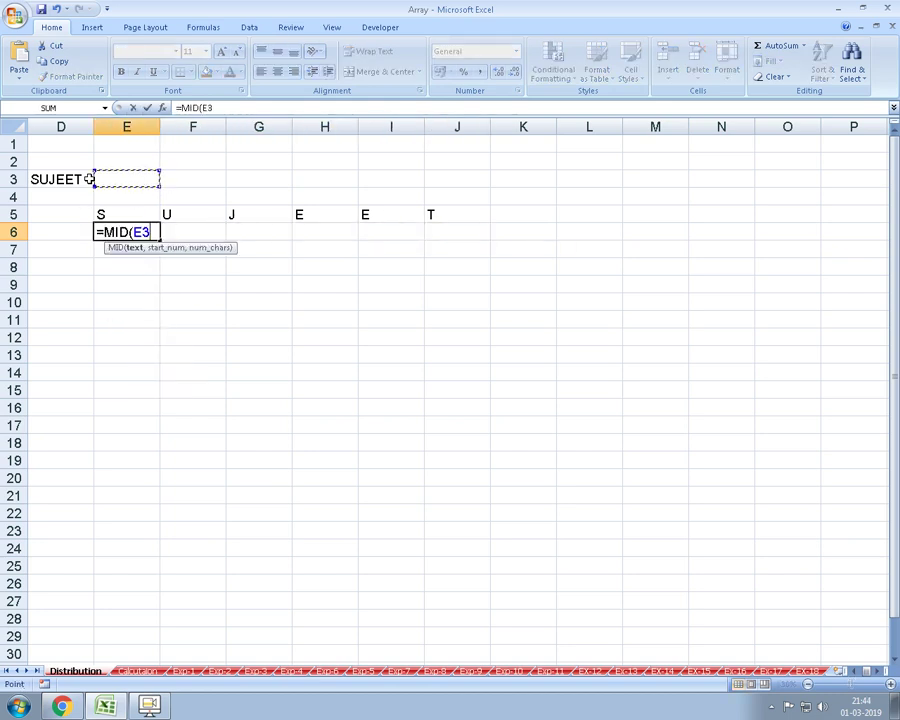
pyautogui.press('Left')
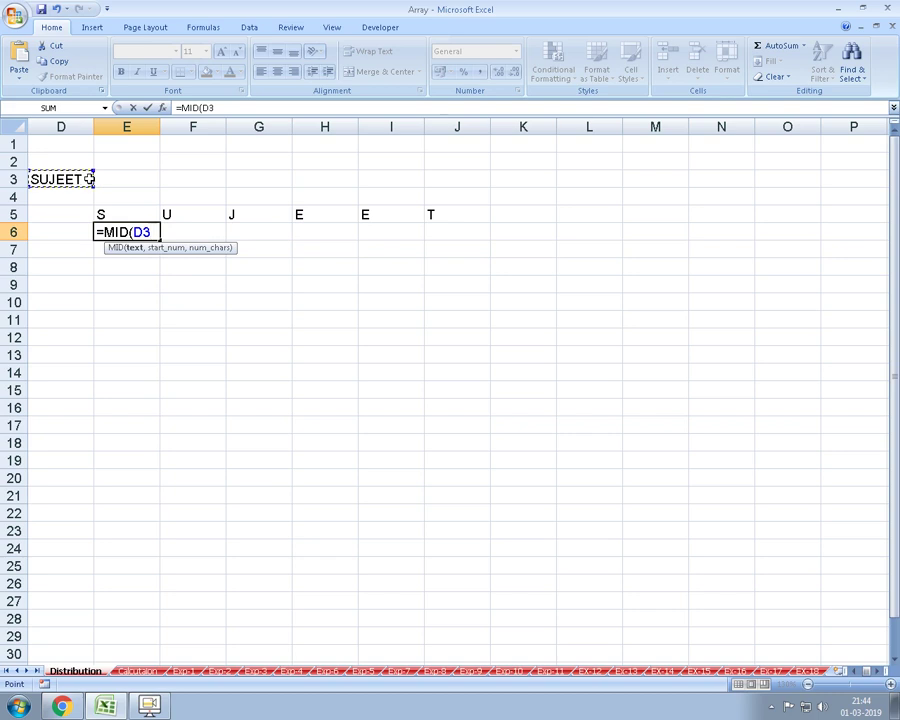
pyautogui.write(',1')
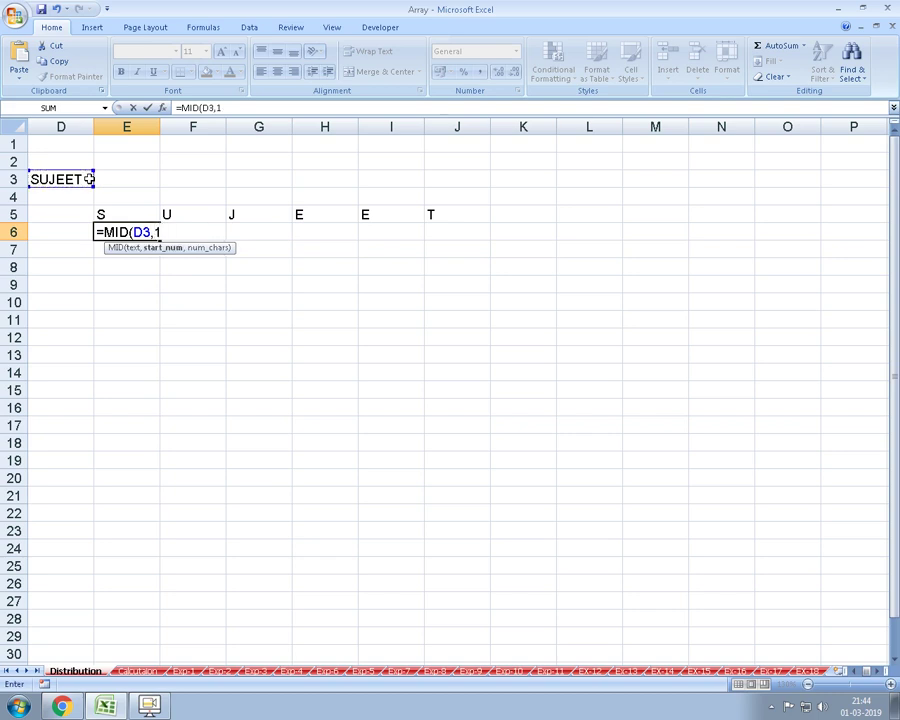
pyautogui.write(',1')
pyautogui.press('Return')
pyautogui.press('Up')
pyautogui.press('Right')
pyautogui.press('Left')
pyautogui.press('F2')
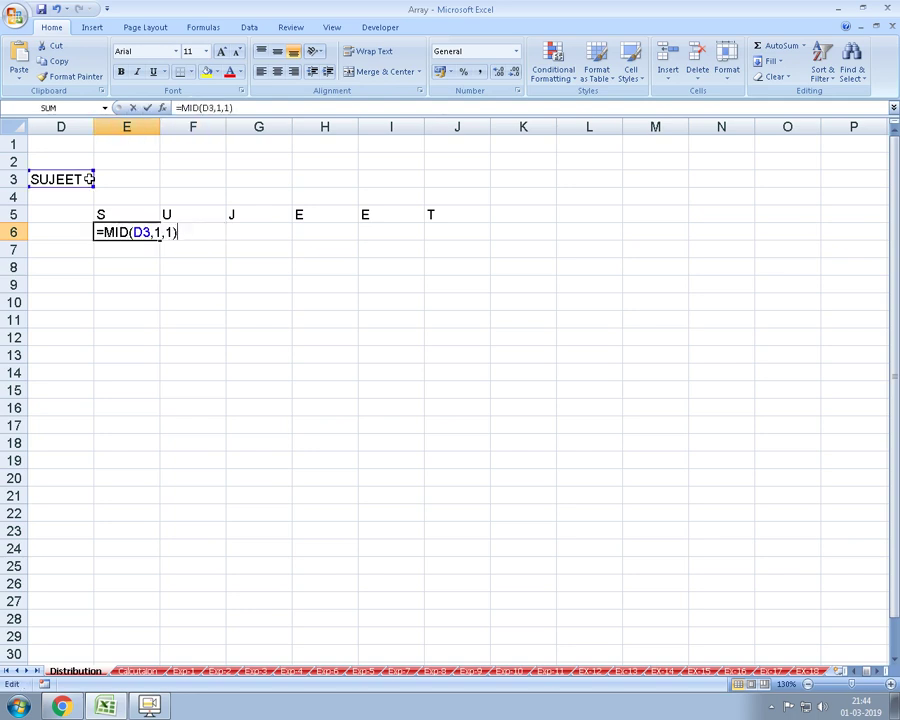
pyautogui.press('Left')
pyautogui.press('Left')
pyautogui.press('Left')
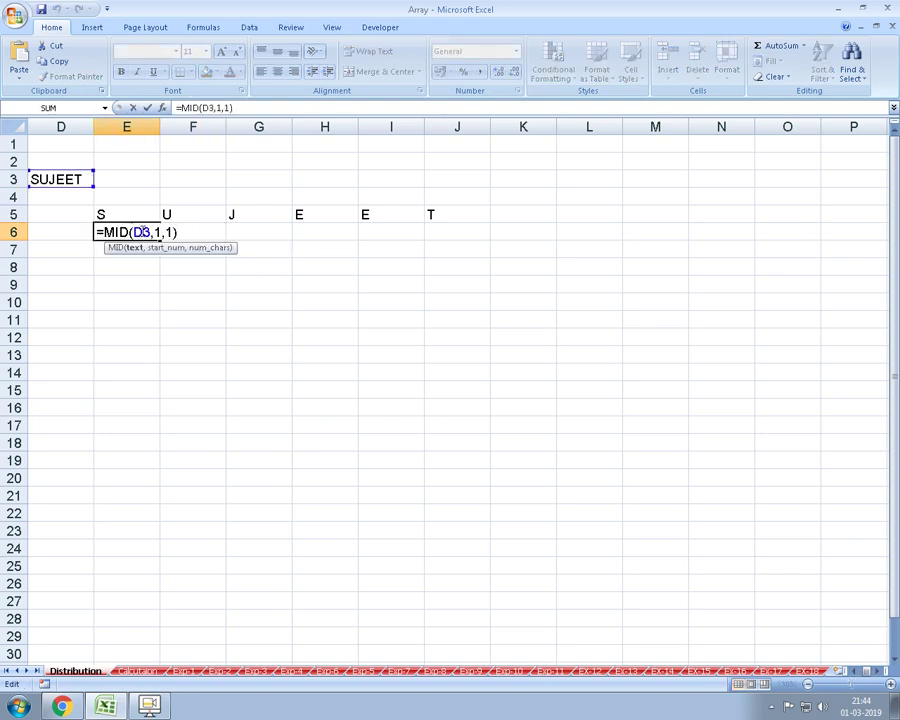
pyautogui.press('F4')
pyautogui.press('Return')
# - Fill the E6 MID formula right along row 6 to J6
pyautogui.click(141, 231)
pyautogui.hotkey('shift', 'Right')
pyautogui.hotkey('shift', 'Right')
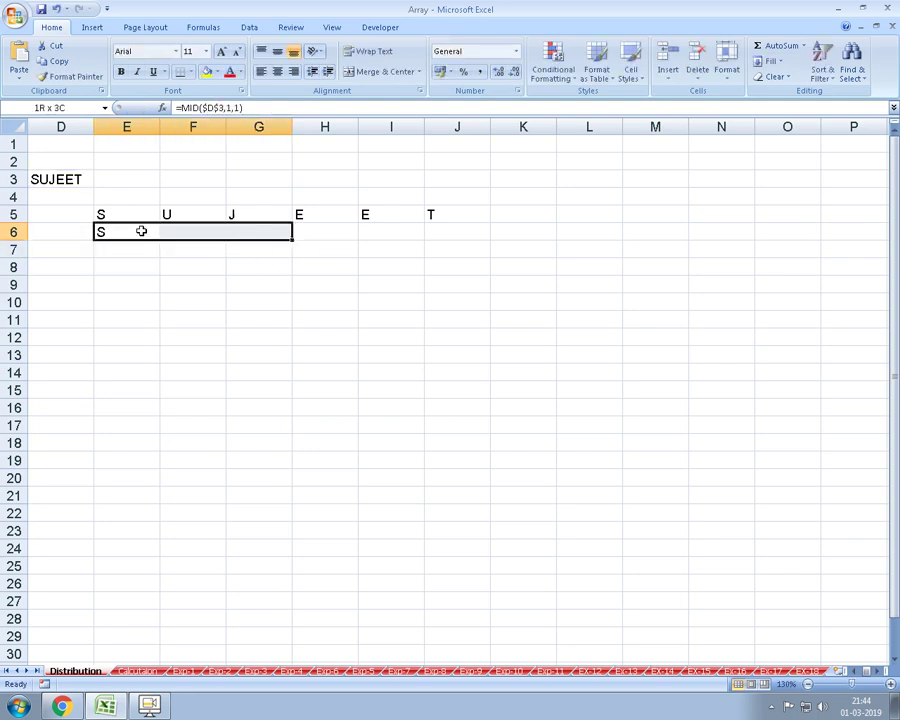
pyautogui.hotkey('shift', 'Right')
pyautogui.hotkey('shift', 'Right')
pyautogui.hotkey('shift', 'Right')
pyautogui.hotkey('ctrl', 'r')
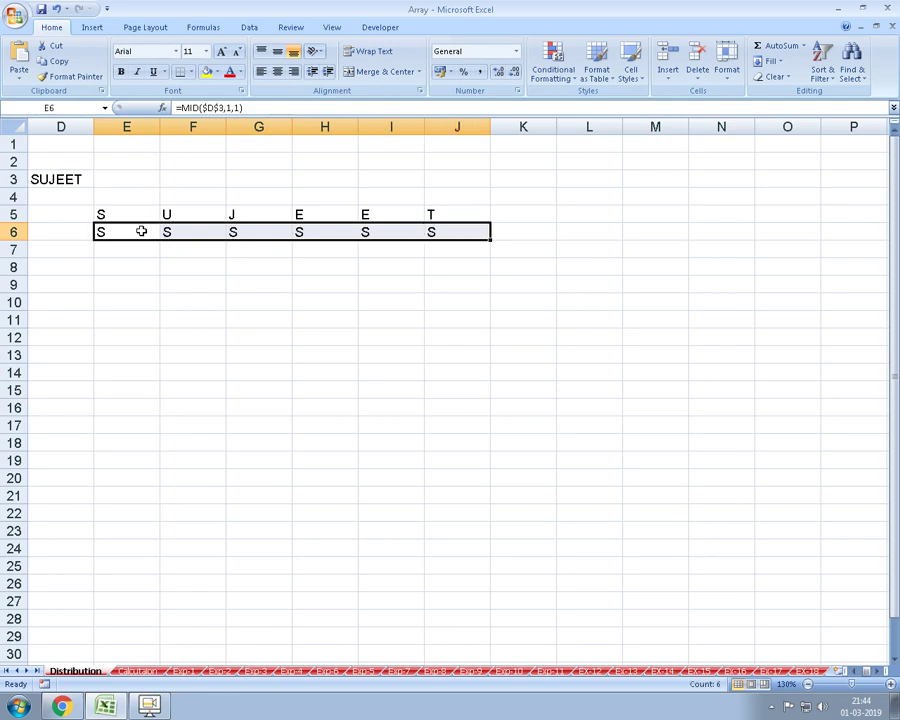
# - Change the MID start positions in F6 and G6 to 2 and 3
pyautogui.press('Right')
pyautogui.press('F2')
pyautogui.press('Left')
pyautogui.press('BackSpace')
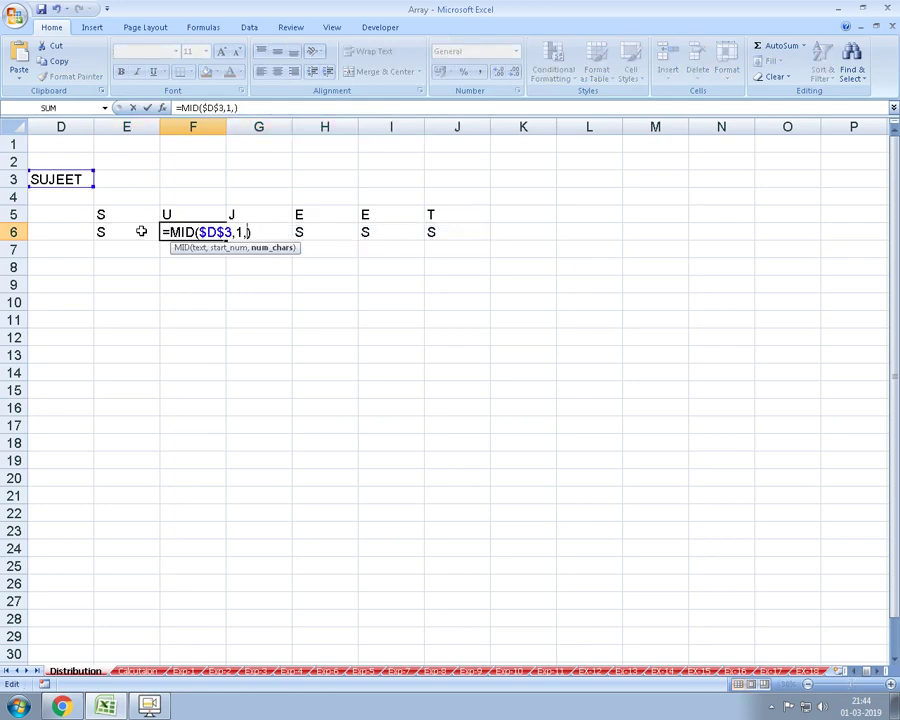
pyautogui.write('2')
pyautogui.press('Return')
pyautogui.press('Up')
pyautogui.press('F2')
pyautogui.press('Left')
pyautogui.press('Left')
pyautogui.press('Delete')
pyautogui.write('1')
pyautogui.press('Left')
pyautogui.press('Left')
pyautogui.press('BackSpace')
pyautogui.write('2')
pyautogui.press('Return')
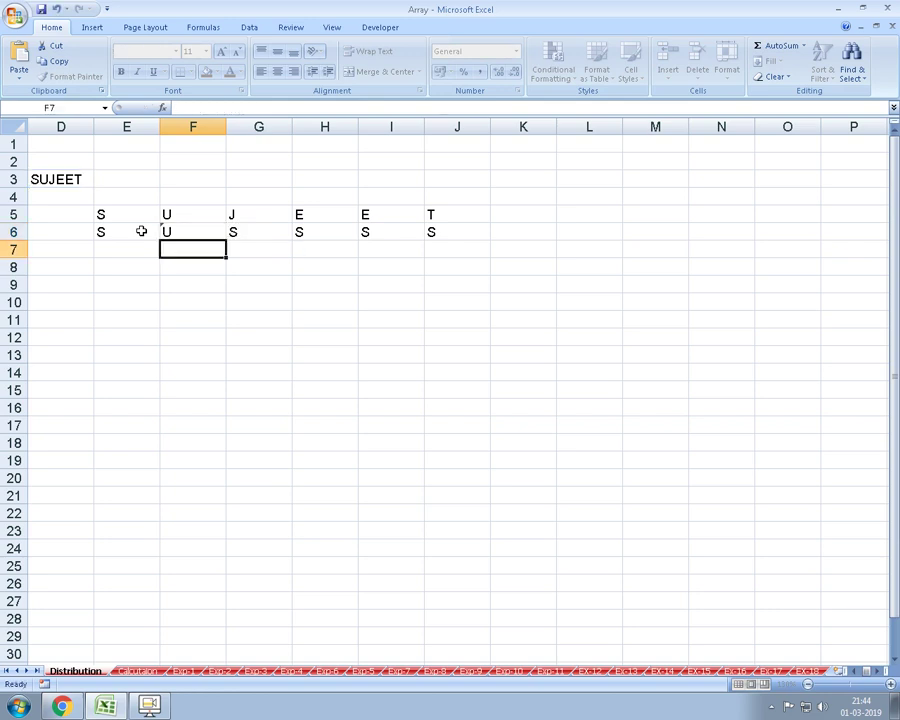
pyautogui.press('Up')
pyautogui.press('Right')
pyautogui.press('F2')
pyautogui.press('Left')
pyautogui.press('Left')
pyautogui.press('Left')
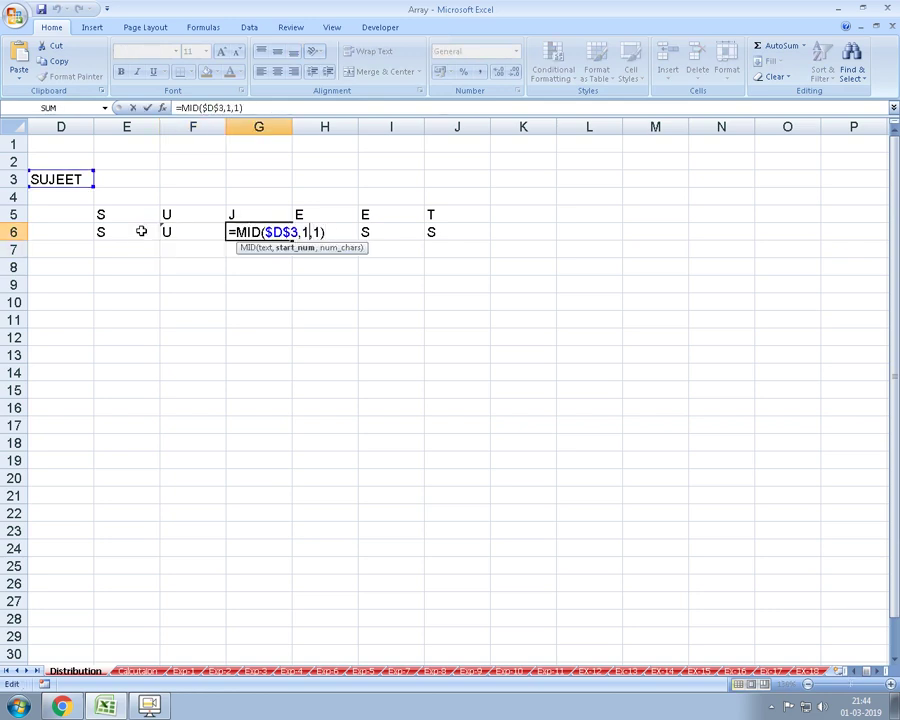
pyautogui.press('BackSpace')
pyautogui.write('3')
pyautogui.press('Return')
# - Change the MID start positions in H6, I6 and J6 to 4, 5 and 6
pyautogui.press('Up')
pyautogui.press('Right')
pyautogui.press('F2')
pyautogui.press('Left')
pyautogui.press('Left')
pyautogui.press('Left')
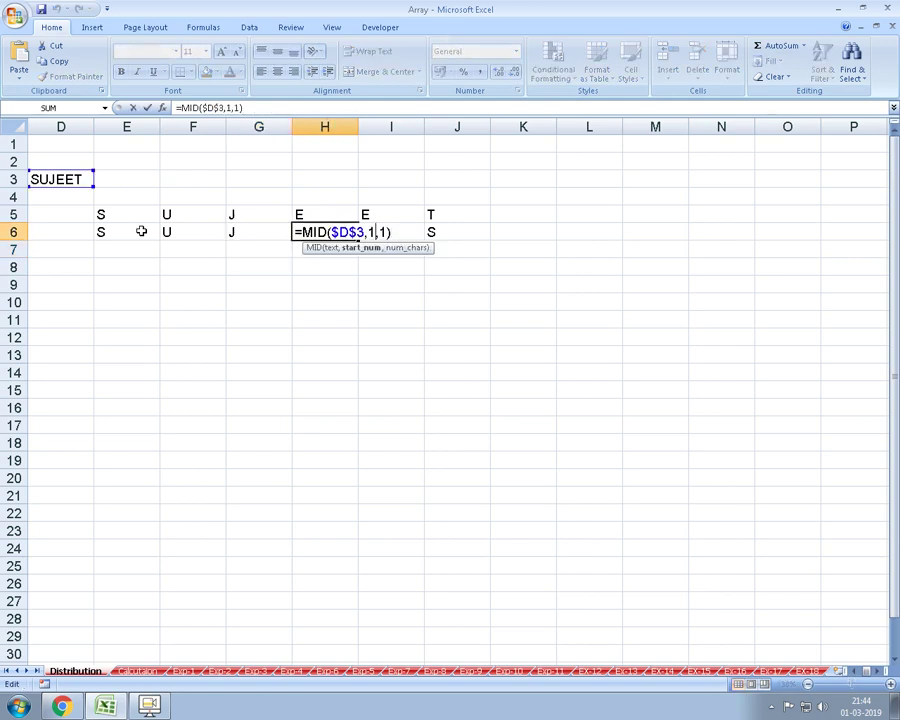
pyautogui.press('BackSpace')
pyautogui.write('4')
pyautogui.press('Return')
pyautogui.press('Up')
pyautogui.press('Right')
pyautogui.press('F2')
pyautogui.press('Left')
pyautogui.press('Left')
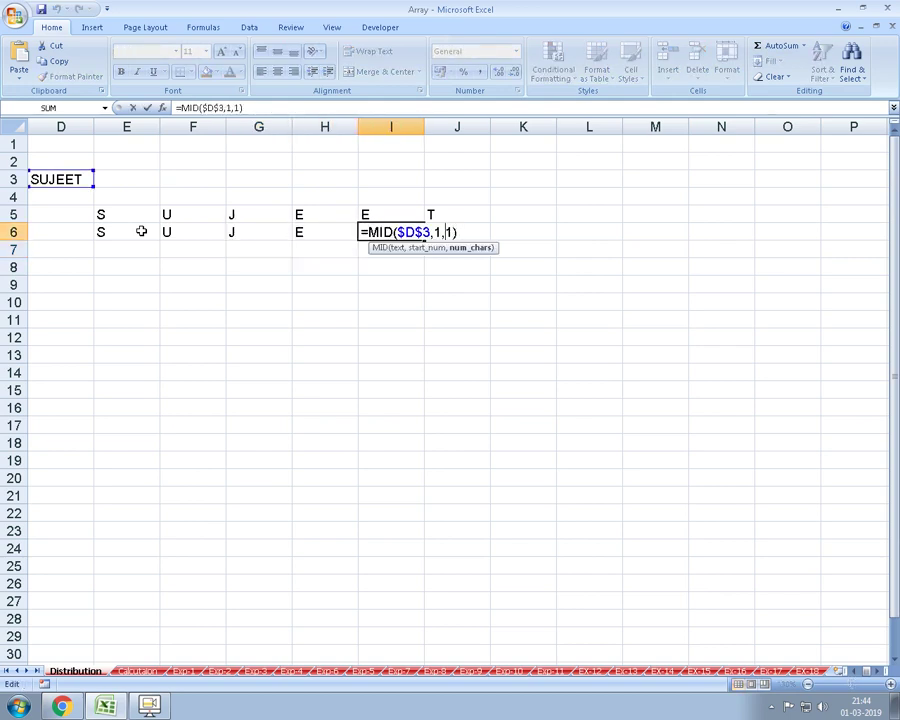
pyautogui.press('BackSpace')
pyautogui.write('5')
pyautogui.press('Return')
pyautogui.press('Up')
pyautogui.press('Right')
pyautogui.press('F2')
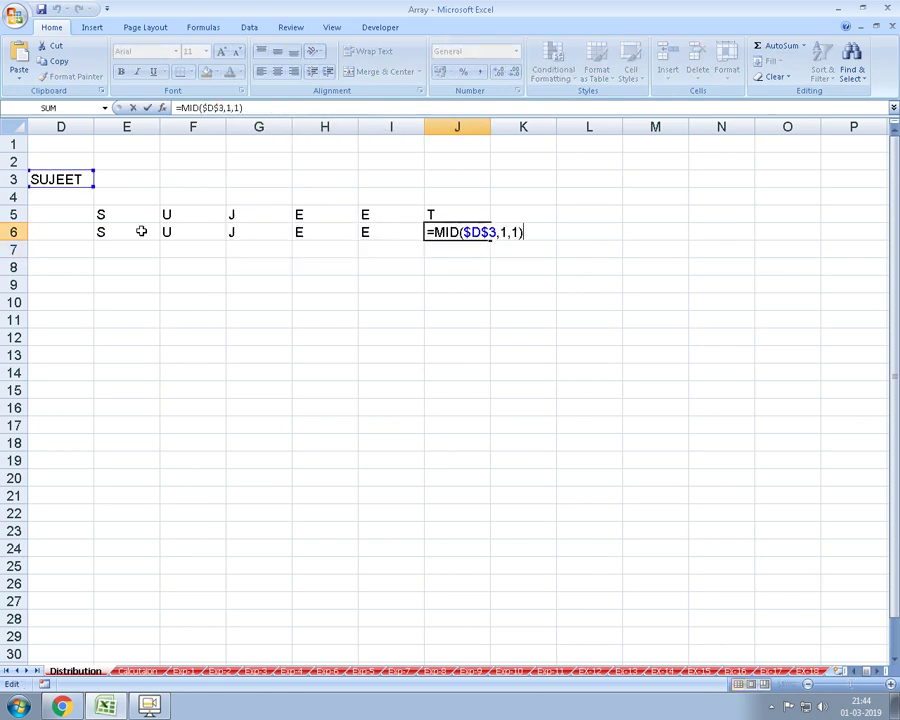
pyautogui.press('Left')
pyautogui.press('Left')
pyautogui.press('BackSpace')
pyautogui.write('6')
pyautogui.press('Return')
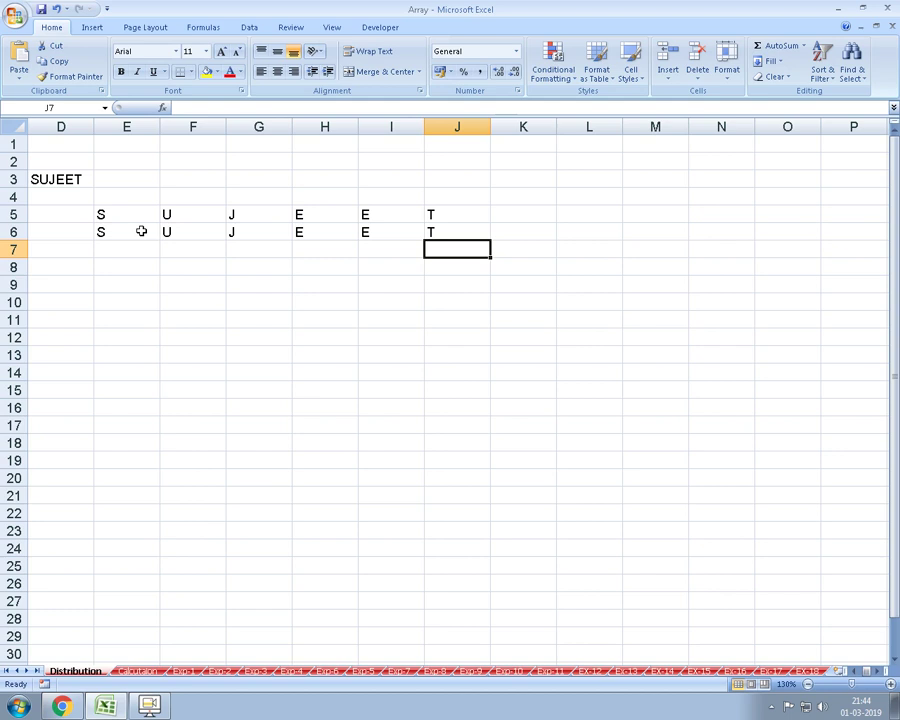
# - Begin a MID formula on D3 in E7, then discard it
pyautogui.press('Left')
pyautogui.press('Left')
pyautogui.press('Left')
pyautogui.press('Left')
pyautogui.press('Left')
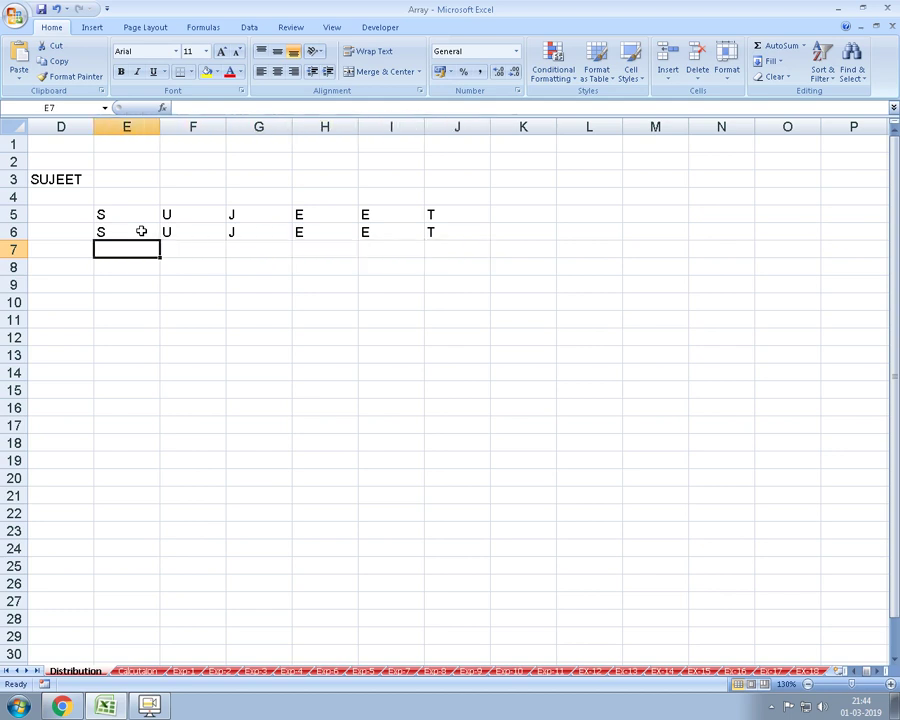
pyautogui.write('=MID(')
pyautogui.press('Up')
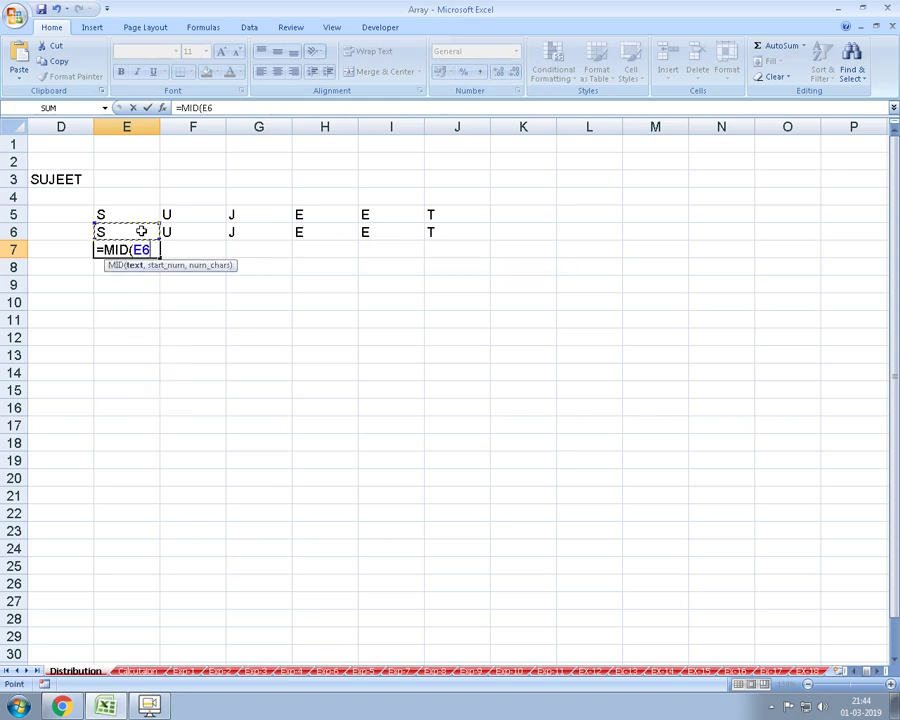
pyautogui.press('Up')
pyautogui.press('Up')
pyautogui.press('Up')
pyautogui.press('Left')
pyautogui.write(',')
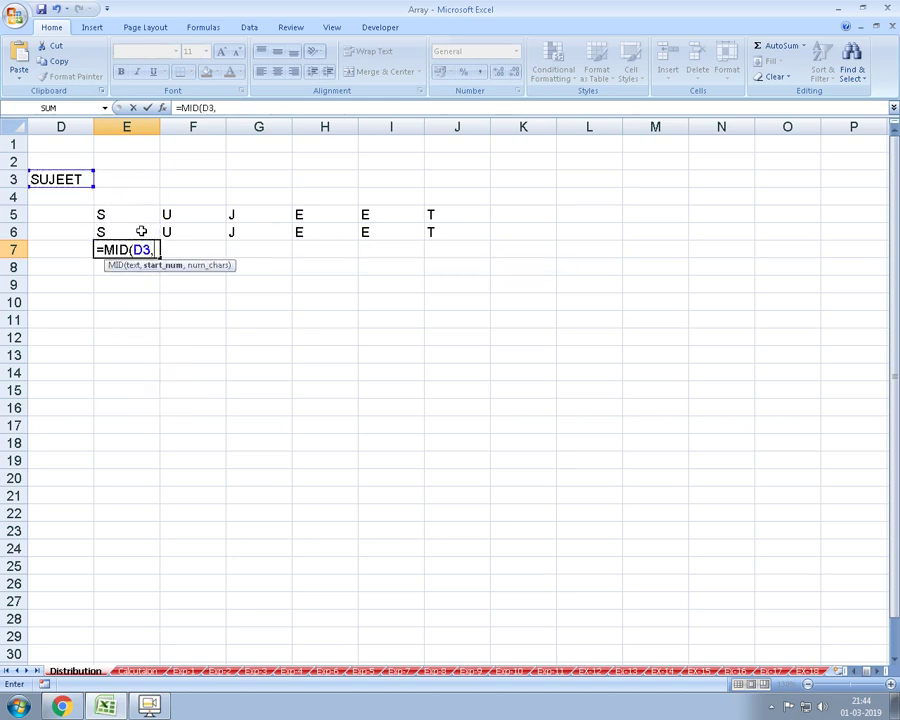
pyautogui.write('(')
pyautogui.press('Escape')
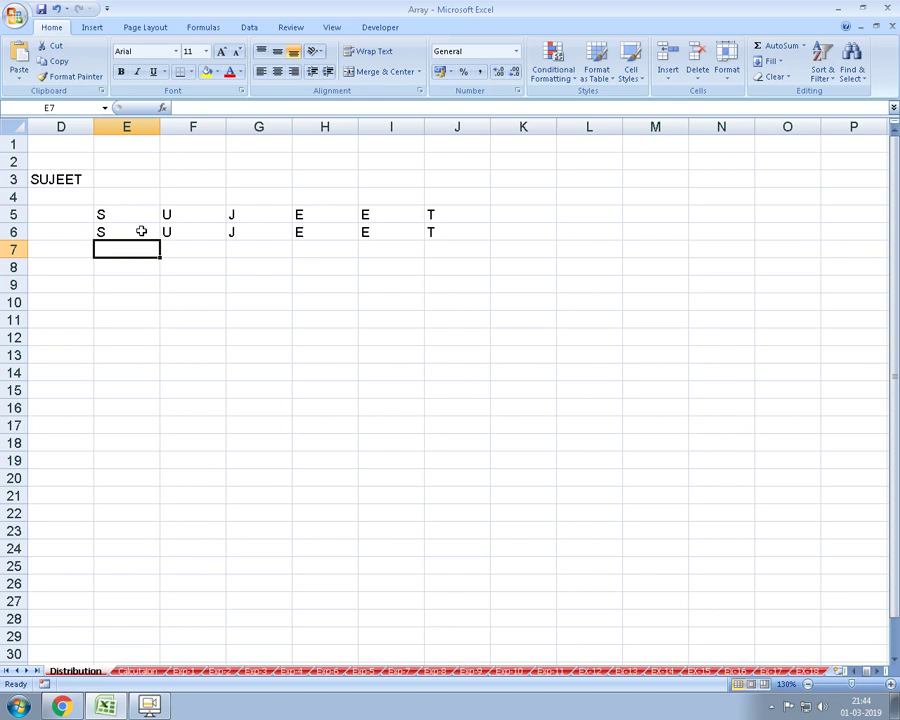
# - Enter a MID formula in E7 on D3 using COLUMN()-COLUMN($D$7) as start position
pyautogui.write('=MID(')
pyautogui.click(141, 231)
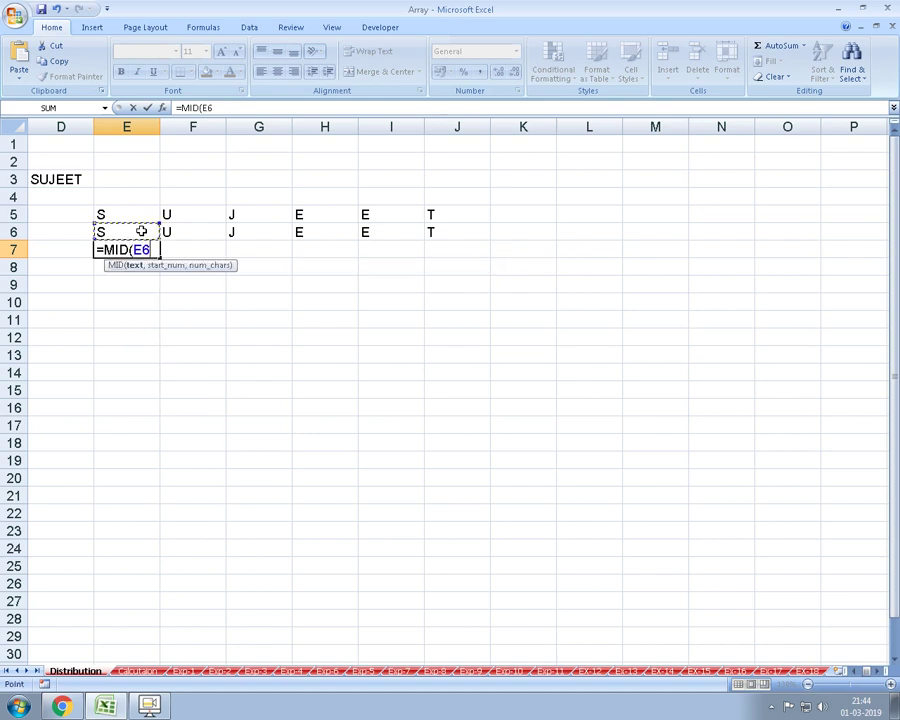
pyautogui.press('Up')
pyautogui.press('Up')
pyautogui.press('Up')
pyautogui.press('Left')
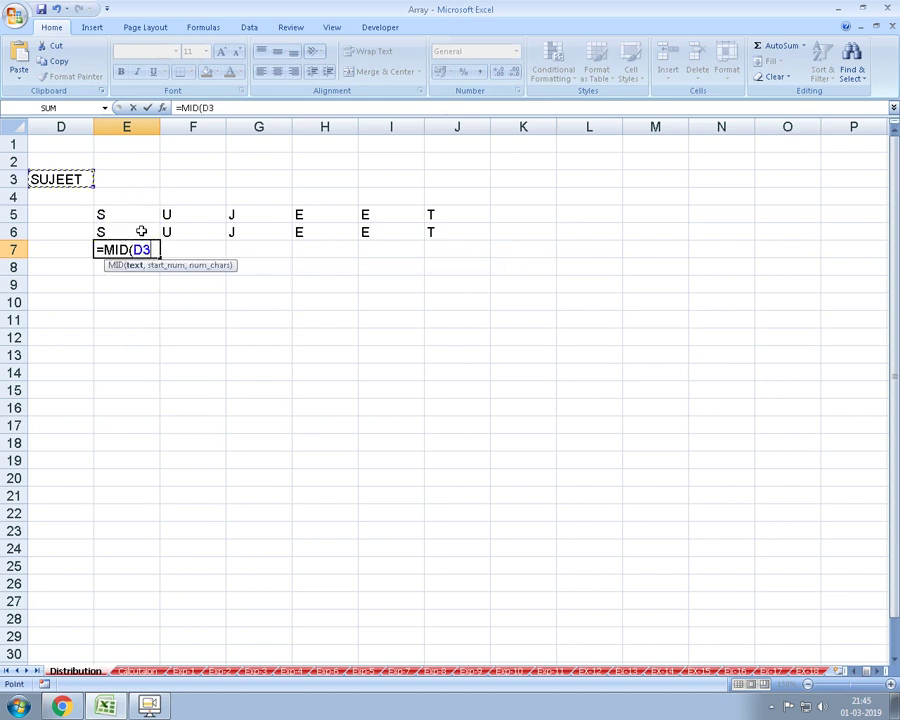
pyautogui.write(',')
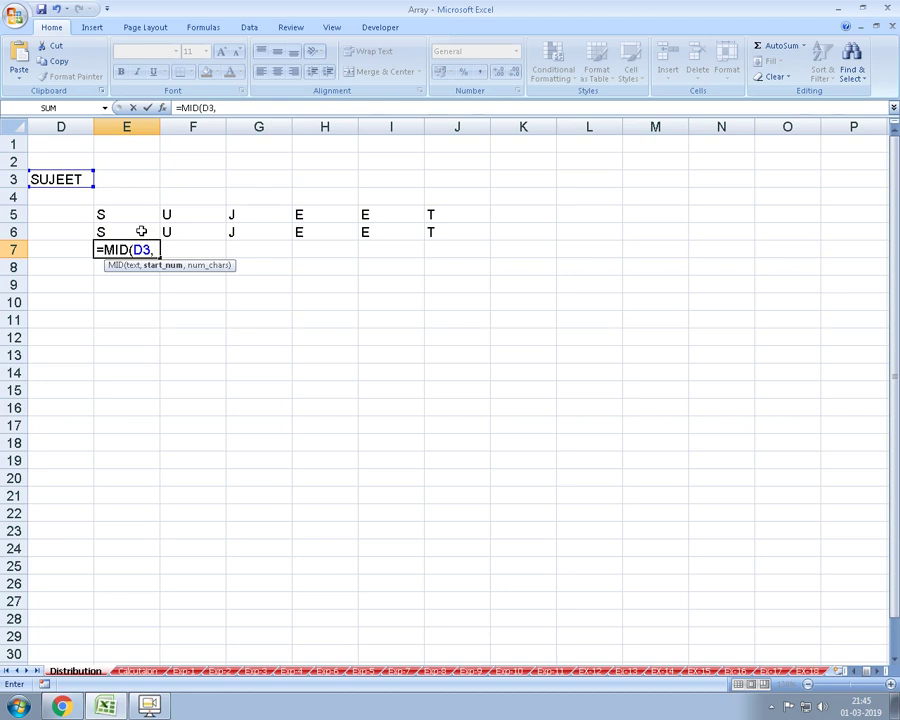
pyautogui.write('CO')
pyautogui.press('Down')
pyautogui.press('Tab')
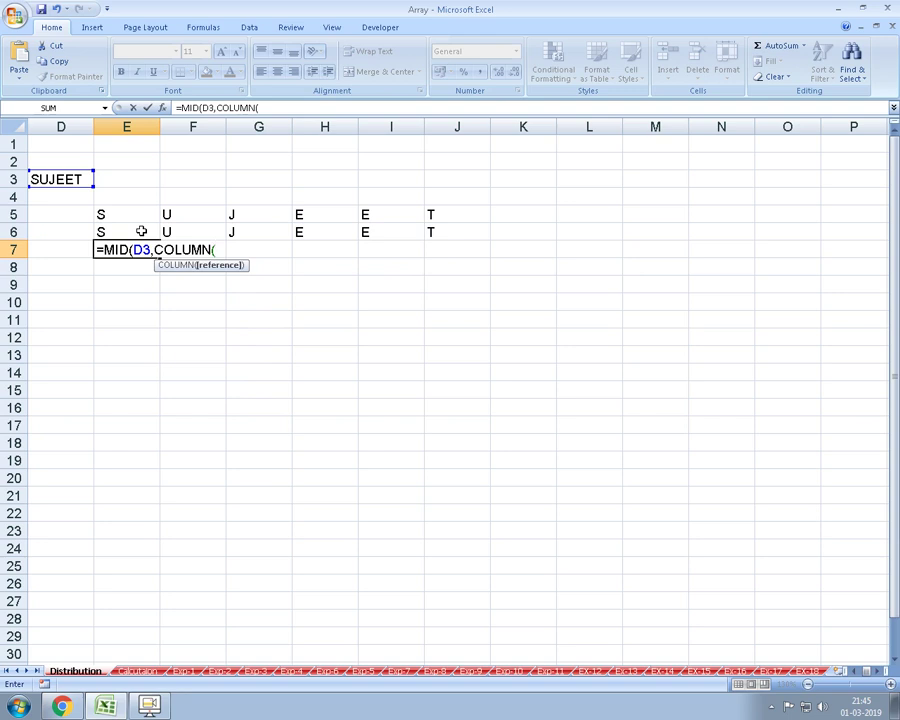
pyautogui.write(')')
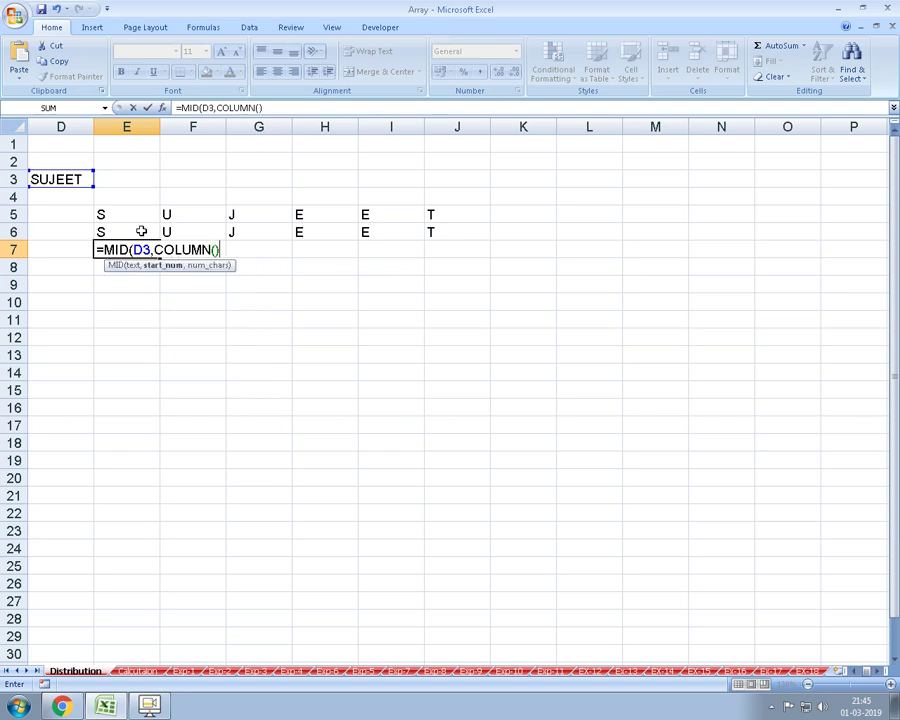
pyautogui.write('-C')
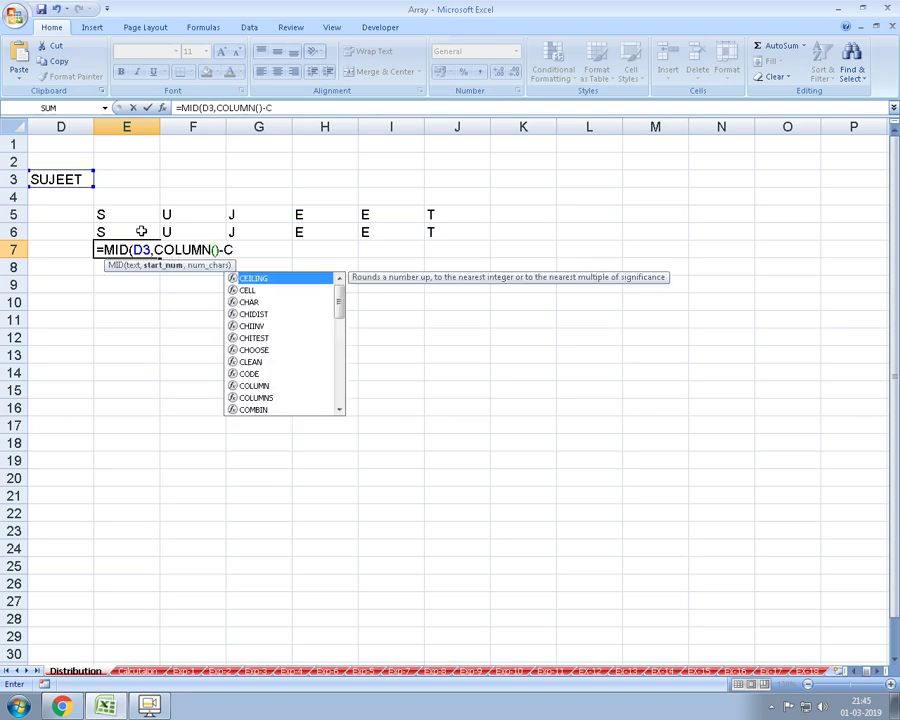
pyautogui.write('OL')
pyautogui.press('Tab')
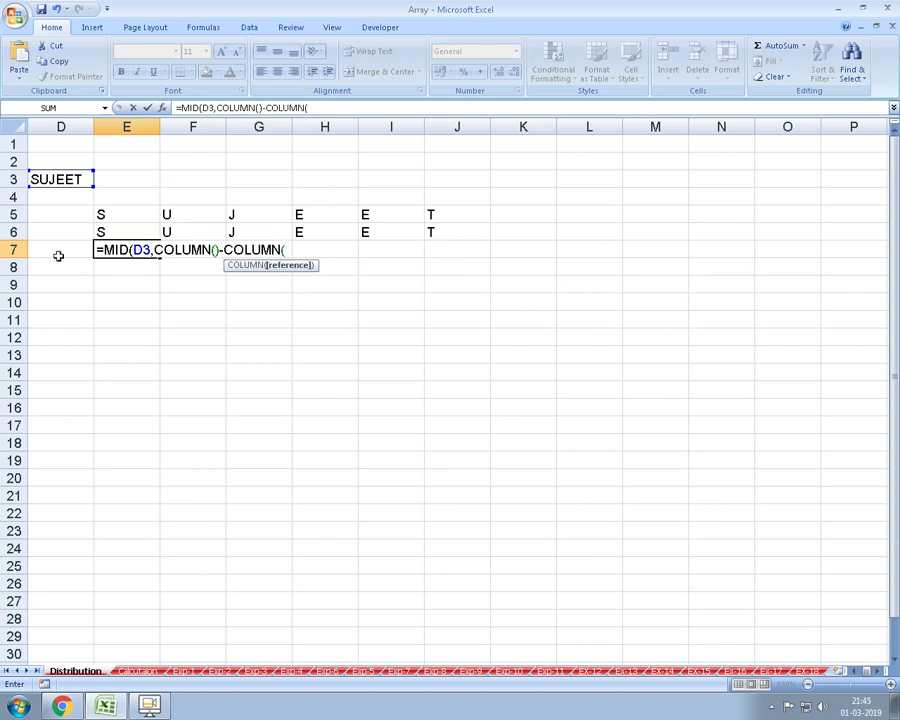
pyautogui.click(62, 249)
pyautogui.press('F4')
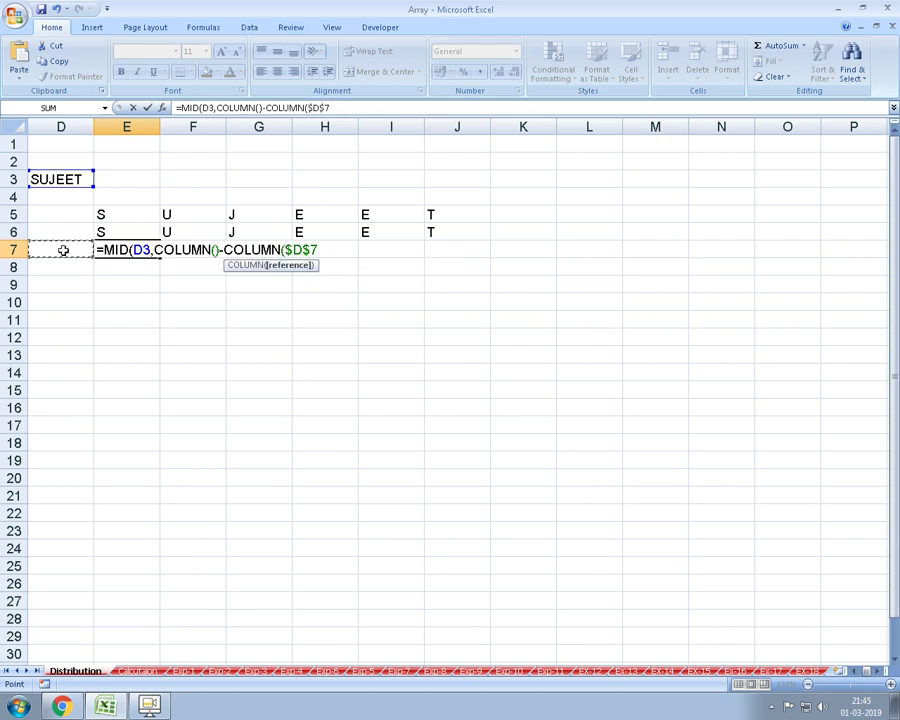
pyautogui.write(')')
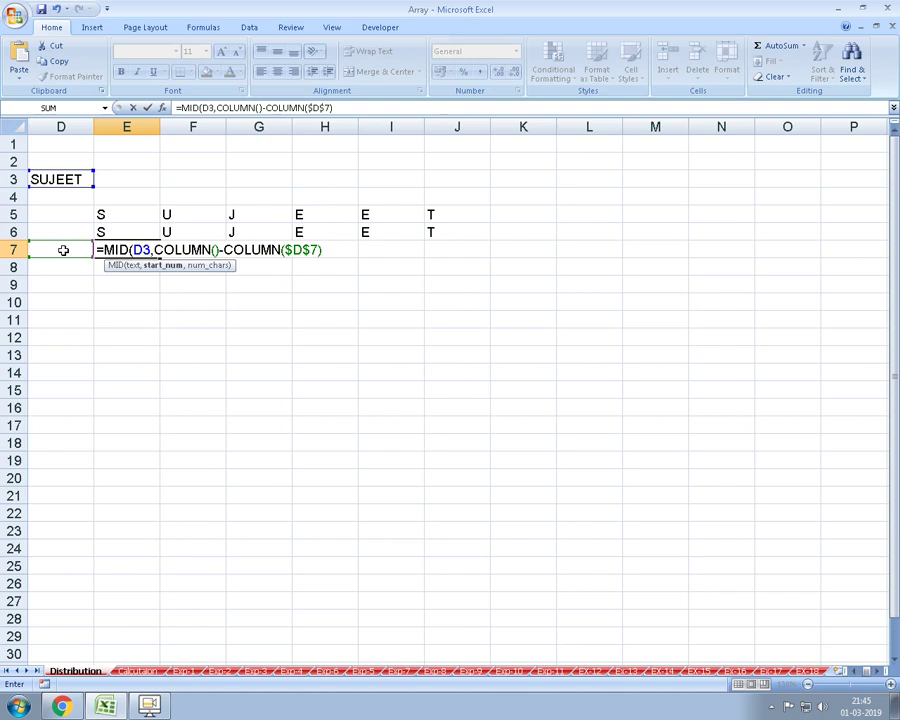
pyautogui.write(',')
pyautogui.click(55, 180)
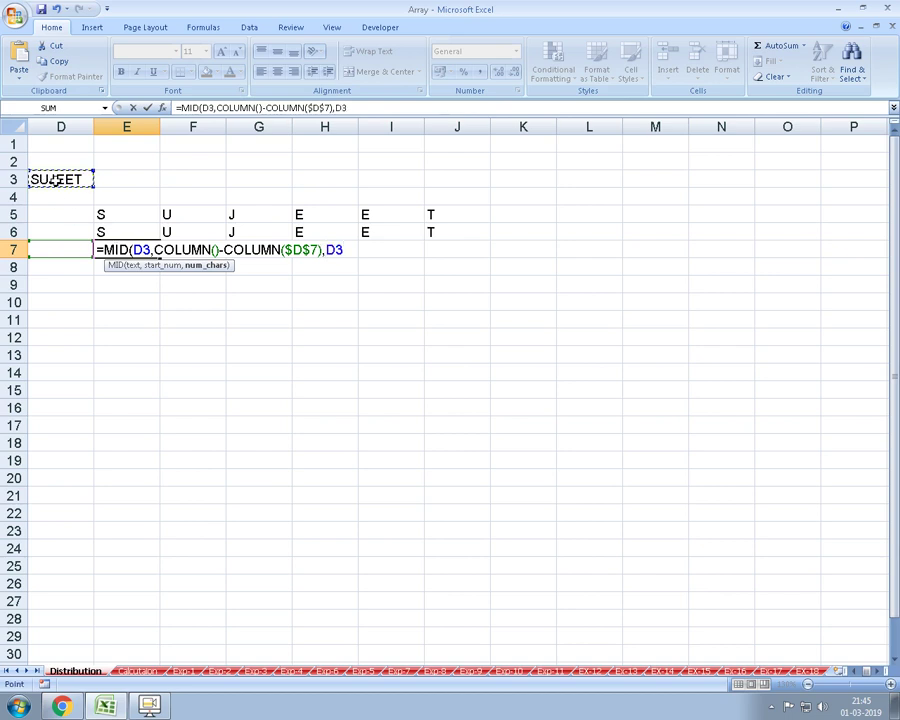
pyautogui.press('Return')
pyautogui.press('Return')
# - Change E7's last MID argument from D3 to 1 so it shows the first letter
pyautogui.press('Up')
pyautogui.press('F2')
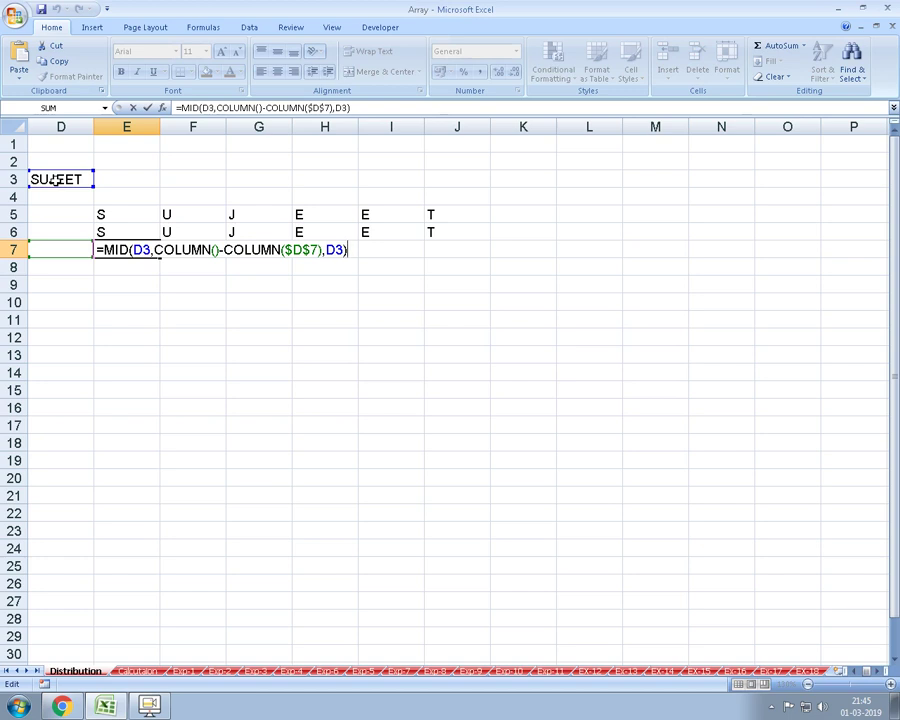
pyautogui.press('Left')
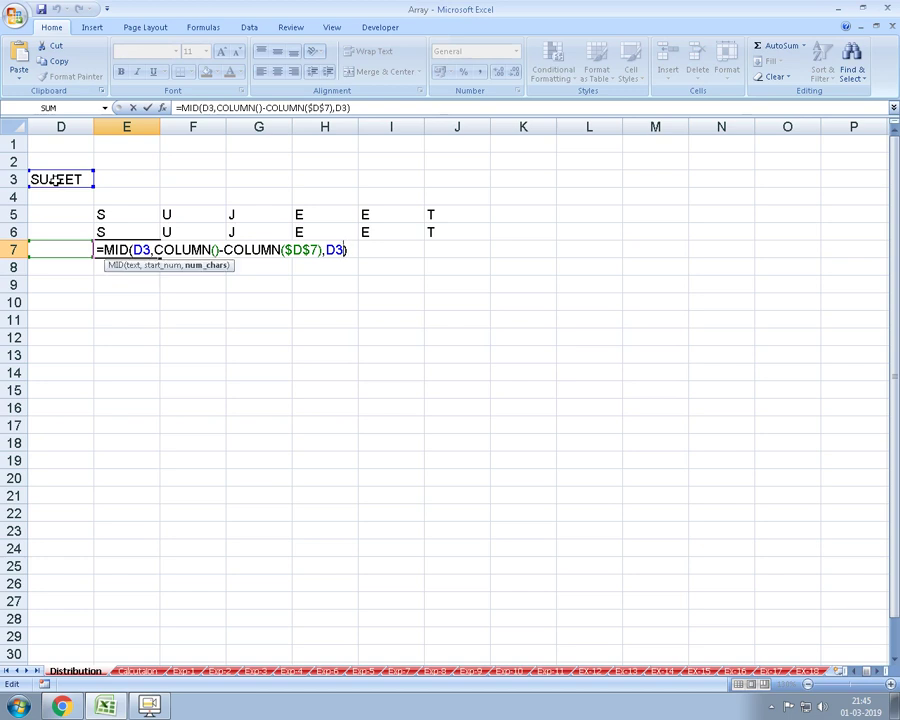
pyautogui.press('BackSpace')
pyautogui.press('BackSpace')
pyautogui.write('C')
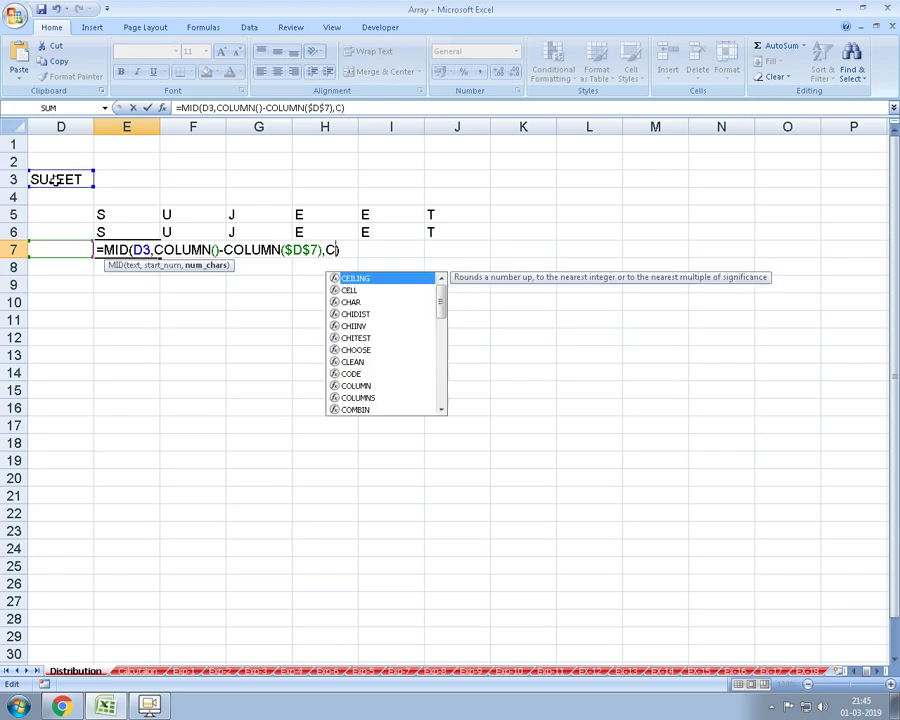
pyautogui.press('BackSpace')
pyautogui.write('1')
pyautogui.press('Return')
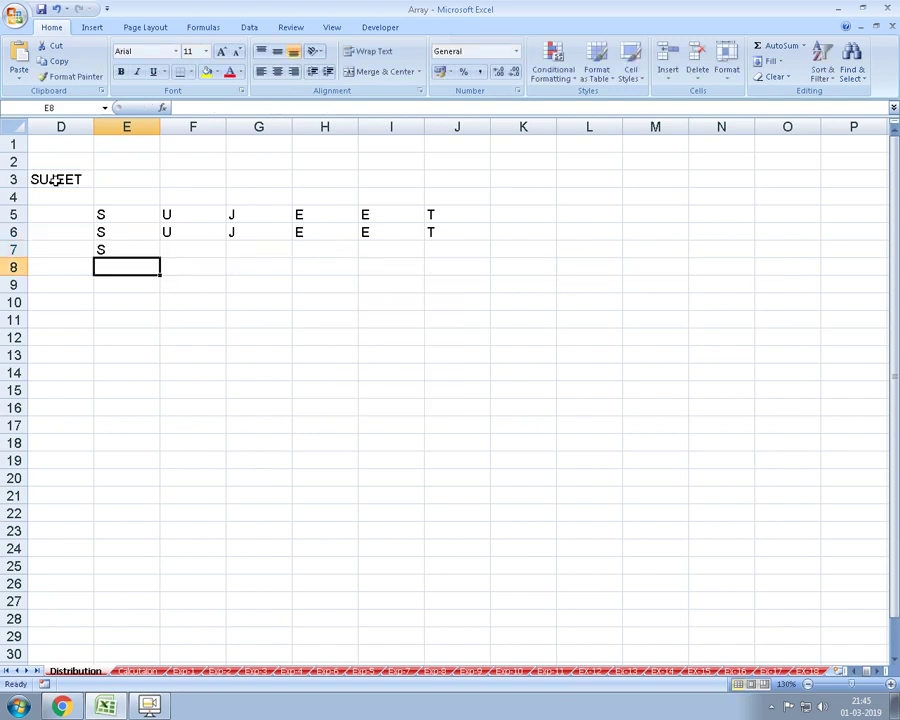
# - Make D3 absolute in E7's formula and fill it across E7:J7 to spell the name
pyautogui.press('Up')
pyautogui.hotkey('shift', 'Right')
pyautogui.hotkey('shift', 'Right')
pyautogui.hotkey('shift', 'Right')
pyautogui.hotkey('shift', 'Right')
pyautogui.hotkey('shift', 'Right')
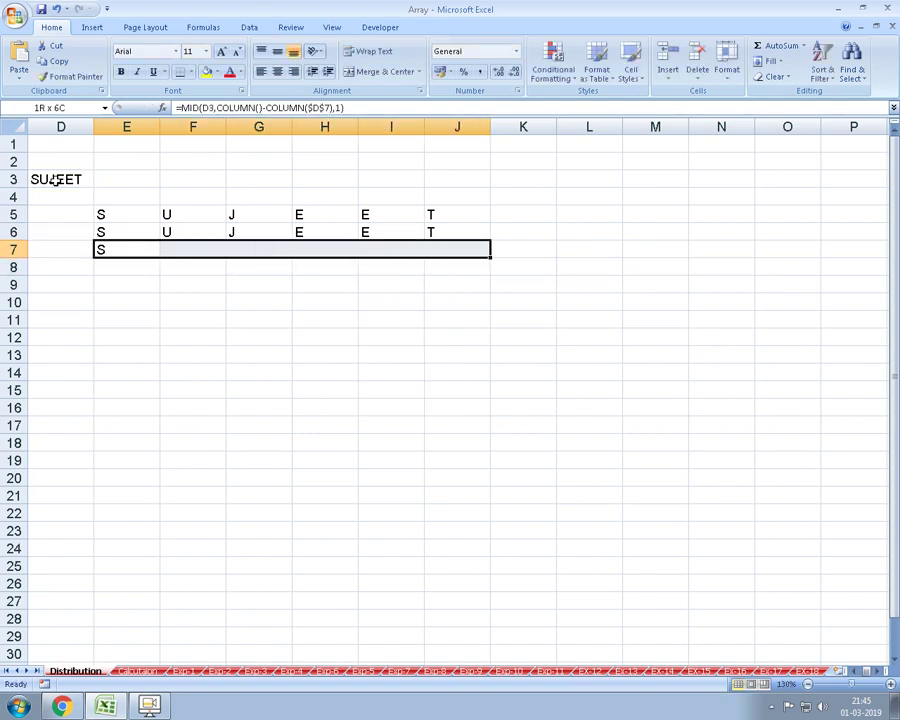
pyautogui.hotkey('ctrl', 'r')
pyautogui.press('Tab')
pyautogui.press('F2')
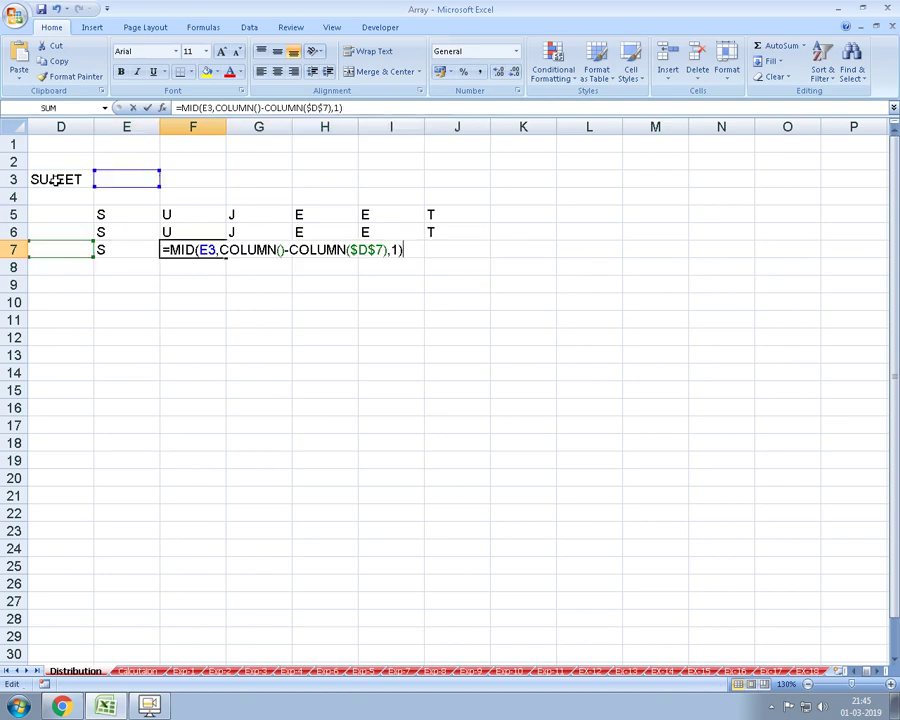
pyautogui.press('Escape')
pyautogui.press('Left')
pyautogui.press('F2')
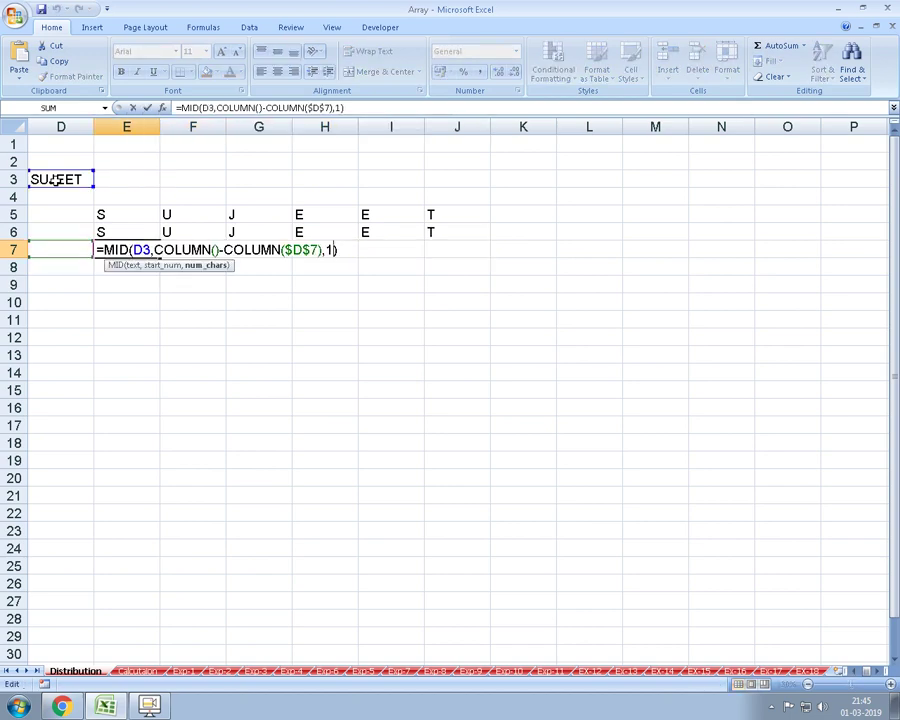
pyautogui.press('Left')
pyautogui.press('Left')
pyautogui.press('Left')
pyautogui.press('Left')
pyautogui.press('Left')
pyautogui.press('Left')
pyautogui.press('F4')
pyautogui.press('Return')
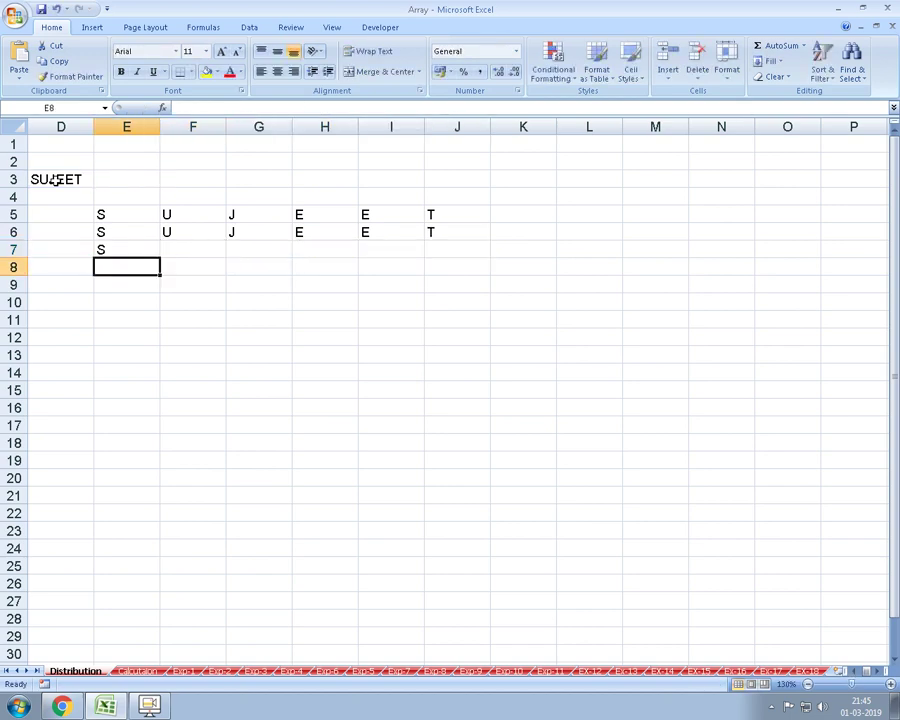
pyautogui.press('Up')
pyautogui.hotkey('shift', 'Right')
pyautogui.hotkey('shift', 'Right')
pyautogui.hotkey('shift', 'Right')
pyautogui.hotkey('shift', 'Right')
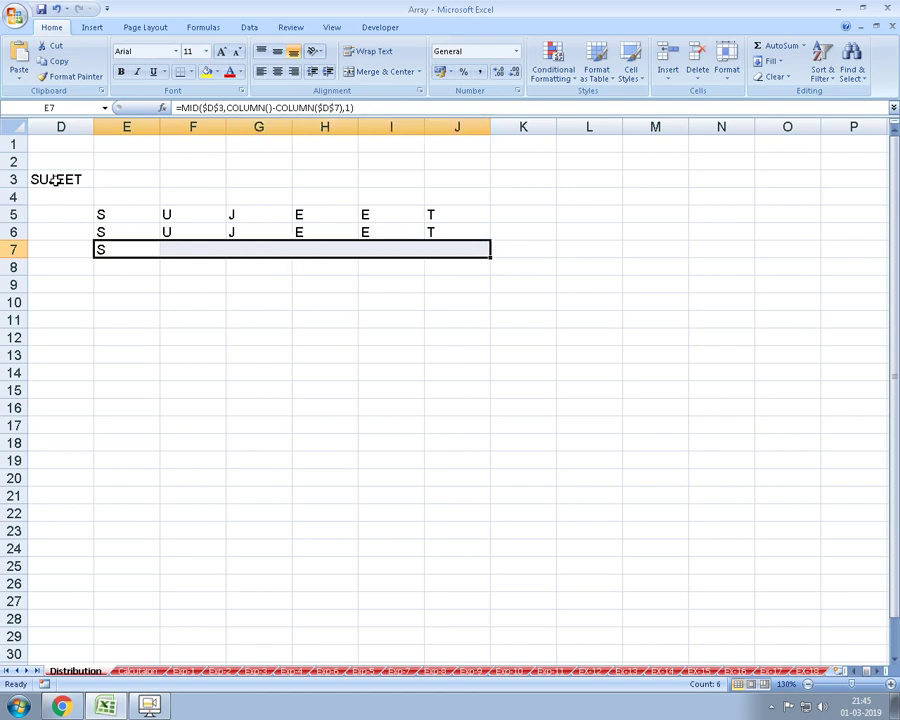
pyautogui.hotkey('ctrl', 'r')
pyautogui.press('Delete')
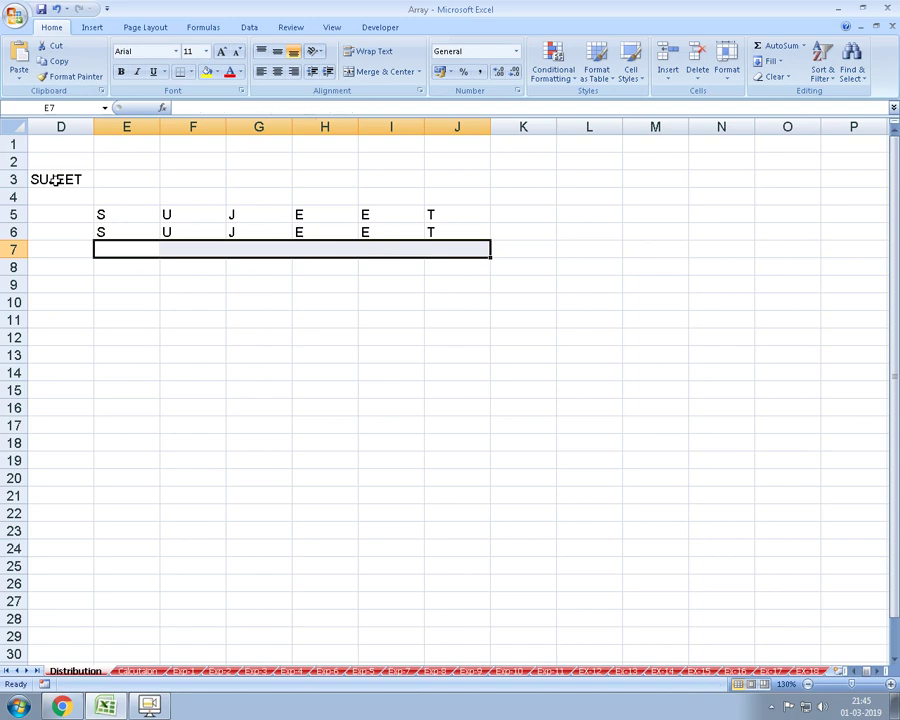
pyautogui.press('Down')
pyautogui.press('Down')
pyautogui.press('Down')
pyautogui.write('=CO')
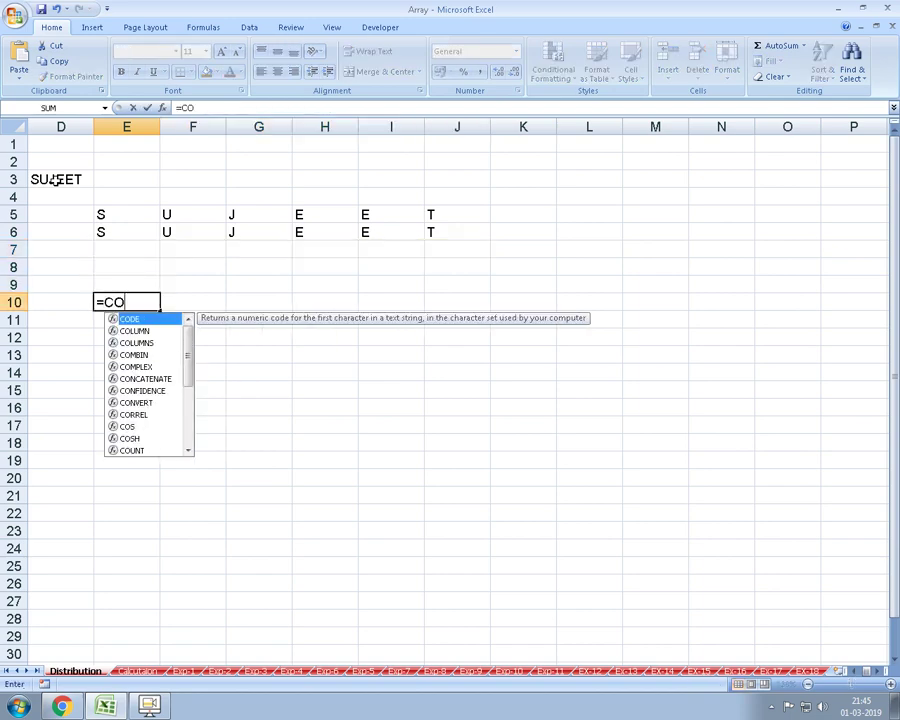
pyautogui.write('LUMN(')
pyautogui.press('Return')
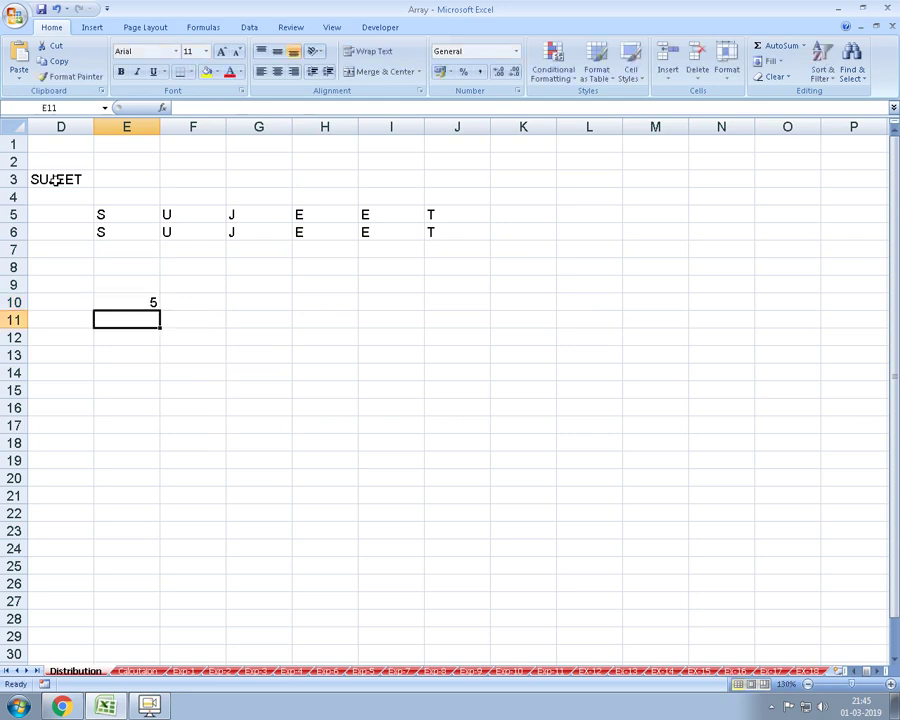
pyautogui.press('Up')
pyautogui.press('Left')
pyautogui.press('Left')
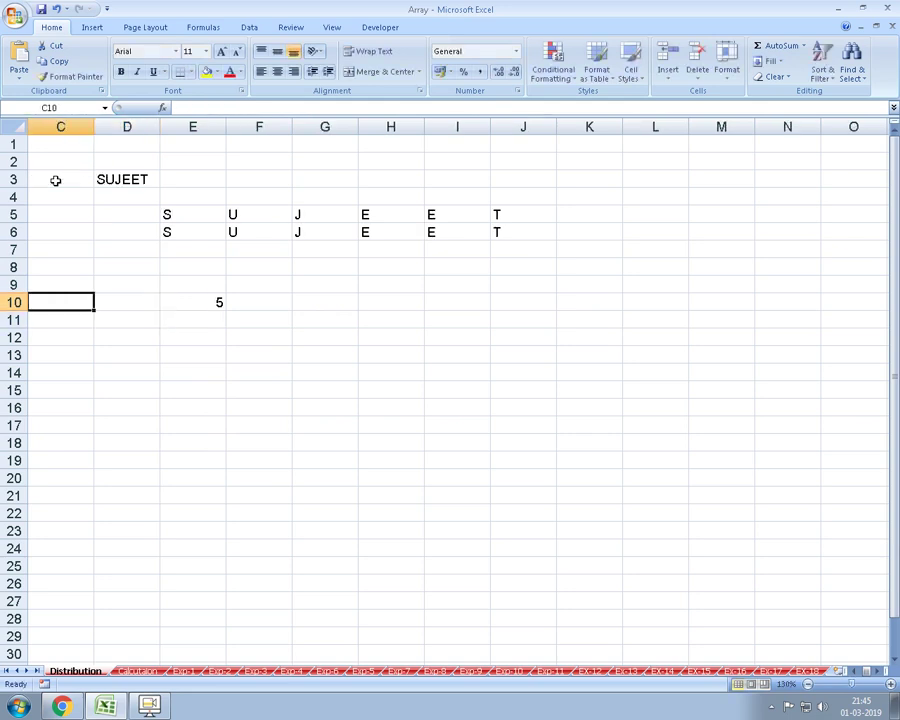
pyautogui.press('Left')
pyautogui.press('Left')
pyautogui.press('Right')
pyautogui.press('Right')
pyautogui.press('Right')
pyautogui.press('Right')
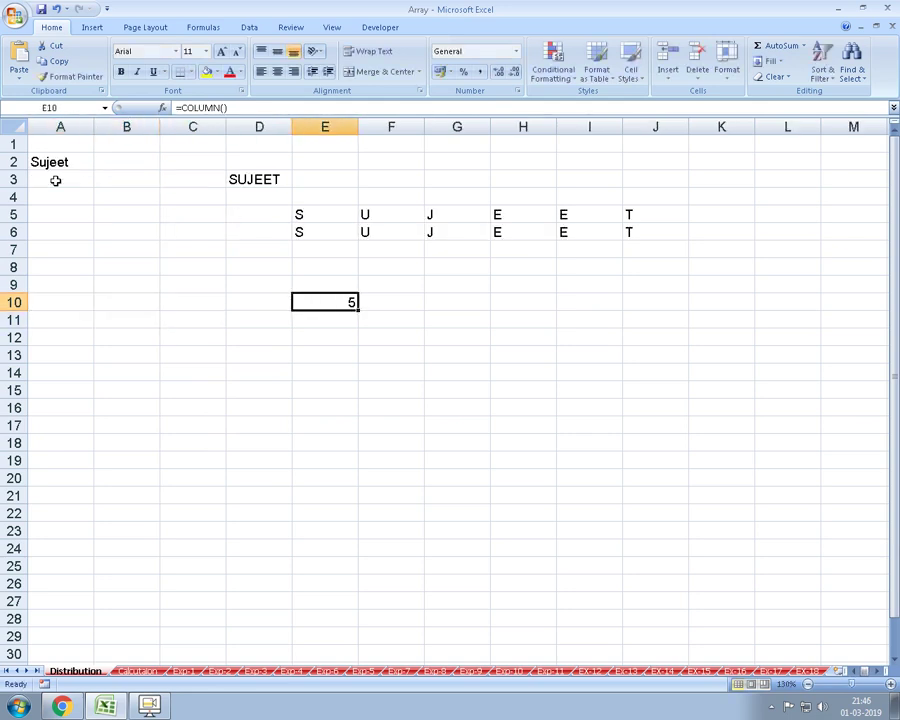
pyautogui.press('Delete')
pyautogui.press('Left')
pyautogui.press('Left')
pyautogui.press('Left')
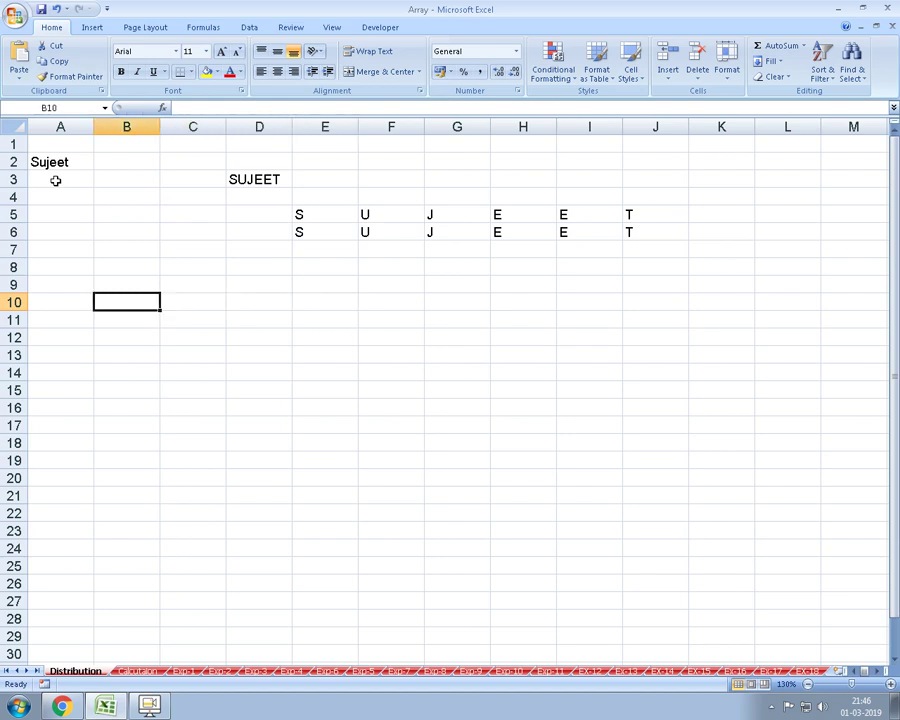
pyautogui.press('Up')
pyautogui.press('Up')
pyautogui.press('Up')
pyautogui.press('Up')
pyautogui.press('Up')
pyautogui.press('Up')
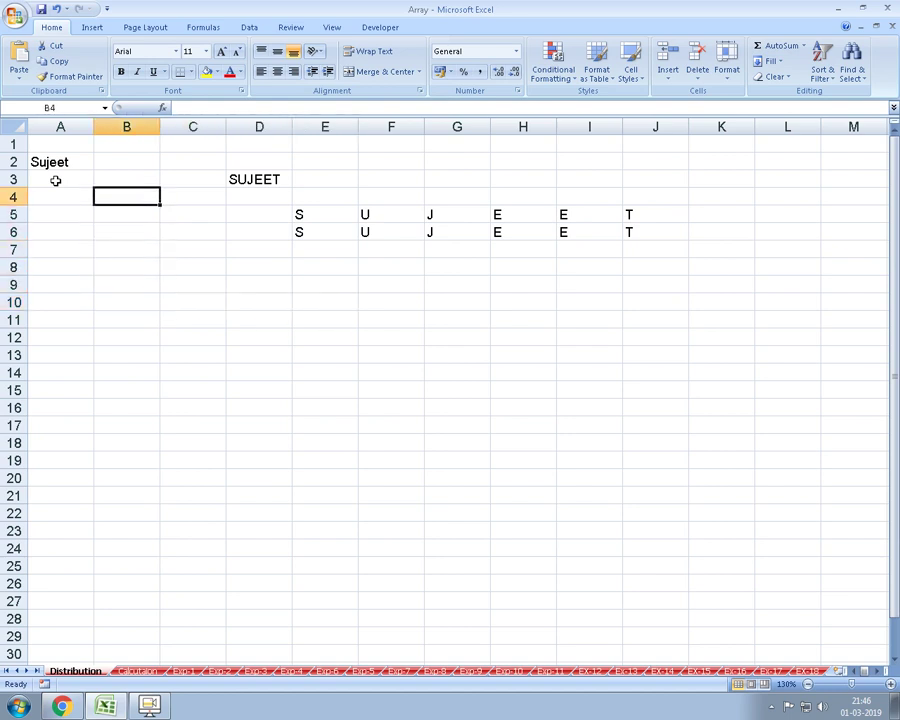
pyautogui.press('Right')
pyautogui.press('Right')
pyautogui.press('Down')
pyautogui.press('Down')
pyautogui.press('Down')
pyautogui.press('Right')
# - Enter =COLUMN()-COLUMN($D$9) in E9 so it returns 1
pyautogui.press('Down')
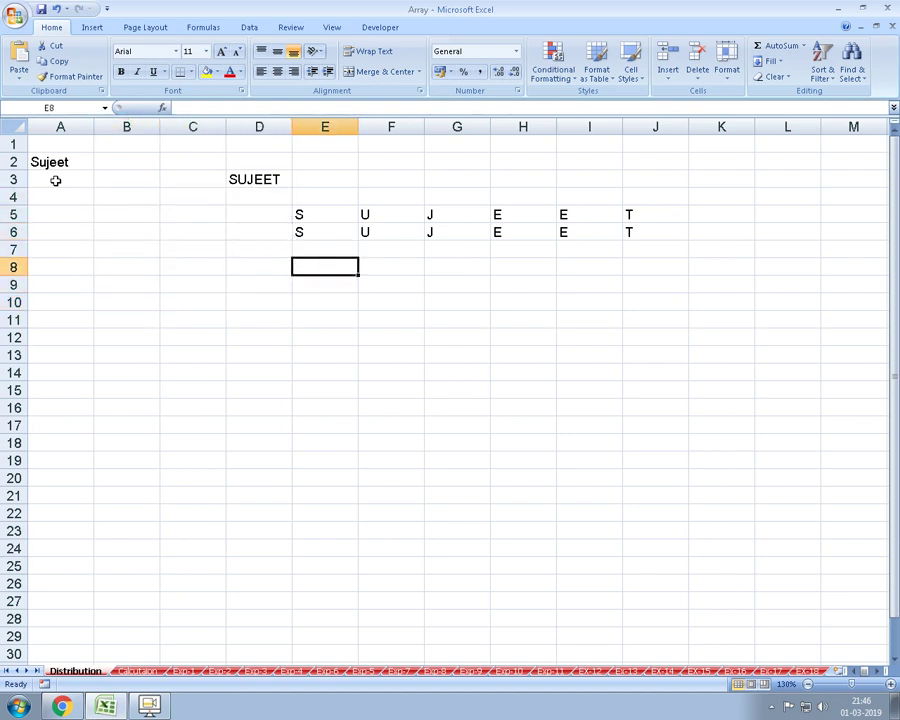
pyautogui.press('Down')
pyautogui.write('=COL')
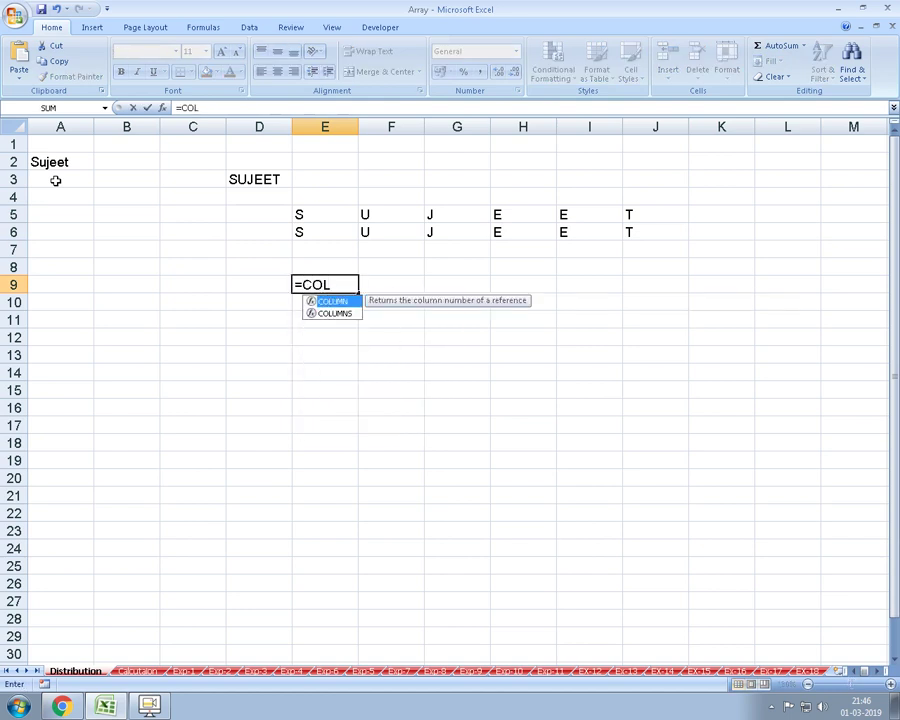
pyautogui.press('Tab')
pyautogui.write(')-')
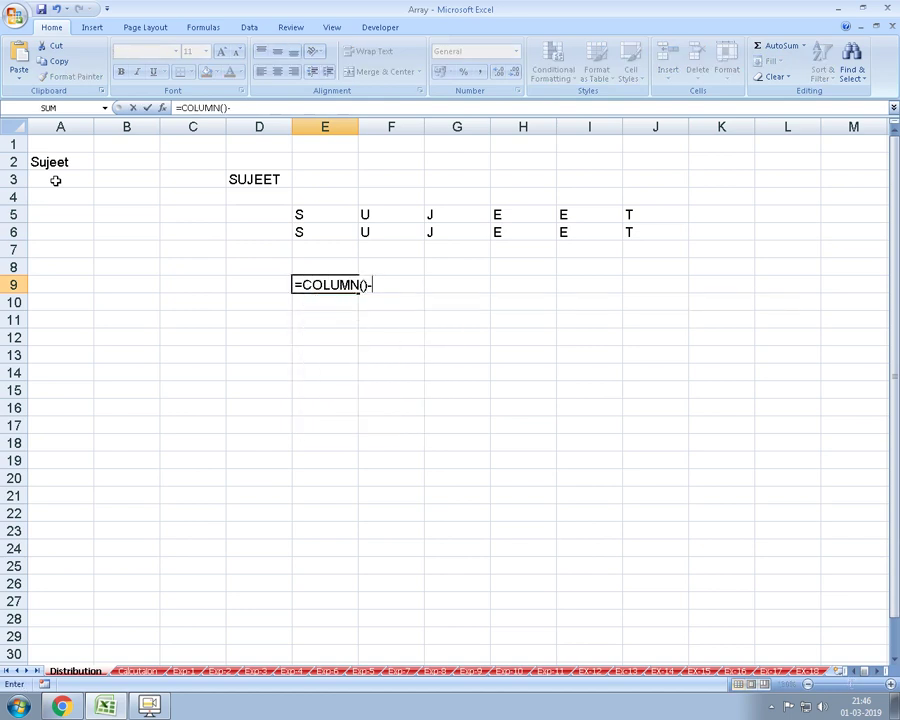
pyautogui.write('COL')
pyautogui.press('Tab')
pyautogui.press('Left')
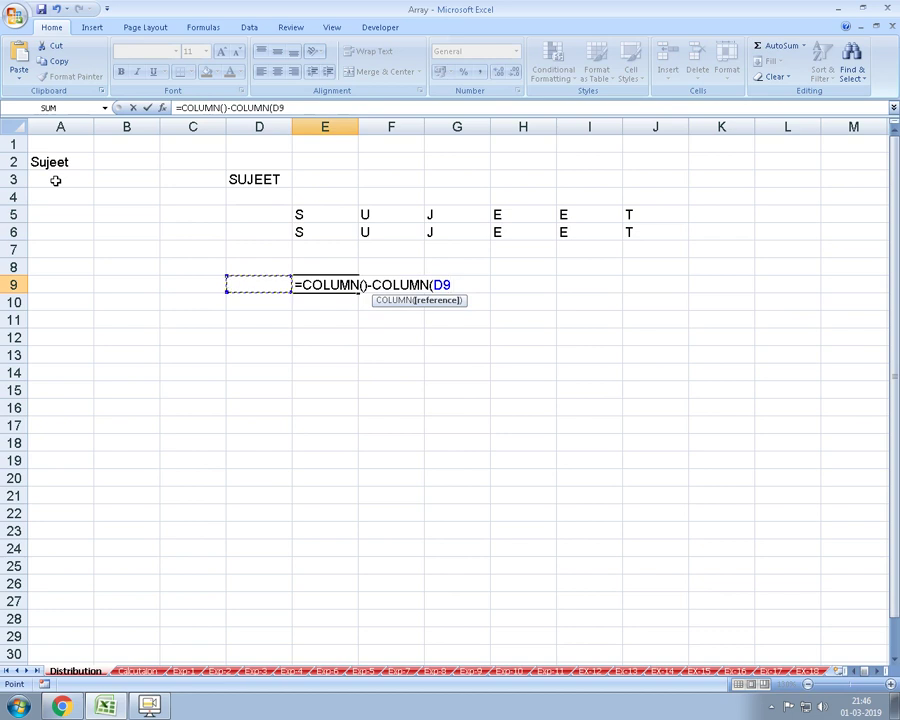
pyautogui.press('F4')
pyautogui.write(')')
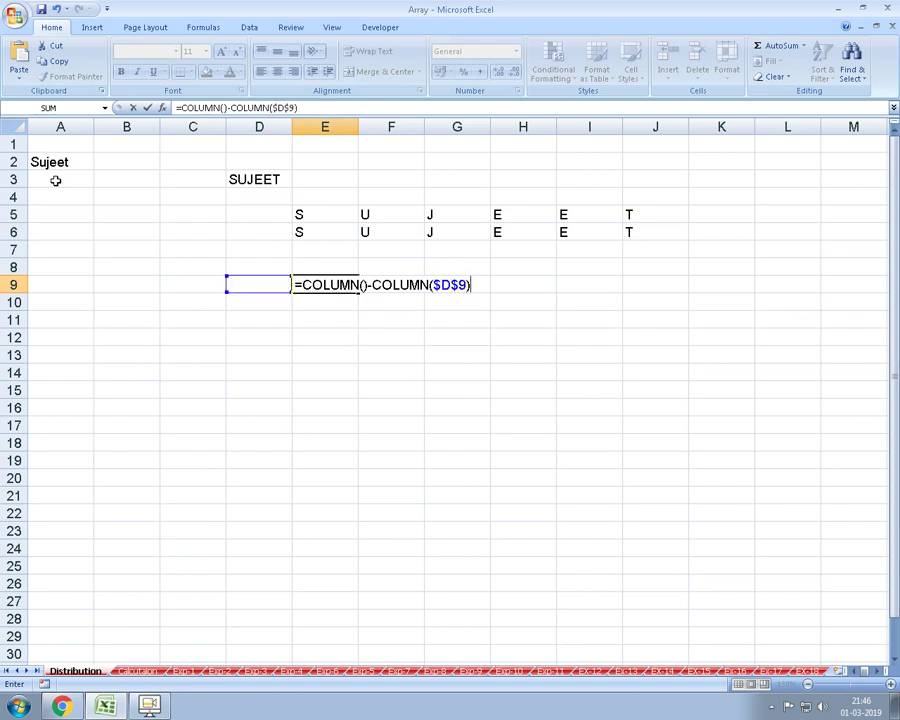
pyautogui.hotkey('ctrl', 'Return')
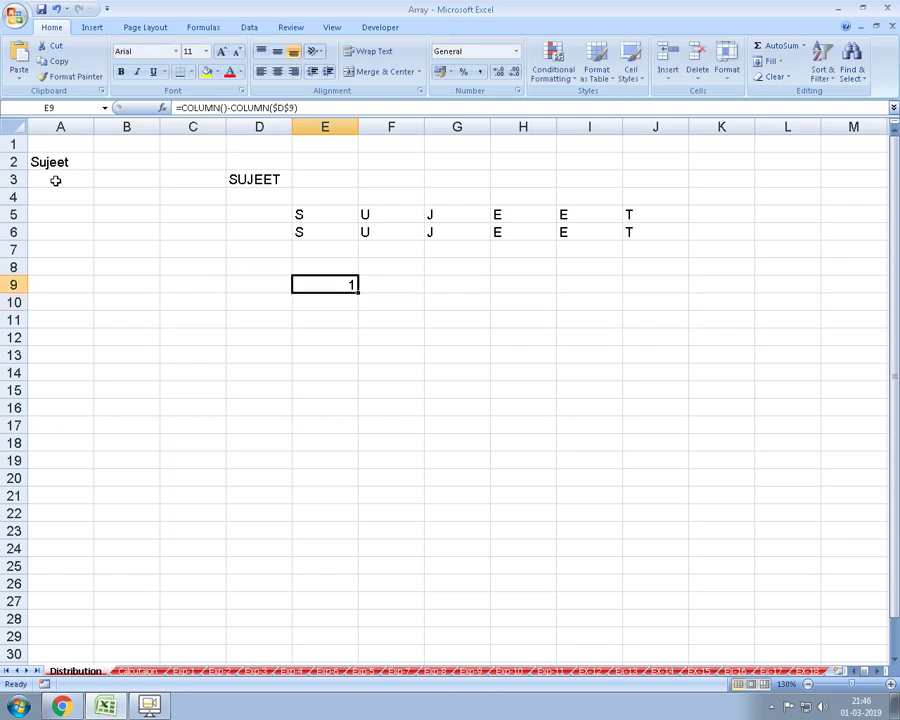
# - Fill the counter formula into F9 and G9 and check they return 2 and 3
pyautogui.hotkey('shift', 'Right')
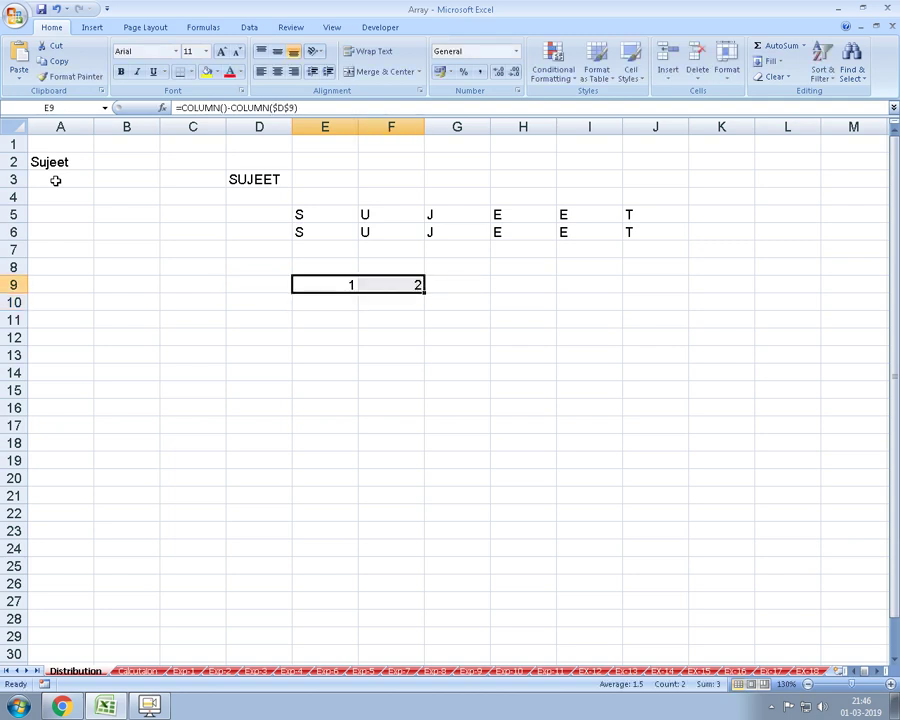
pyautogui.press('Right')
pyautogui.press('F2')
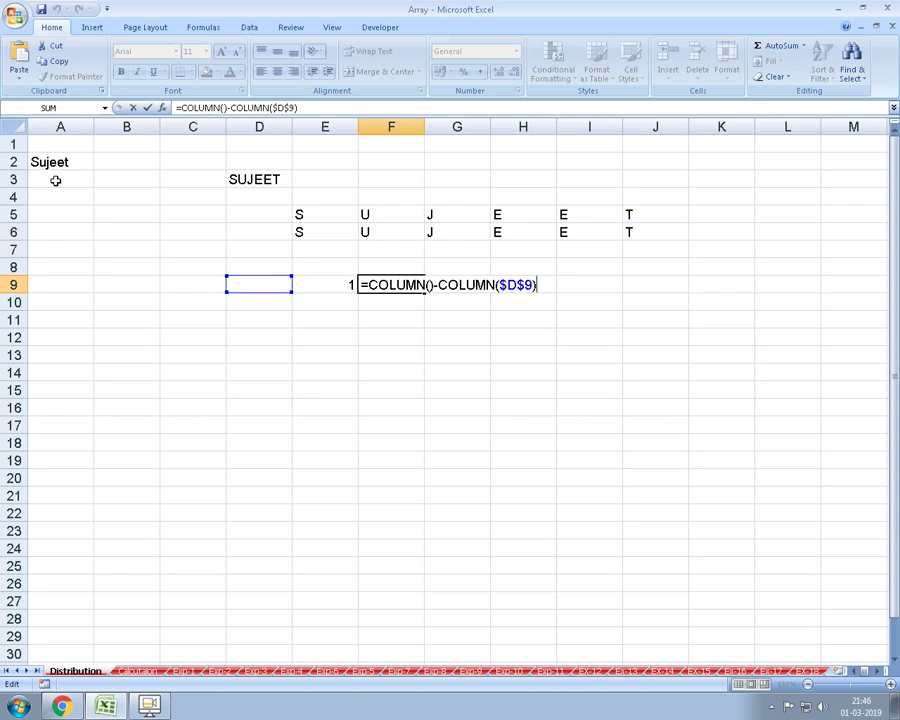
pyautogui.hotkey('ctrl', 'Return')
pyautogui.hotkey('shift', 'Right')
pyautogui.hotkey('ctrl', 'r')
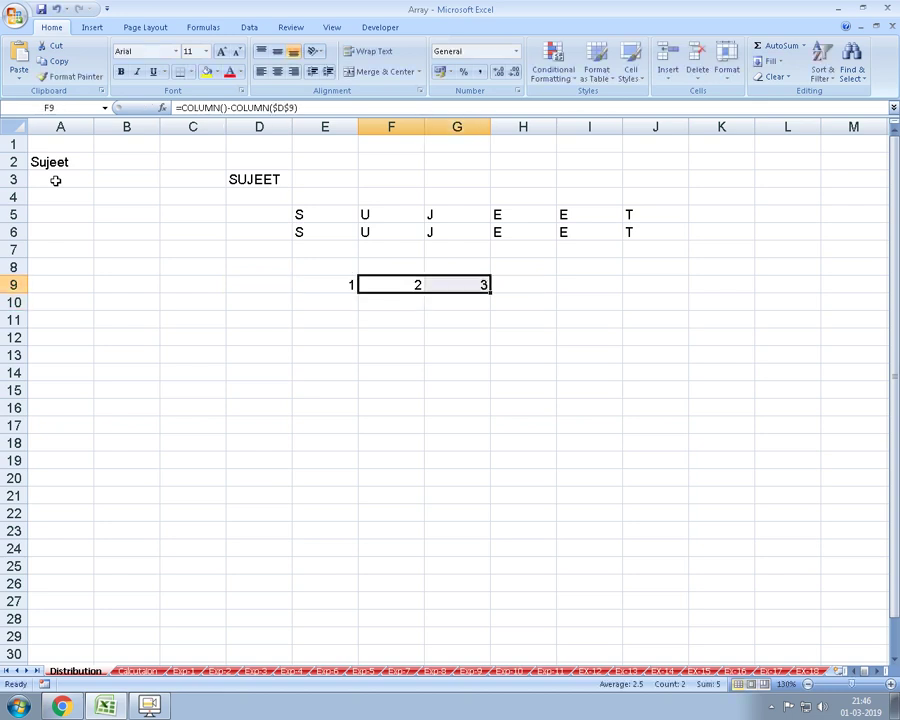
pyautogui.press('Right')
pyautogui.press('F2')
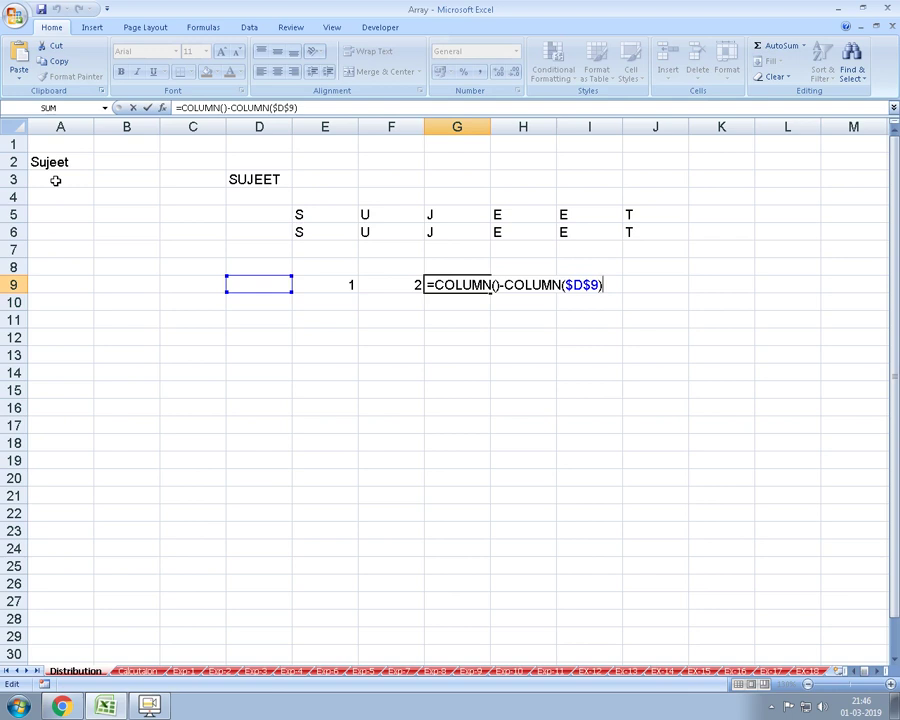
pyautogui.hotkey('ctrl', 'Return')
# - Clear the helper counter numbers from D9:G9
pyautogui.press('Up')
pyautogui.press('Right')
pyautogui.press('Down')
pyautogui.press('Left')
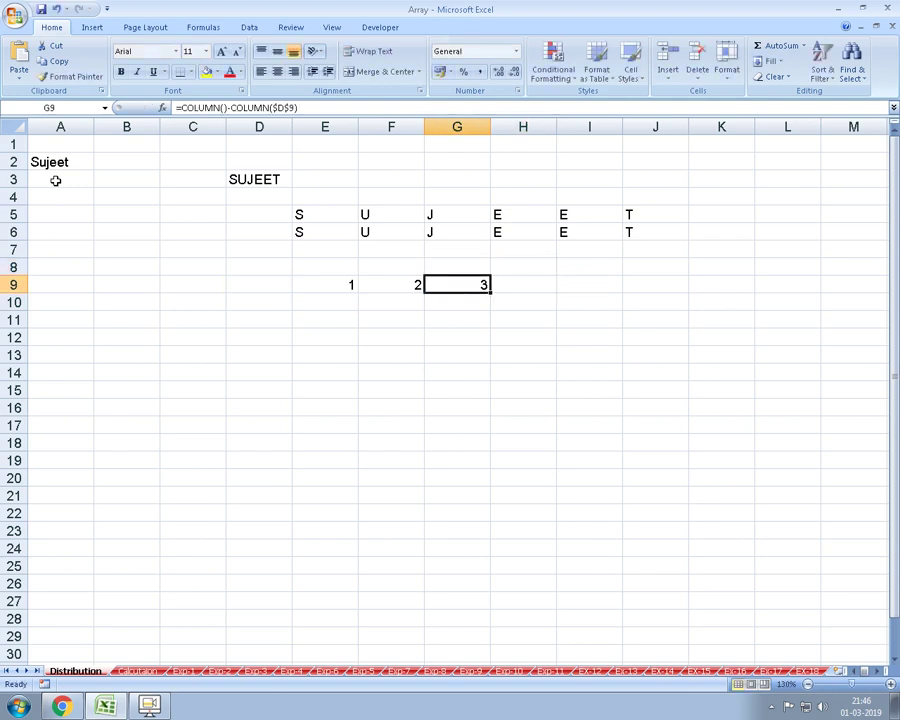
pyautogui.press('Left')
pyautogui.press('Left')
pyautogui.press('Left')
pyautogui.hotkey('shift', 'Right')
pyautogui.hotkey('shift', 'Right')
pyautogui.hotkey('shift', 'Right')
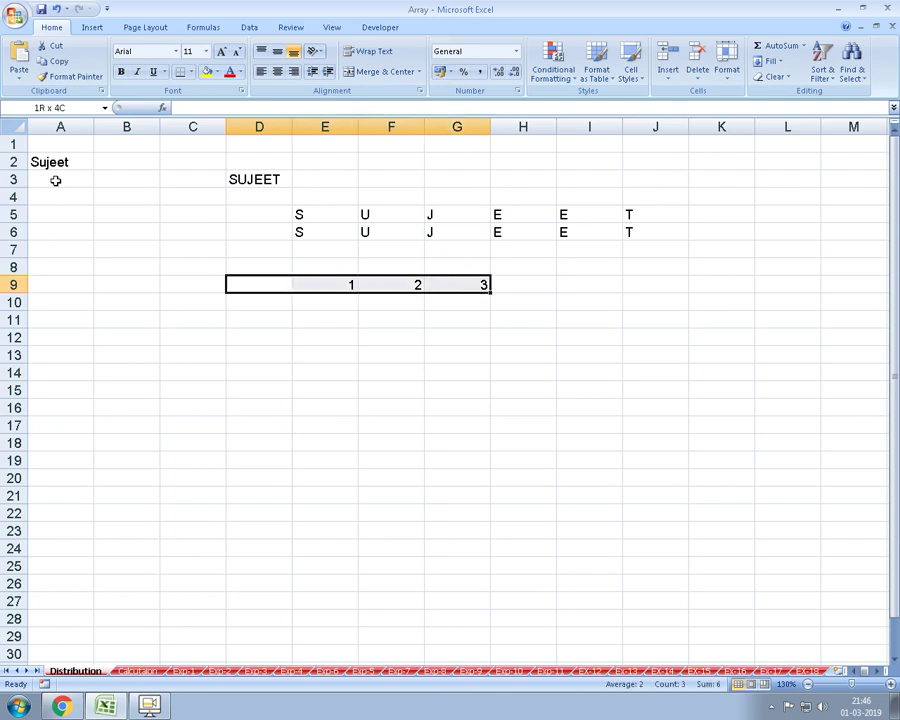
pyautogui.press('Delete')
pyautogui.press('Up')
pyautogui.press('Up')
pyautogui.press('Up')
# - Start a MID formula in E8 referencing A2 with the position array {1,2,3,4,5,6}
pyautogui.press('Right')
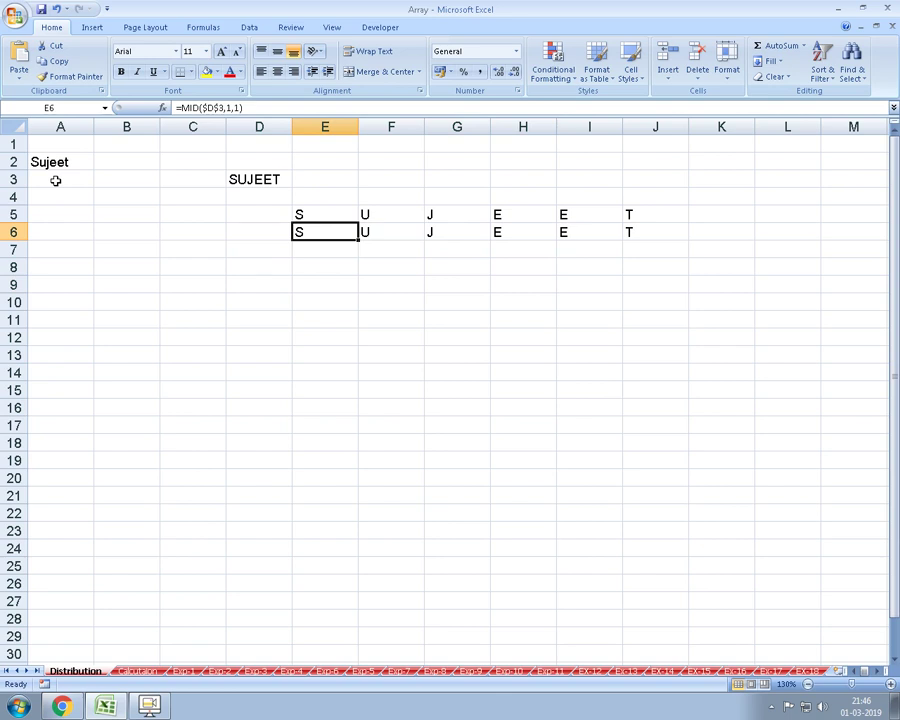
pyautogui.press('Down')
pyautogui.press('Down')
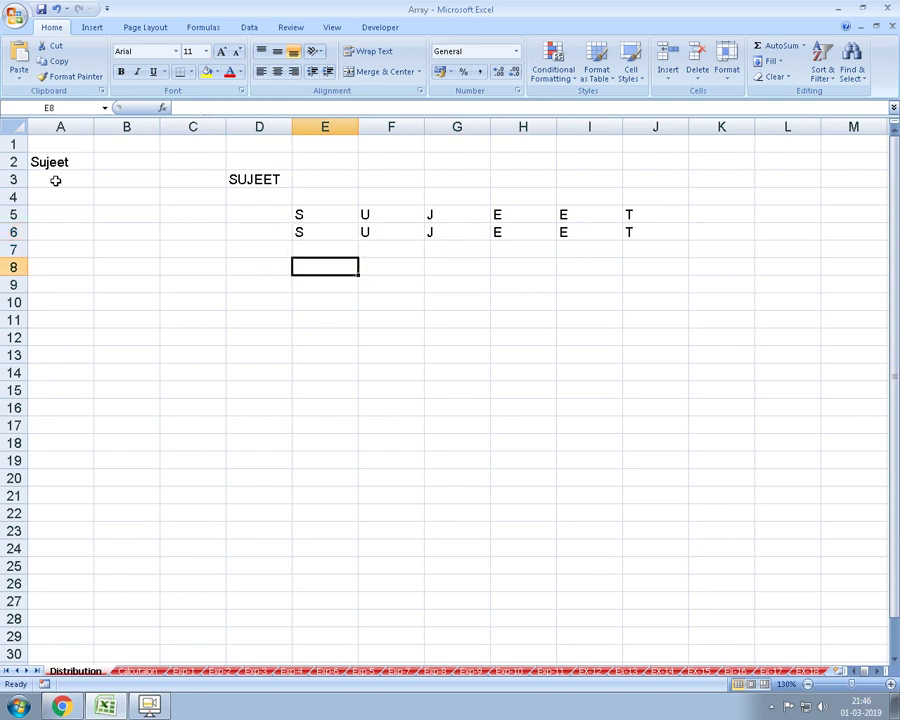
pyautogui.write('=MI')
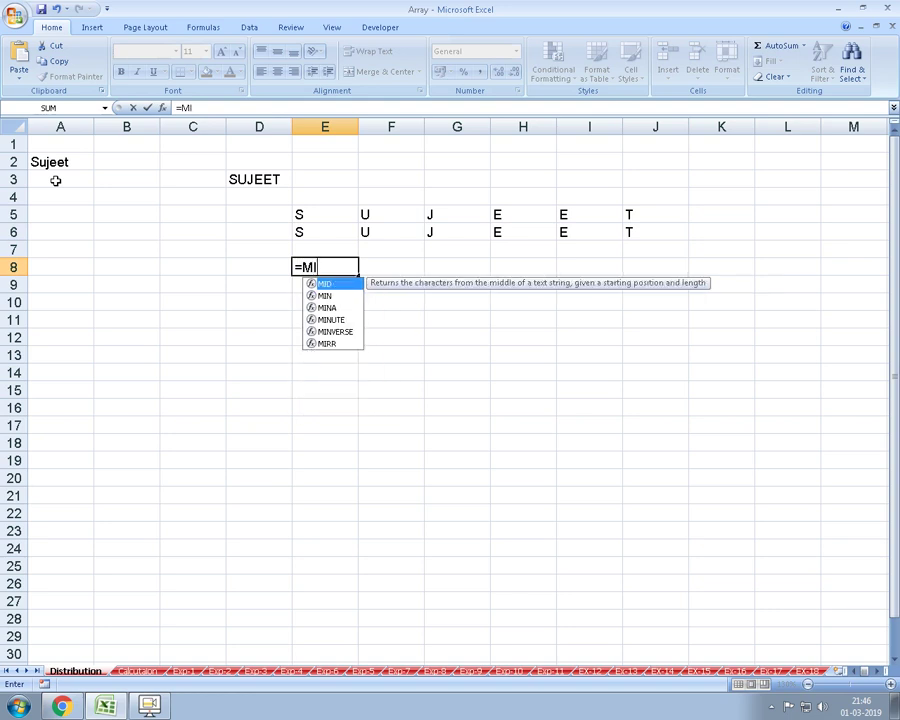
pyautogui.write('D(')
pyautogui.press('Up')
pyautogui.press('Up')
pyautogui.press('Up')
pyautogui.press('Up')
pyautogui.press('Left')
pyautogui.press('Left')
pyautogui.press('Left')
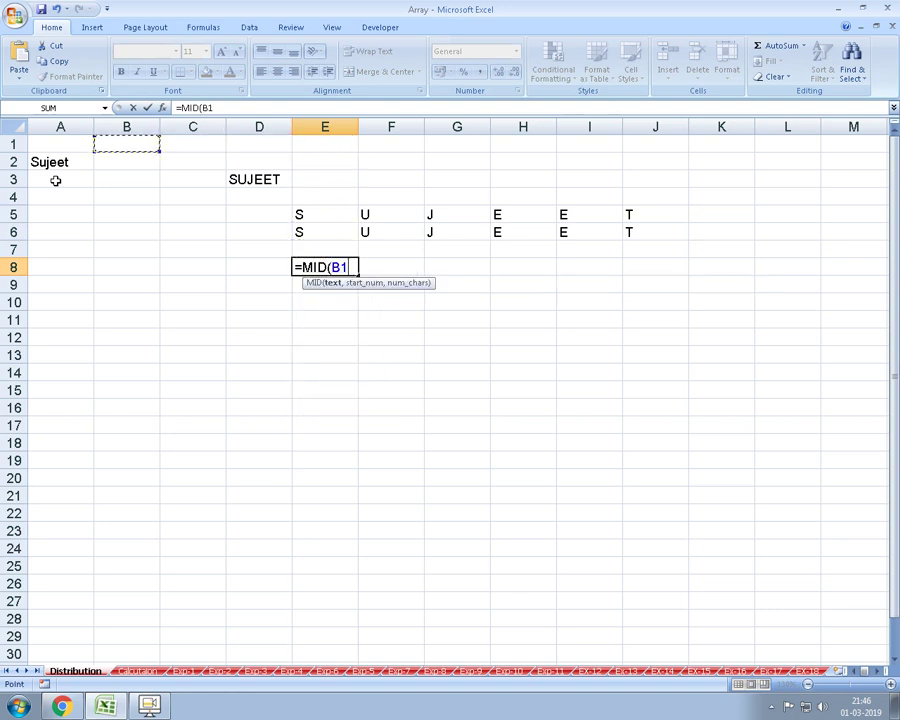
pyautogui.press('Left')
pyautogui.press('Down')
pyautogui.write(',"')
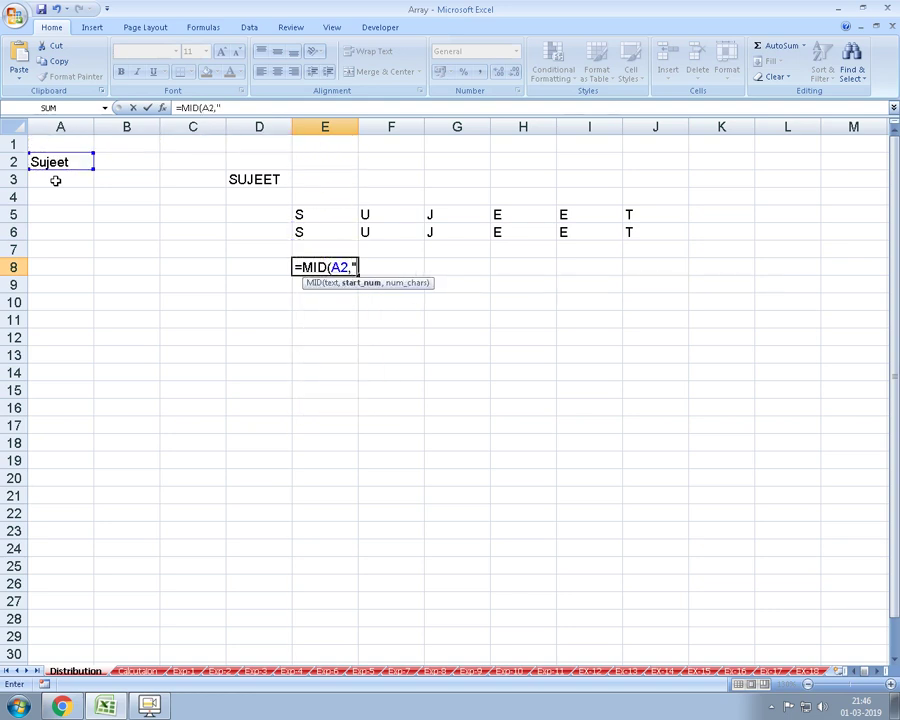
pyautogui.press('BackSpace')
pyautogui.write('(A2,{')
pyautogui.write('1,2,3,')
pyautogui.write('4,5,6')
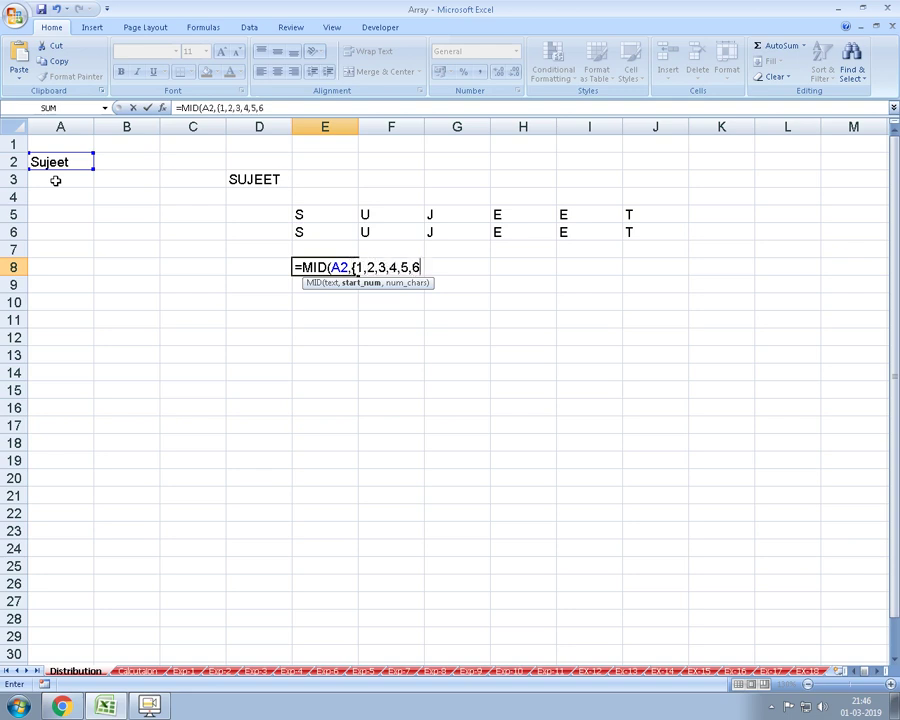
pyautogui.write('}<')
pyautogui.press('BackSpace')
pyautogui.write(',')
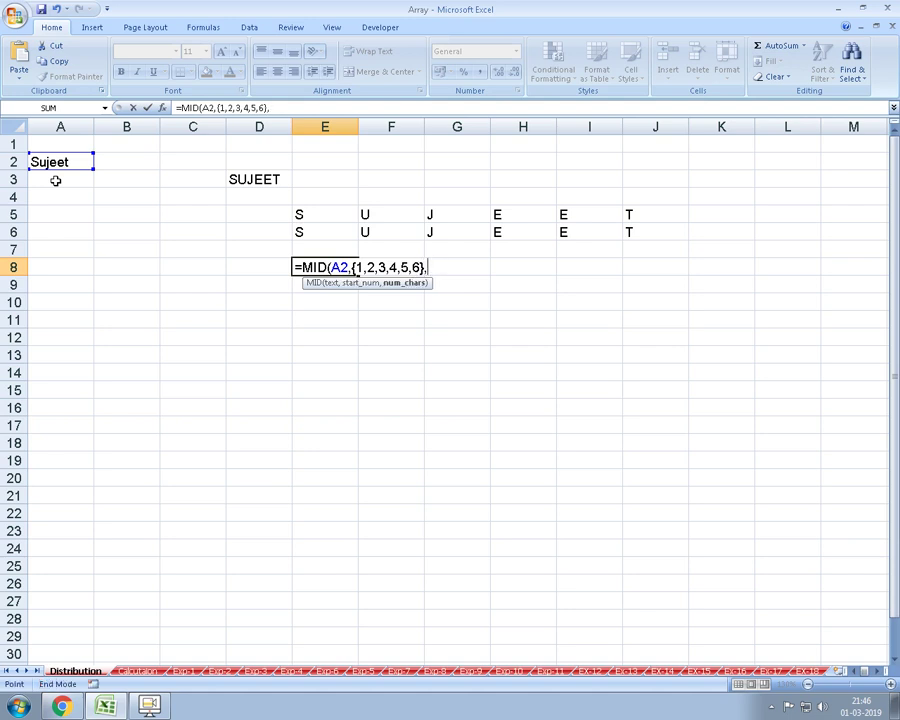
# - Complete E8's formula as =MID(A2,{1,2,3,4,5,6},1)
pyautogui.press('Escape')
pyautogui.press('Down')
pyautogui.press('Right')
pyautogui.press('Up')
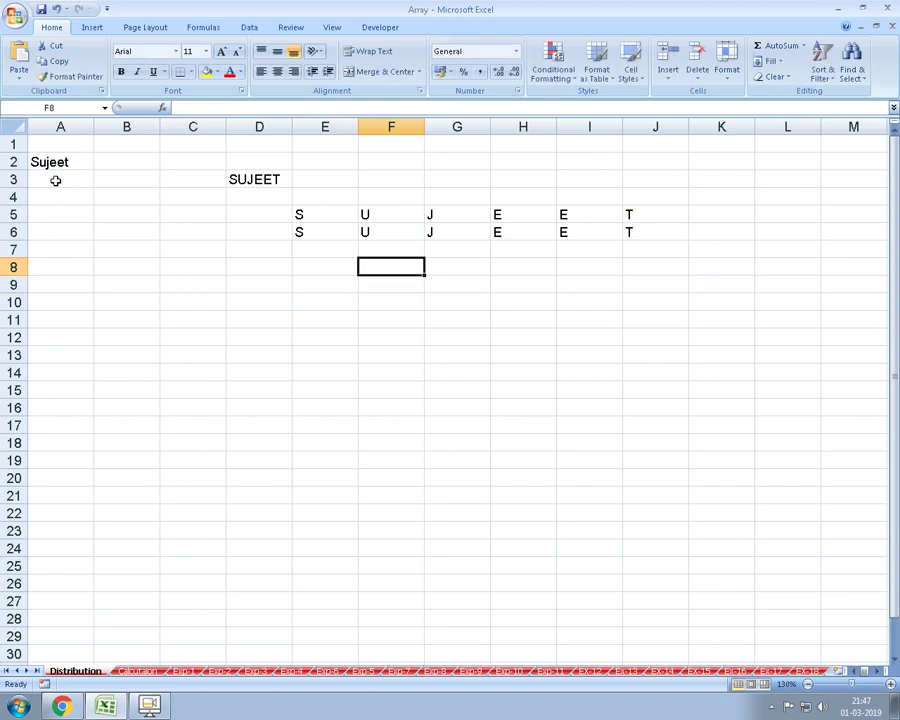
pyautogui.press('Left')
pyautogui.press('F2')
pyautogui.press('BackSpace')
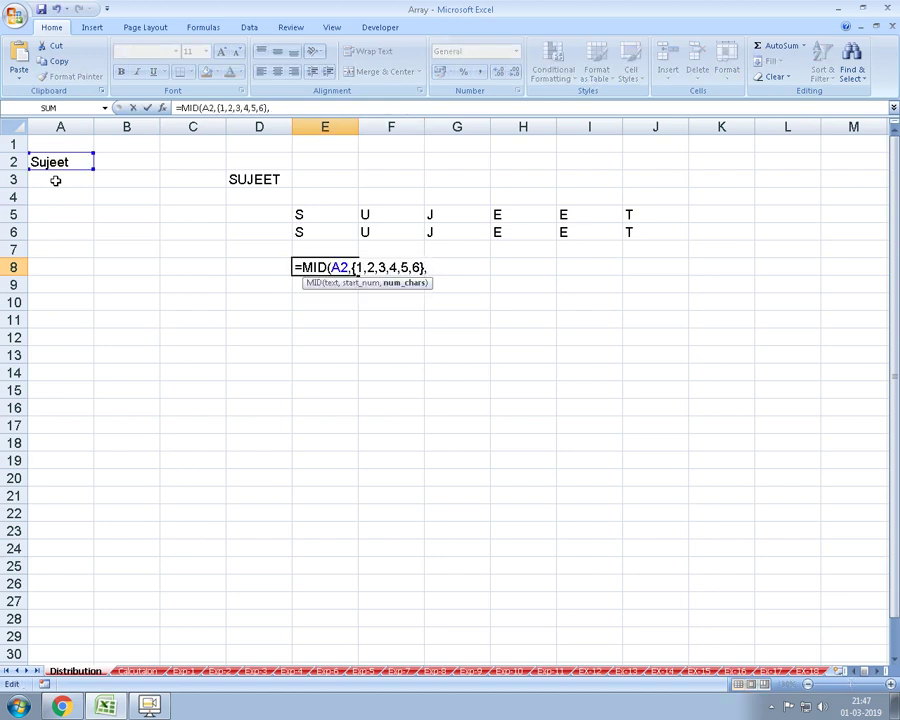
pyautogui.write('1')
pyautogui.press('Return')
# - Enter the MID formula as an array across E8:J8, showing the name's six letters
pyautogui.press('Up')
pyautogui.hotkey('shift', 'Right')
pyautogui.hotkey('shift', 'Right')
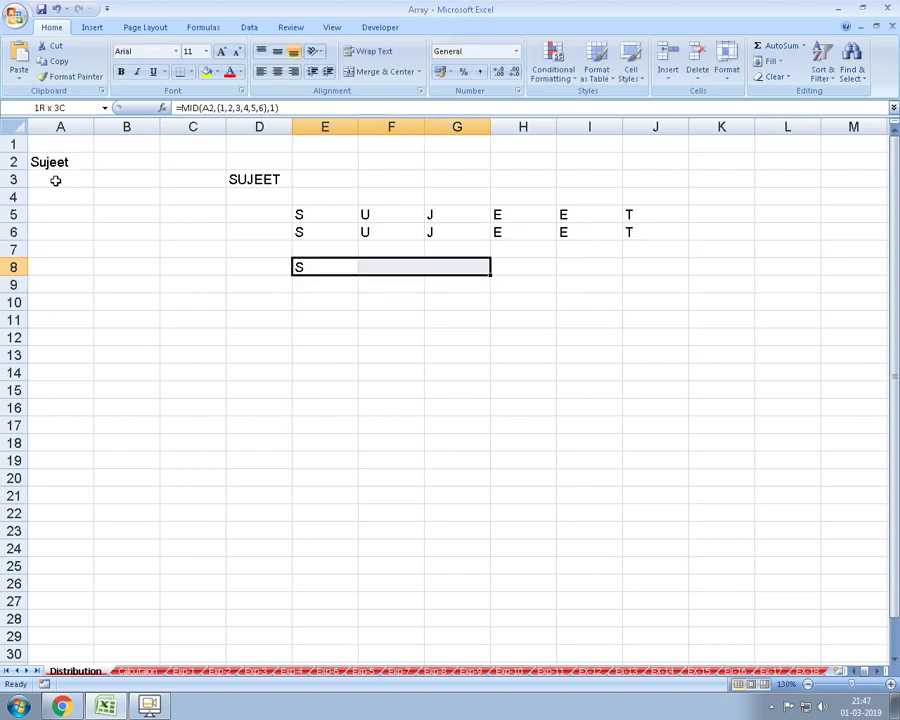
pyautogui.hotkey('shift', 'Right')
pyautogui.hotkey('shift', 'Right')
pyautogui.hotkey('shift', 'Right')
pyautogui.press('F2')
pyautogui.hotkey('ctrl', 'shift', 'Return')
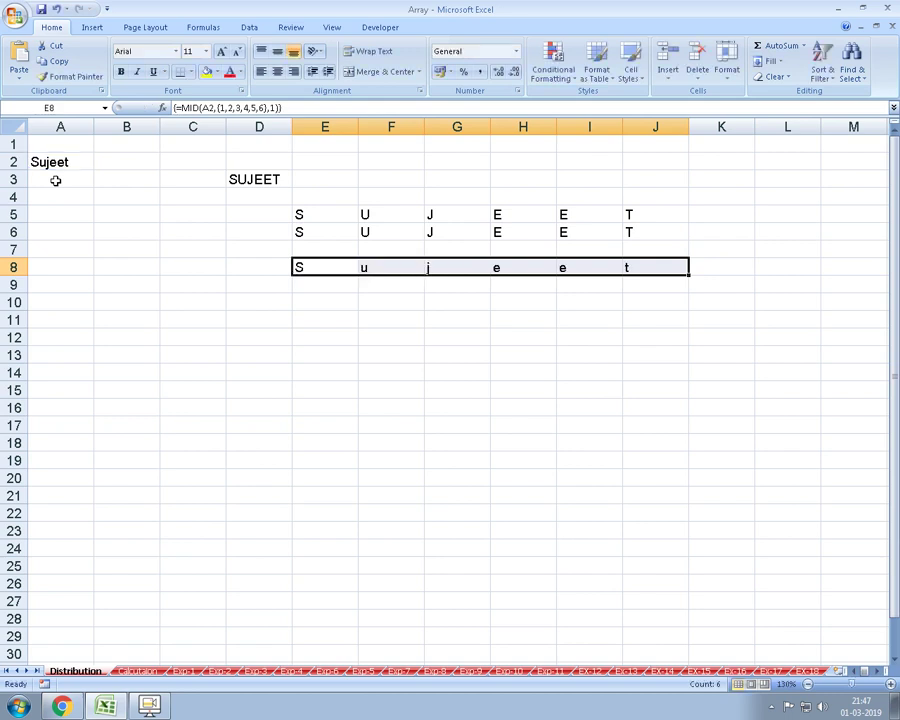
pyautogui.press('Down')
pyautogui.press('Up')
pyautogui.press('Up')
pyautogui.press('Up')
pyautogui.press('Up')
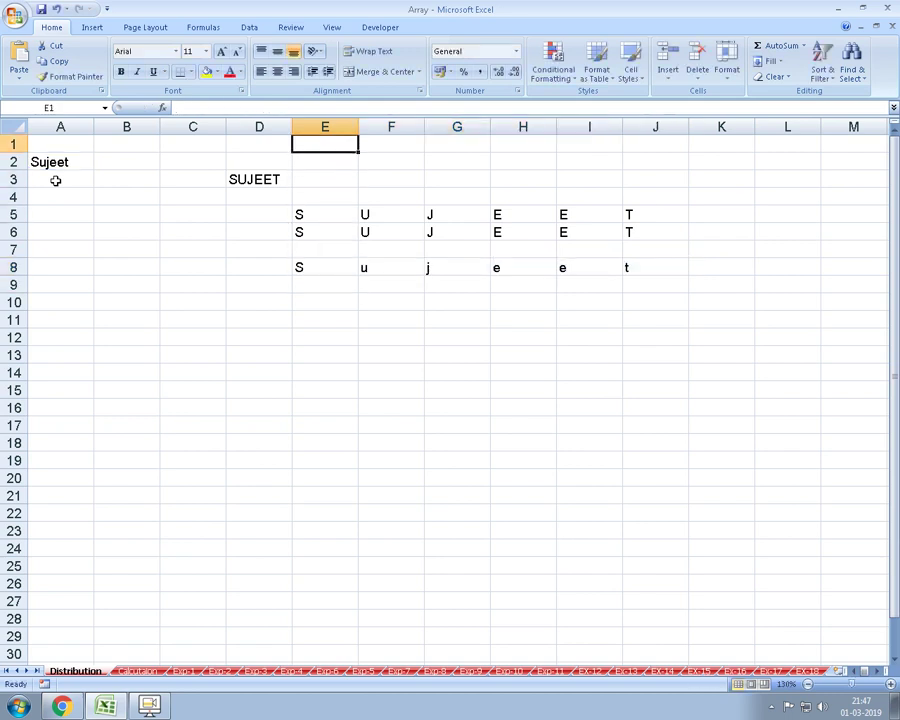
# - Append a surname to the name in A2
pyautogui.press('Left')
pyautogui.press('Left')
pyautogui.press('Left')
pyautogui.press('Left')
pyautogui.press('Down')
pyautogui.press('F2')
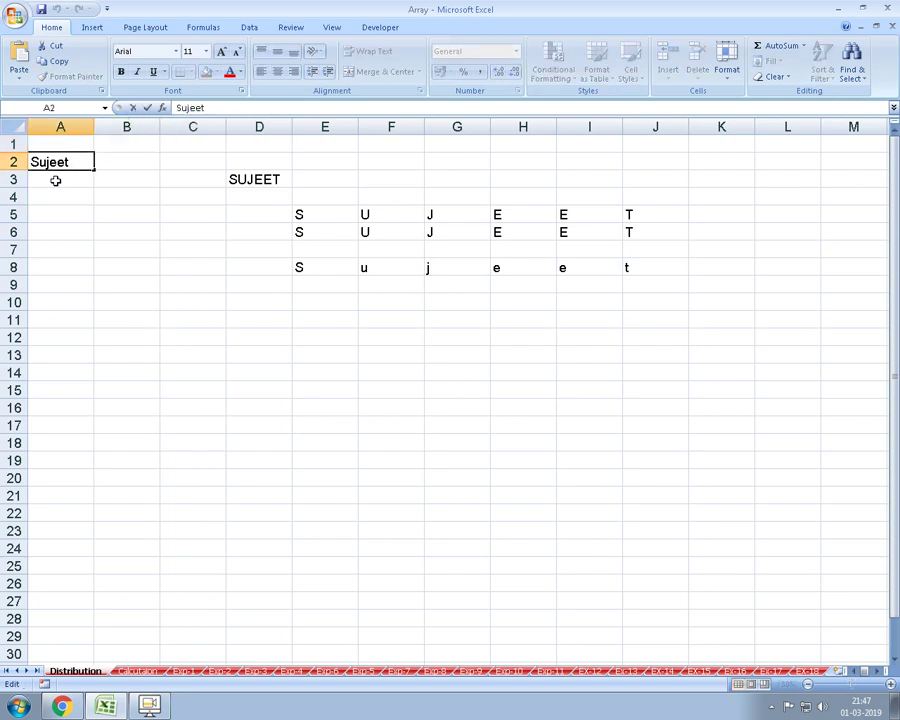
pyautogui.write('kumar')
pyautogui.press('Return')
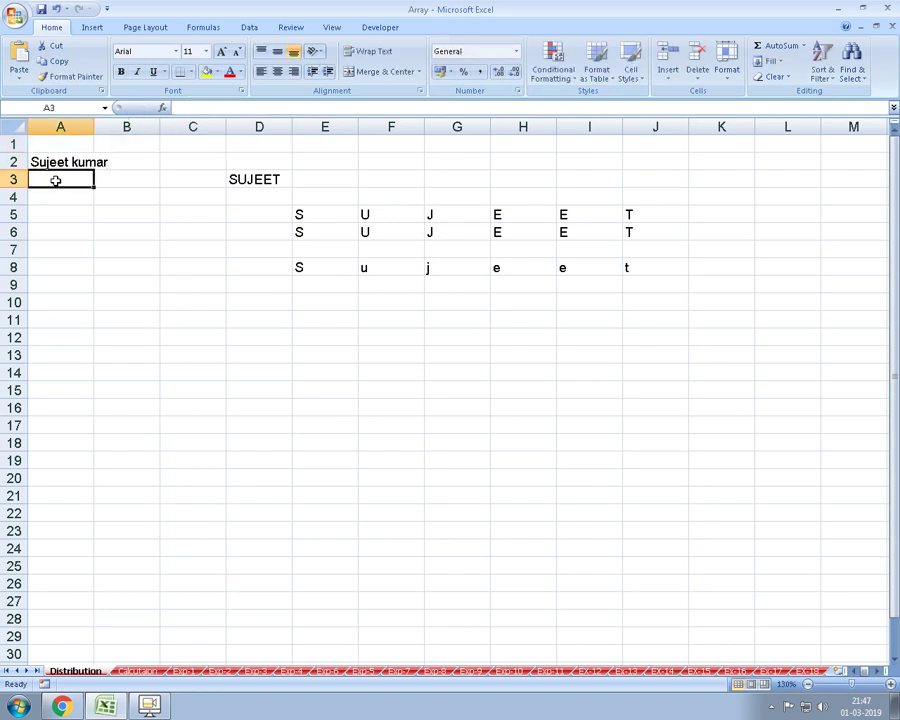
# - Re-enter the MID array formula in E8 and confirm it still returns only six letters
pyautogui.press('Down')
pyautogui.press('Down')
pyautogui.press('Down')
pyautogui.press('Down')
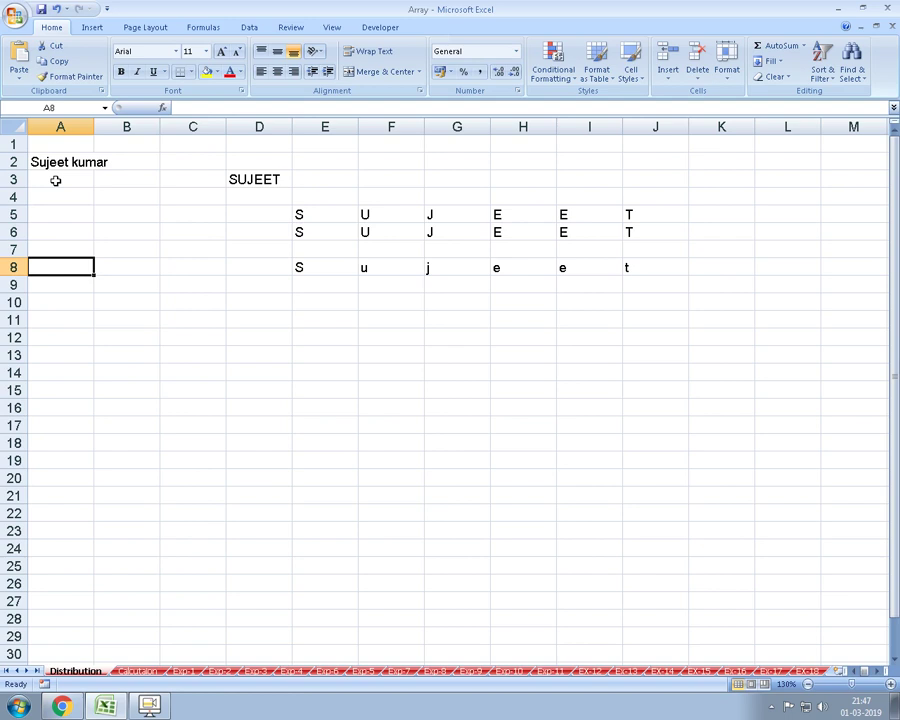
pyautogui.press('Right')
pyautogui.press('Right')
pyautogui.press('Right')
pyautogui.press('Right')
pyautogui.press('F2')
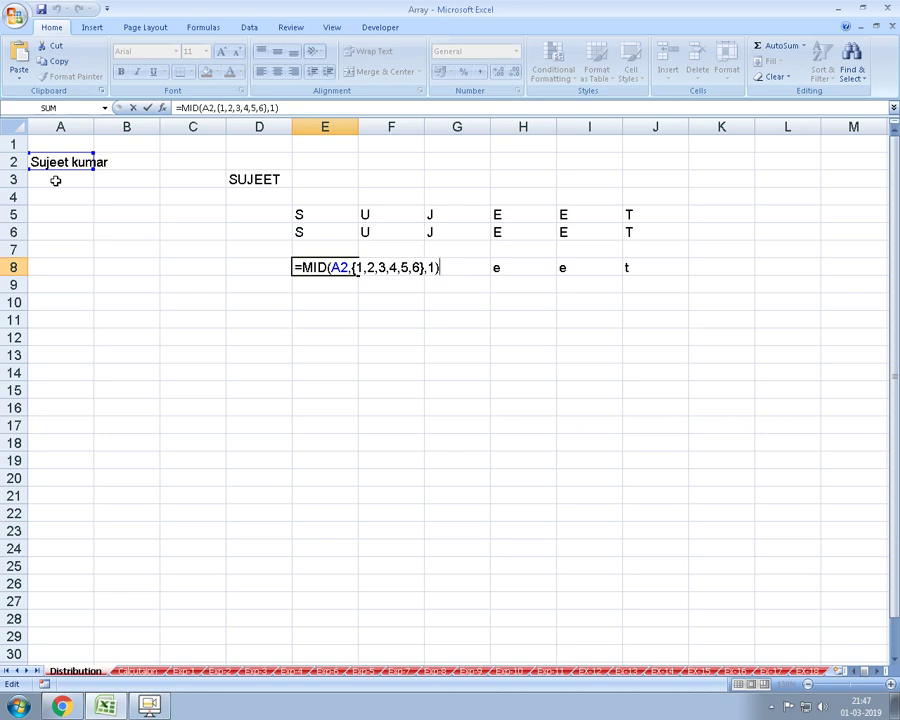
pyautogui.hotkey('ctrl', 'shift', 'Return')
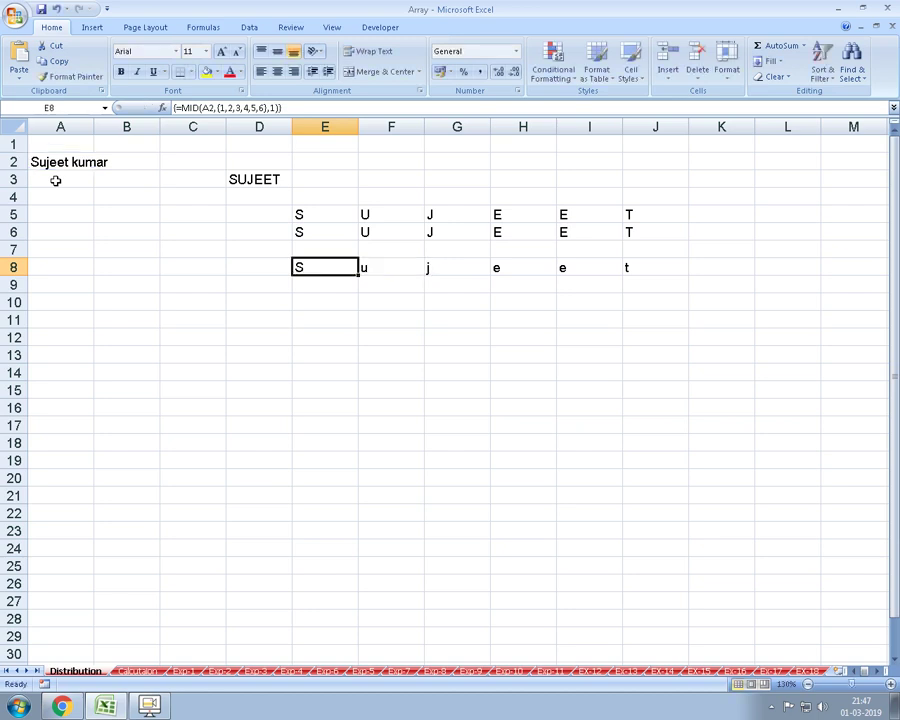
pyautogui.press('F2')
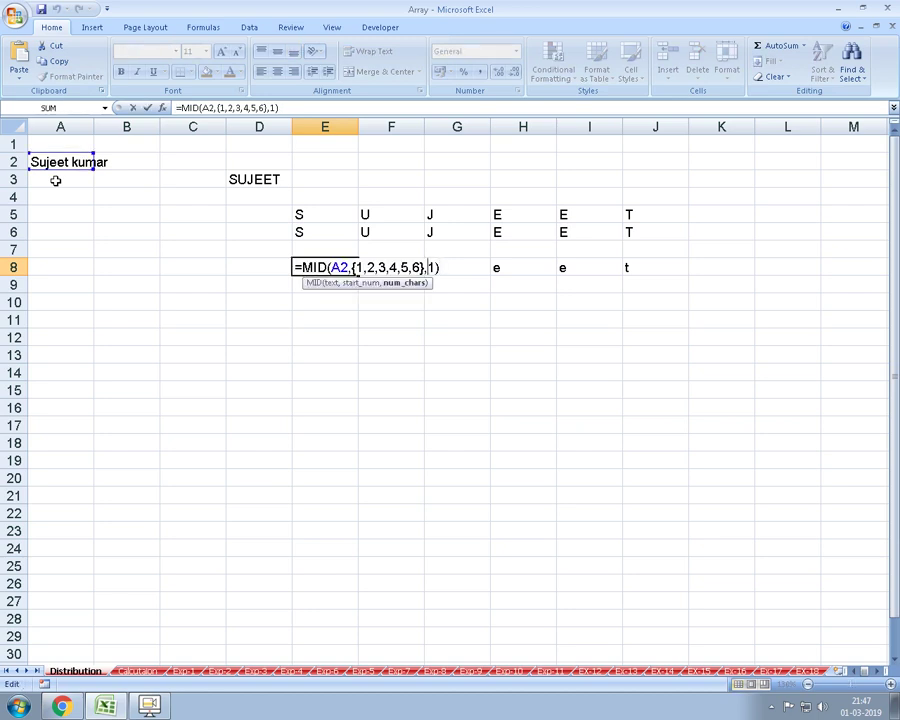
pyautogui.hotkey('ctrl', 'shift', 'Return')
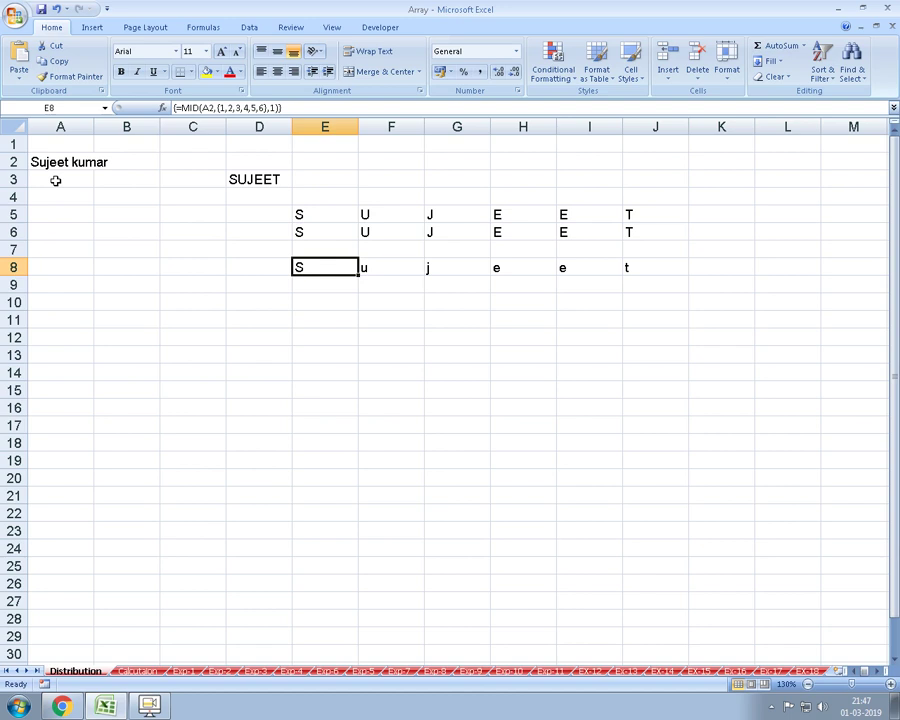
# - On the Calculation sheet, enter =B2+10 in B3 and fill it across to F3
pyautogui.click(122, 668)
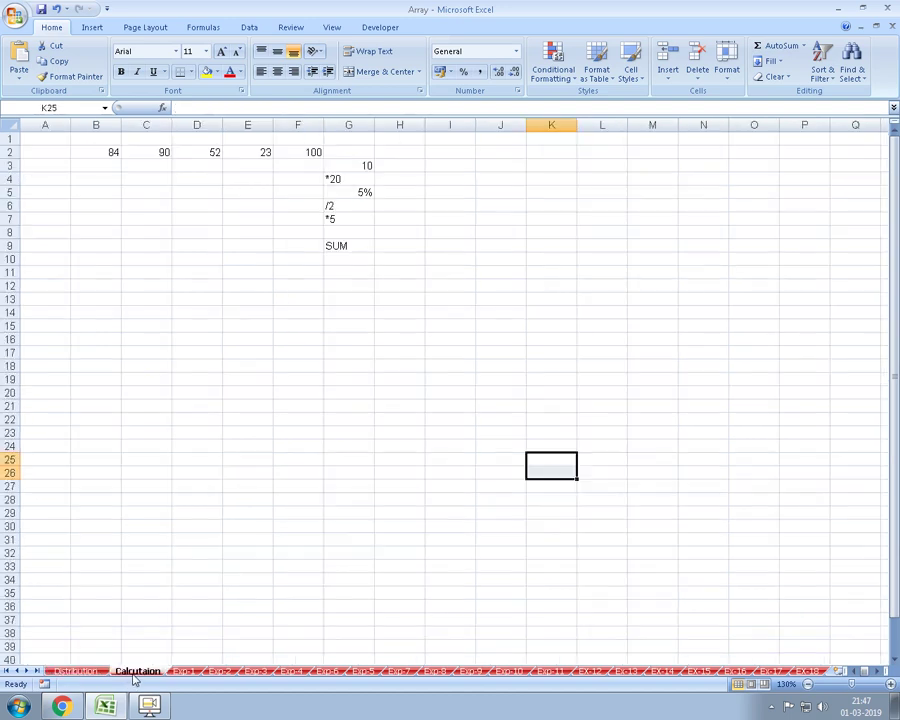
pyautogui.click(185, 379)
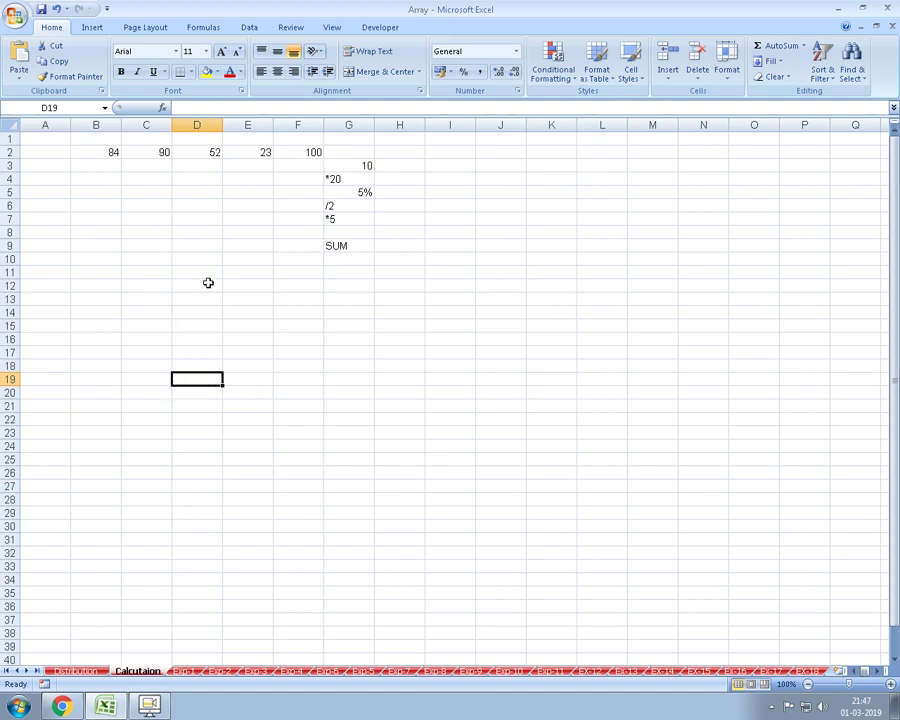
pyautogui.keyDown('ctrl'); pyautogui.scroll(2, 209, 281); pyautogui.keyUp('ctrl')
pyautogui.click(152, 178)
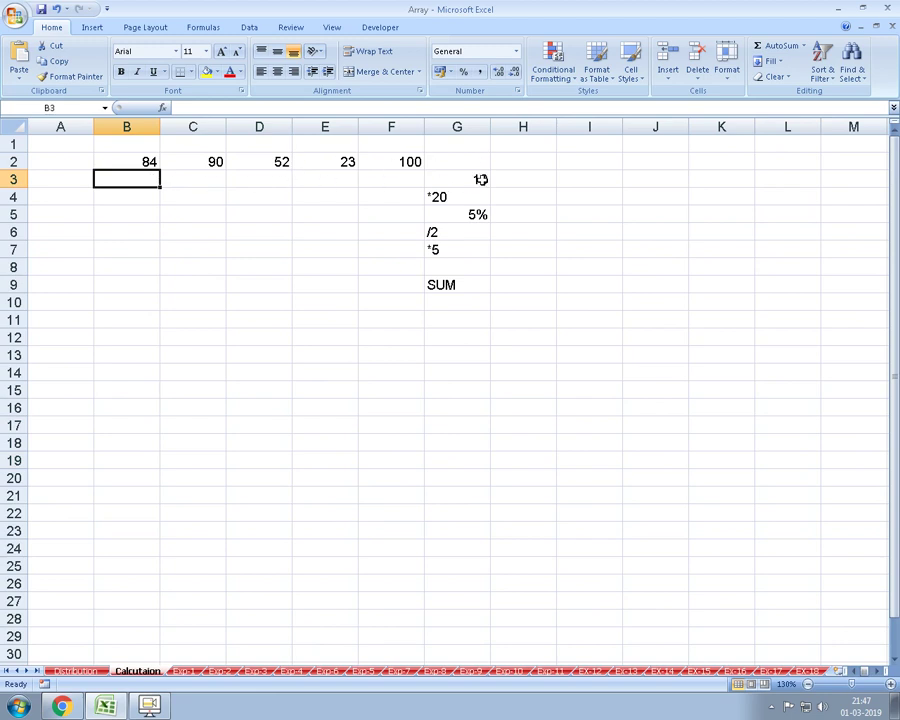
pyautogui.write('=')
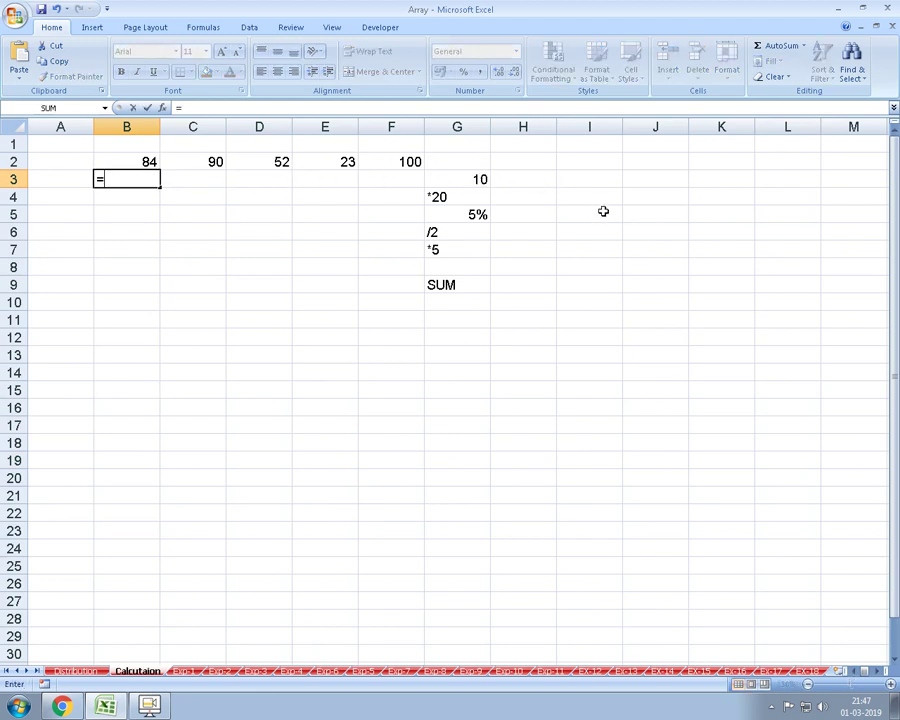
pyautogui.write('B2+B2')
pyautogui.press('BackSpace')
pyautogui.press('BackSpace')
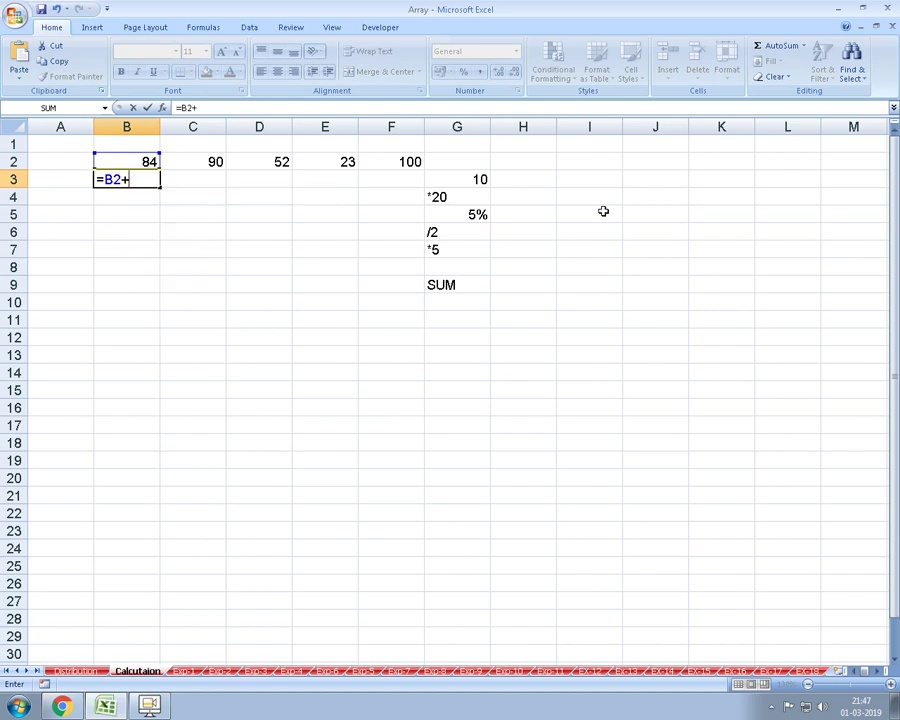
pyautogui.write('10')
pyautogui.press('Return')
pyautogui.press('Up')
pyautogui.hotkey('shift', 'Right')
pyautogui.hotkey('shift', 'Right')
pyautogui.hotkey('shift', 'Right')
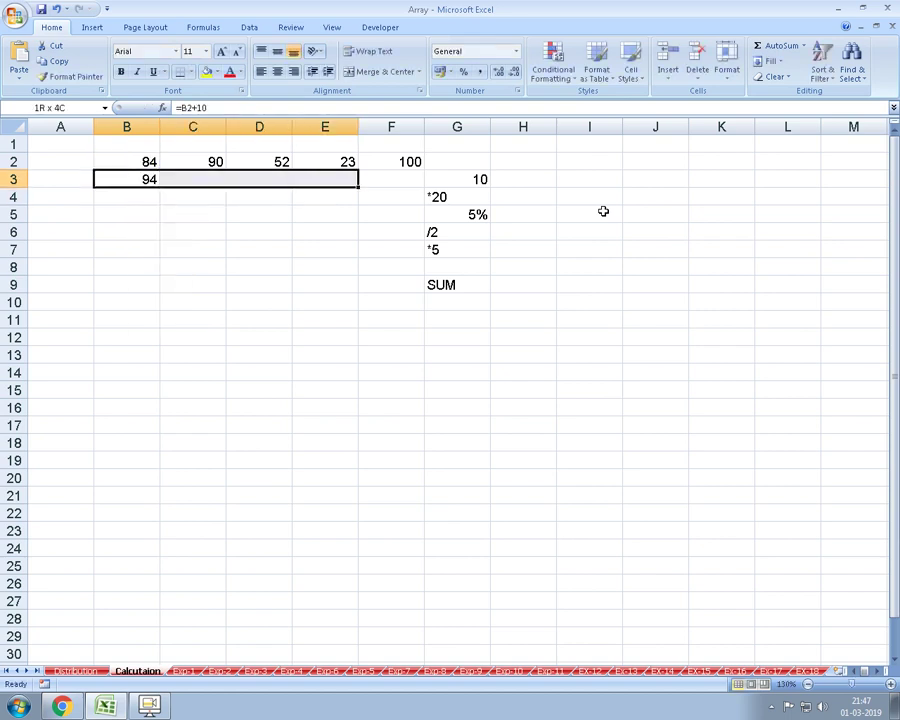
pyautogui.hotkey('shift', 'Right')
pyautogui.hotkey('ctrl', 'r')
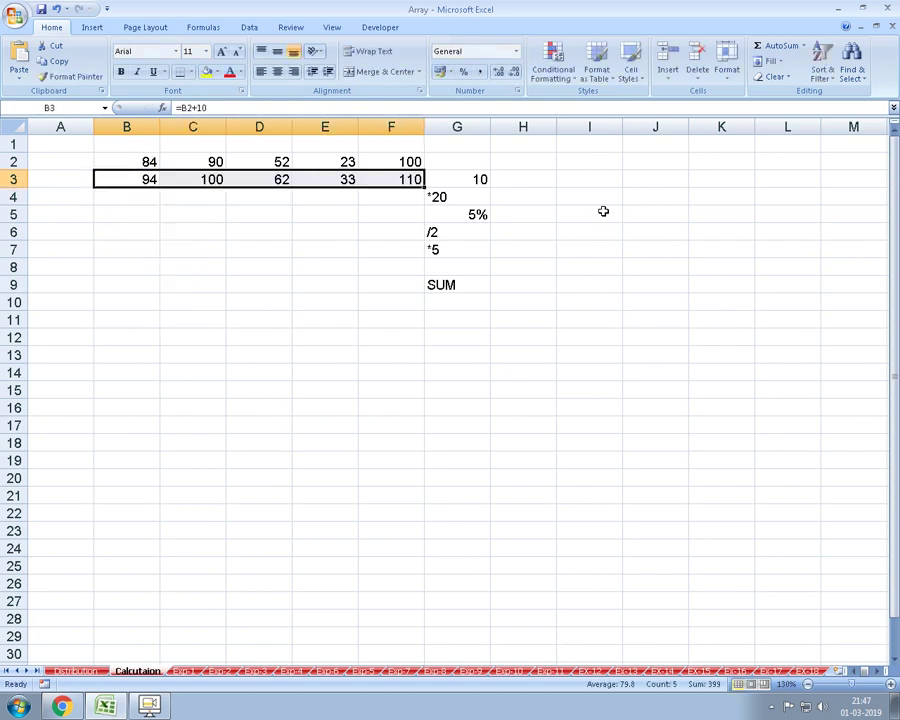
# - Enter =B3*20 in B4 and fill it right through F4
pyautogui.press('Down')
pyautogui.write('=B3')
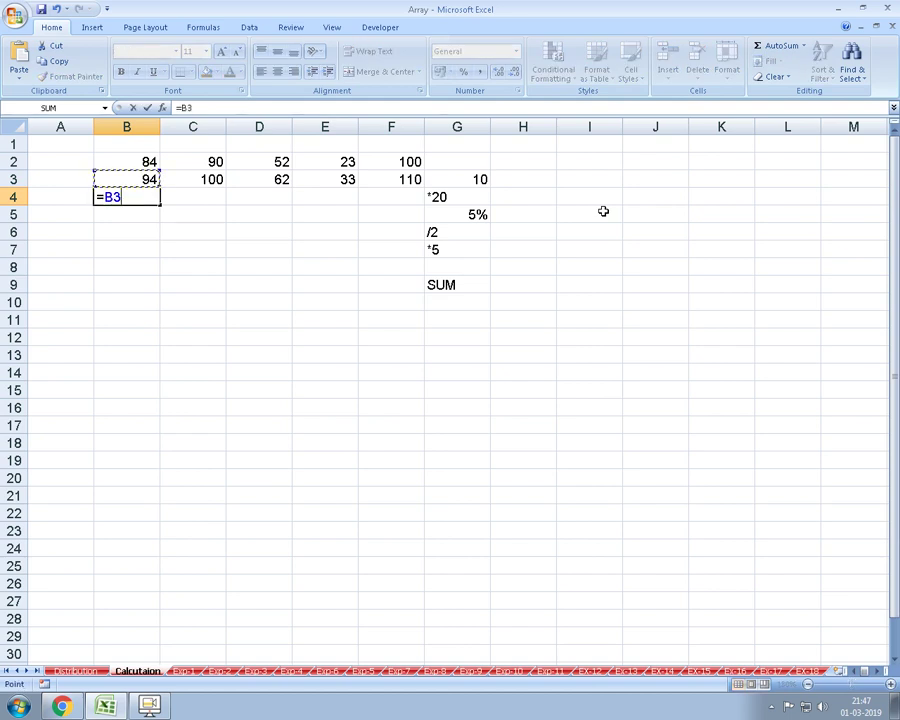
pyautogui.write('*20')
pyautogui.press('Return')
pyautogui.press('Up')
pyautogui.hotkey('shift', 'Right')
pyautogui.hotkey('shift', 'Right')
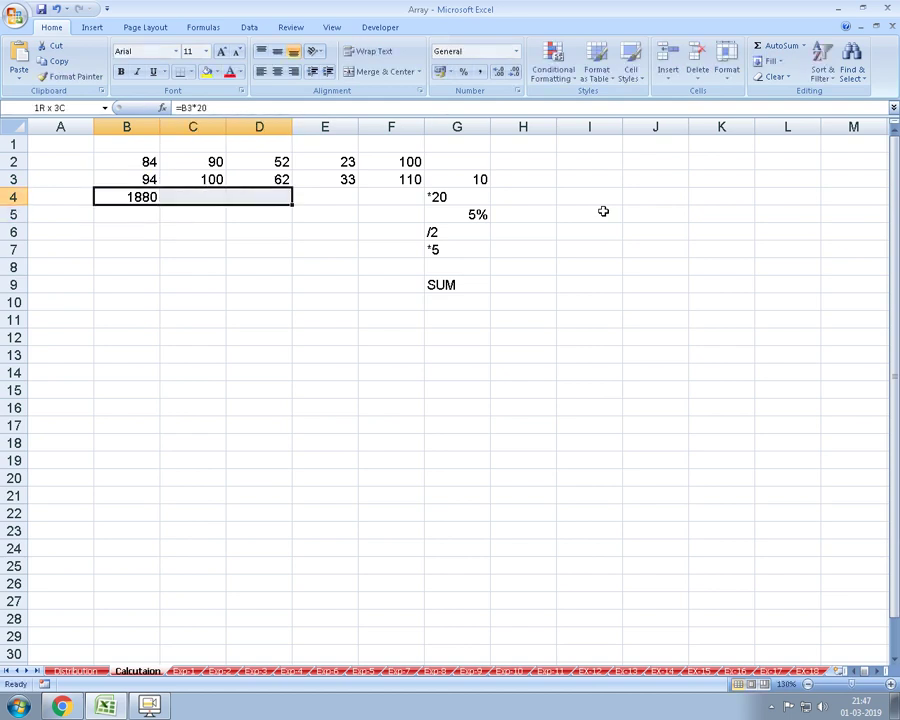
pyautogui.hotkey('shift', 'Right')
pyautogui.hotkey('shift', 'Right')
pyautogui.hotkey('shift', 'Right')
pyautogui.hotkey('shift', 'Left')
pyautogui.hotkey('ctrl', 'r')
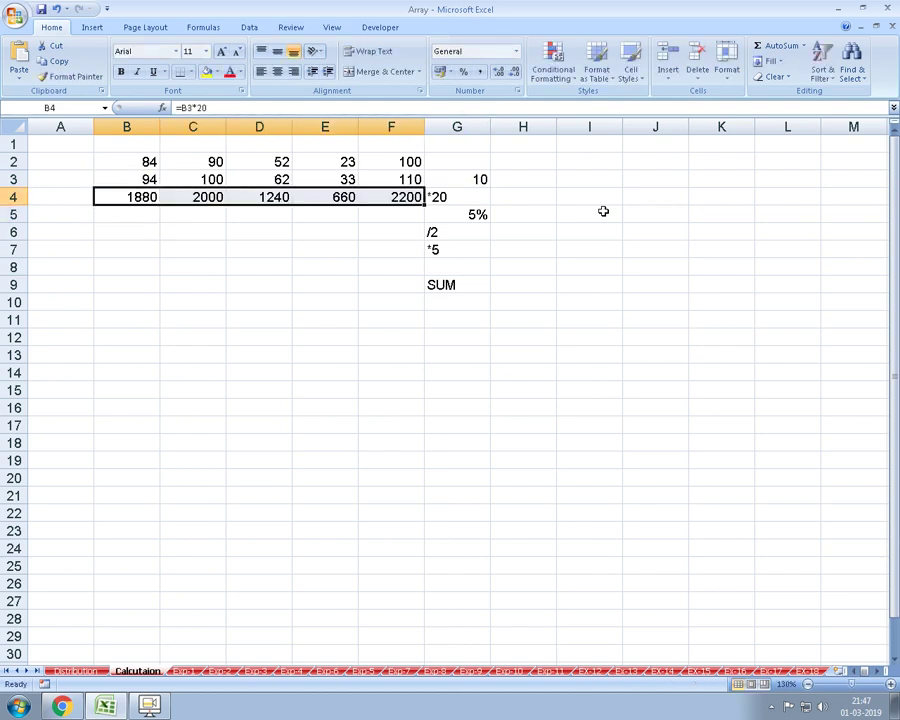
# - Enter =B4*5% in B5 and fill it right through F5
pyautogui.press('Down')
pyautogui.write('=B4')
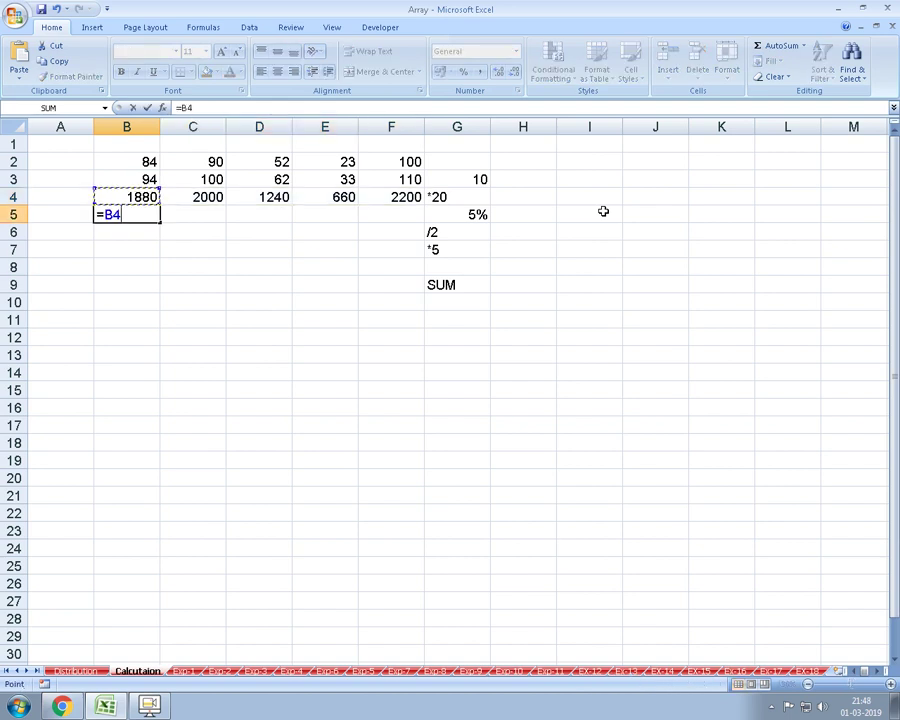
pyautogui.write('*5/1')
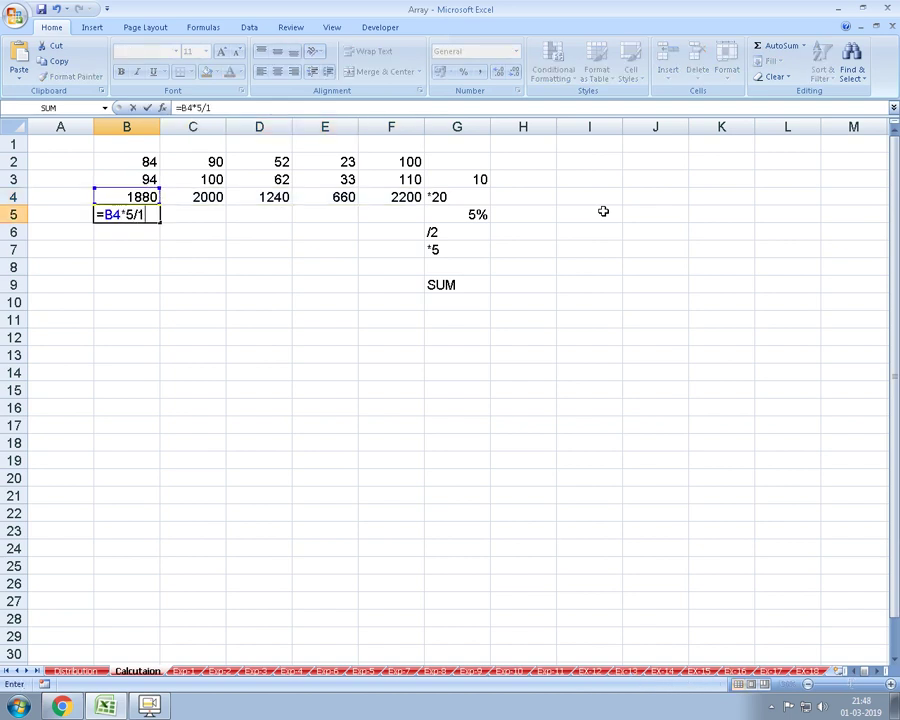
pyautogui.press('BackSpace')
pyautogui.press('BackSpace')
pyautogui.write('%')
pyautogui.press('Return')
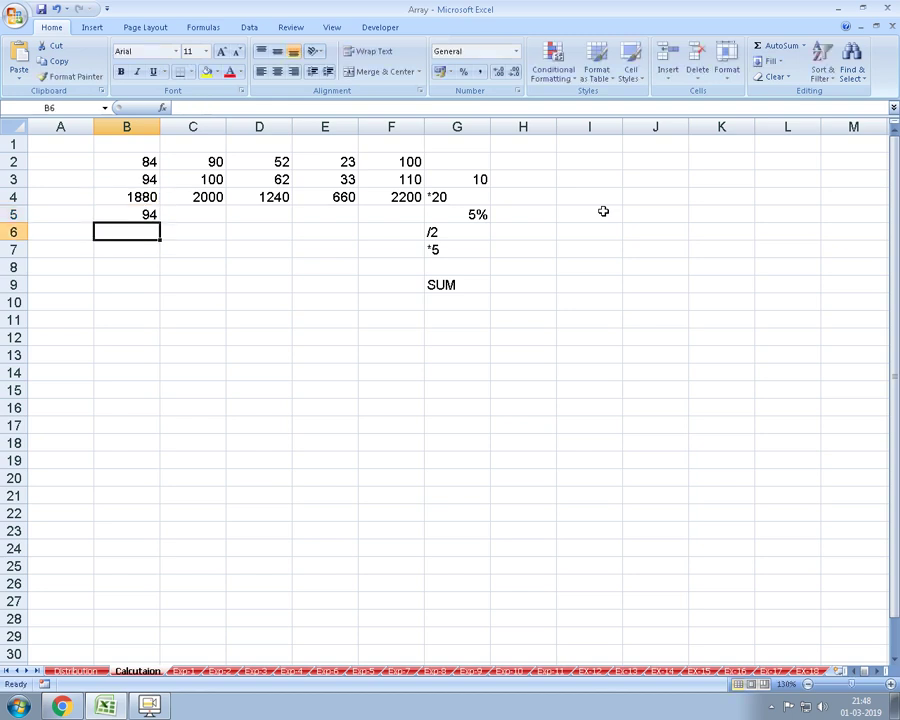
pyautogui.press('Up')
pyautogui.hotkey('shift', 'Right')
pyautogui.hotkey('shift', 'Right')
pyautogui.hotkey('shift', 'Right')
pyautogui.hotkey('shift', 'Right')
pyautogui.hotkey('ctrl', 'r')
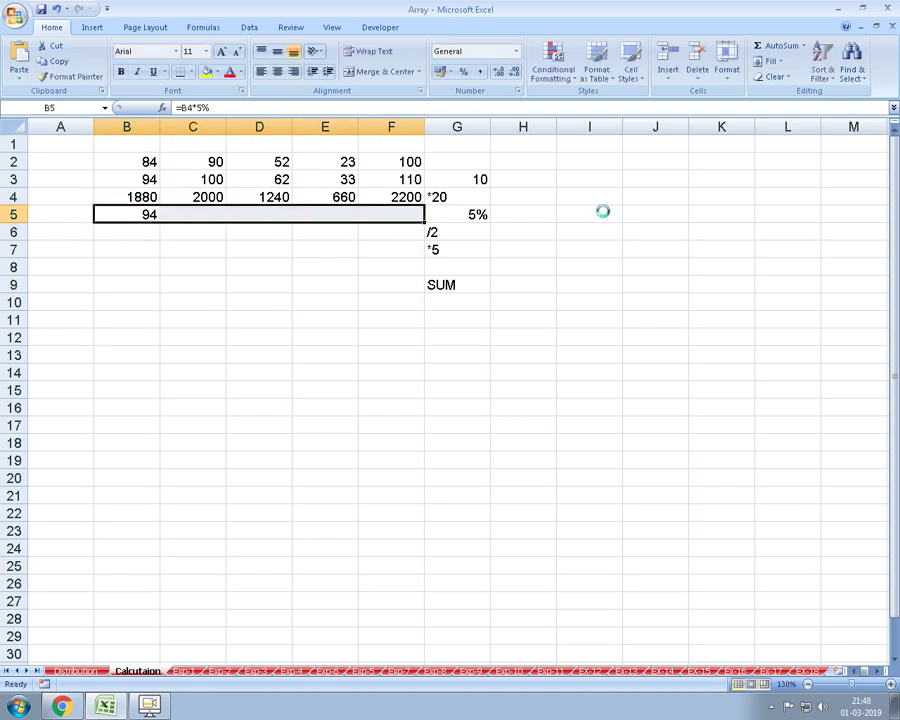
# - Enter =B5/2 in B6 and fill it right through F6
pyautogui.press('Down')
pyautogui.write('=')
pyautogui.press('Up')
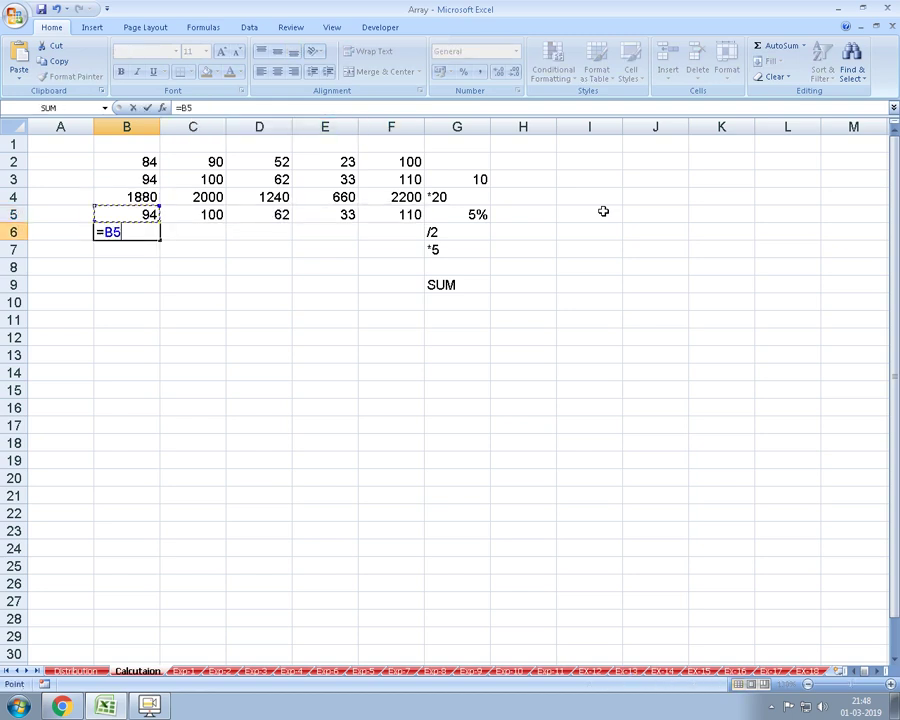
pyautogui.write('/2')
pyautogui.press('Return')
pyautogui.press('Up')
pyautogui.hotkey('shift', 'Right')
pyautogui.hotkey('shift', 'Right')
pyautogui.hotkey('shift', 'Right')
pyautogui.hotkey('shift', 'Right')
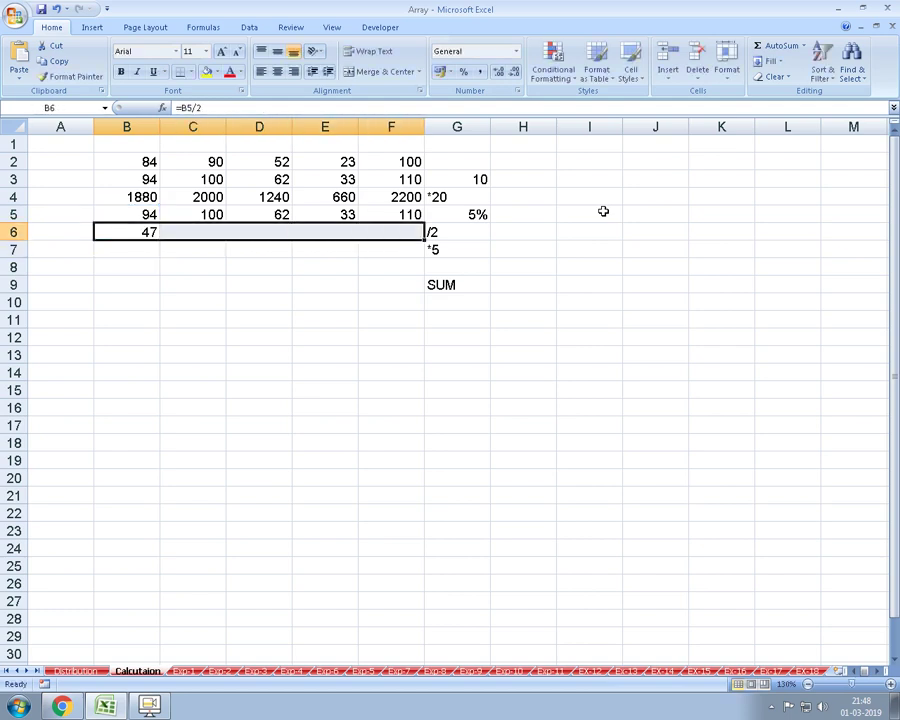
pyautogui.hotkey('ctrl', 'r')
# - Enter =B6*5 in B7 and fill it right through F7
pyautogui.press('Down')
pyautogui.write('=')
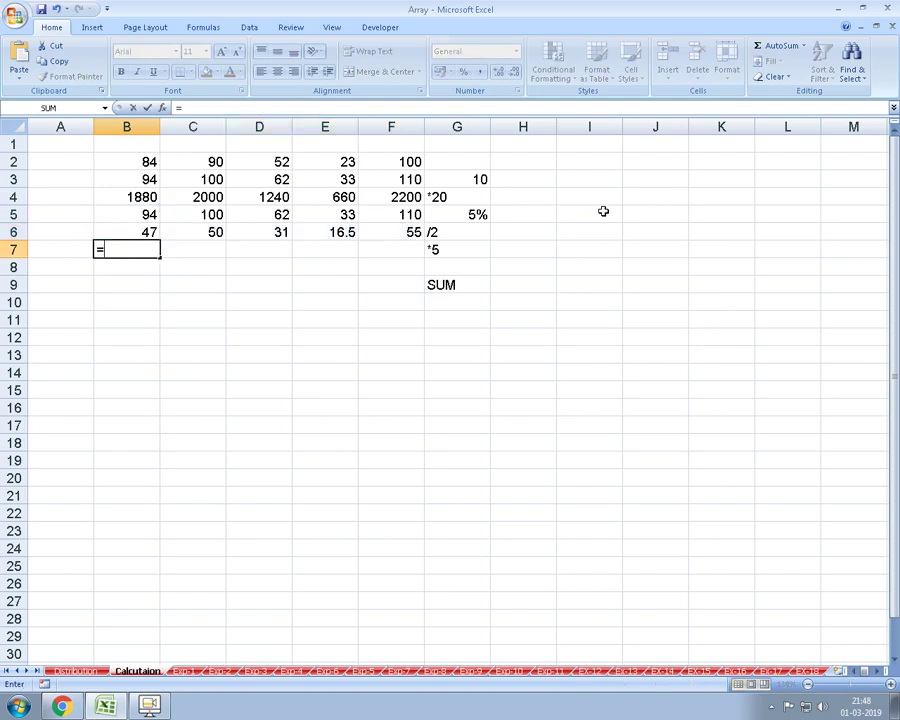
pyautogui.press('Up')
pyautogui.write('*5')
pyautogui.press('Return')
pyautogui.press('Up')
pyautogui.hotkey('shift', 'Right')
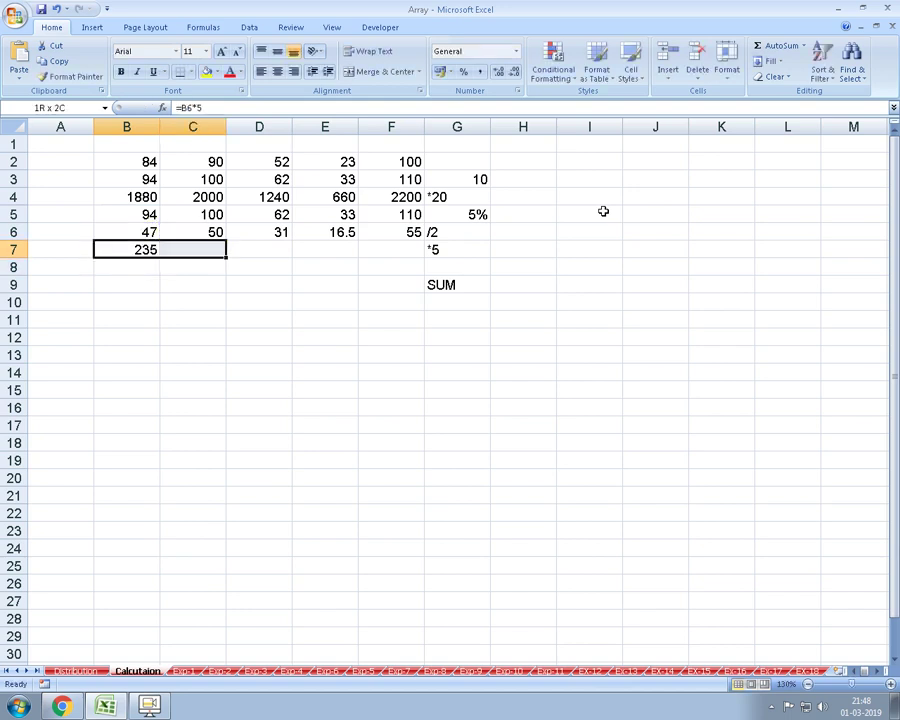
pyautogui.hotkey('shift', 'Right')
pyautogui.hotkey('shift', 'Right')
pyautogui.hotkey('shift', 'Right')
pyautogui.hotkey('ctrl', 'r')
# - Total row 7 in B9 with =SUM(B7:F7), giving 997.5
pyautogui.press('Down')
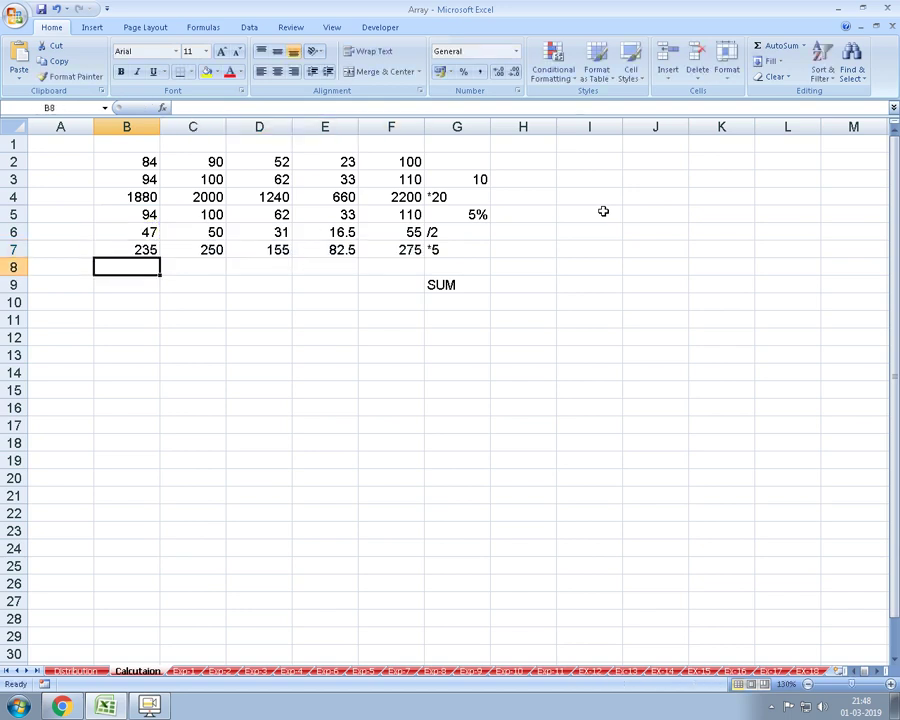
pyautogui.press('Down')
pyautogui.write('=')
pyautogui.press('Up')
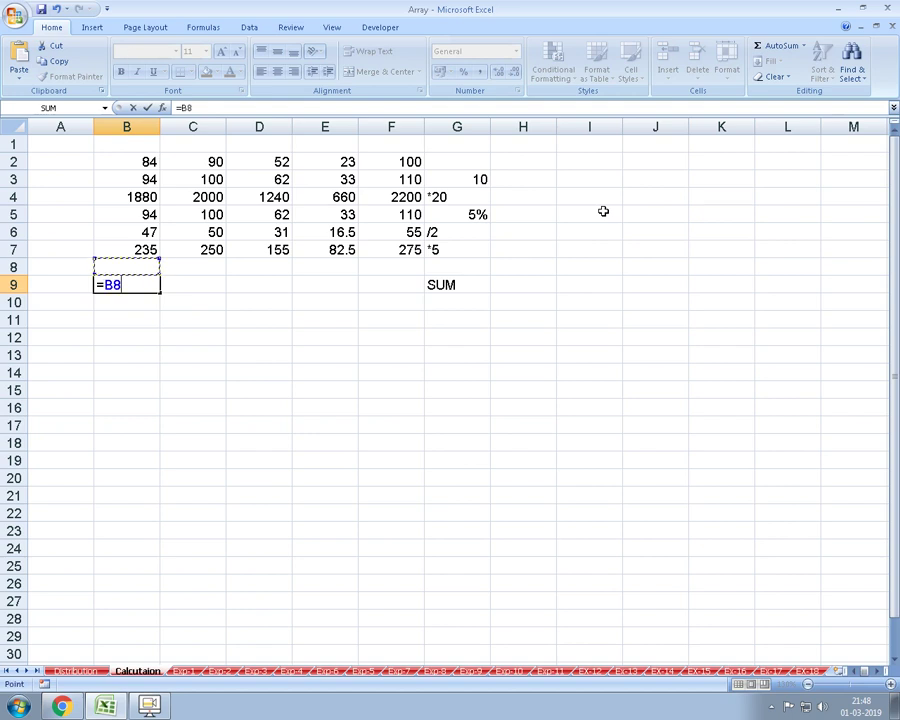
pyautogui.press('Up')
pyautogui.press('BackSpace')
pyautogui.press('BackSpace')
pyautogui.write('s')
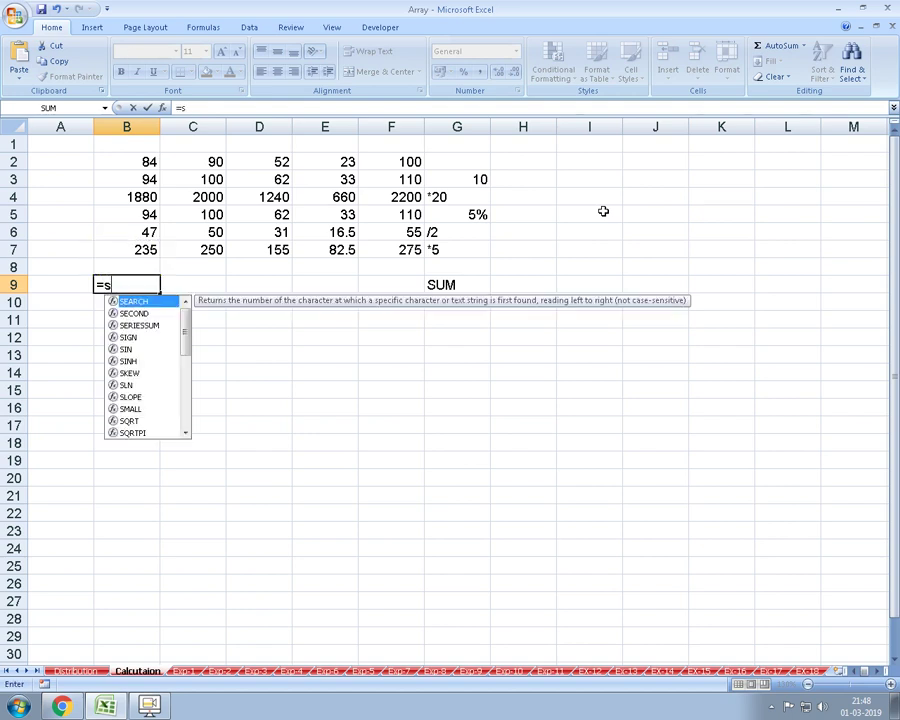
pyautogui.write('um(')
pyautogui.press('Up')
pyautogui.press('Up')
pyautogui.hotkey('shift', 'Right')
pyautogui.hotkey('shift', 'Right')
pyautogui.hotkey('shift', 'Right')
pyautogui.hotkey('shift', 'Right')
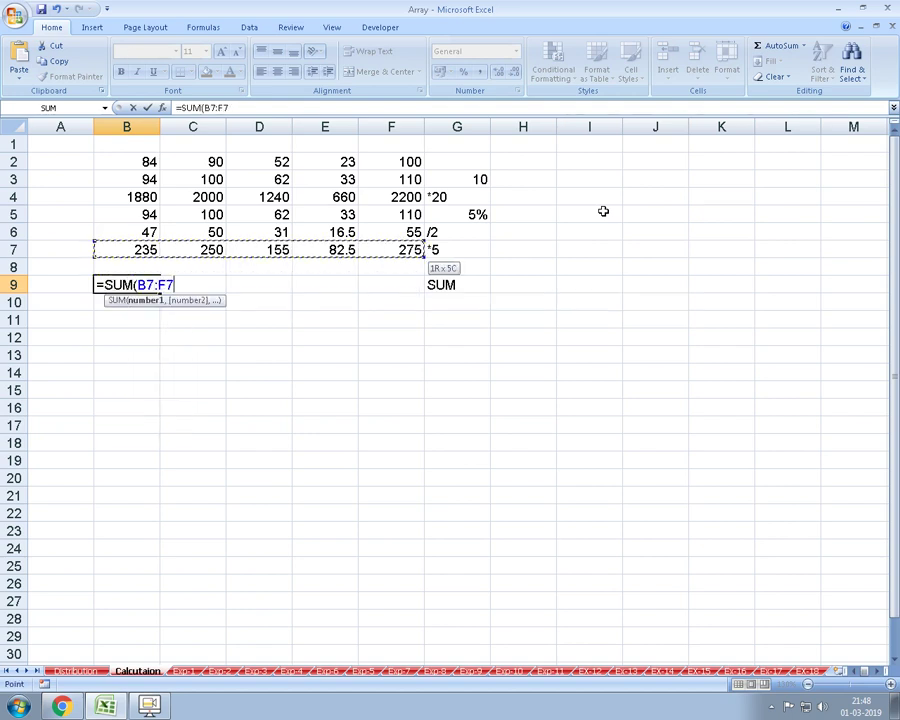
pyautogui.hotkey('shift', 'Right')
pyautogui.hotkey('shift', 'Left')
pyautogui.press('Return')
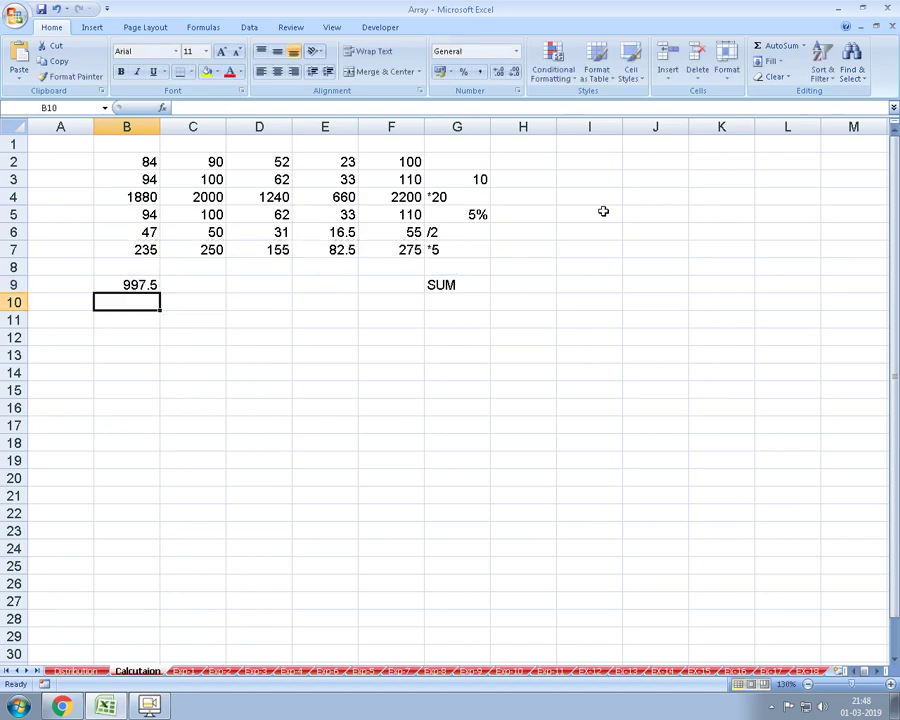
pyautogui.press('Down')
pyautogui.press('Right')
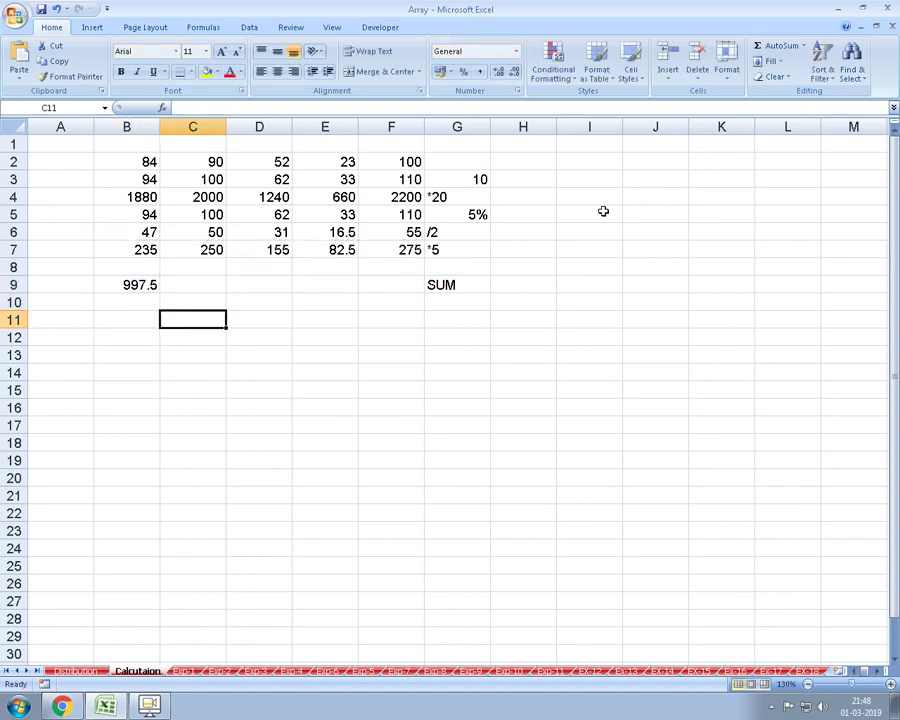
# - Start a SUM of B2:E2 plus 10 in C11, then discard the unfinished formula
pyautogui.write('=')
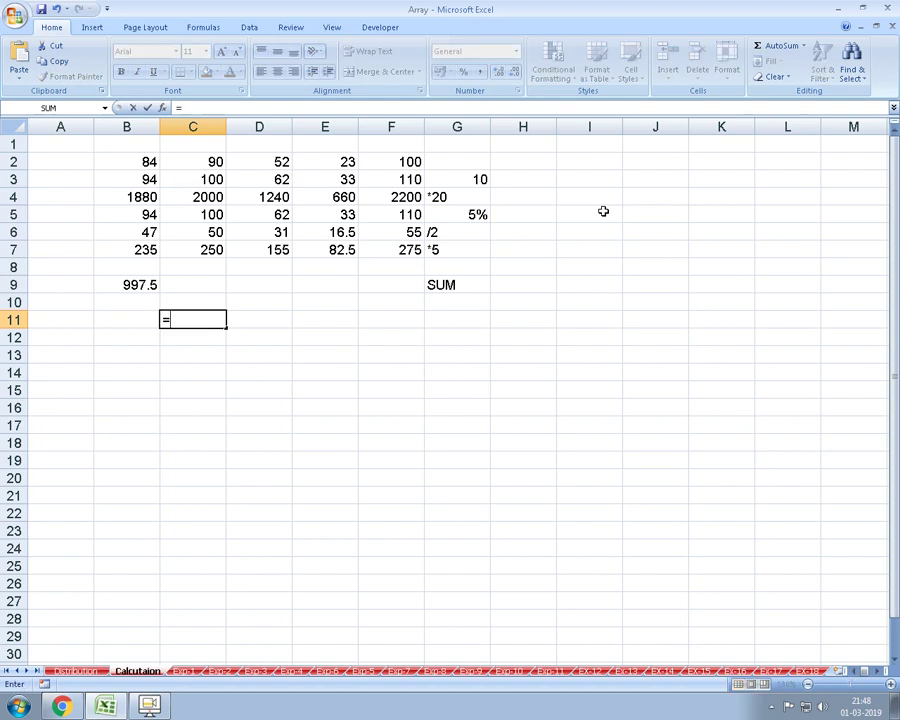
pyautogui.write('s')
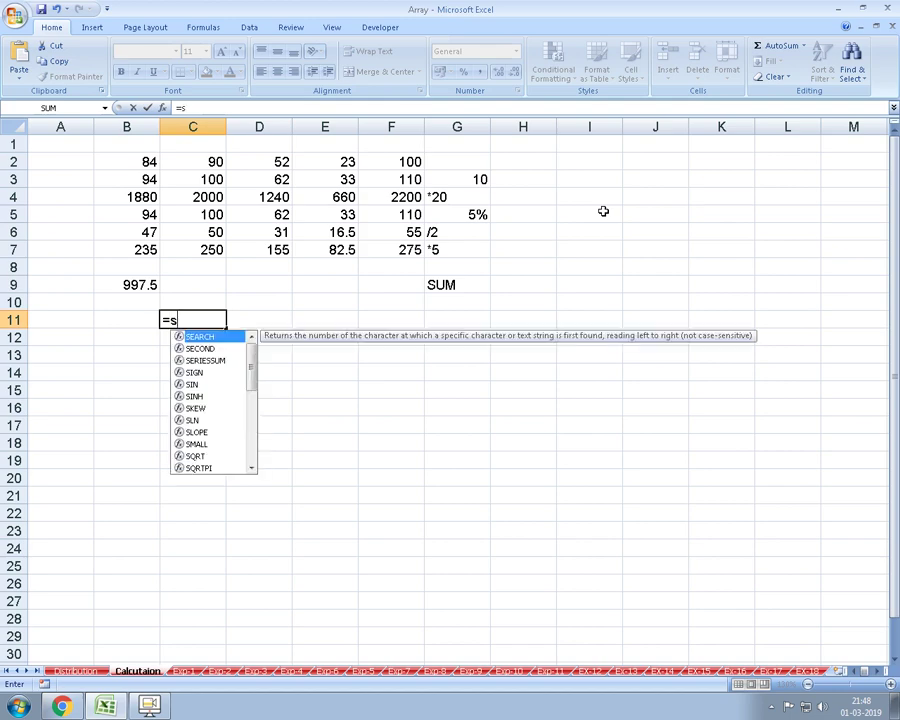
pyautogui.write('um')
pyautogui.press('Tab')
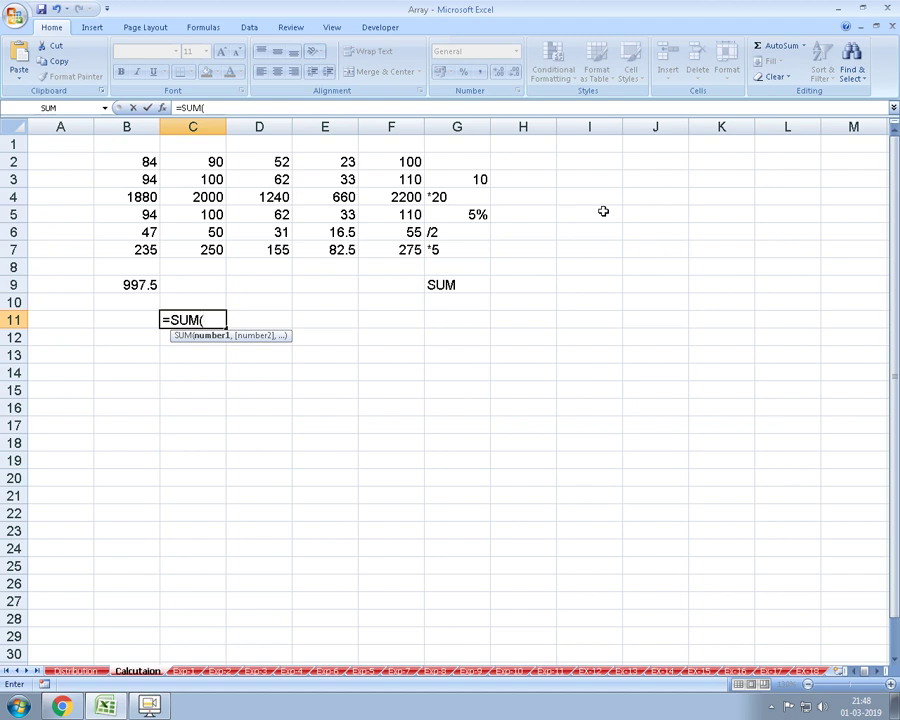
pyautogui.write('(')
pyautogui.moveTo(134, 157); pyautogui.dragTo(355, 168)
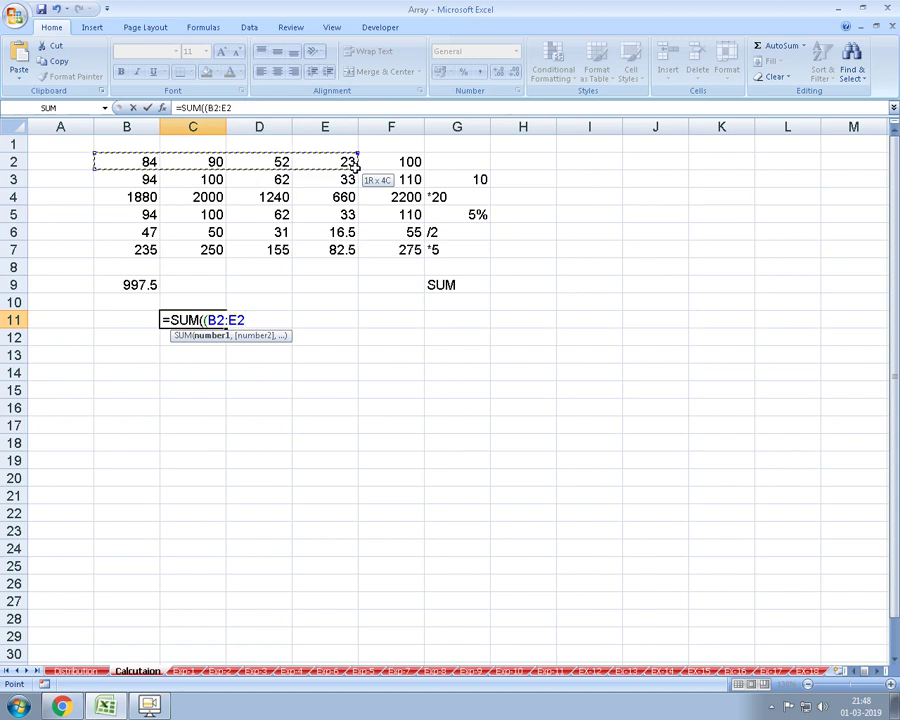
pyautogui.write(')')
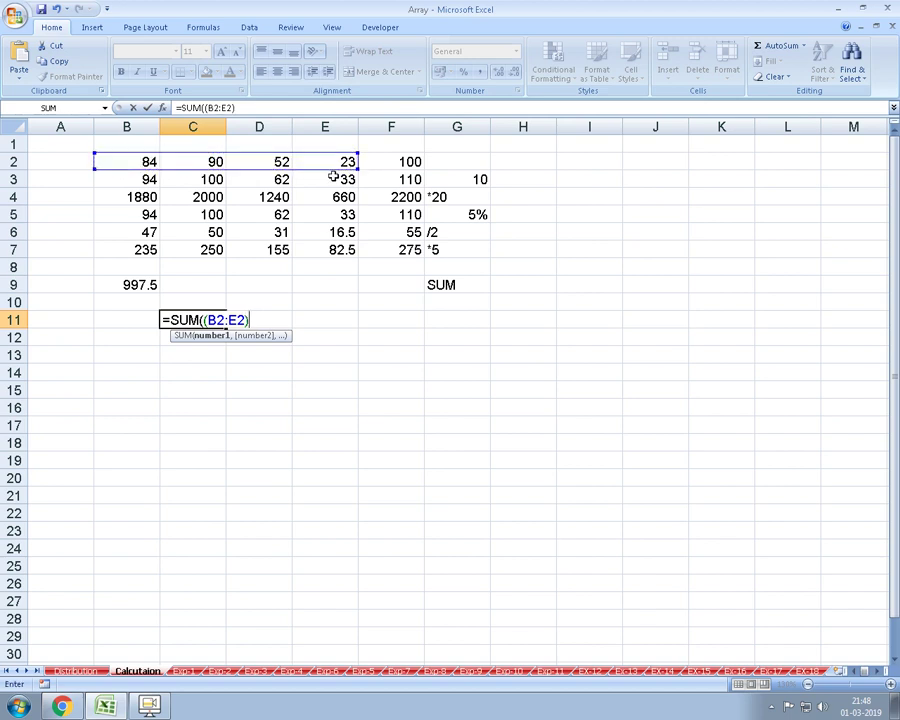
pyautogui.write('+10')
pyautogui.press('Escape')
# - Enter =SUM((B2:F2)+10)*20 in C11, selecting B2:F2 from the keyboard
pyautogui.write('=su')
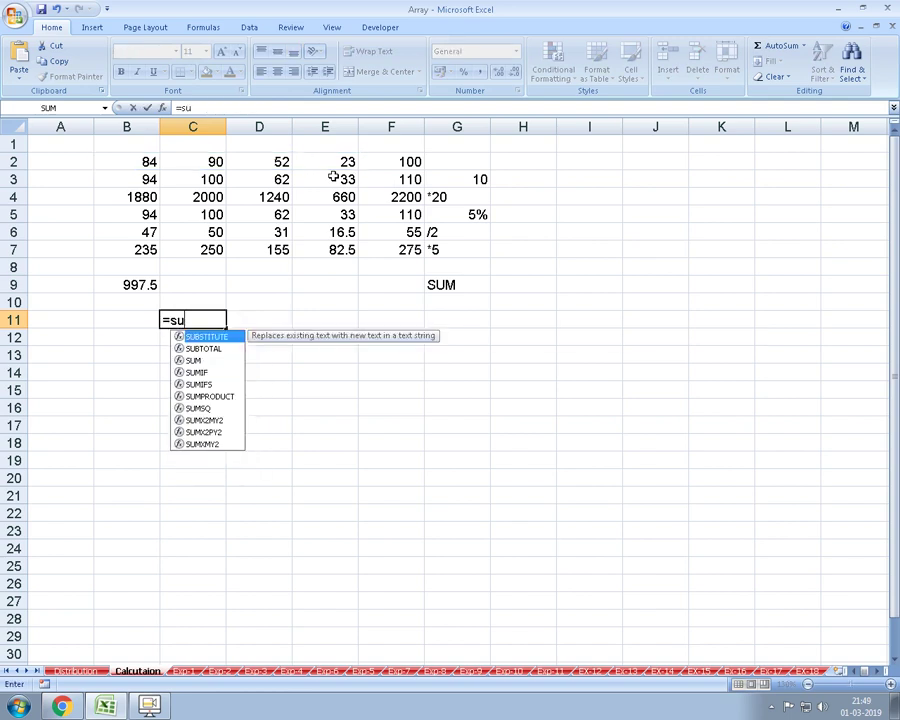
pyautogui.write('m')
pyautogui.press('Tab')
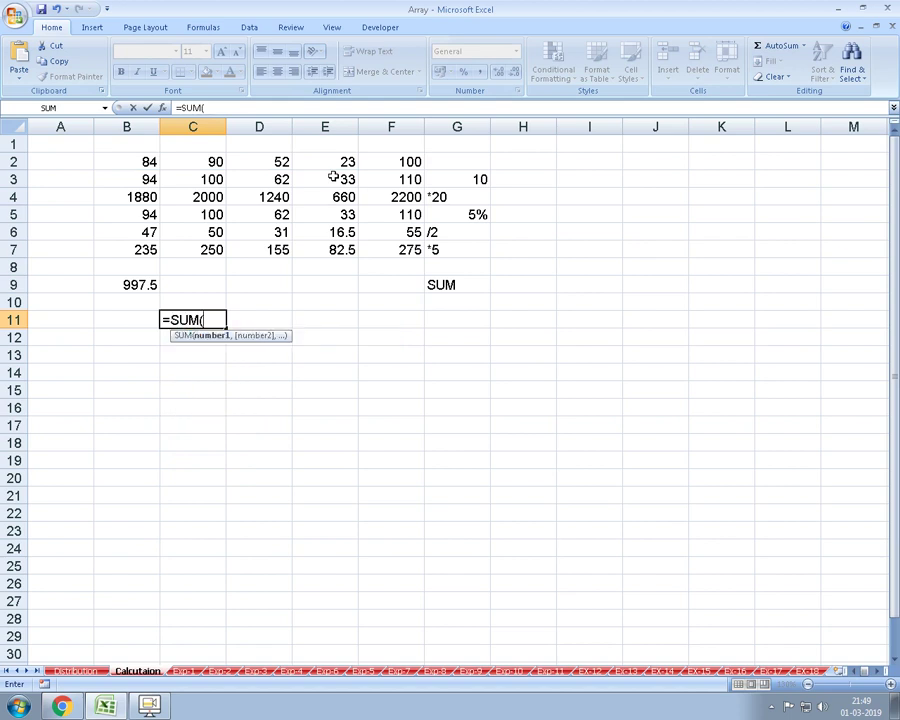
pyautogui.write('(')
pyautogui.press('Up')
pyautogui.press('Up')
pyautogui.press('Up')
pyautogui.press('Up')
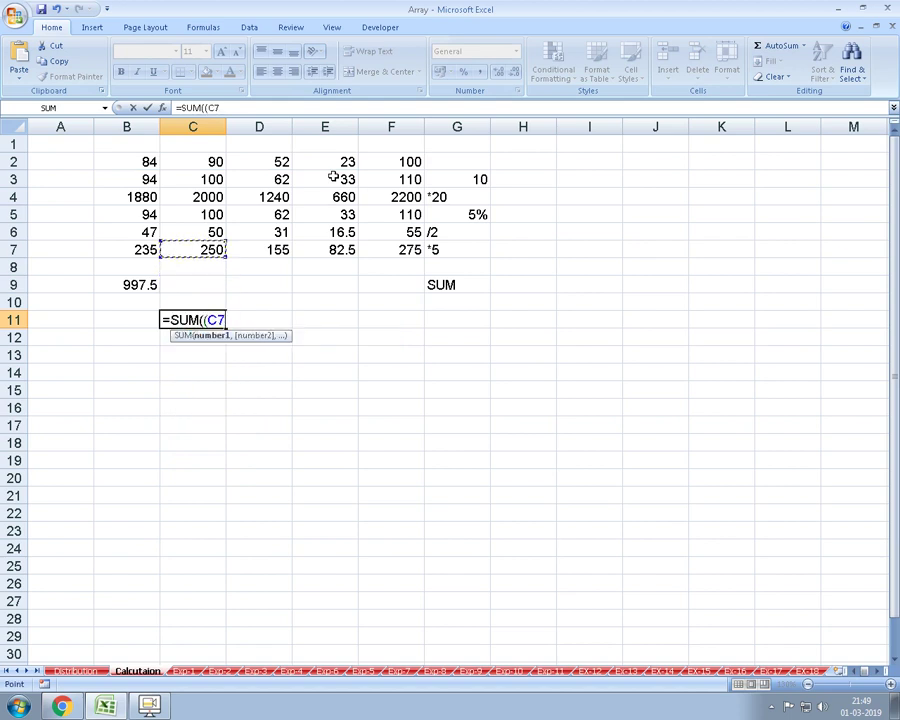
pyautogui.press('Up')
pyautogui.press('Up')
pyautogui.press('Left')
pyautogui.press('Up')
pyautogui.press('Up')
pyautogui.press('Up')
pyautogui.hotkey('shift', 'Right')
pyautogui.hotkey('shift', 'Right')
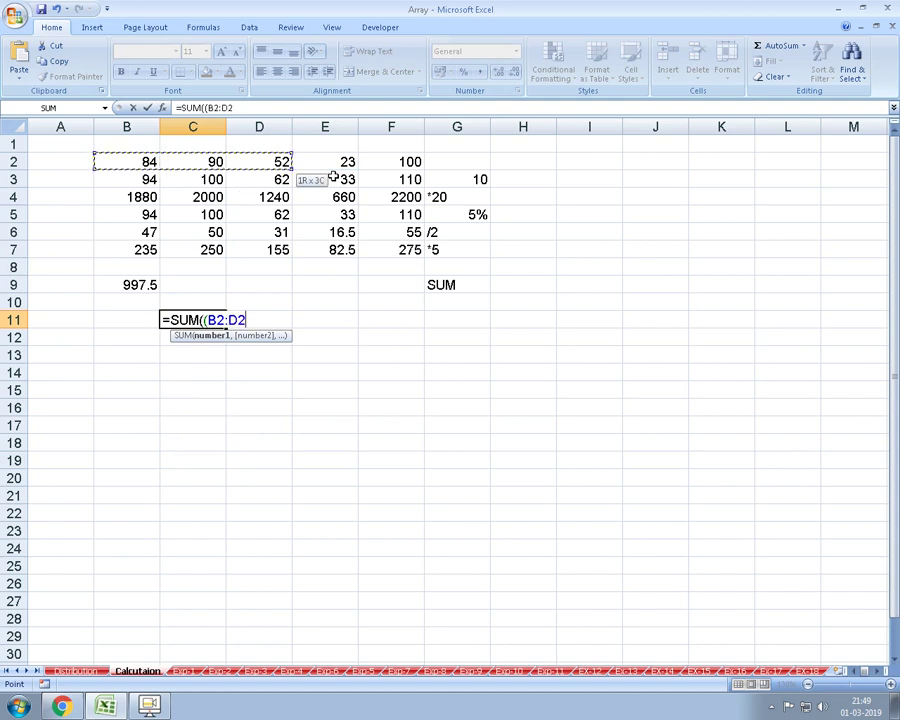
pyautogui.hotkey('shift', 'Right')
pyautogui.hotkey('shift', 'Right')
pyautogui.write(')+')
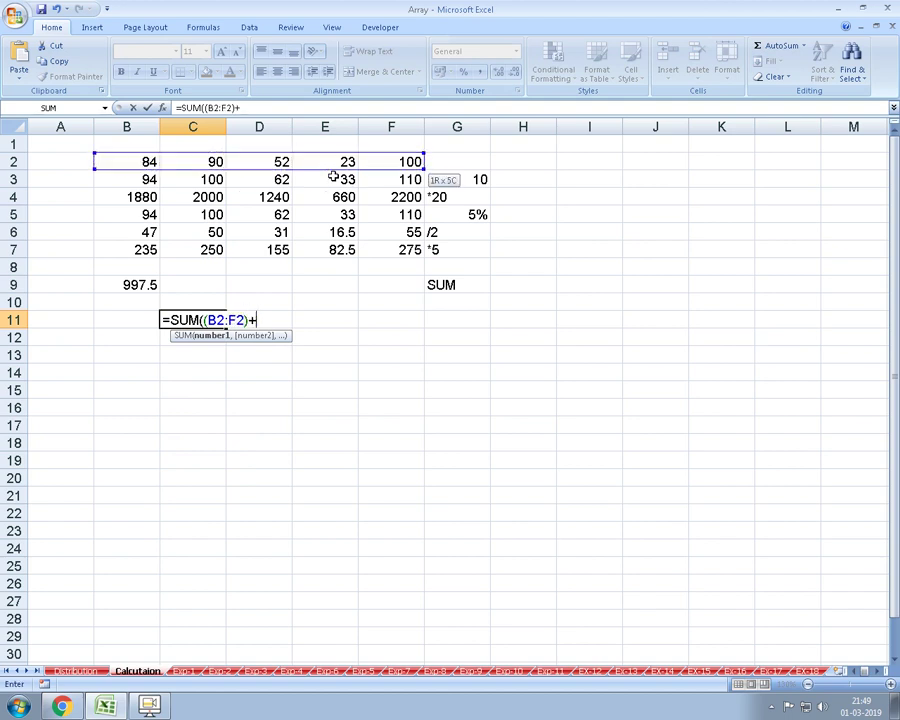
pyautogui.write('10')
pyautogui.write(')')
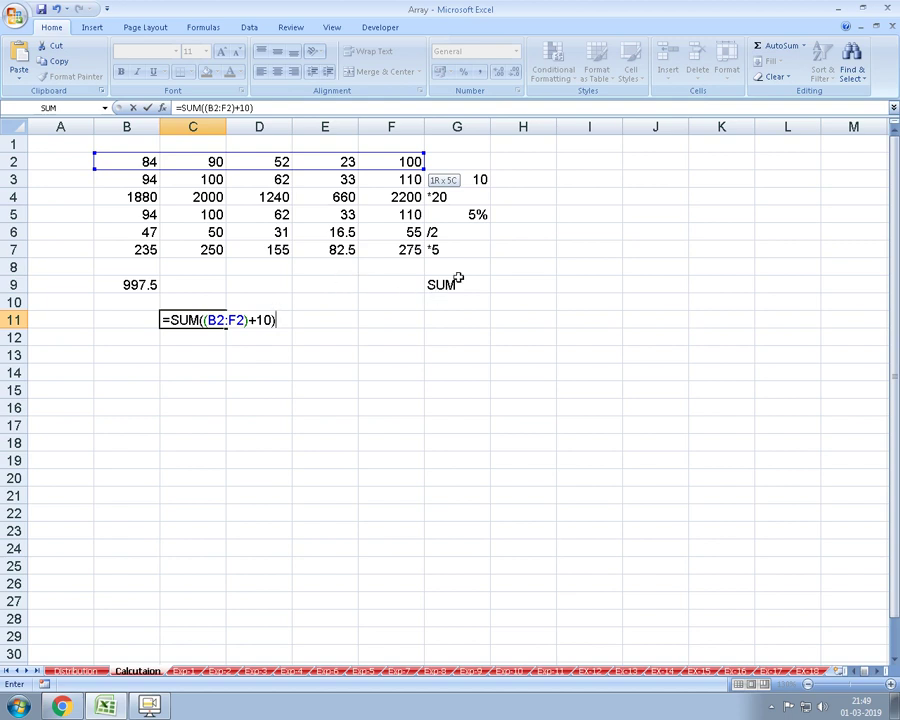
pyautogui.write('*20')
# - Extend C11's formula to =SUM(((((B2:F2)+10)*20)*5%)/2)*5 and commit it
pyautogui.hotkey('shift', 'Return')
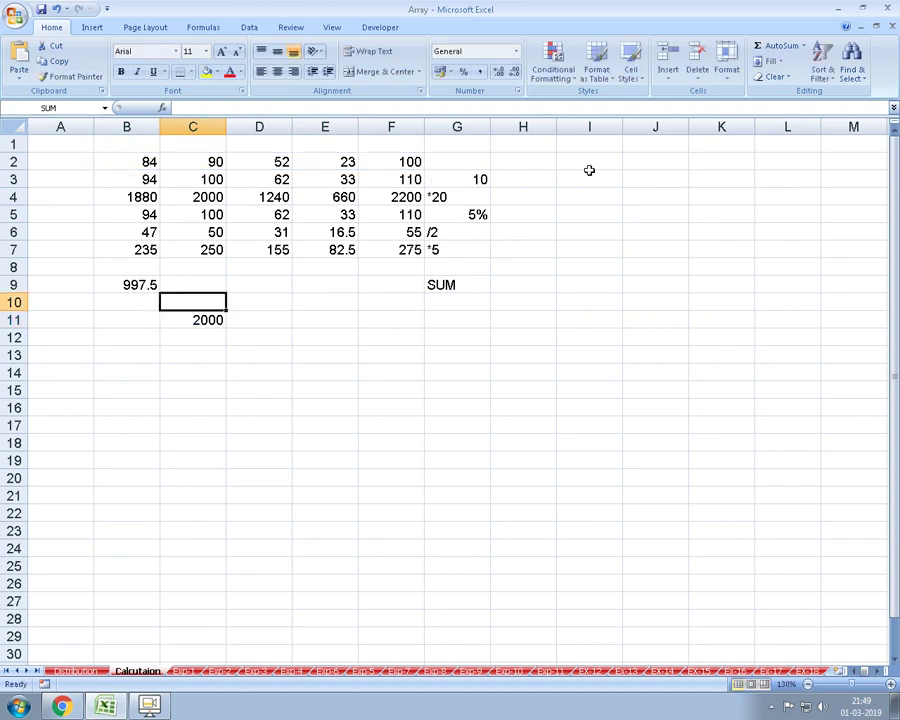
pyautogui.press('Down')
pyautogui.press('F2')
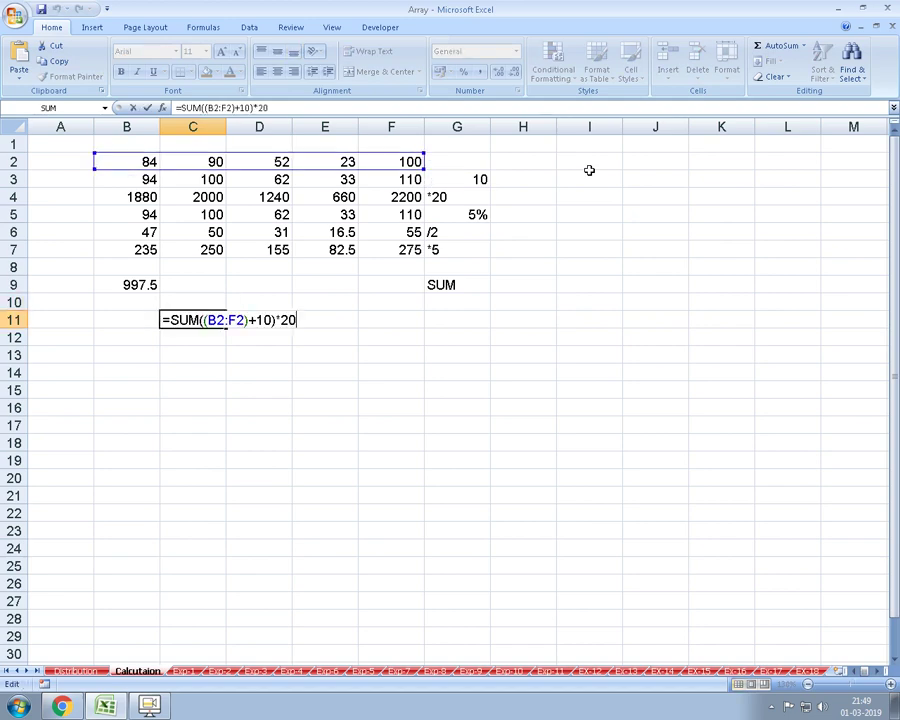
pyautogui.write(')')
pyautogui.click(205, 320)
pyautogui.write('(')
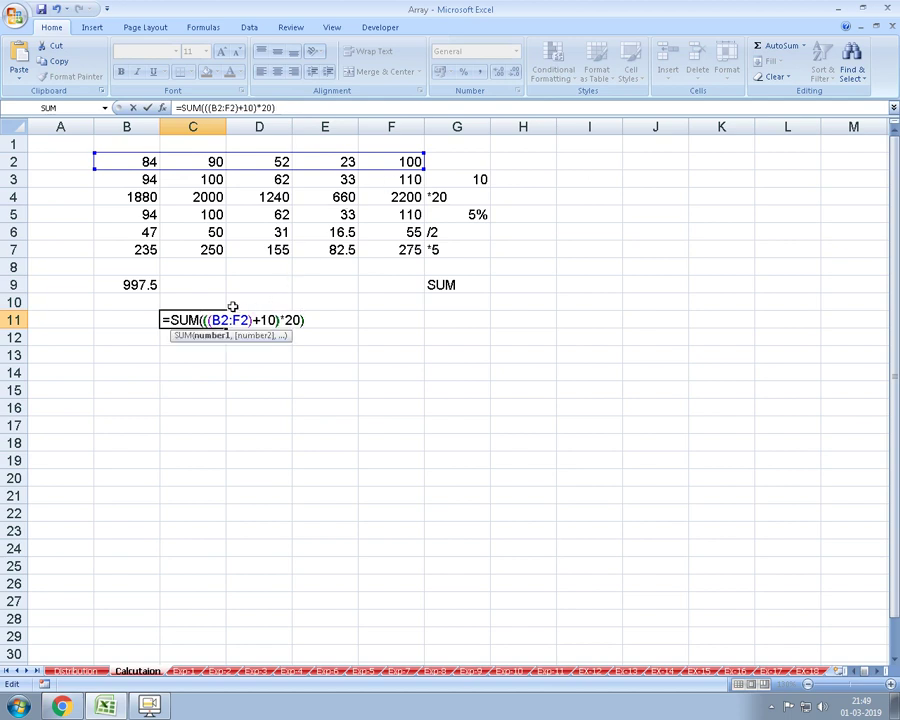
pyautogui.press('End')
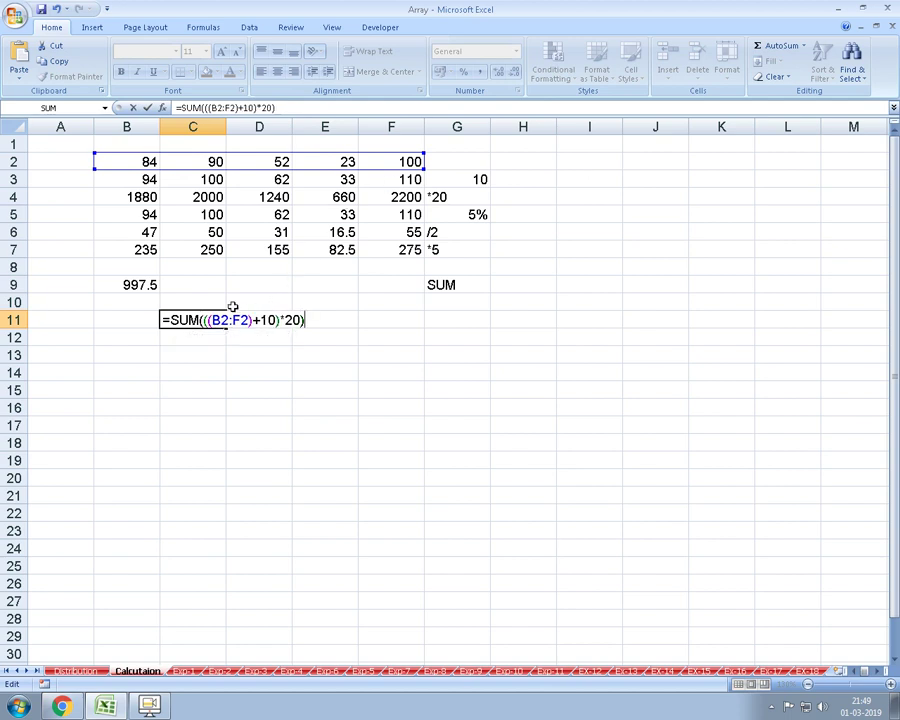
pyautogui.write('*5%')
pyautogui.write(')')
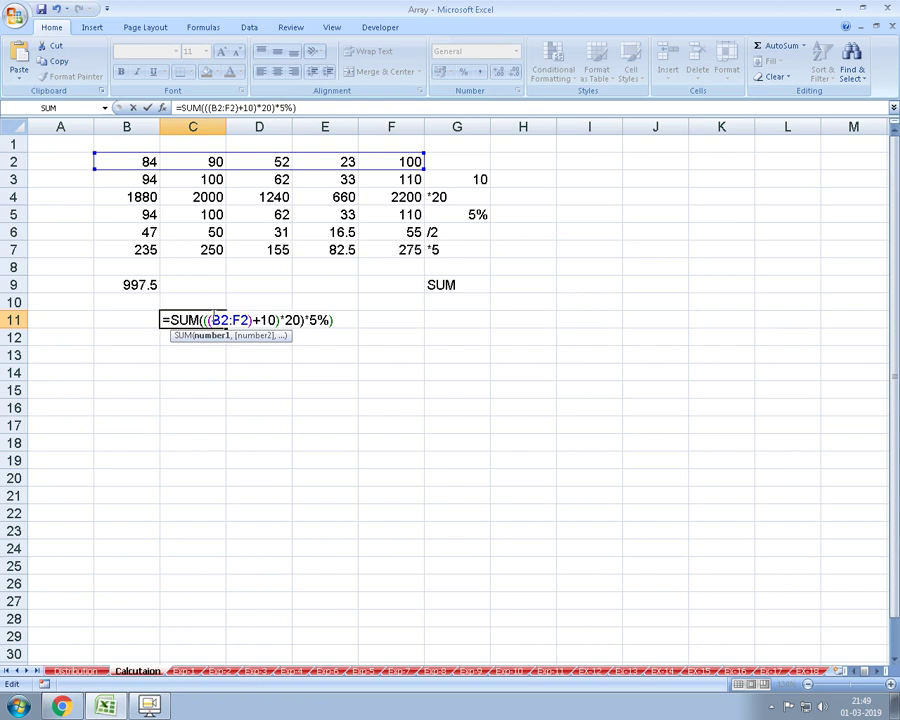
pyautogui.write('(')
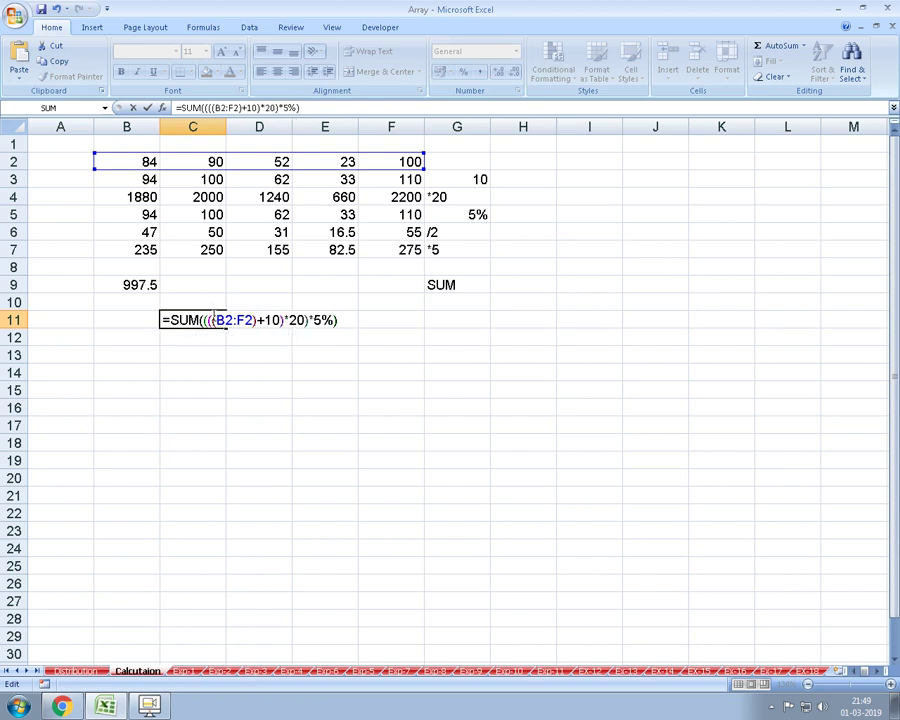
pyautogui.write('/2')
pyautogui.write(')')
pyautogui.click(213, 319)
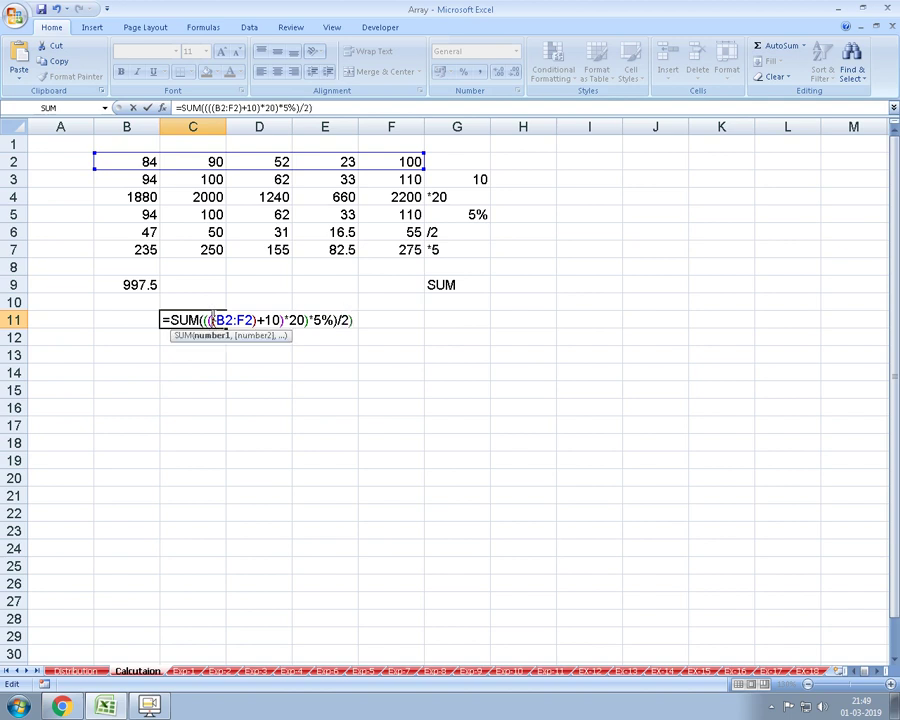
pyautogui.write('(')
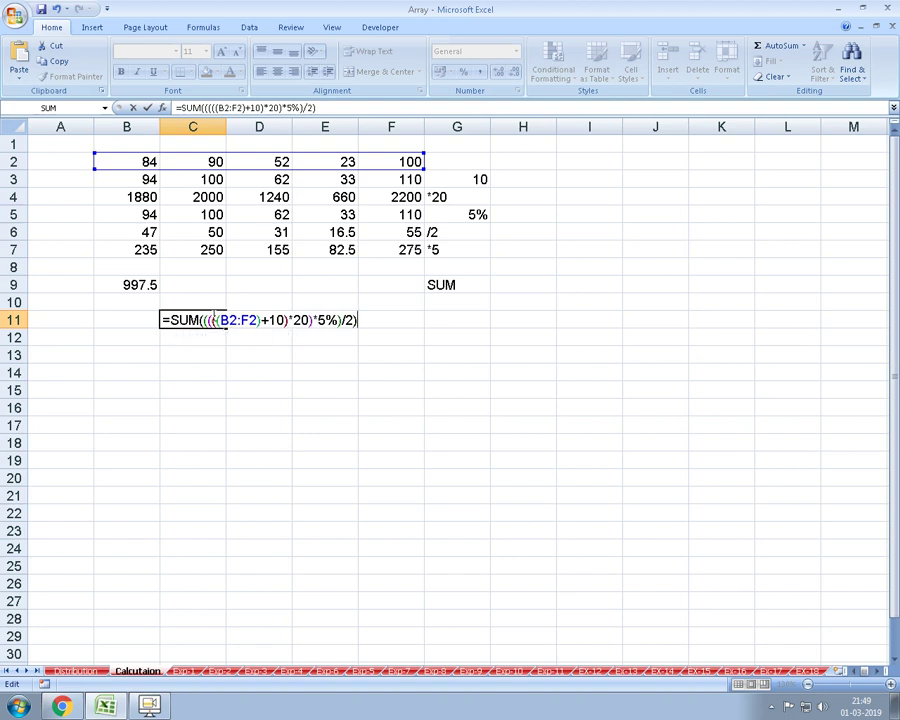
pyautogui.write('*')
pyautogui.write('5')
pyautogui.press('Return')
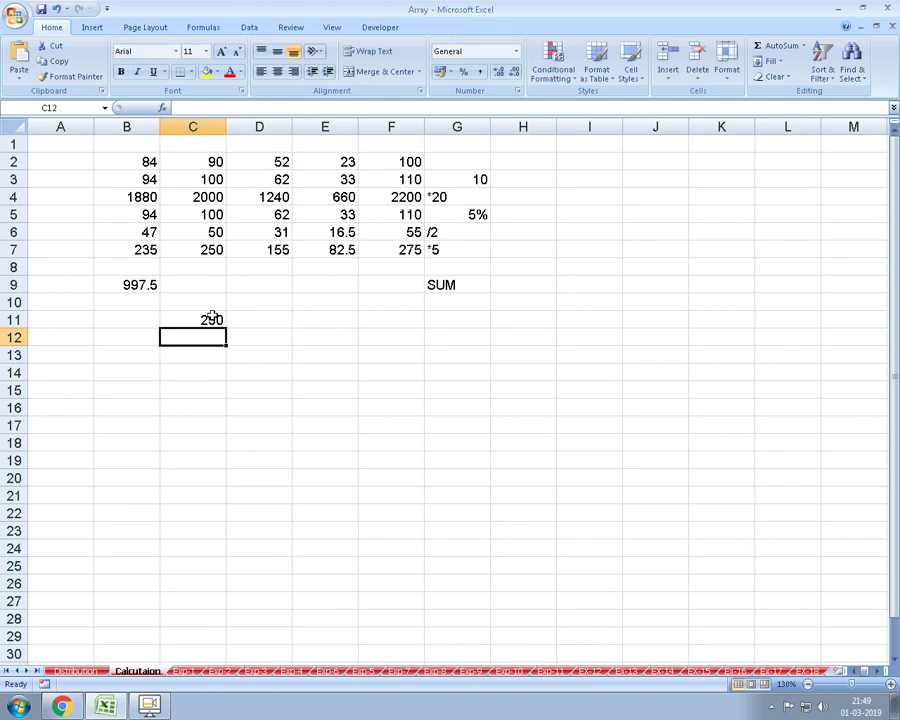
# - Re-enter C11 as an array formula with Ctrl+Shift+Enter, returning 997.5
pyautogui.click(212, 317)
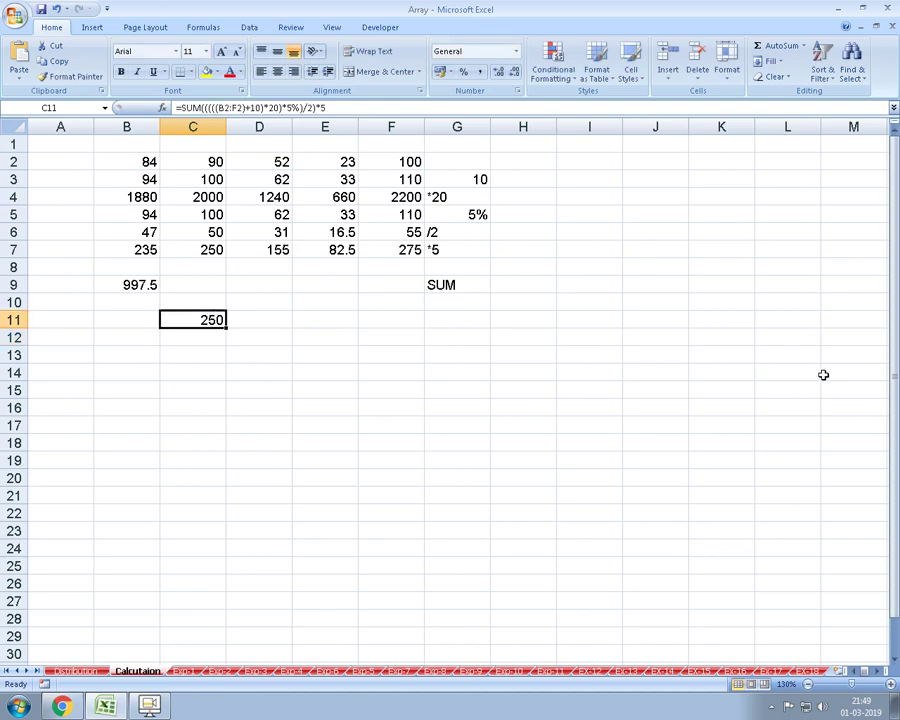
pyautogui.press('F2')
pyautogui.hotkey('ctrl', 'shift', 'Return')
pyautogui.press('Up')
pyautogui.press('Up')
pyautogui.press('Up')
pyautogui.press('Up')
pyautogui.press('Up')
pyautogui.press('Right')
pyautogui.press('Right')
pyautogui.press('Right')
pyautogui.press('Right')
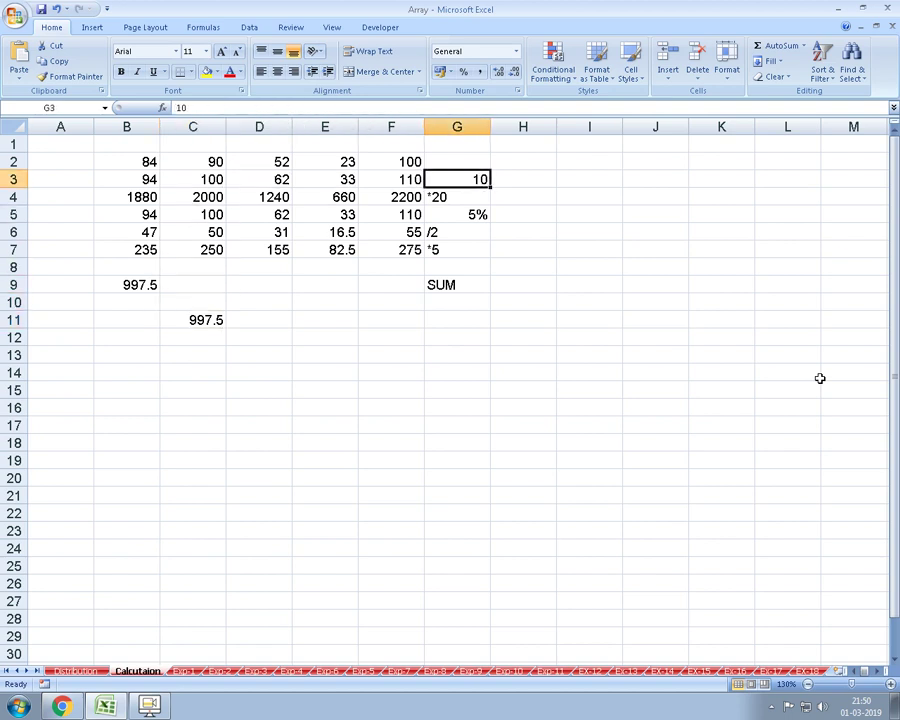
pyautogui.press('Right')
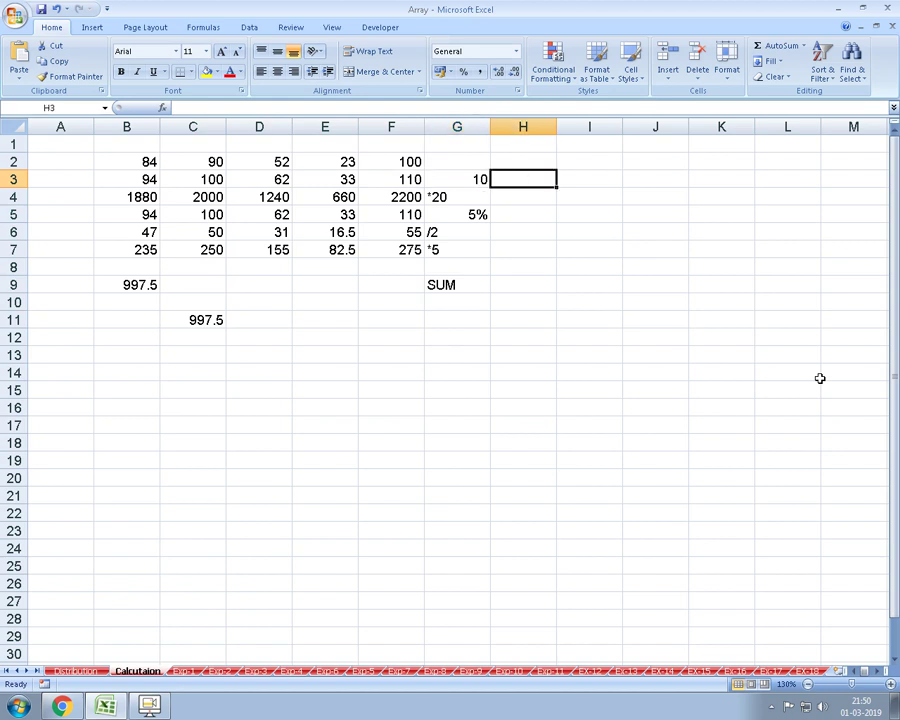
# - Enter =B3+C3+D3+E3+F3 in H3 to total row 3 as 399
pyautogui.write('=')
pyautogui.press('Left')
pyautogui.press('Left')
pyautogui.press('Left')
pyautogui.press('Left')
pyautogui.press('Left')
pyautogui.press('Left')
pyautogui.write('+')
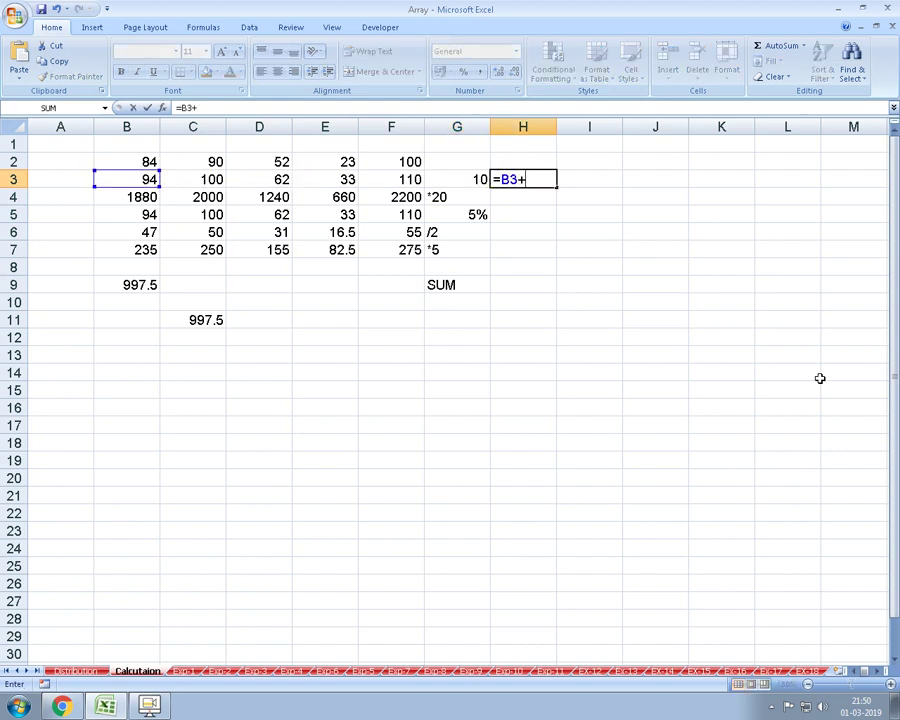
pyautogui.press('Left')
pyautogui.press('Left')
pyautogui.press('Left')
pyautogui.press('Left')
pyautogui.press('Left')
pyautogui.write('+')
pyautogui.press('Left')
pyautogui.press('Left')
pyautogui.press('Left')
pyautogui.press('Left')
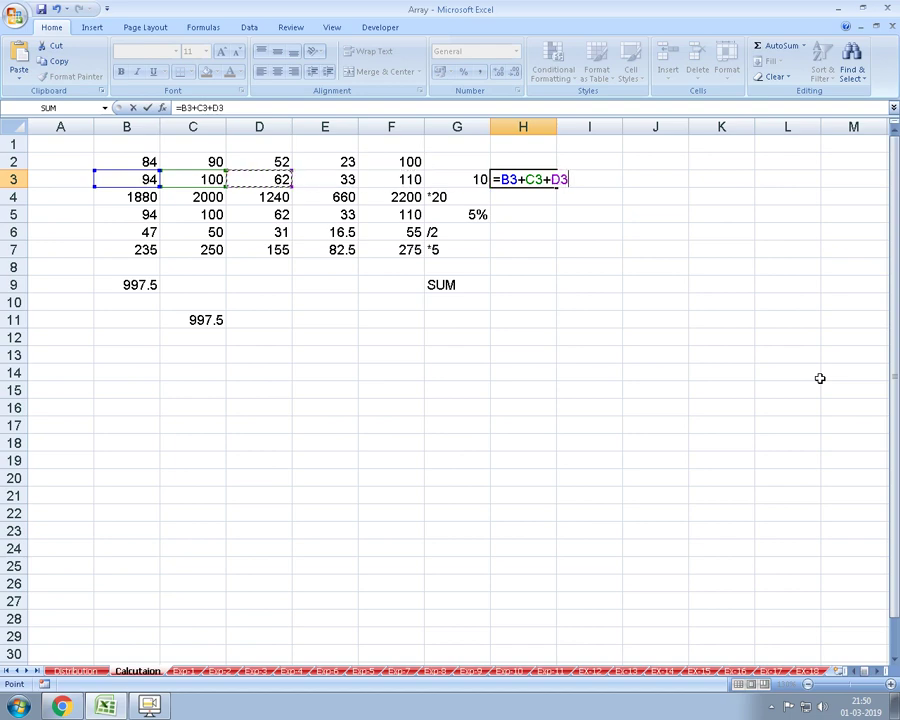
pyautogui.write('+')
pyautogui.press('Left')
pyautogui.press('Left')
pyautogui.press('Left')
pyautogui.write('+')
pyautogui.press('Left')
pyautogui.press('Left')
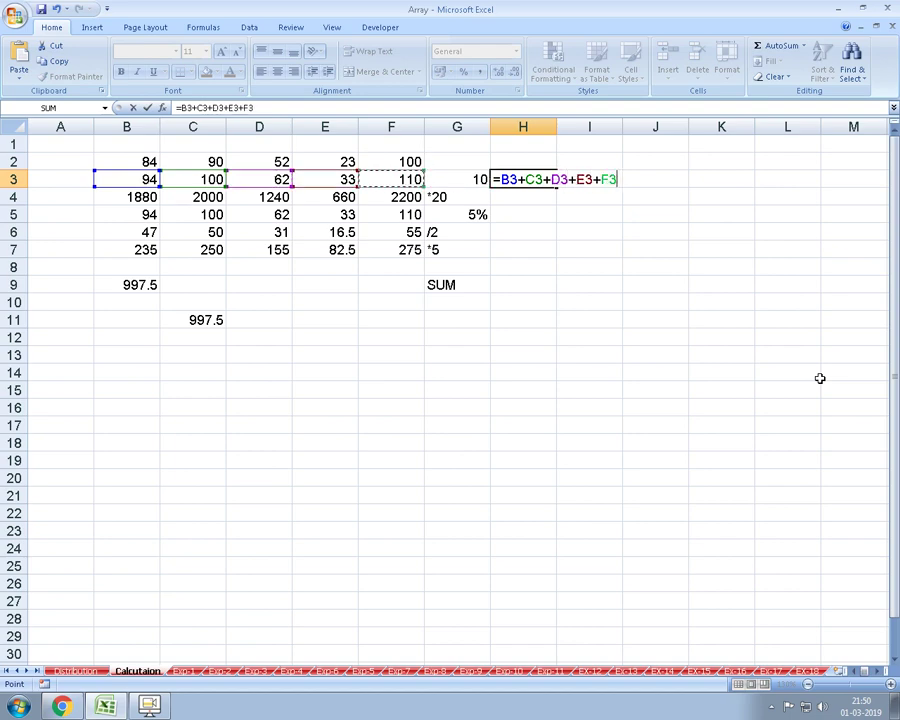
pyautogui.hotkey('ctrl', 'Return')
# - Fill the row total down to H7 (7980, 399, 199.5, 997.5) and reselect C11
pyautogui.hotkey('shift', 'Down')
pyautogui.hotkey('shift', 'Down')
pyautogui.hotkey('shift', 'Down')
pyautogui.hotkey('shift', 'Down')
pyautogui.hotkey('ctrl', 'd')
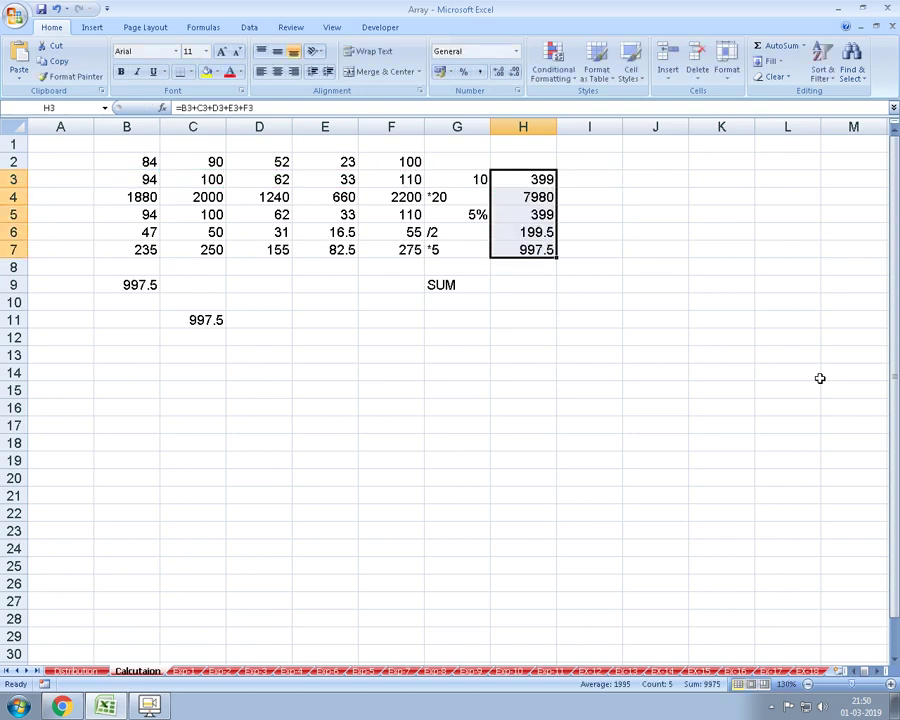
pyautogui.click(186, 318)
pyautogui.click(202, 27)
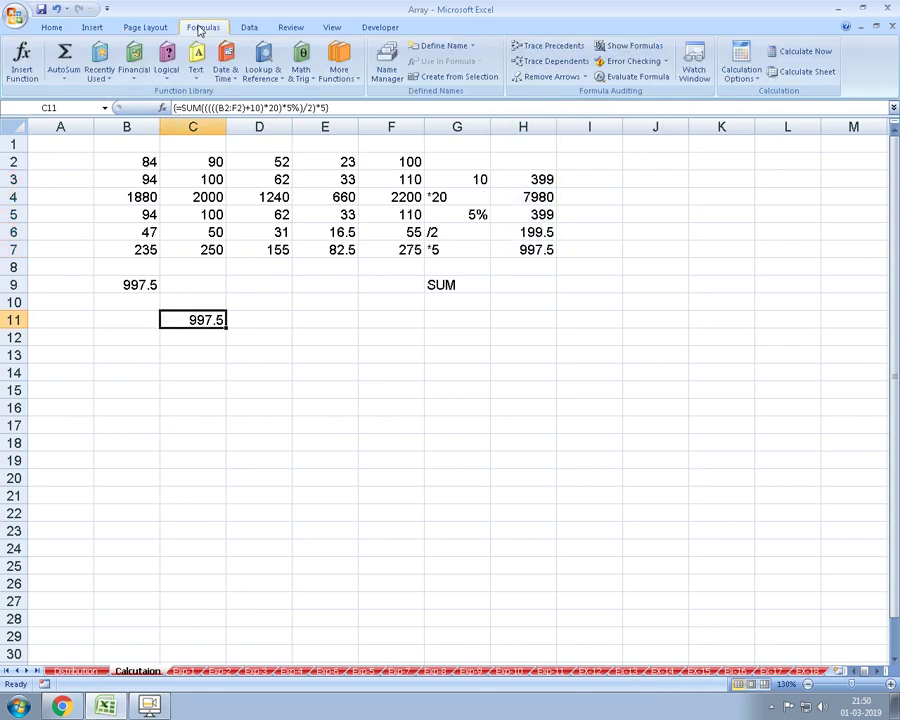
pyautogui.click(631, 77)
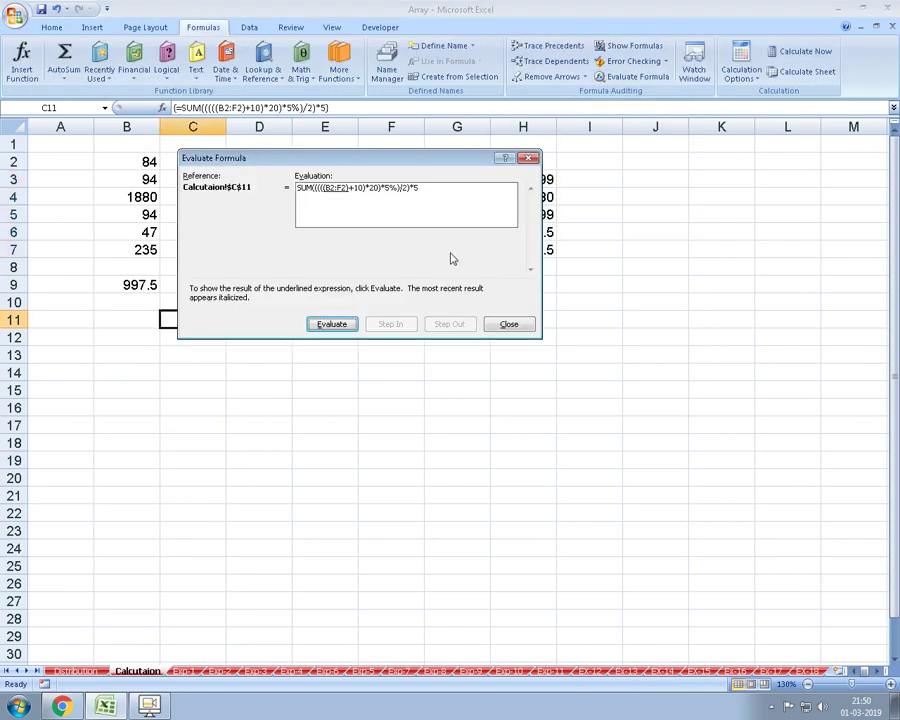
pyautogui.click(336, 326)
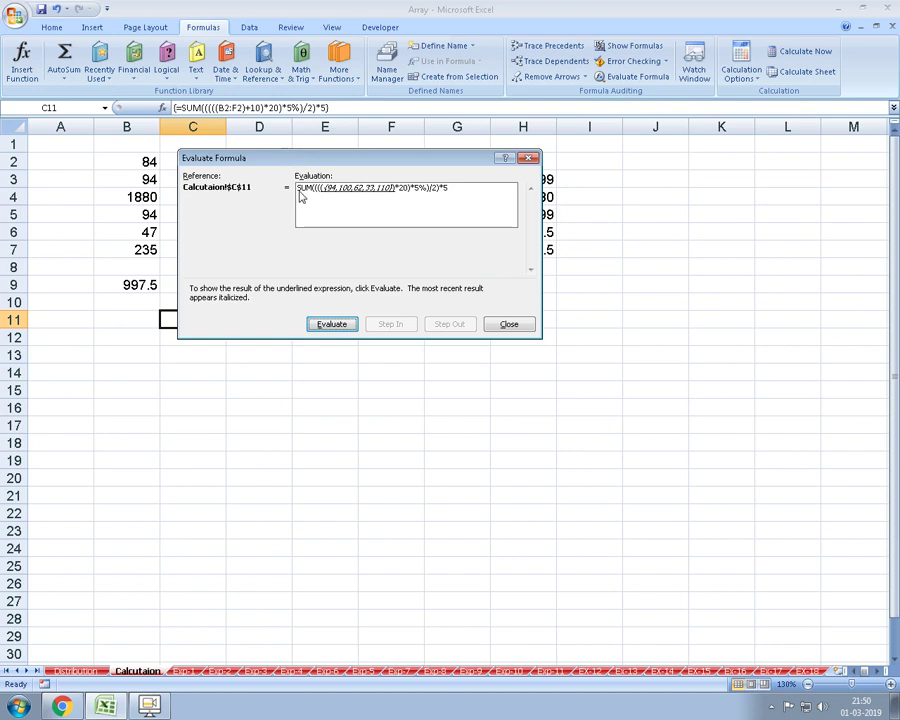
pyautogui.moveTo(300, 159); pyautogui.dragTo(305, 280)
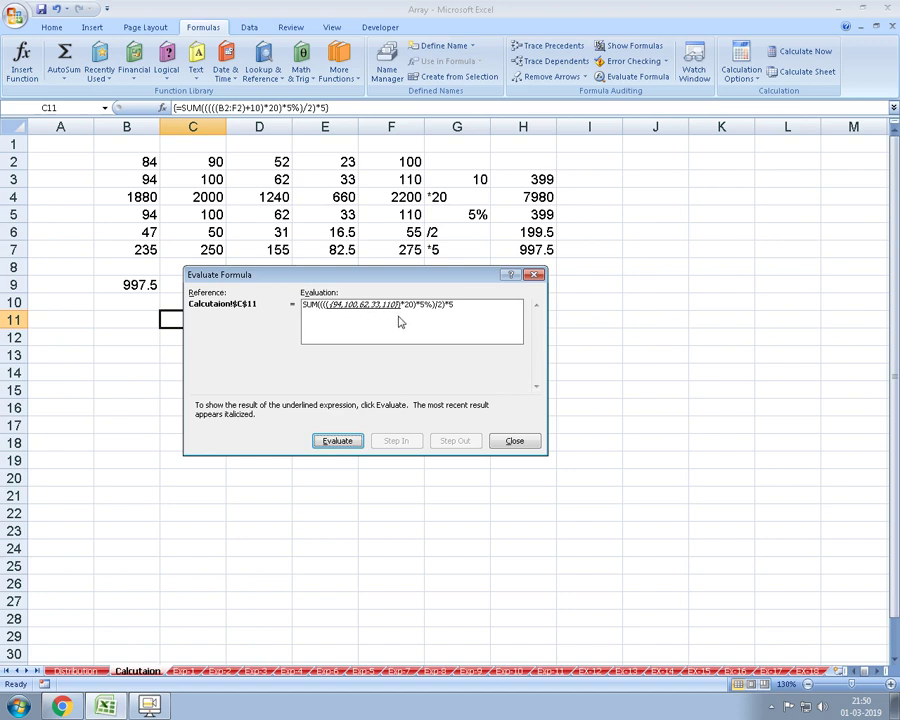
pyautogui.click(337, 441)
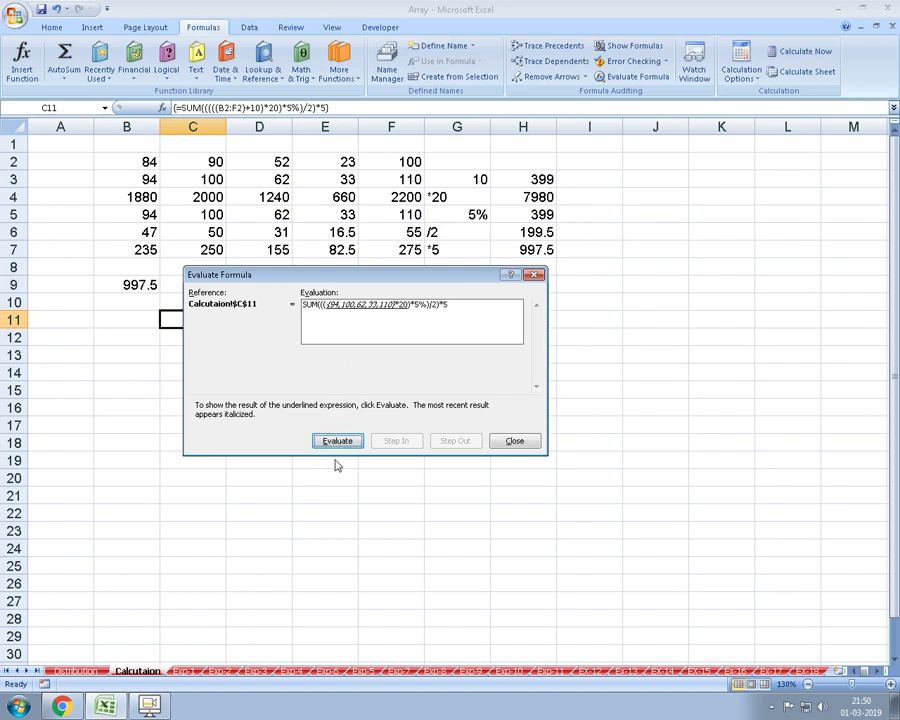
pyautogui.click(340, 441)
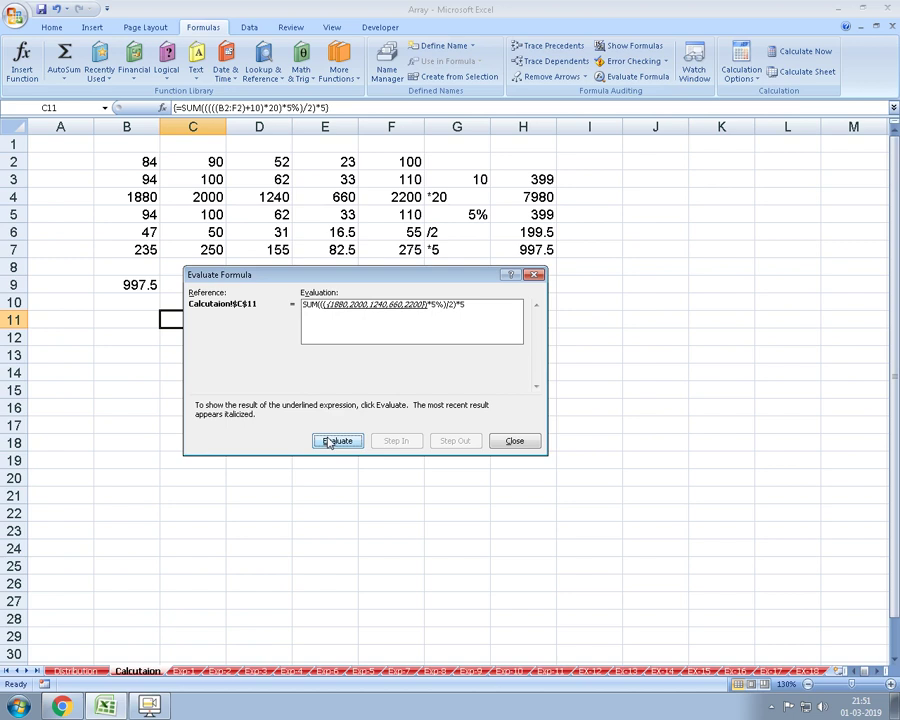
pyautogui.click(329, 443)
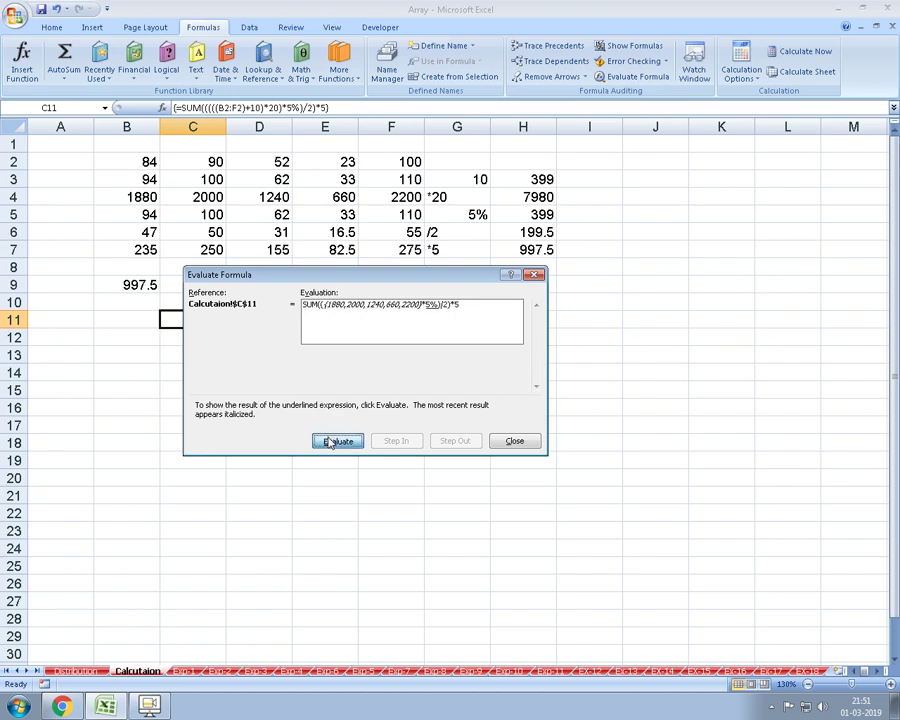
pyautogui.click(331, 443)
pyautogui.click(331, 443)
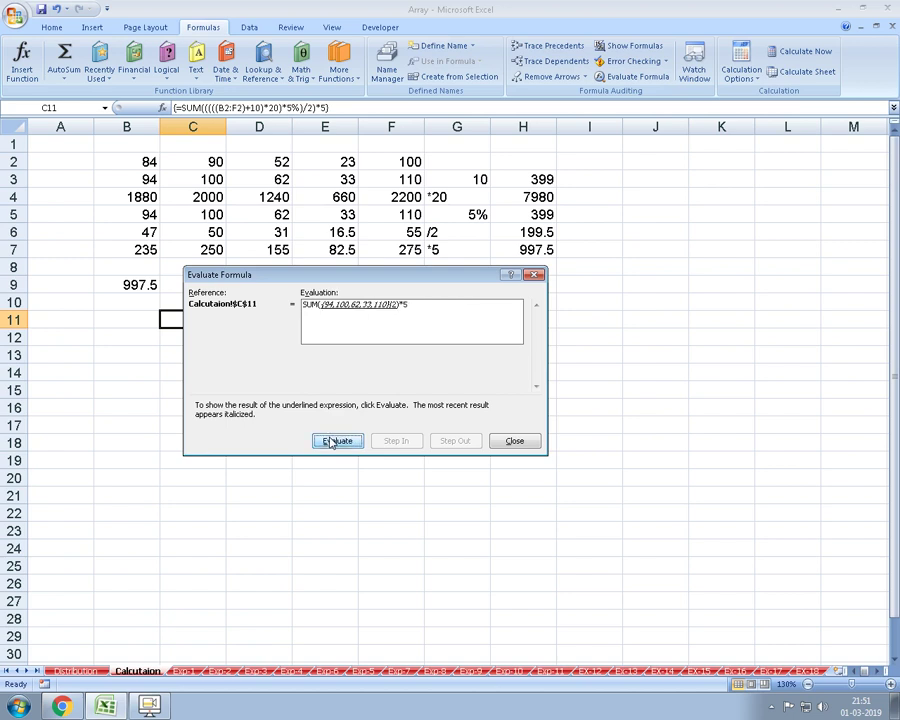
pyautogui.click(331, 443)
pyautogui.click(331, 443)
pyautogui.click(331, 443)
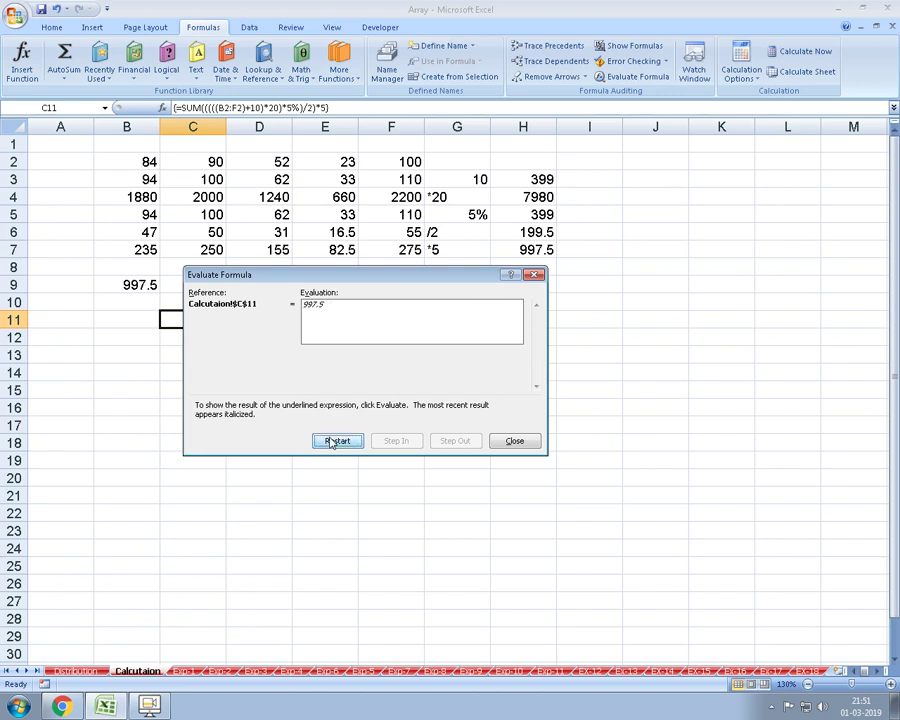
pyautogui.click(333, 440)
pyautogui.click(512, 443)
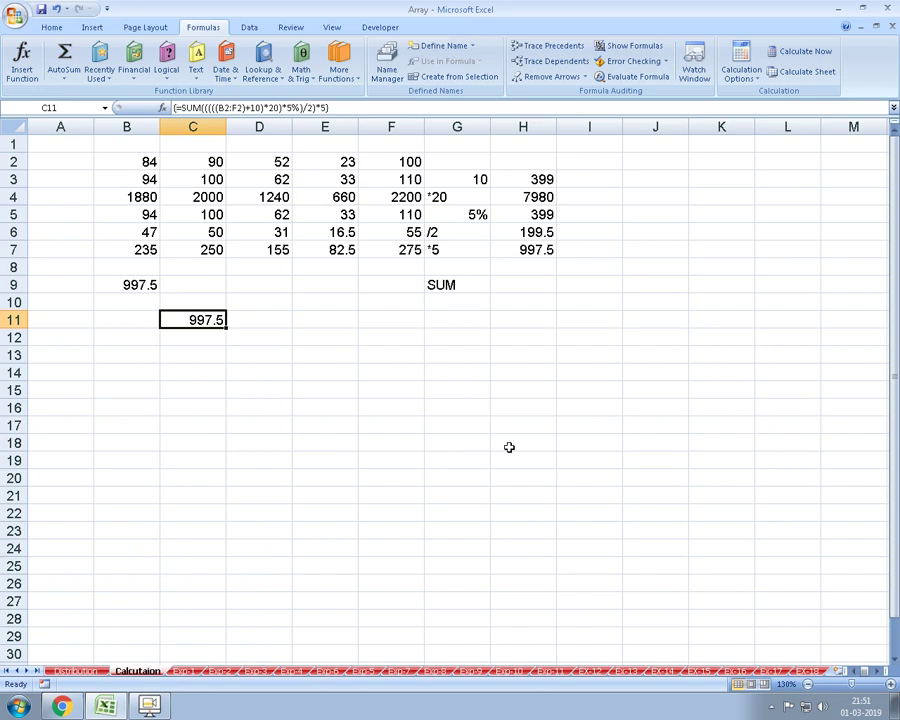
pyautogui.click(185, 670)
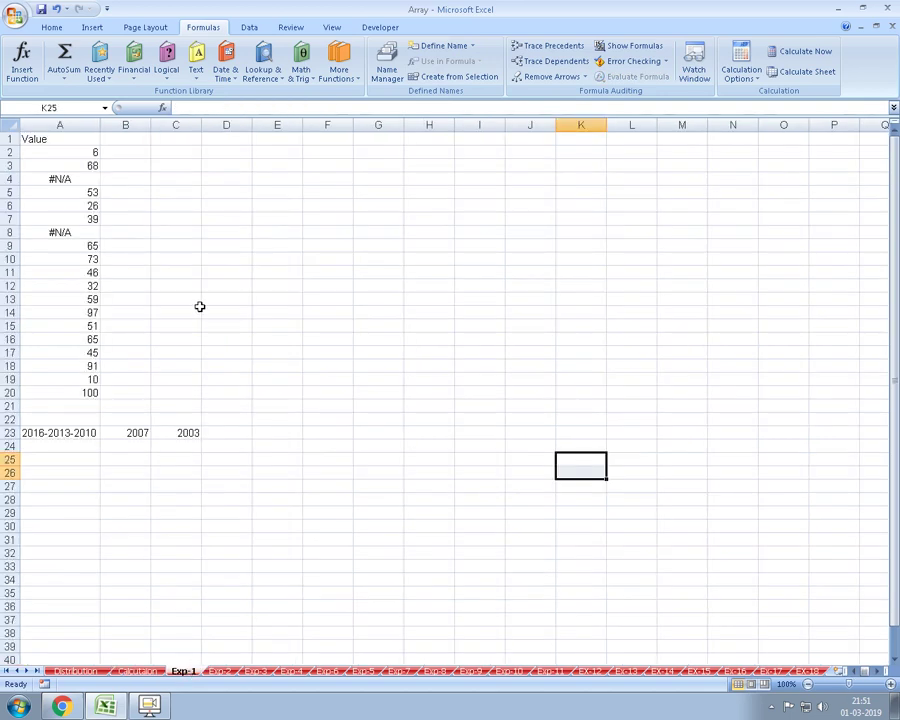
# - Switch to Exp-1 and review the A2:A20 values, their #N/A entries and the row-23 year labels
pyautogui.scroll(1, 199, 307)
pyautogui.scroll(1, 199, 307)
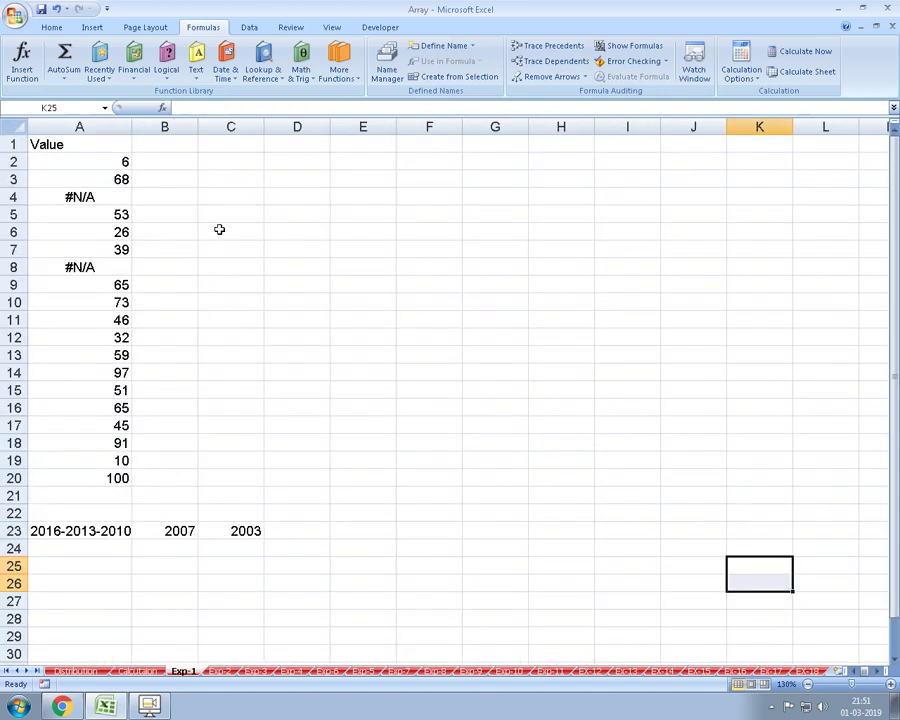
pyautogui.click(218, 227)
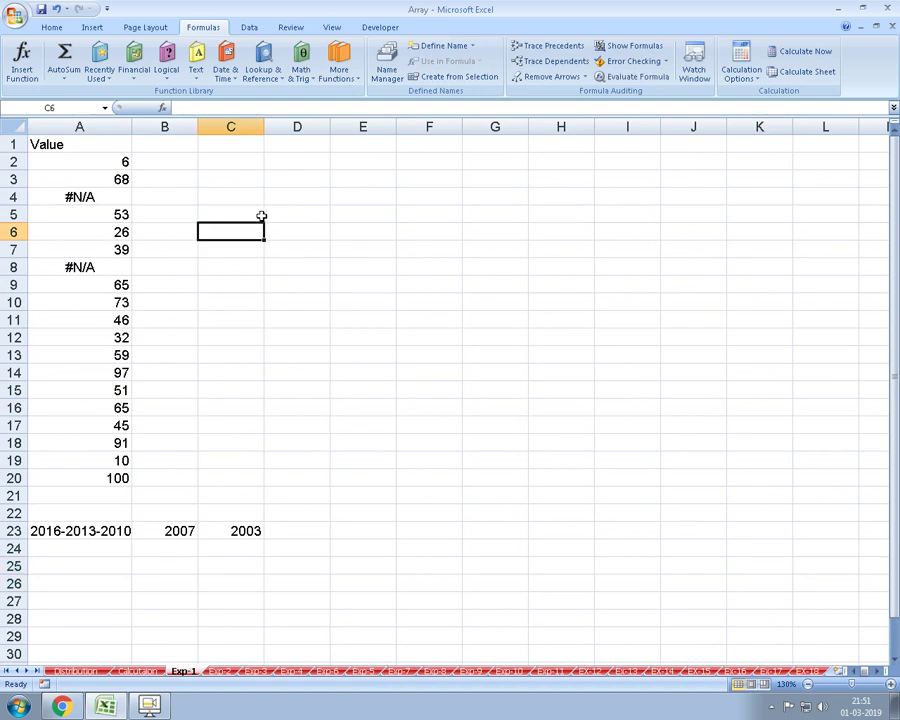
pyautogui.click(126, 527)
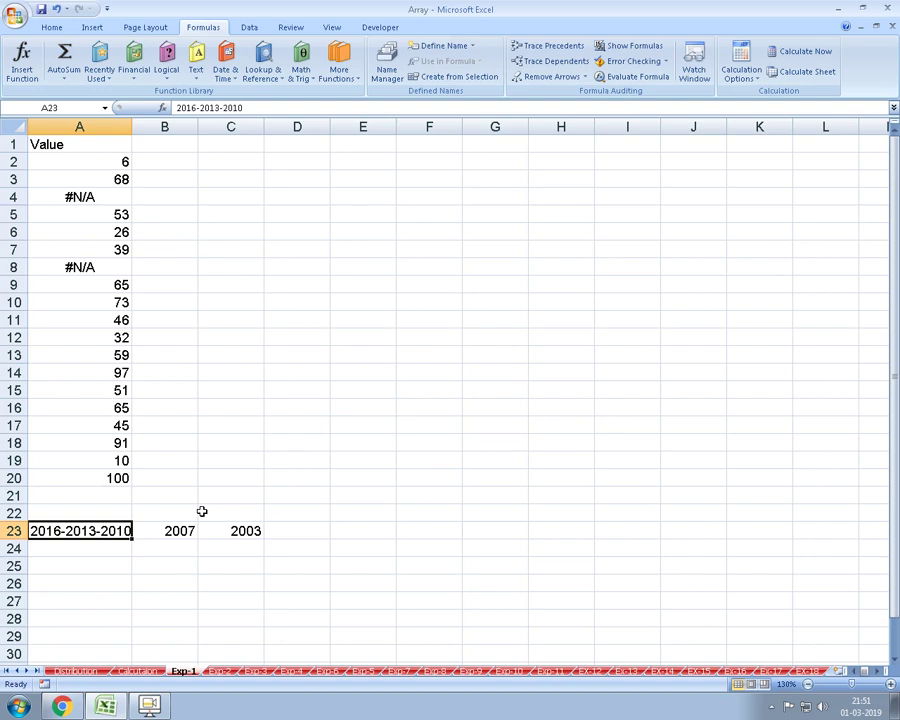
pyautogui.moveTo(105, 162); pyautogui.dragTo(108, 490)
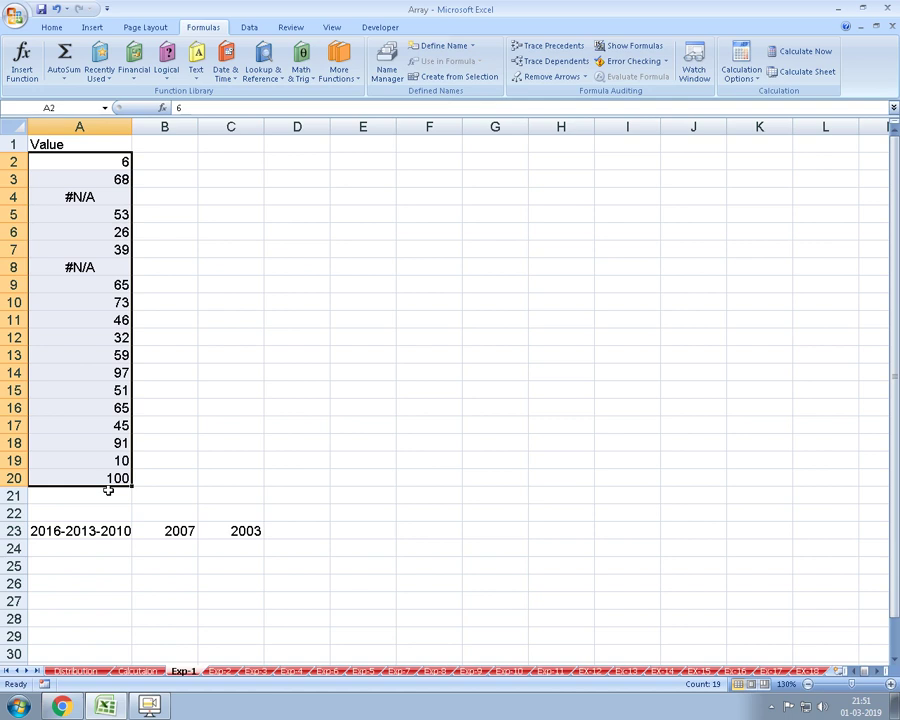
pyautogui.press('Down')
pyautogui.press('Down')
pyautogui.press('Down')
pyautogui.press('Down')
pyautogui.press('Down')
pyautogui.press('Down')
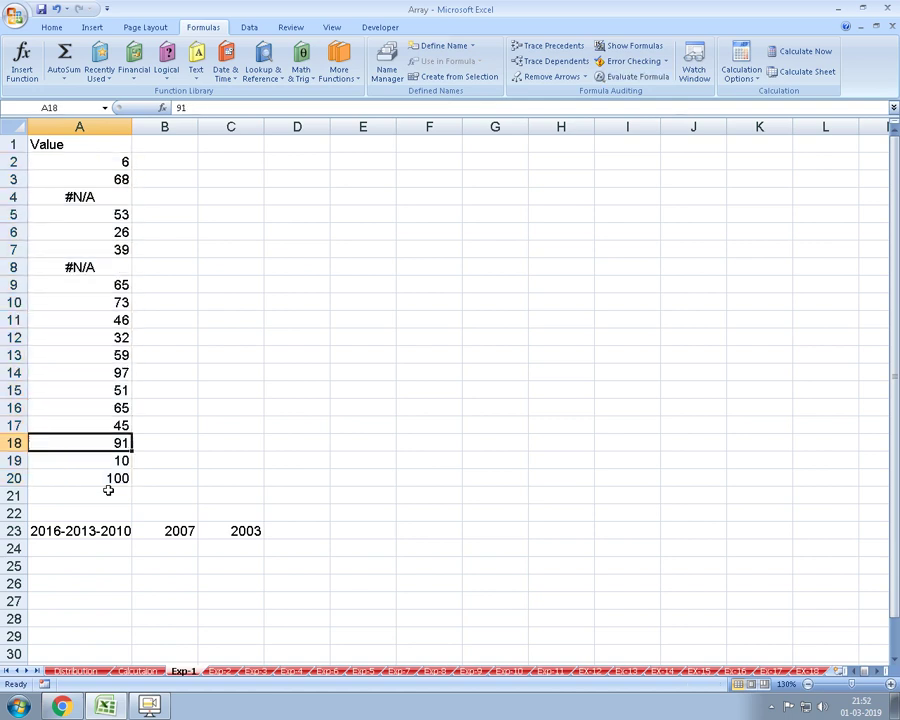
pyautogui.press('Down')
pyautogui.press('Right')
pyautogui.press('Right')
pyautogui.press('Down')
pyautogui.press('Down')
pyautogui.press('Down')
pyautogui.press('Down')
pyautogui.press('Left')
pyautogui.press('Left')
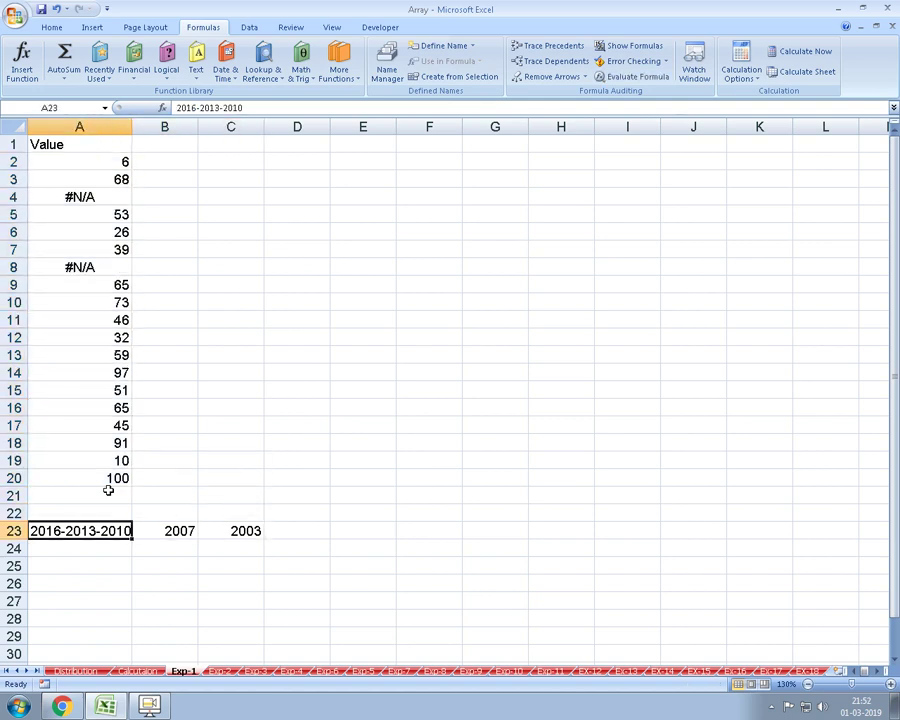
pyautogui.press('Up')
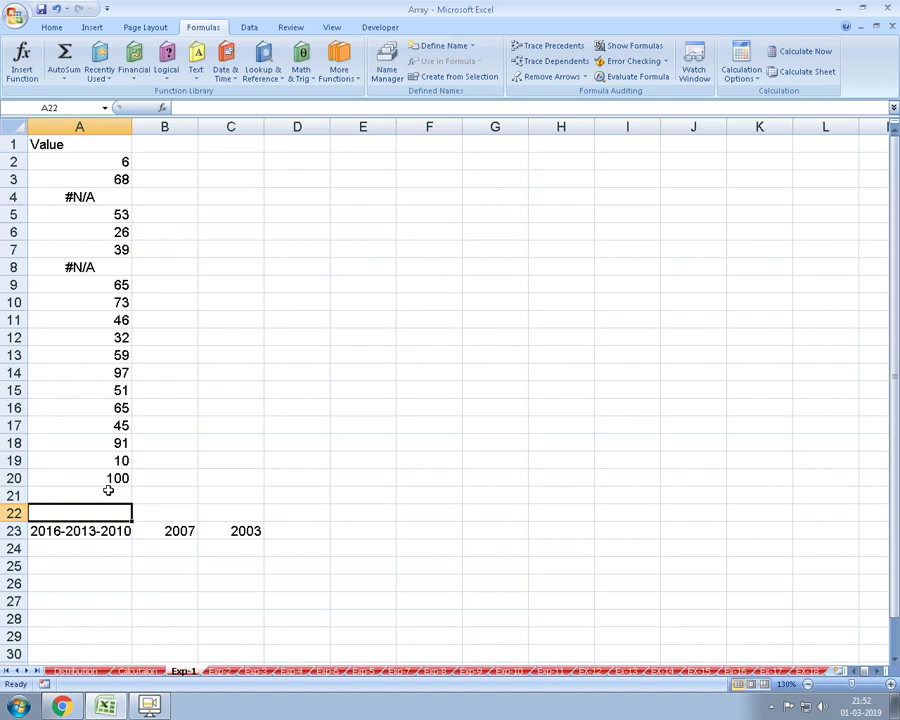
# - Enter =IF(ISERROR(A2),0,A2) in B2
pyautogui.press('Up')
pyautogui.press('Up')
pyautogui.hotkey('ctrl', 'Up')
pyautogui.press('Right')
pyautogui.press('Down')
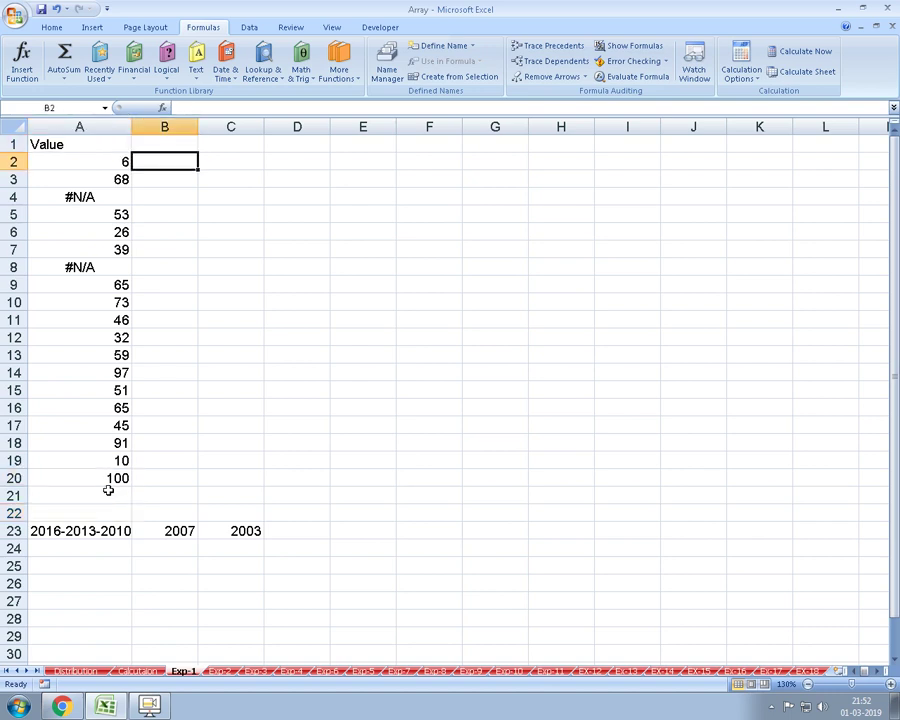
pyautogui.write('=if')
pyautogui.press('Tab')
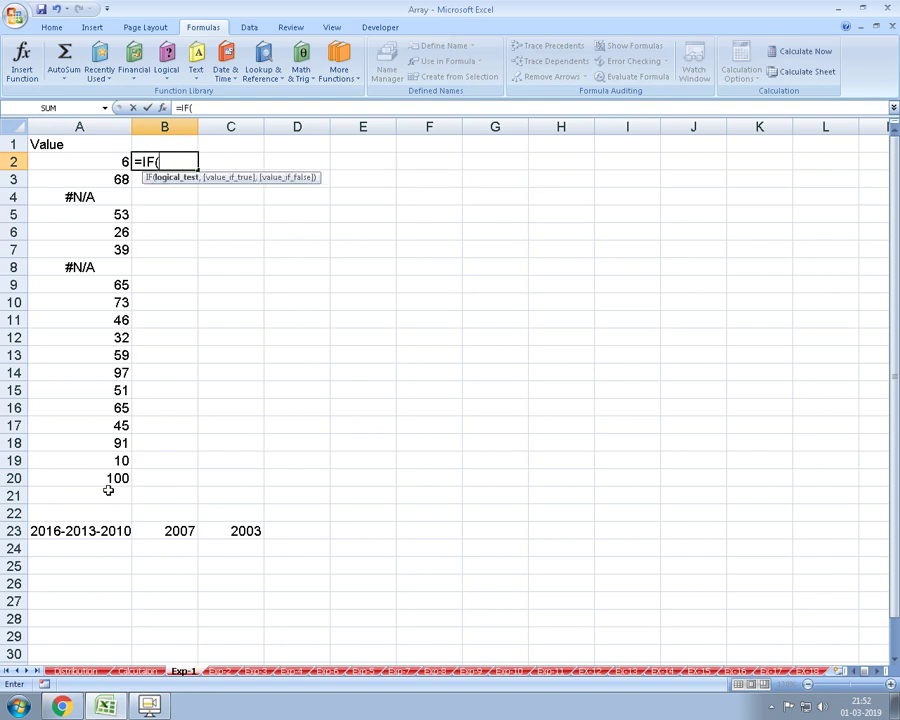
pyautogui.write('is')
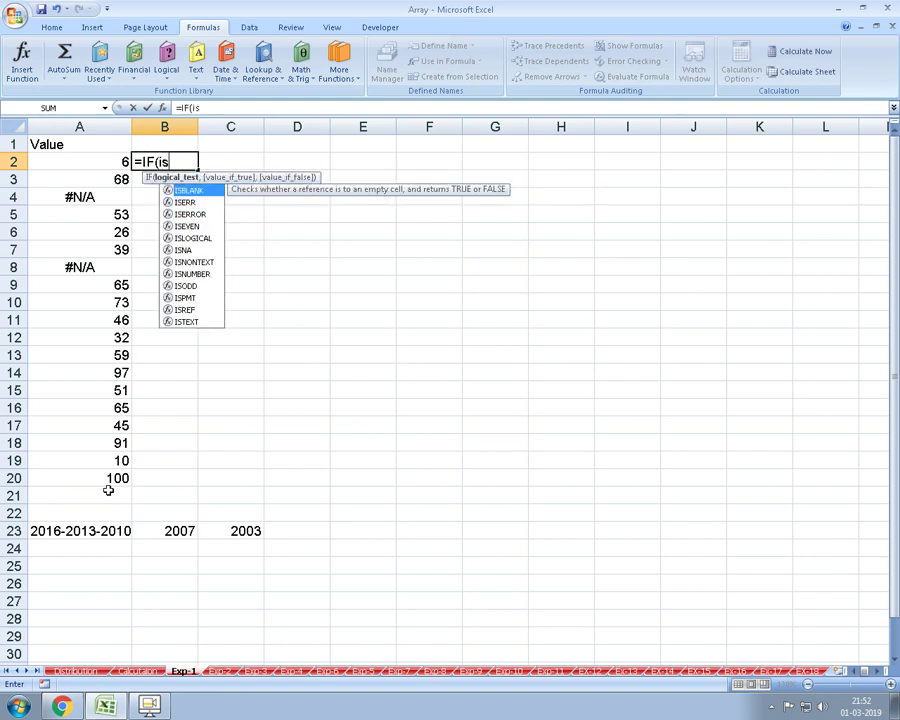
pyautogui.write('e')
pyautogui.press('Down')
pyautogui.press('Tab')
pyautogui.press('Left')
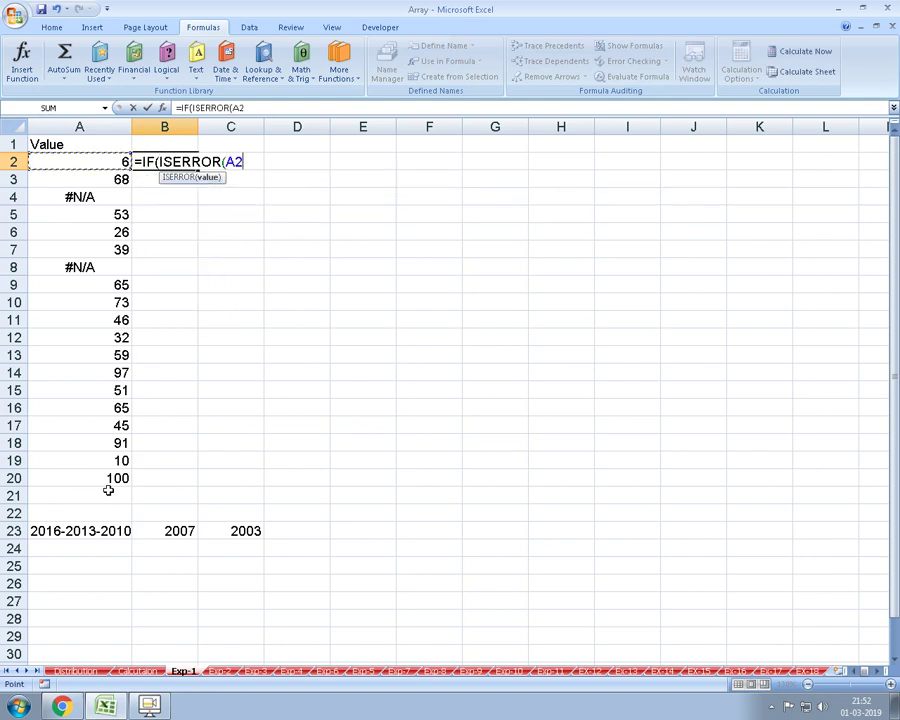
pyautogui.write(')')
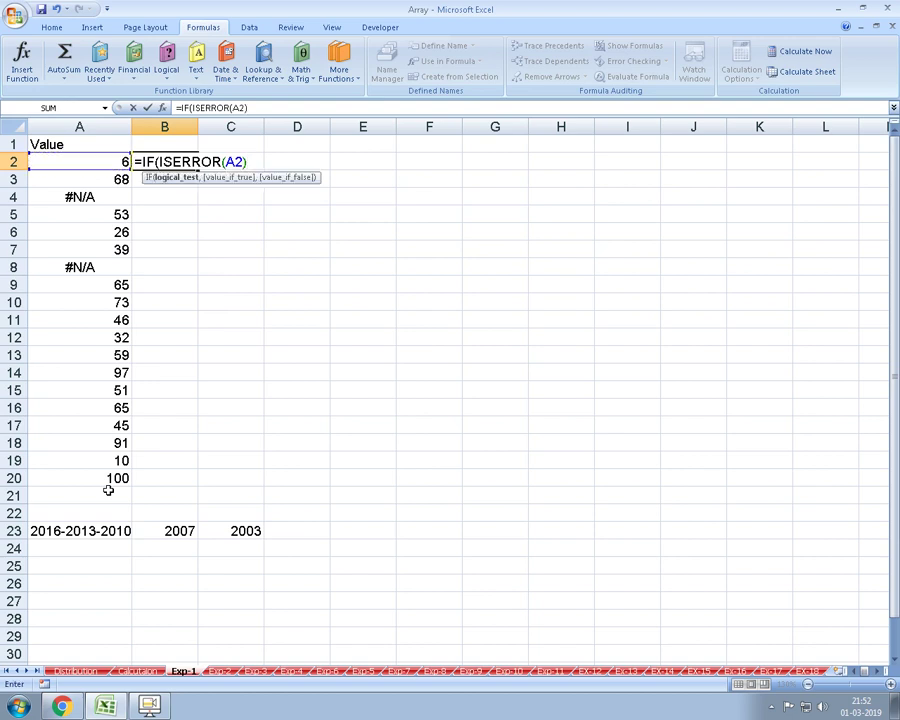
pyautogui.write(',')
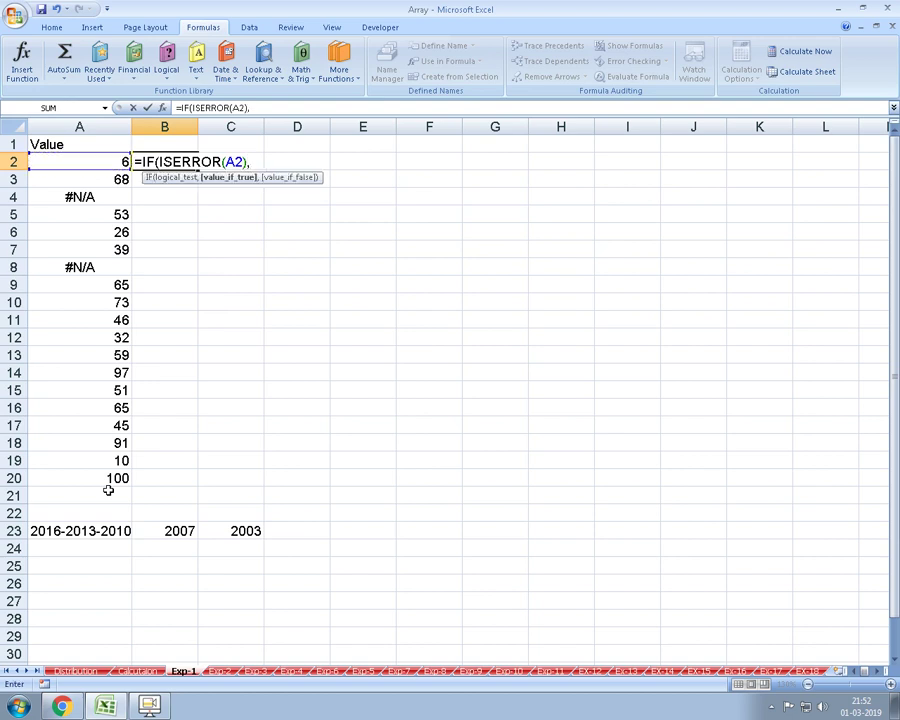
pyautogui.write('0,')
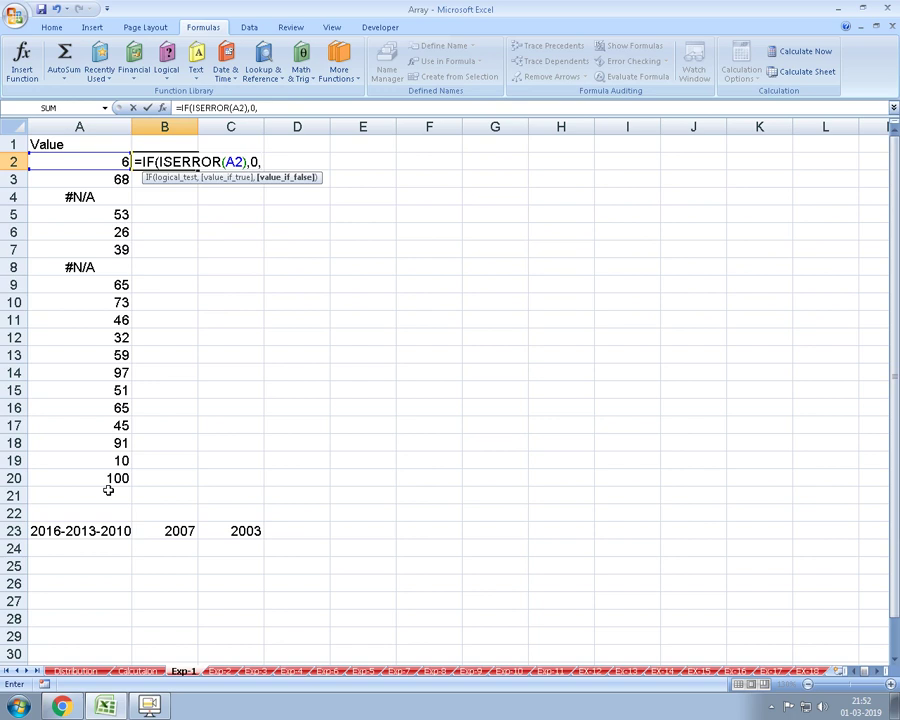
pyautogui.write('A2')
pyautogui.press('Return')
pyautogui.press('Return')
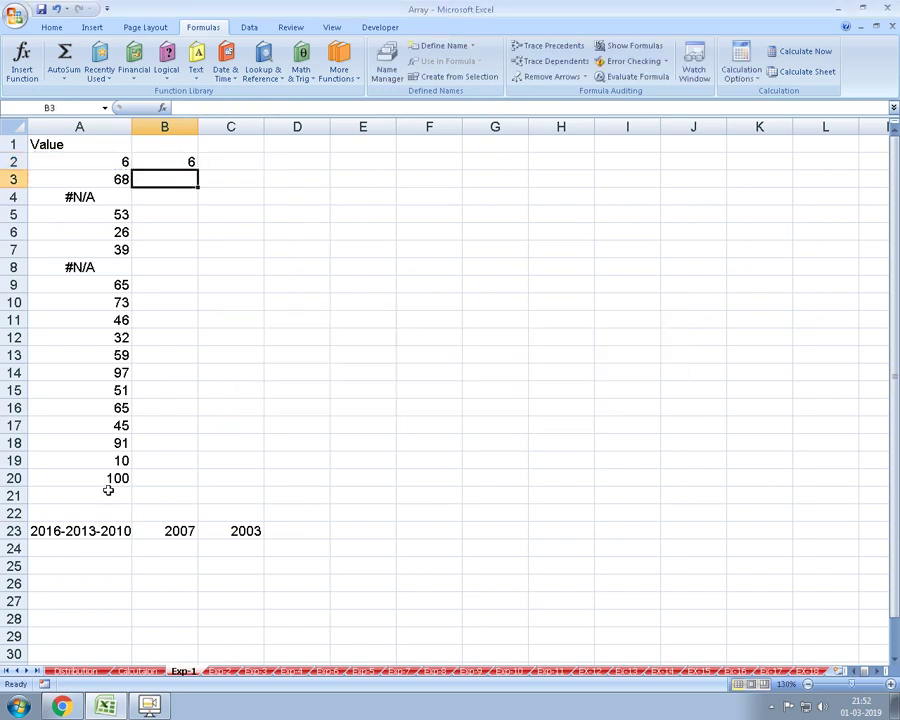
# - Copy the error-safe formula down from B2 to B20 with Ctrl+D
pyautogui.press('Up')
pyautogui.press('Left')
pyautogui.press('Down')
pyautogui.hotkey('ctrl', 'Down')
pyautogui.press('Right')
pyautogui.hotkey('ctrl', 'shift', 'Up')
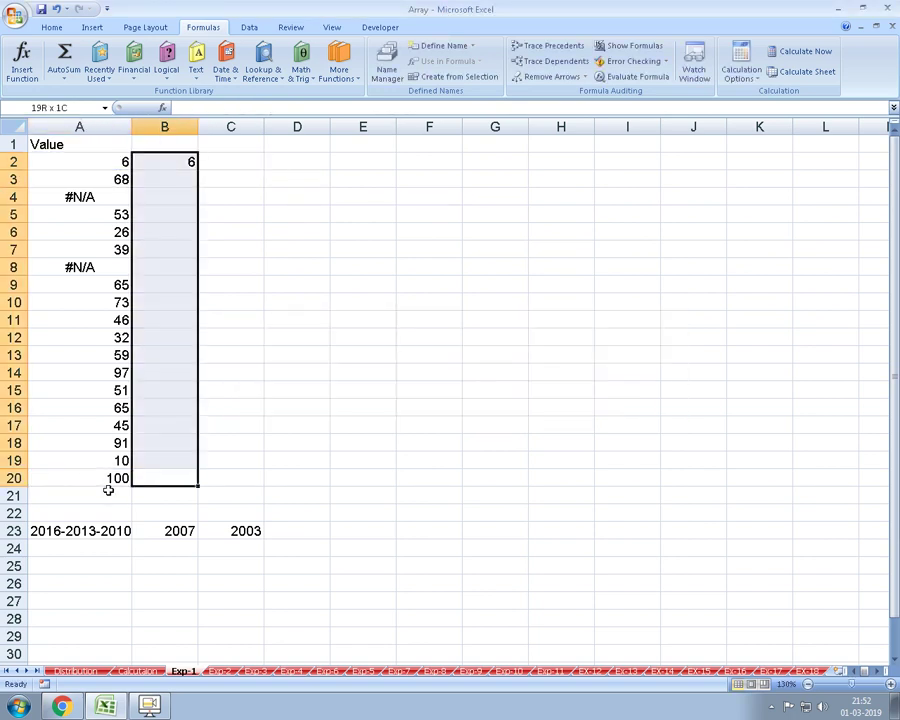
pyautogui.hotkey('ctrl', 'd')
# - AutoSum B2:B20 into B21, giving 926
pyautogui.press('Down')
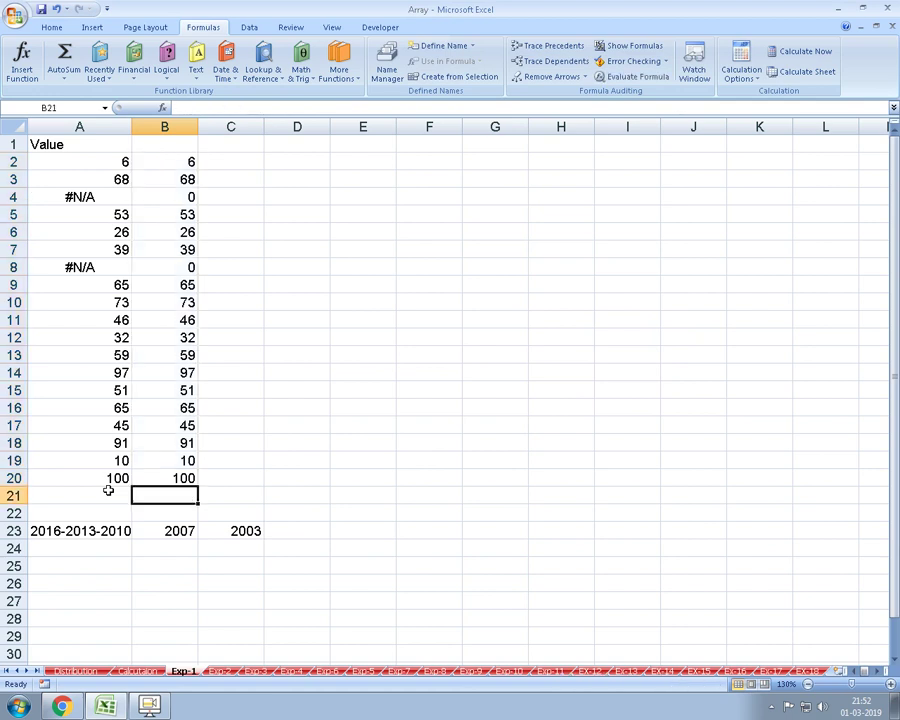
pyautogui.hotkey('alt', '=')
pyautogui.press('Return')
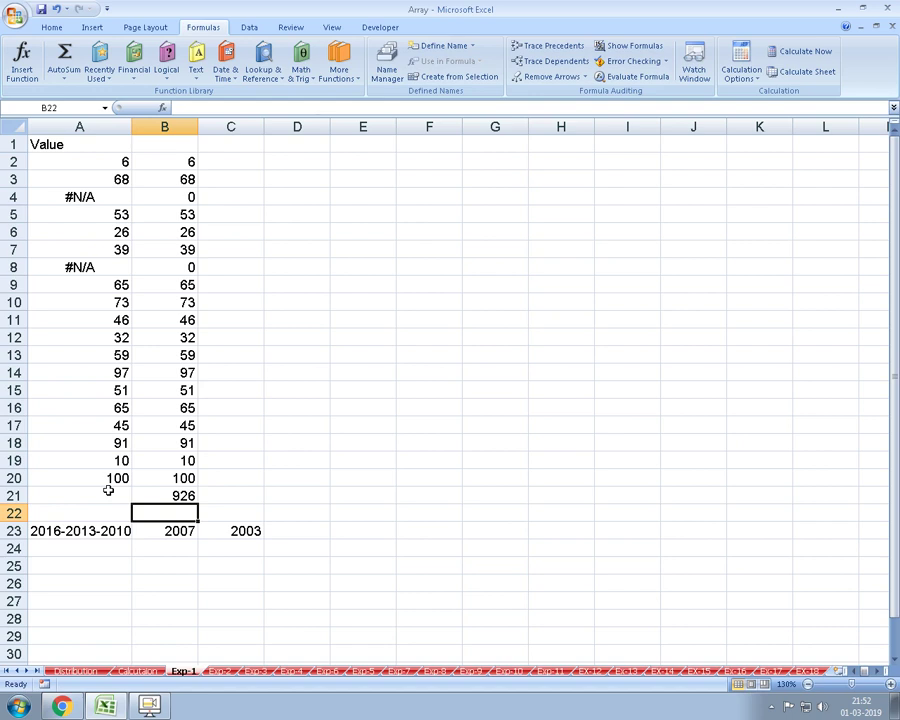
pyautogui.press('Up')
pyautogui.press('F2')
pyautogui.press('Escape')
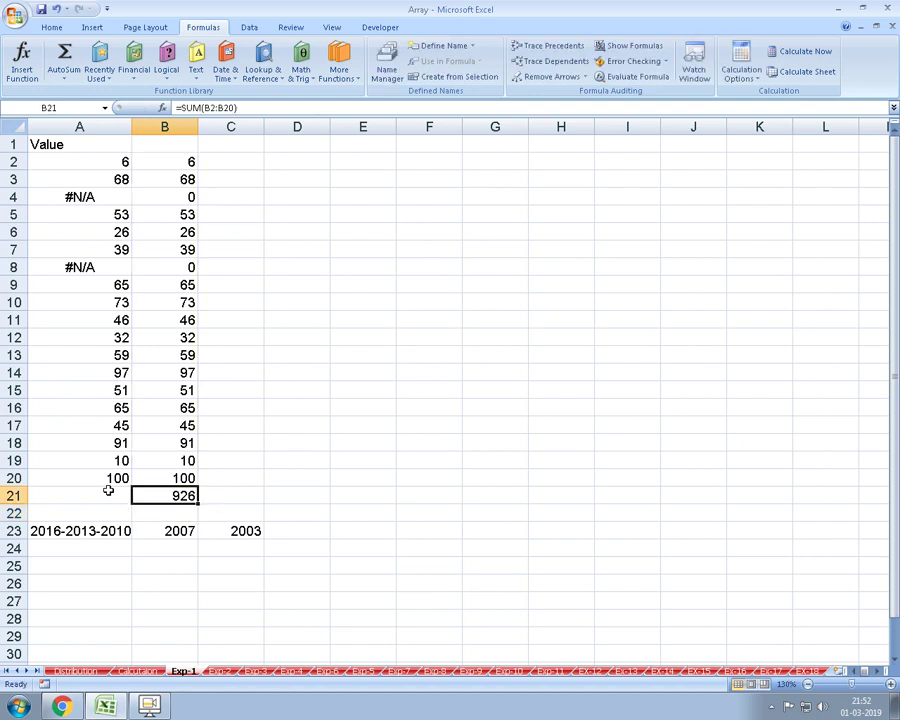
pyautogui.press('Up')
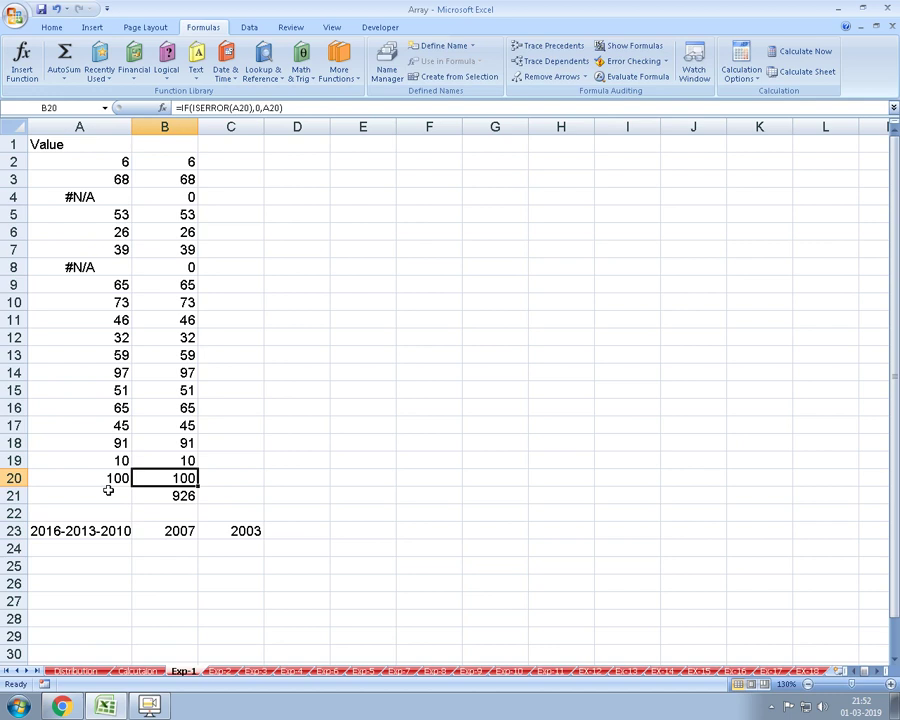
pyautogui.hotkey('ctrl', 'Up')
pyautogui.press('Right')
pyautogui.press('Down')
pyautogui.press('Up')
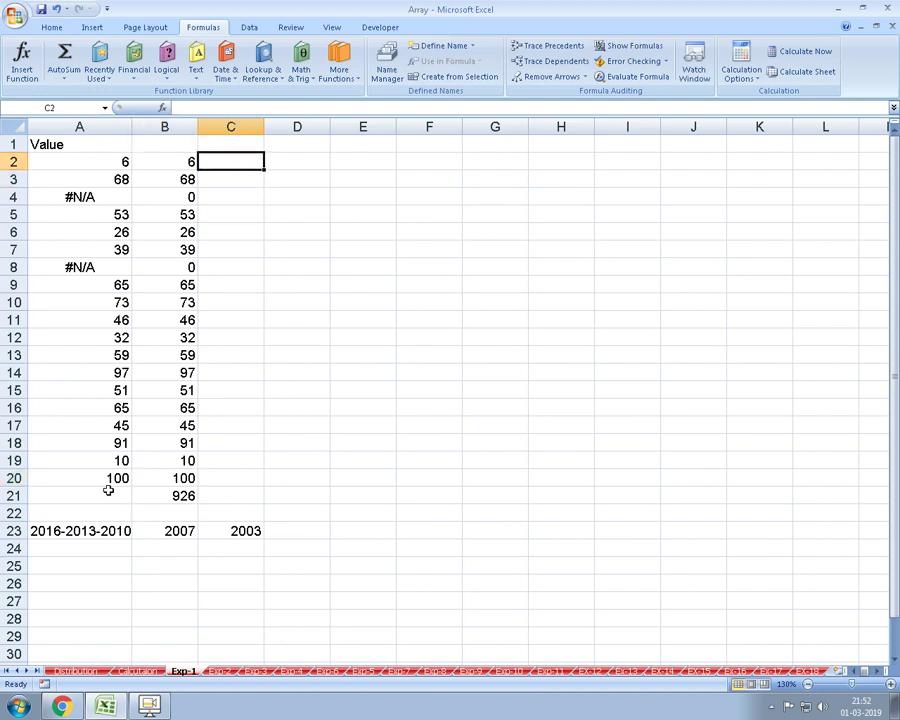
# - Begin C2's formula as =SUM(IF(ISERROR(A2:A20) with the tested range A2:A20
pyautogui.write('=sum')
pyautogui.press('Tab')
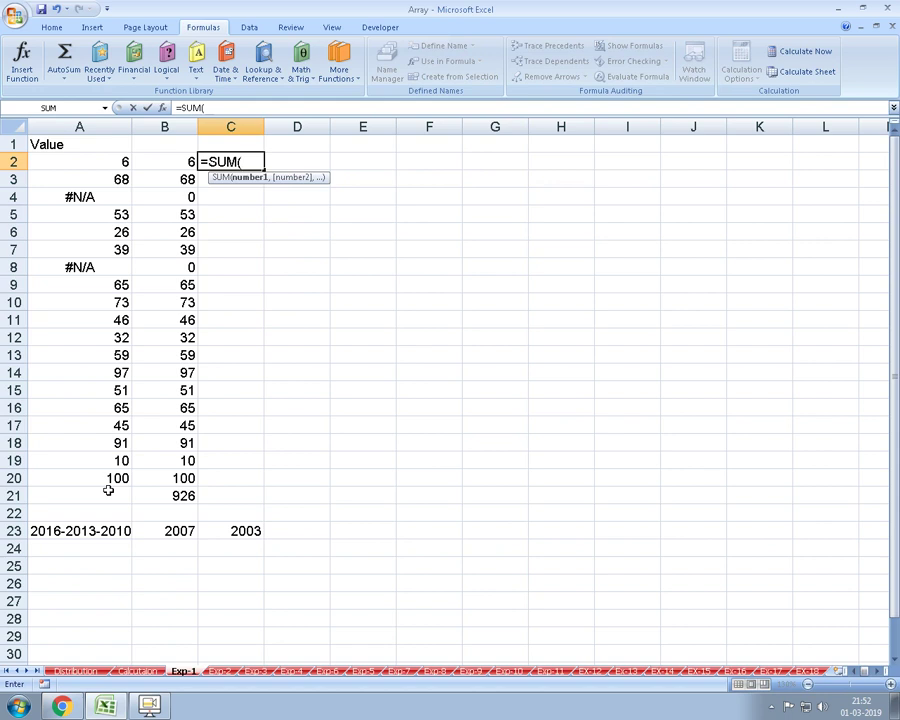
pyautogui.write('if')
pyautogui.press('Tab')
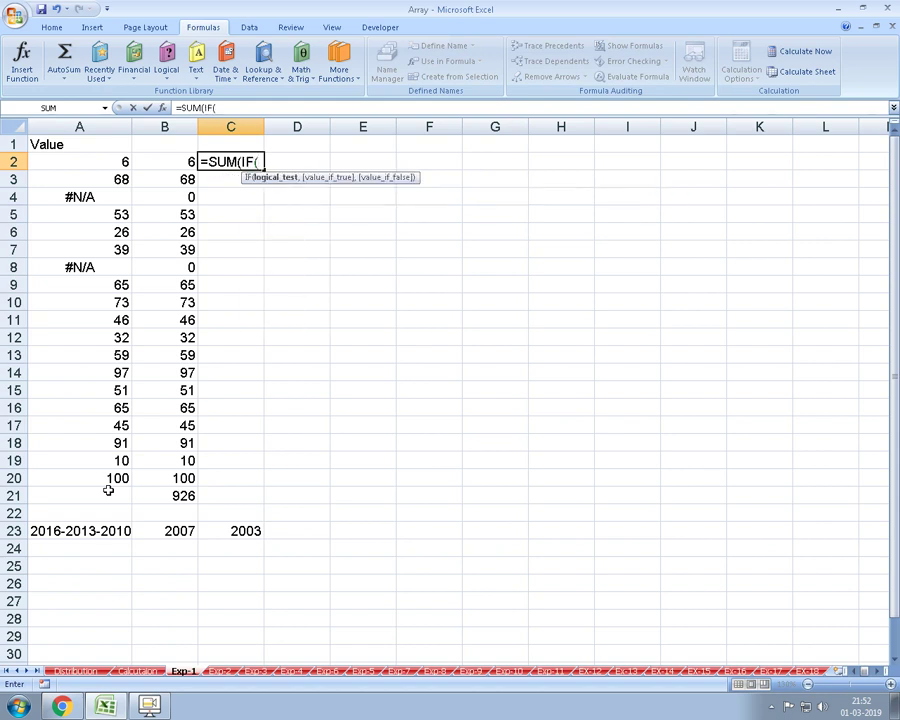
pyautogui.write('is')
pyautogui.press('Down')
pyautogui.press('Down')
pyautogui.press('Tab')
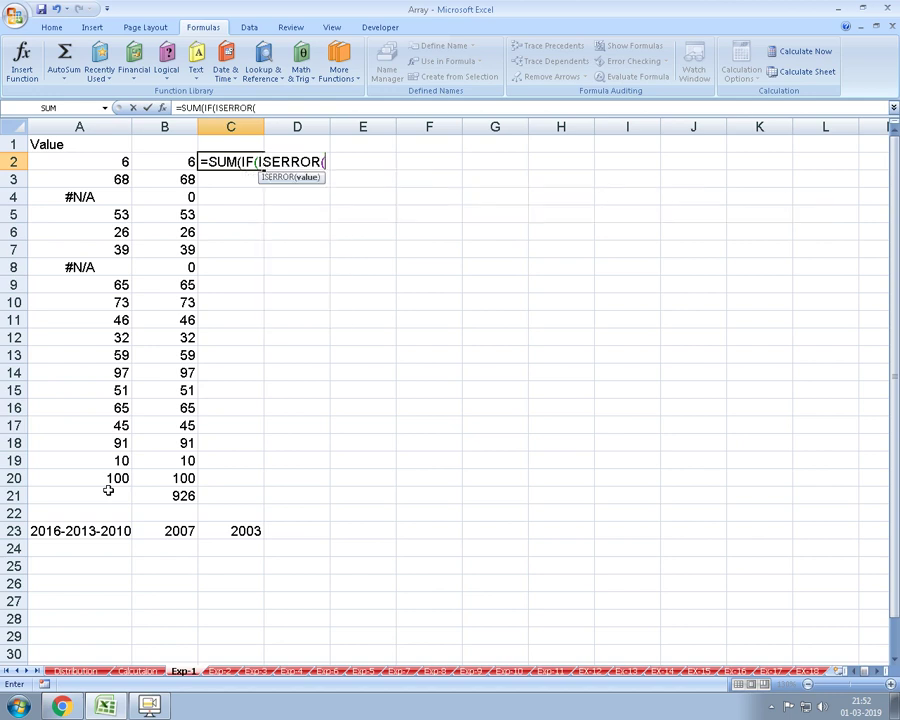
pyautogui.press('Left')
pyautogui.press('Left')
pyautogui.hotkey('shift', 'Up')
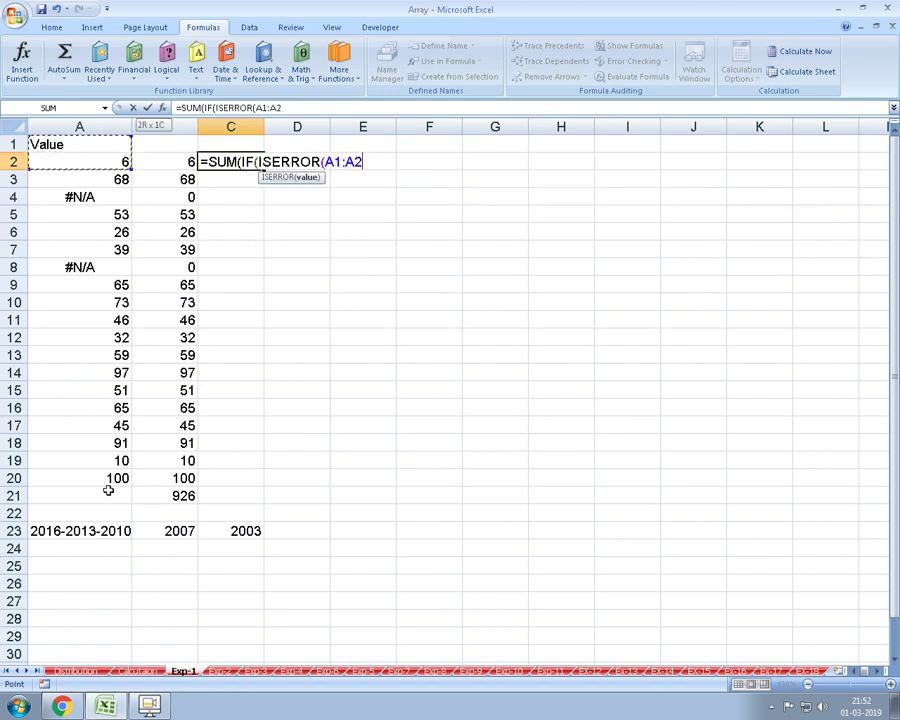
pyautogui.hotkey('shift', 'Down')
pyautogui.hotkey('ctrl', 'shift', 'Down')
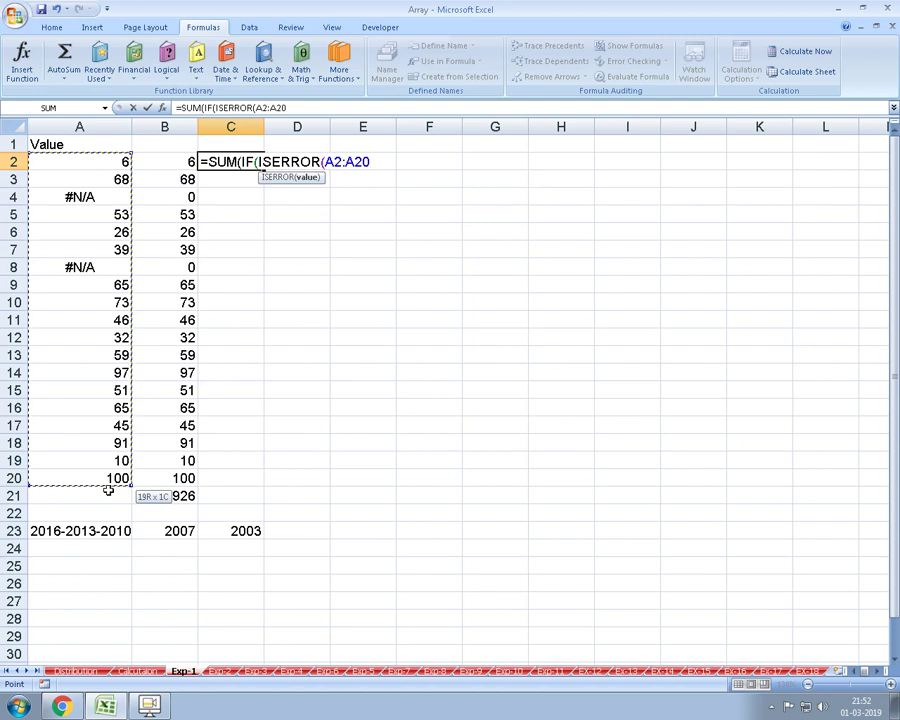
# - Finish with ,0,A2:A20 and commit C2 as an array formula with Ctrl+Shift+Enter
pyautogui.write(')m')
pyautogui.press('BackSpace')
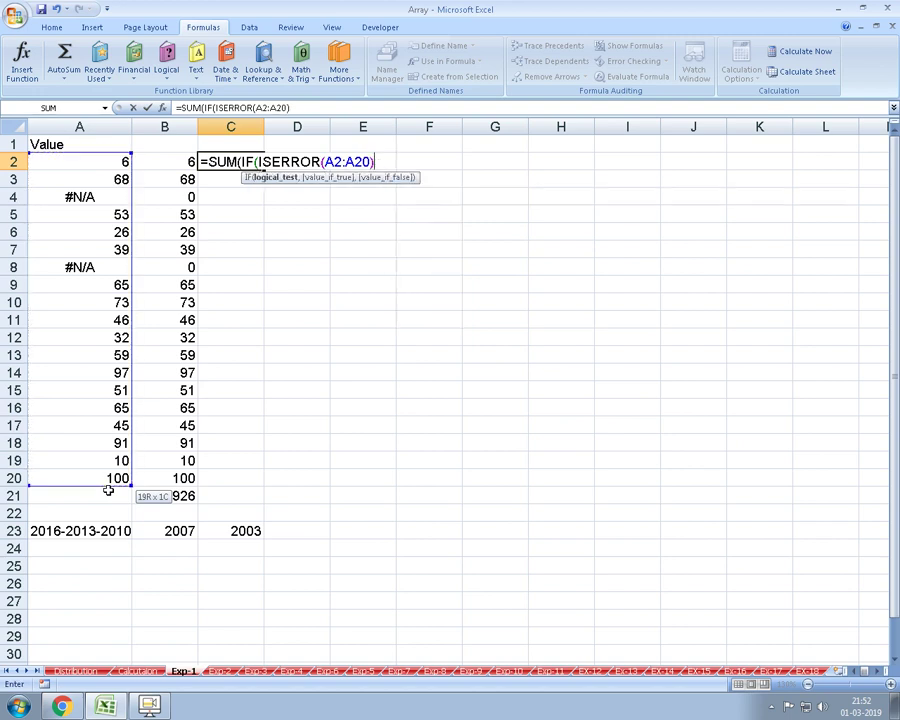
pyautogui.write(',0,')
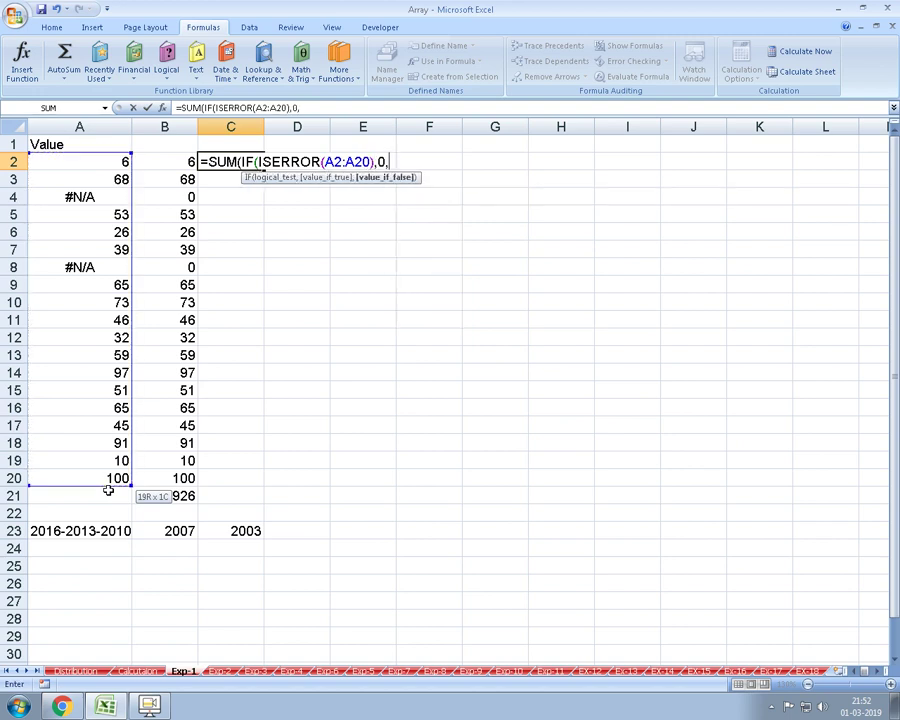
pyautogui.click(122, 157)
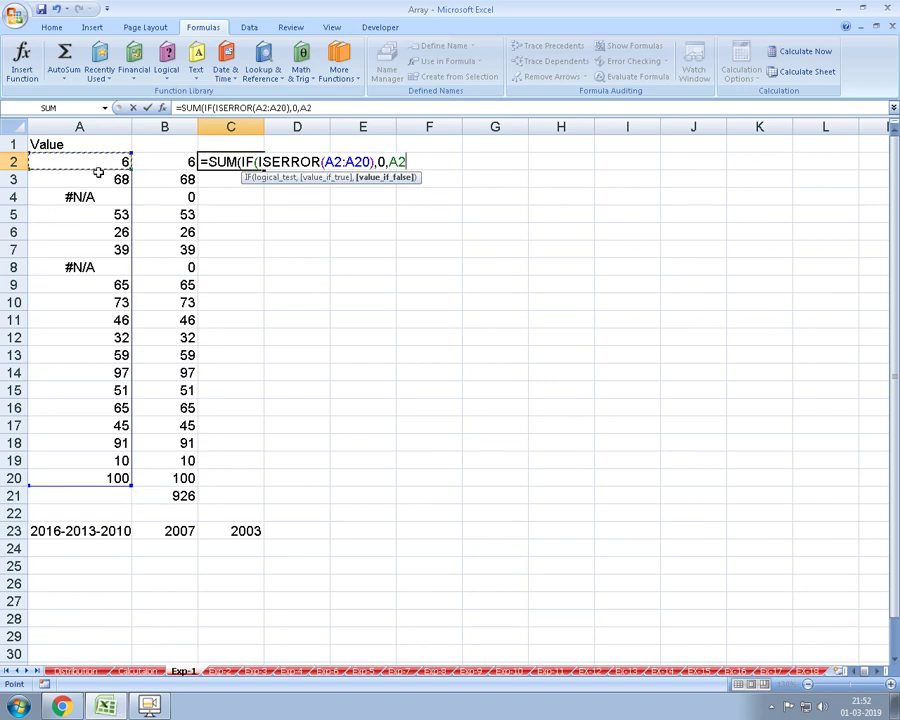
pyautogui.hotkey('ctrl', 'shift', 'Down')
pyautogui.press('Return')
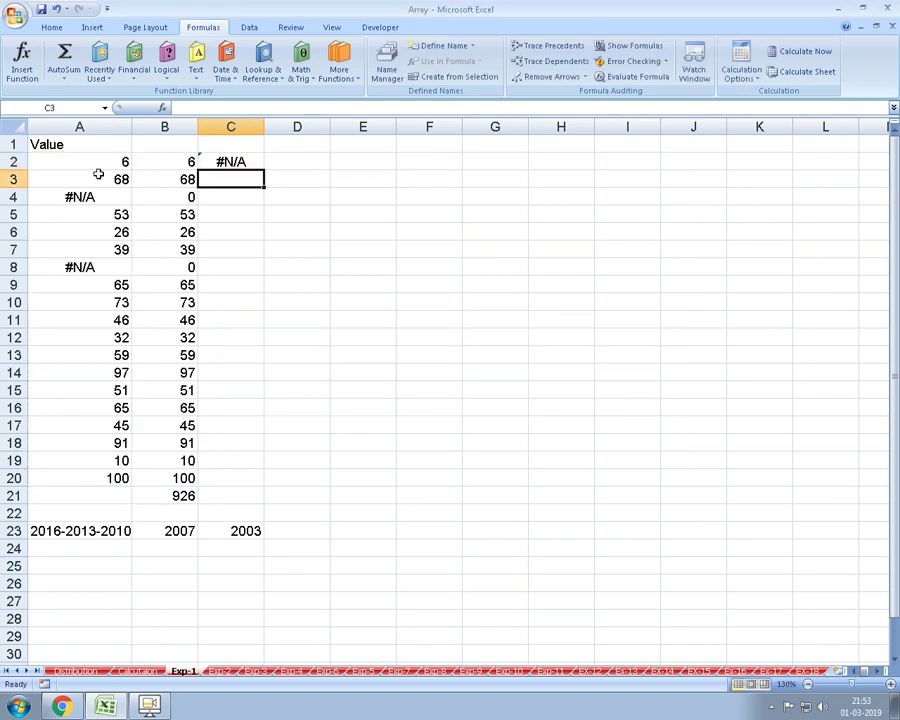
pyautogui.press('Up')
pyautogui.press('F2')
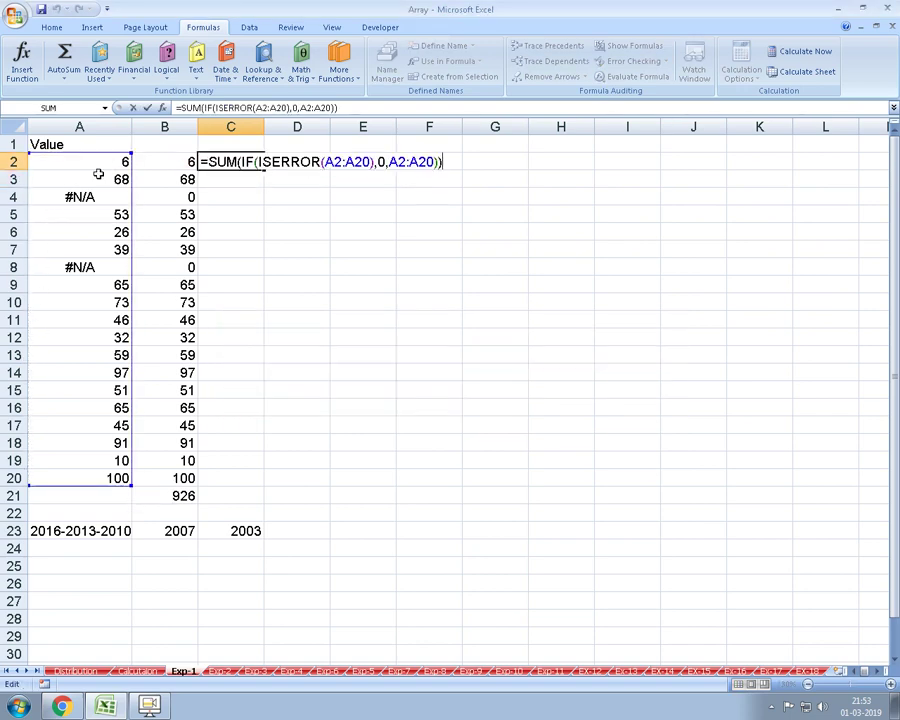
pyautogui.hotkey('ctrl', 'shift', 'Return')
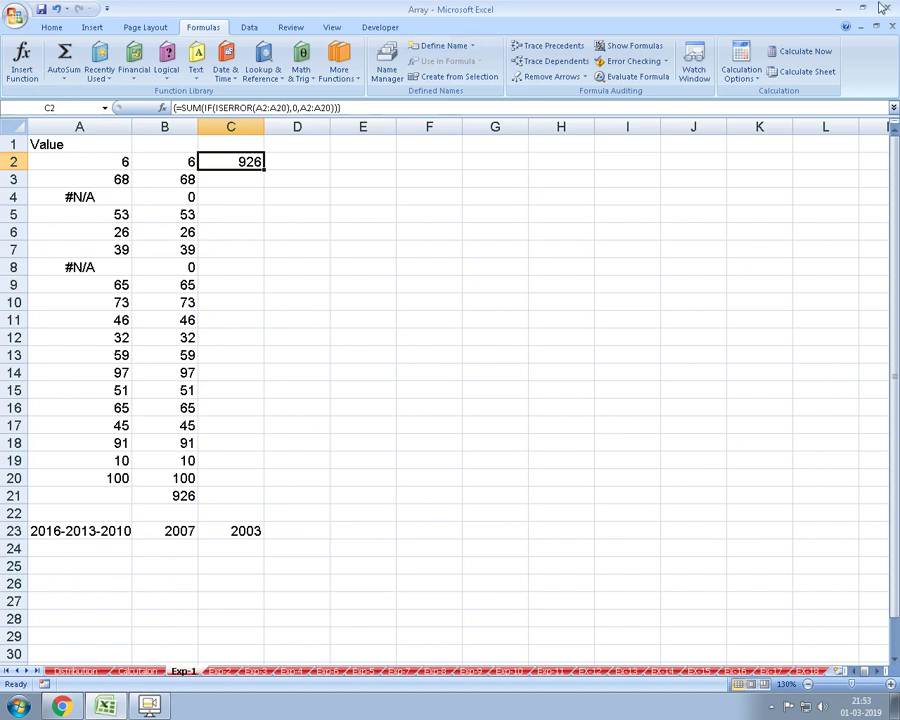
# - Check the values in C23 and B23 and the error-safe formula in B3
pyautogui.click(224, 533)
pyautogui.click(163, 533)
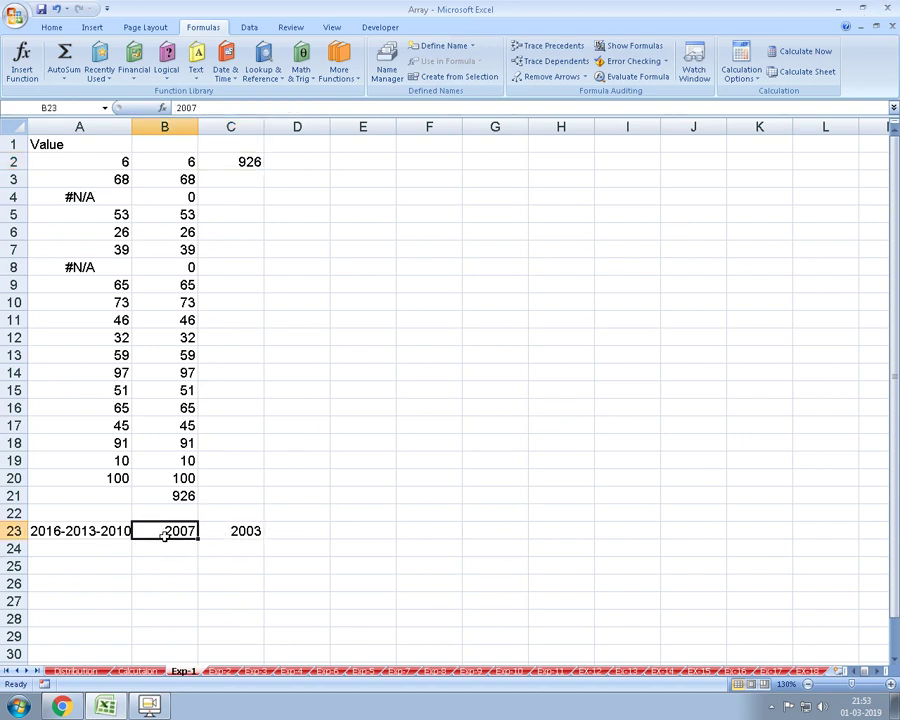
pyautogui.click(145, 178)
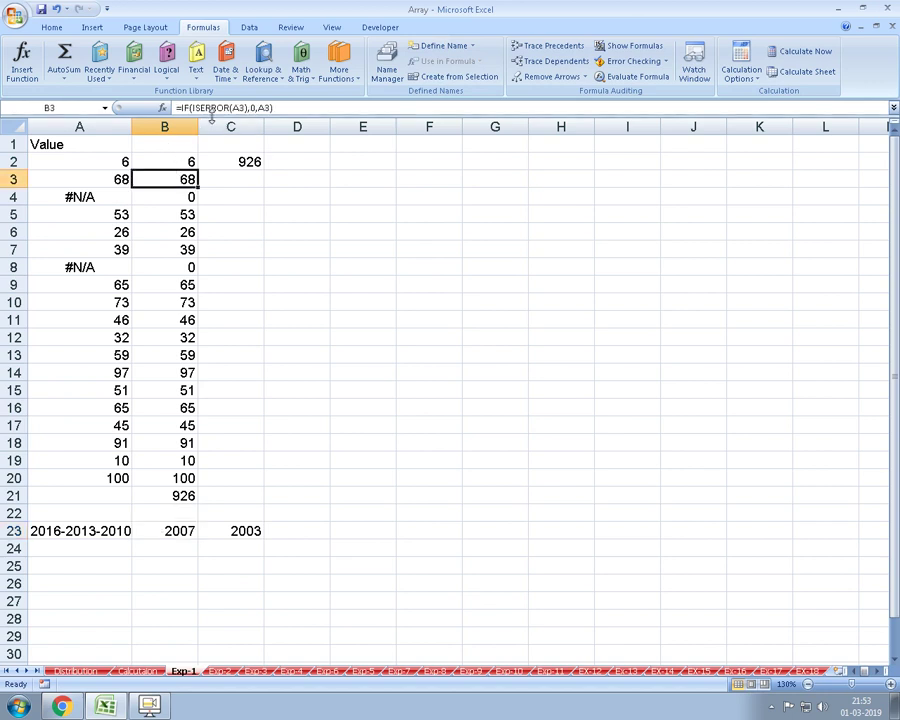
# - Start an =ISERR( formula in D2, then cancel it
pyautogui.click(272, 162)
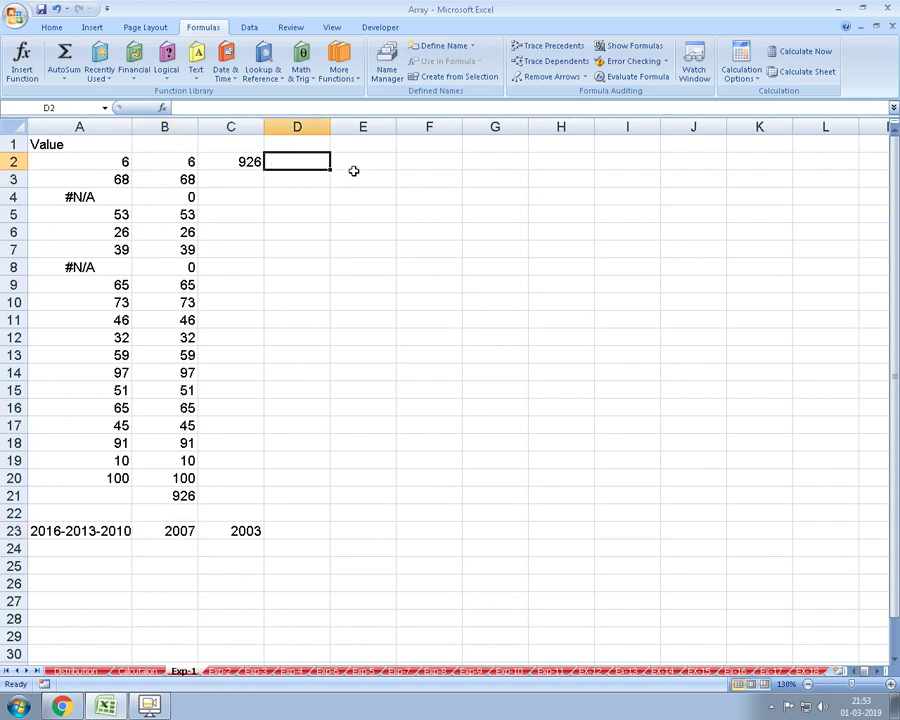
pyautogui.write('=i')
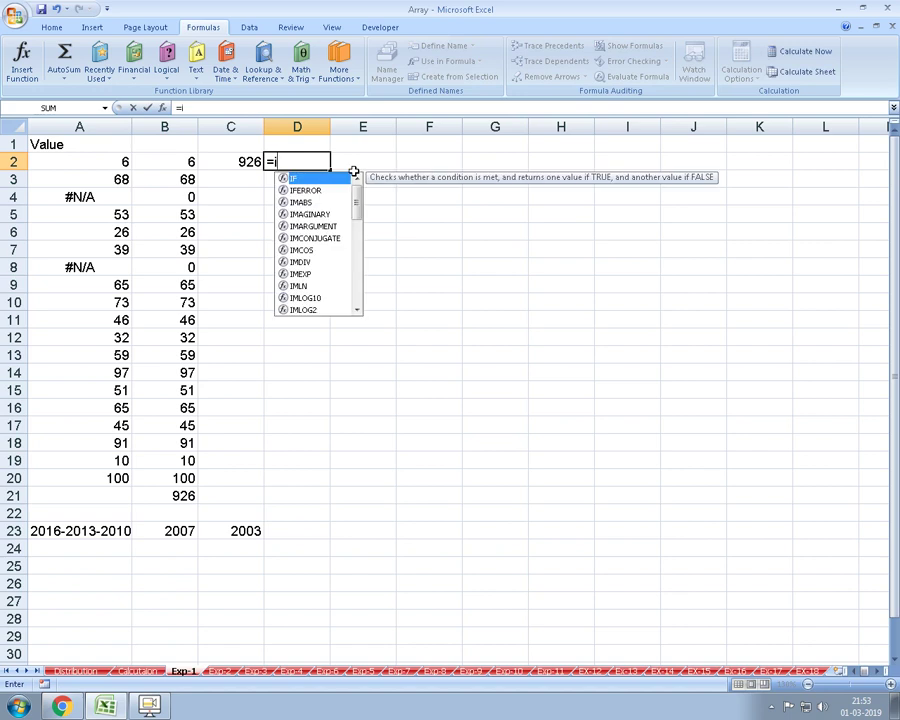
pyautogui.write('s')
pyautogui.press('Down')
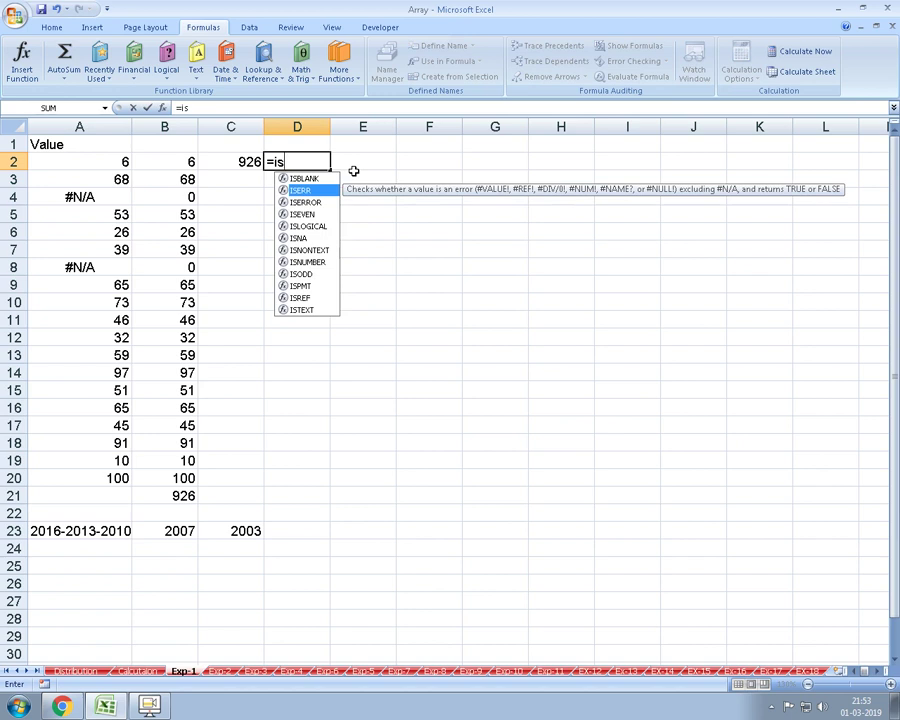
pyautogui.press('Tab')
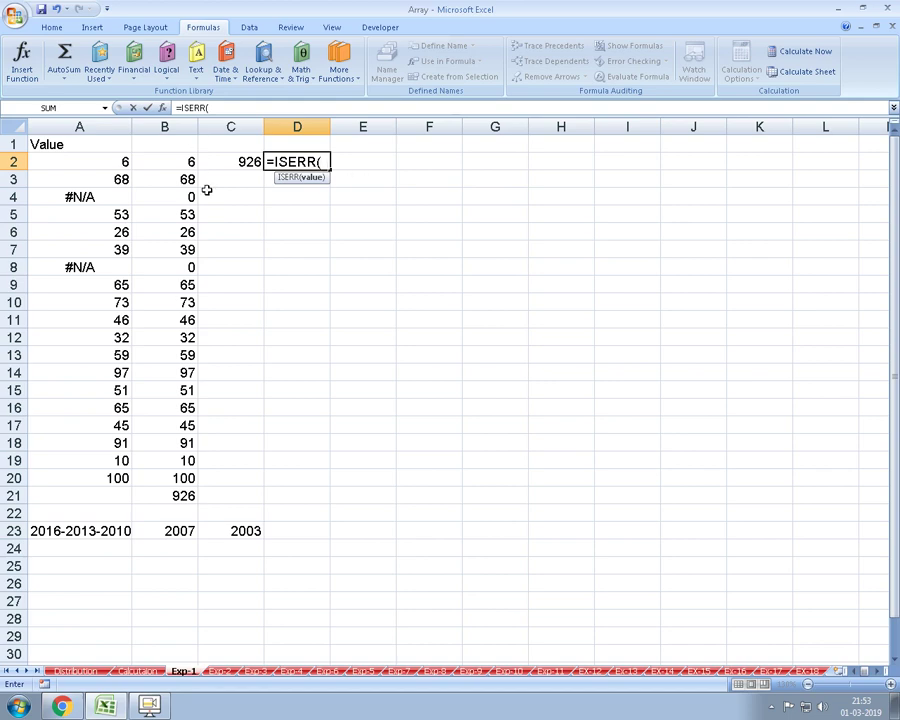
pyautogui.press('Escape')
# - On the Exp-2 sheet, enter =A2*B2 in C2
pyautogui.click(212, 670)
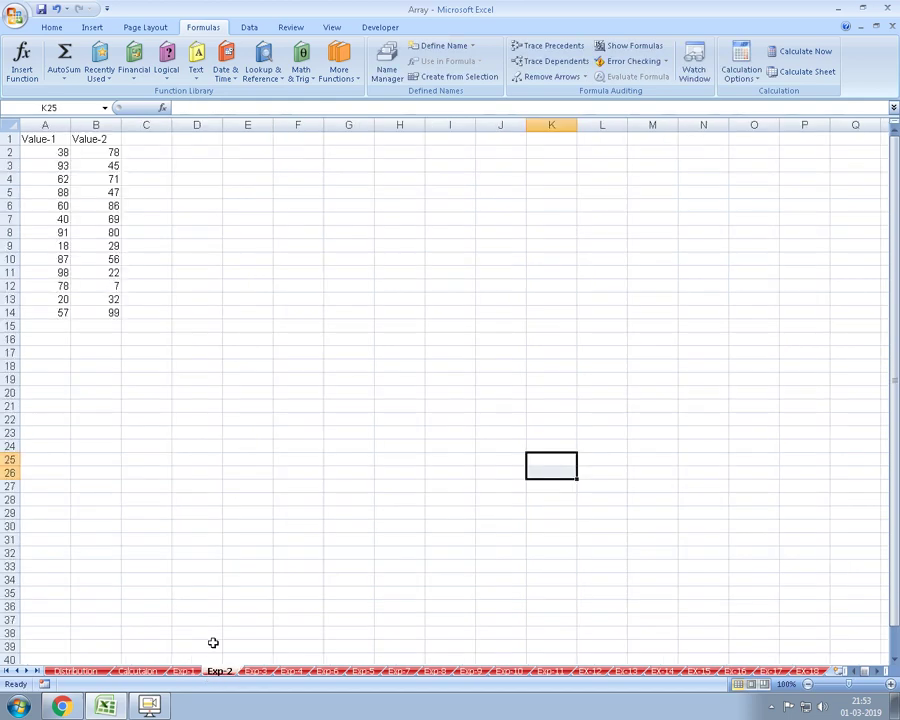
pyautogui.keyDown('ctrl'); pyautogui.scroll(1, 113, 314); pyautogui.keyUp('ctrl')
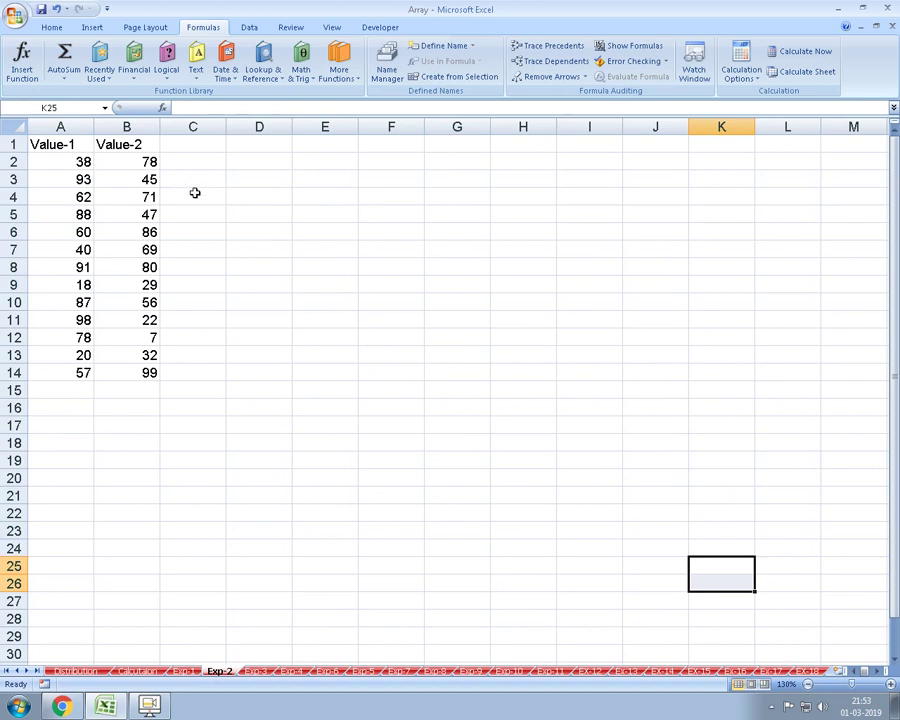
pyautogui.click(205, 162)
pyautogui.write('=')
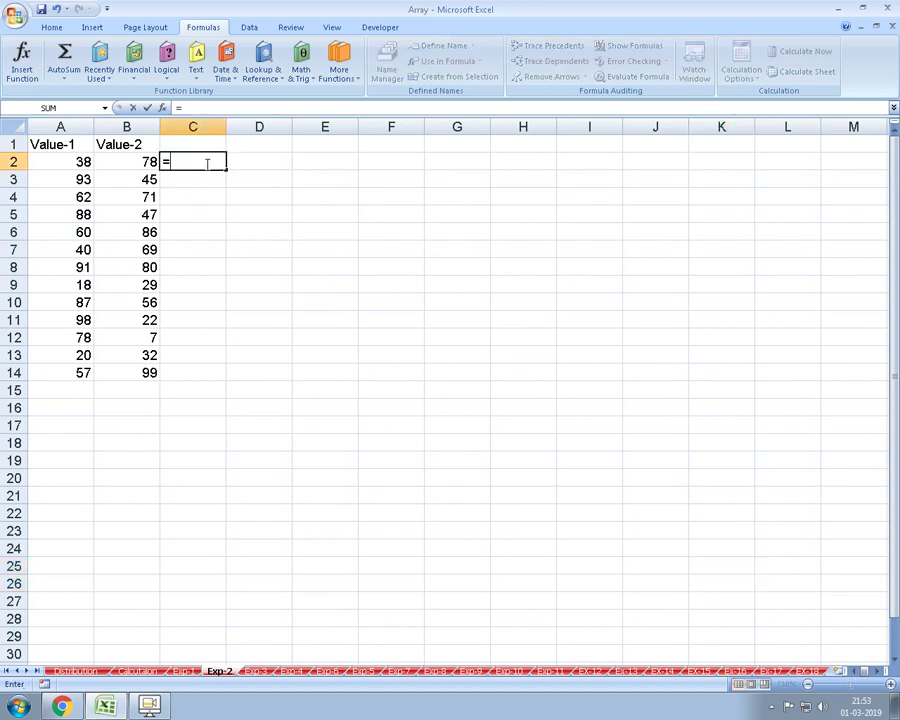
pyautogui.press('Left')
pyautogui.press('Left')
pyautogui.write('*')
pyautogui.press('Left')
pyautogui.press('Return')
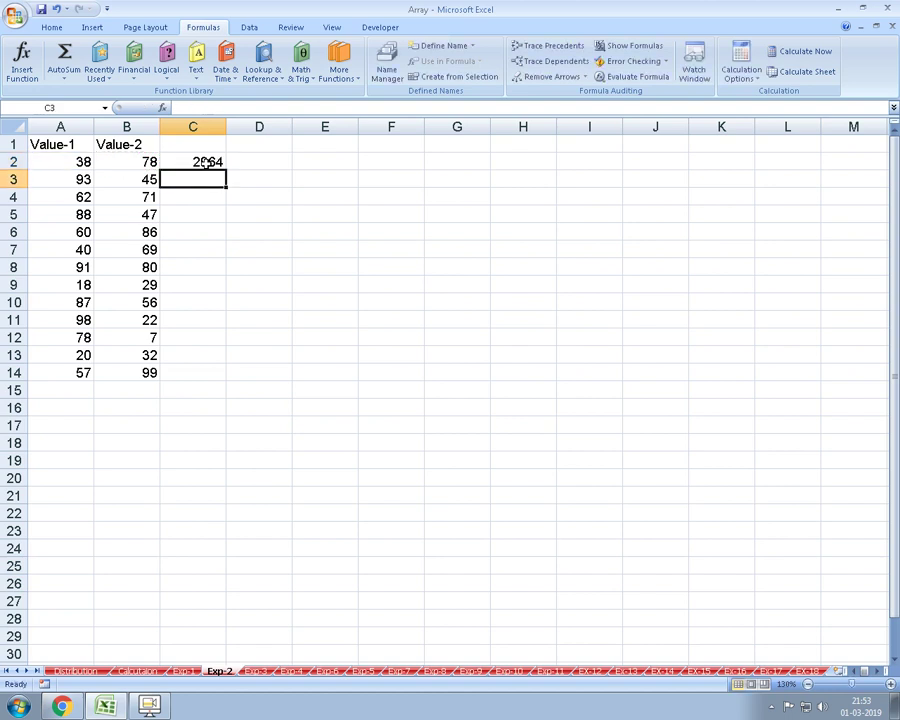
pyautogui.press('Left')
# - Fill the product formula down to C14 and AutoSum it in C15, giving 45266
pyautogui.hotkey('ctrl', 'Down')
pyautogui.press('Right')
pyautogui.hotkey('ctrl', 'shift', 'Up')
pyautogui.hotkey('ctrl', 'd')
pyautogui.press('Down')
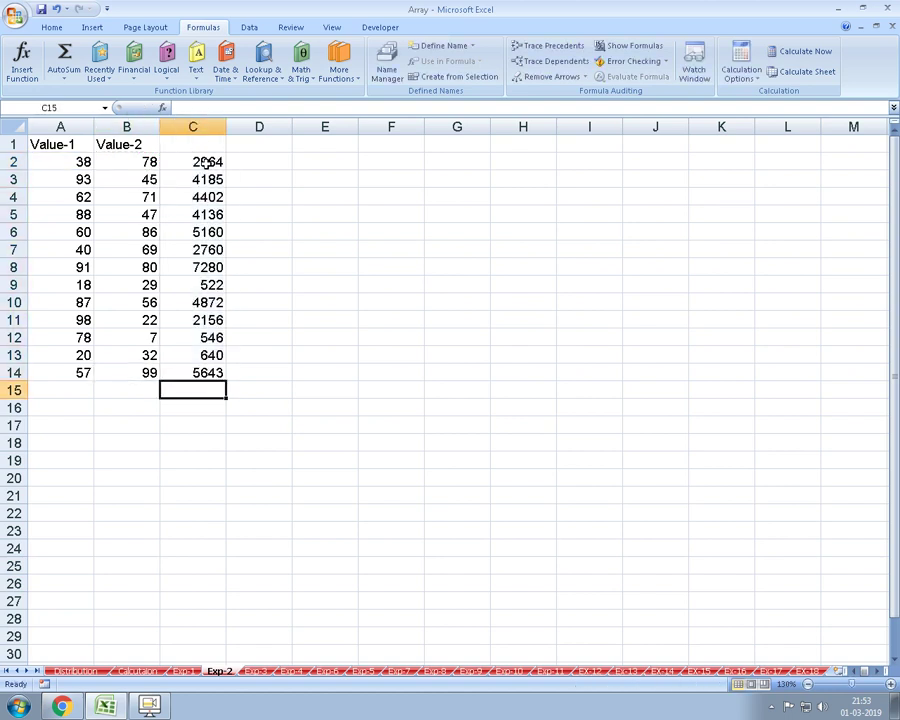
pyautogui.hotkey('alt', '=')
pyautogui.press('Return')
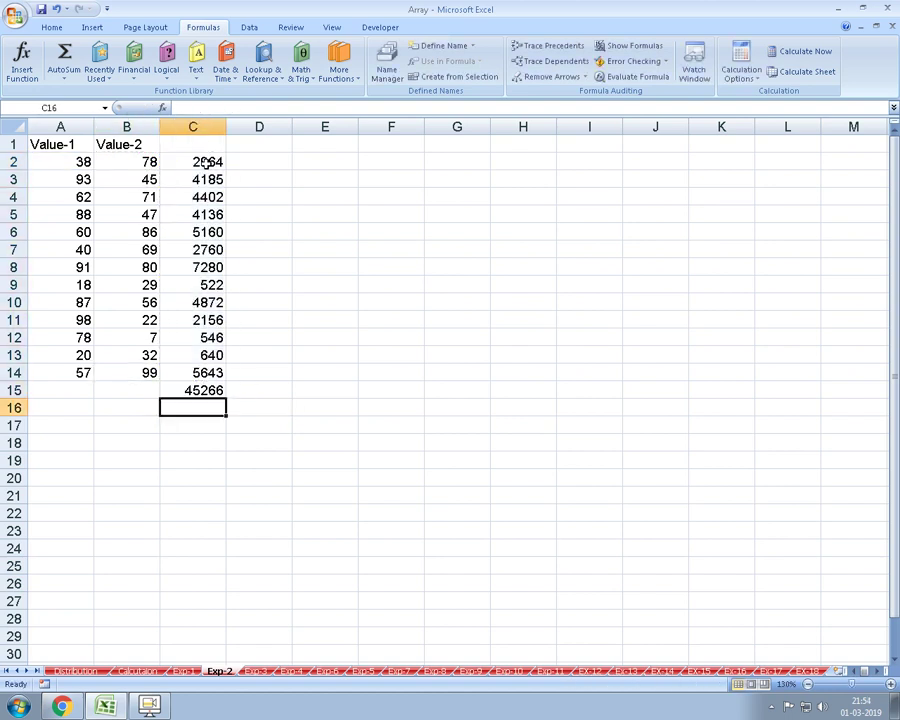
pyautogui.press('Up')
pyautogui.hotkey('ctrl', 'Up')
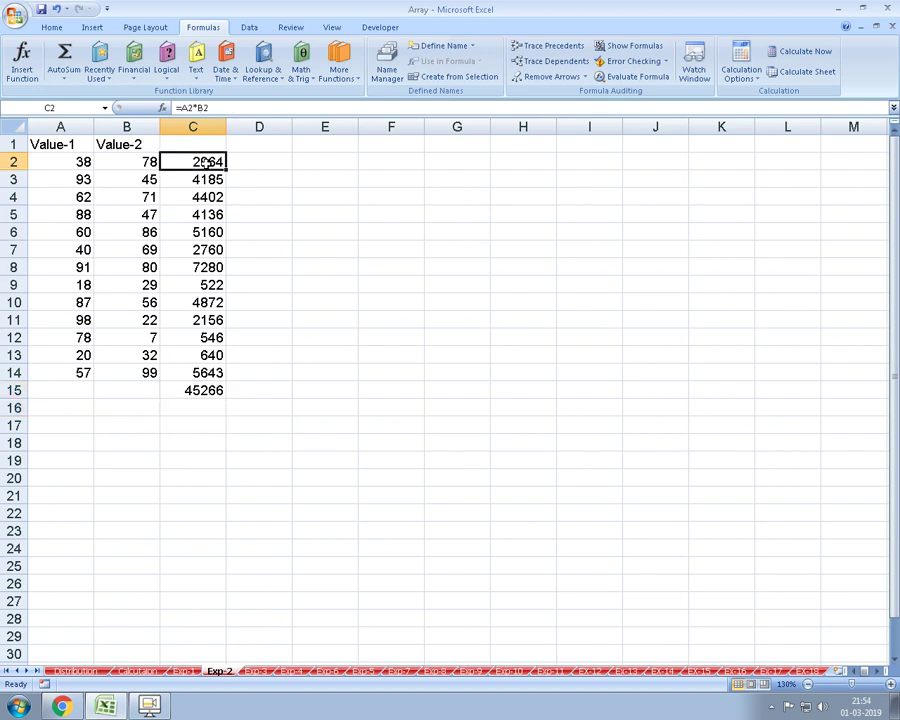
pyautogui.press('Right')
pyautogui.press('Down')
pyautogui.press('Right')
# - Begin E3's formula as =SUM(PRODUCT( with A2:A14 as the first argument
pyautogui.write('=')
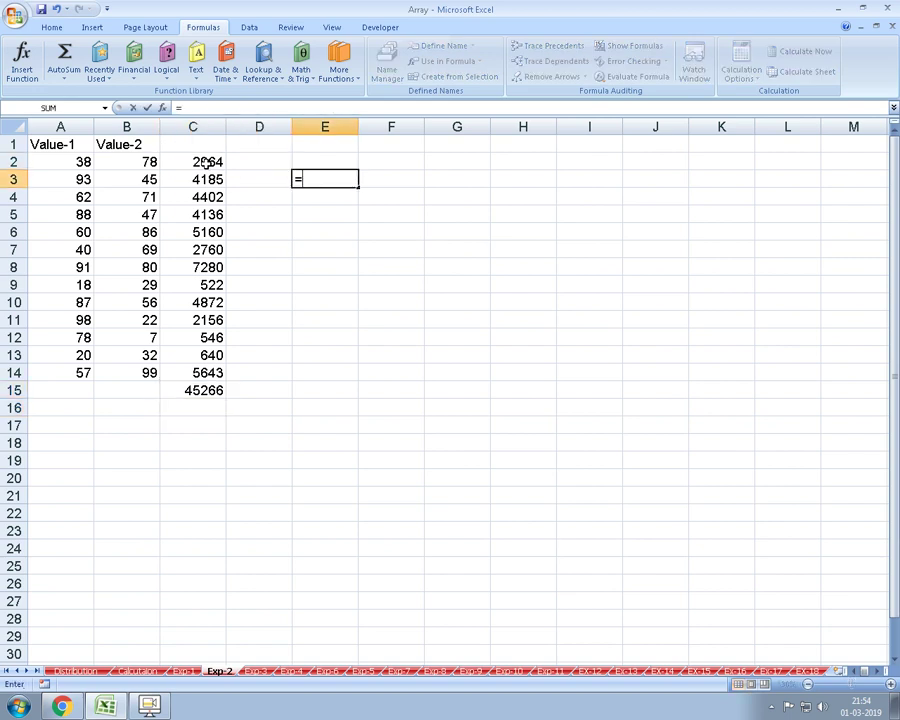
pyautogui.write('sum')
pyautogui.press('Tab')
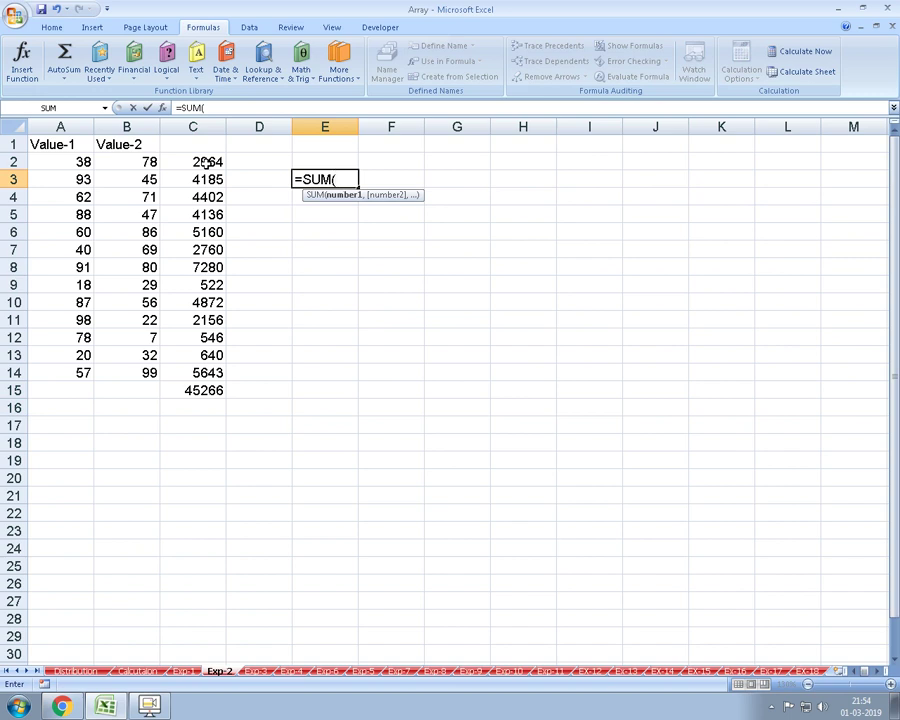
pyautogui.write('pro')
pyautogui.press('Tab')
pyautogui.press('Left')
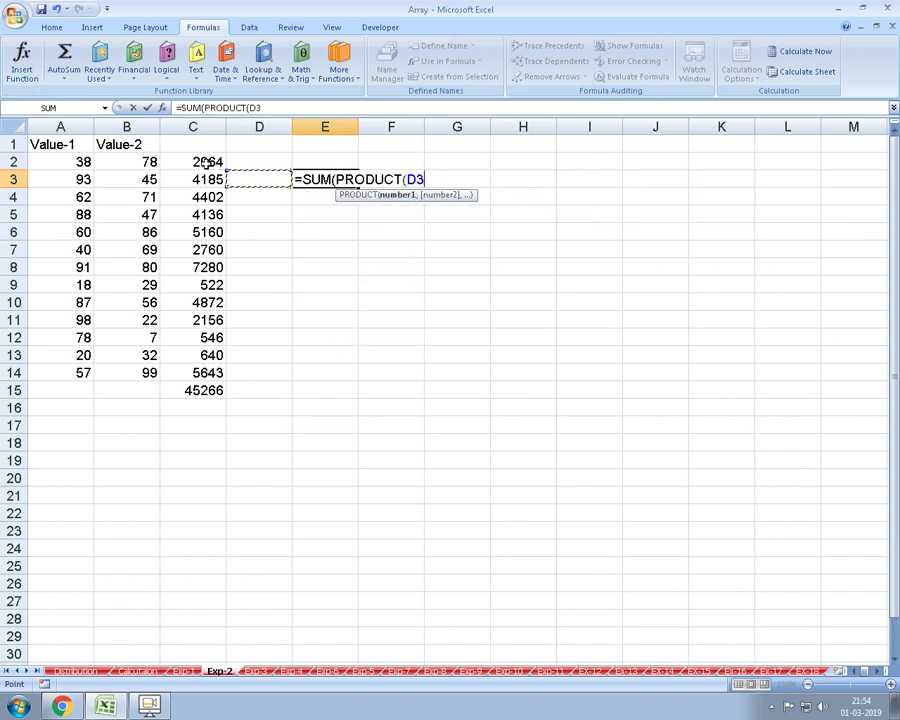
pyautogui.press('Left')
pyautogui.press('Left')
pyautogui.press('Left')
pyautogui.press('Up')
pyautogui.hotkey('shift', 'Right')
pyautogui.hotkey('shift', 'Right')
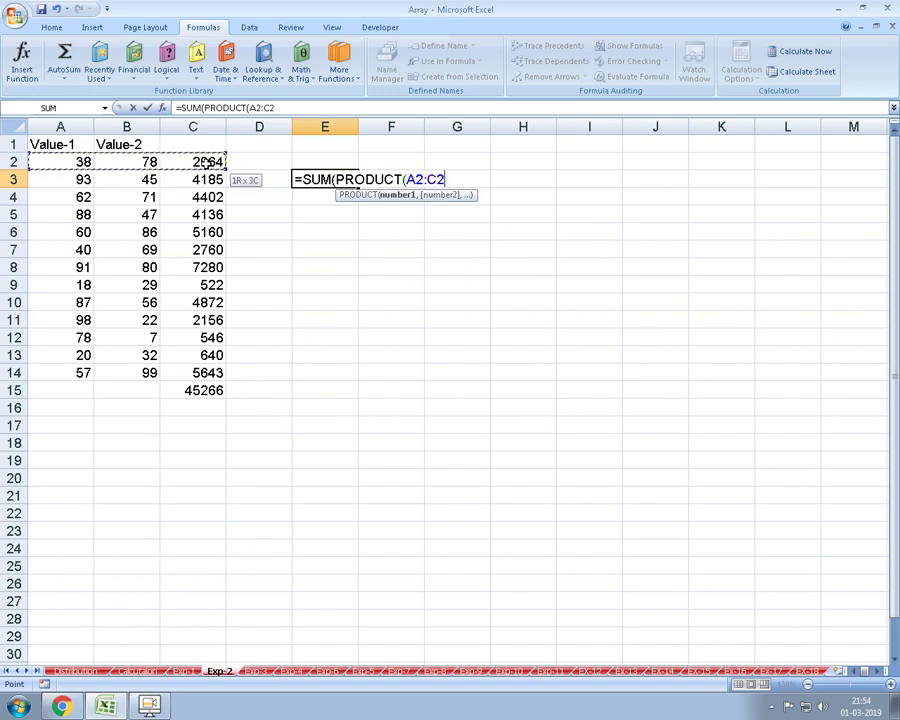
pyautogui.hotkey('shift', 'Left')
pyautogui.hotkey('shift', 'Left')
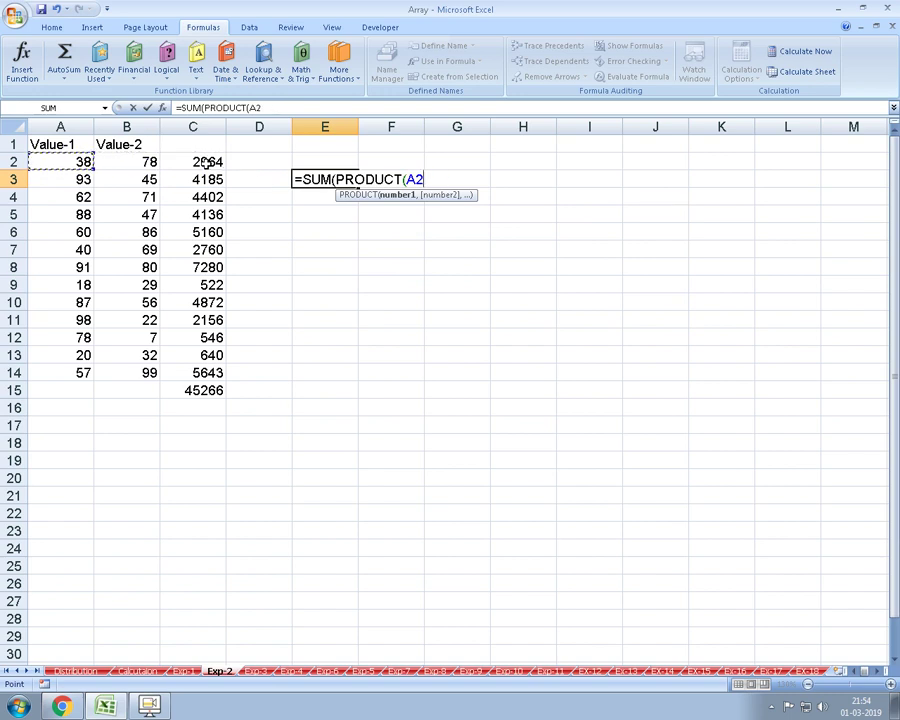
pyautogui.hotkey('ctrl', 'shift', 'Down')
# - Add B2:B14 as the second PRODUCT argument and enter =SUM(PRODUCT(A2:A14,B2:B14))
pyautogui.write(':A14,')
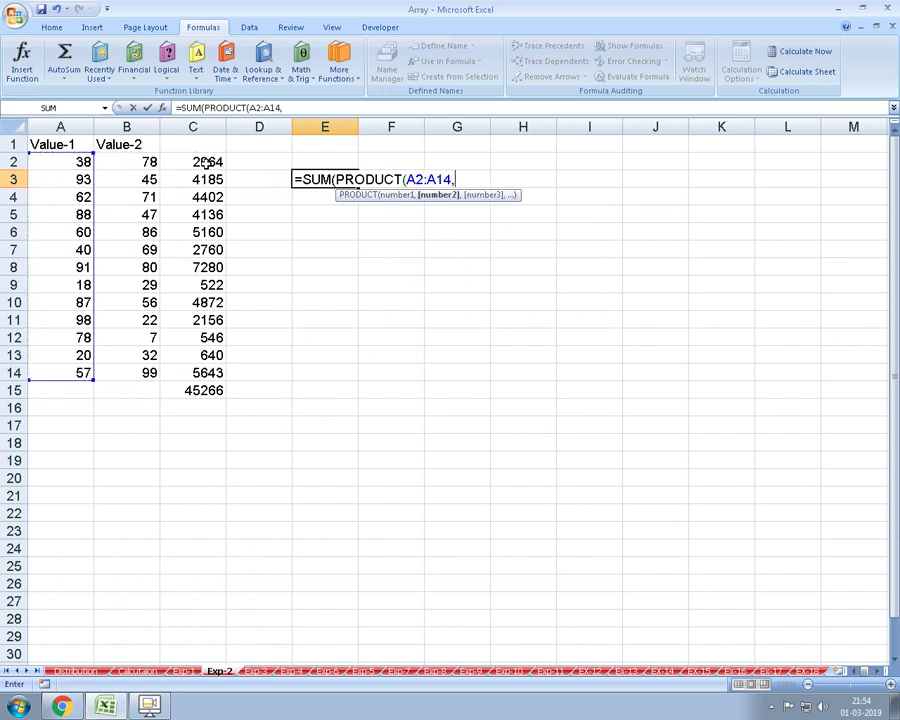
pyautogui.press('Up')
pyautogui.press('Left')
pyautogui.press('Left')
pyautogui.press('Left')
pyautogui.hotkey('ctrl', 'shift', 'Down')
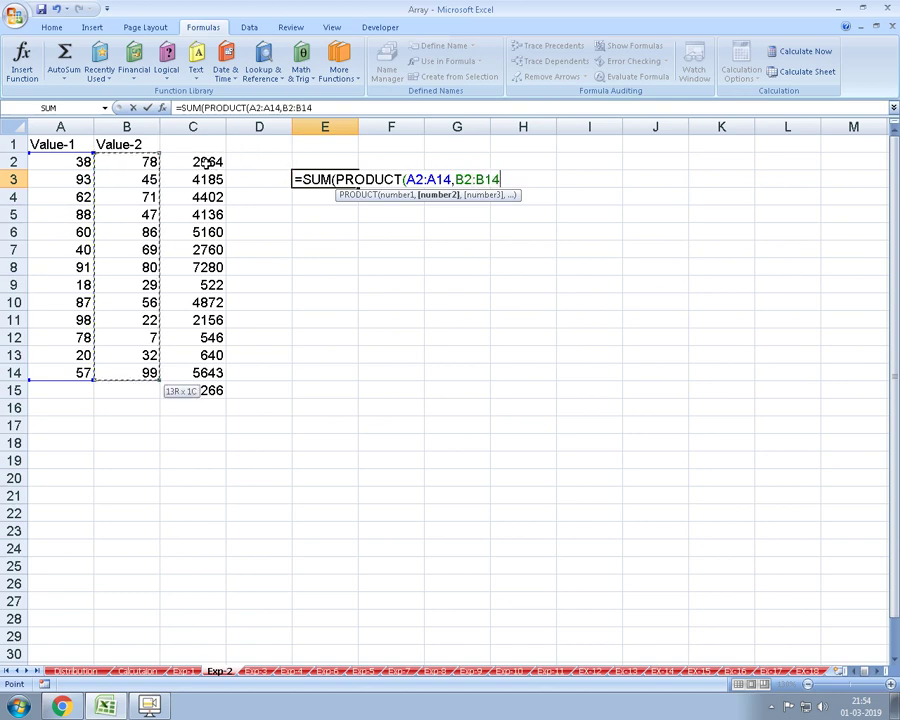
pyautogui.write(')')
pyautogui.press('Return')
# - Re-enter the E3 formula as an array formula, returning 2.53165E+44
pyautogui.press('Up')
pyautogui.press('F2')
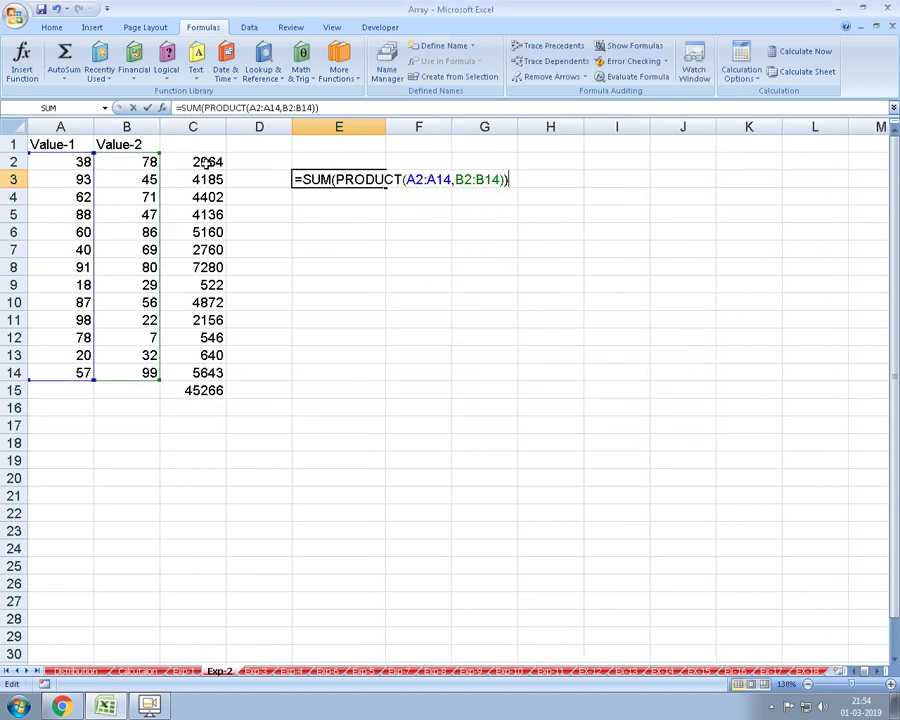
pyautogui.hotkey('ctrl', 'shift', 'Return')
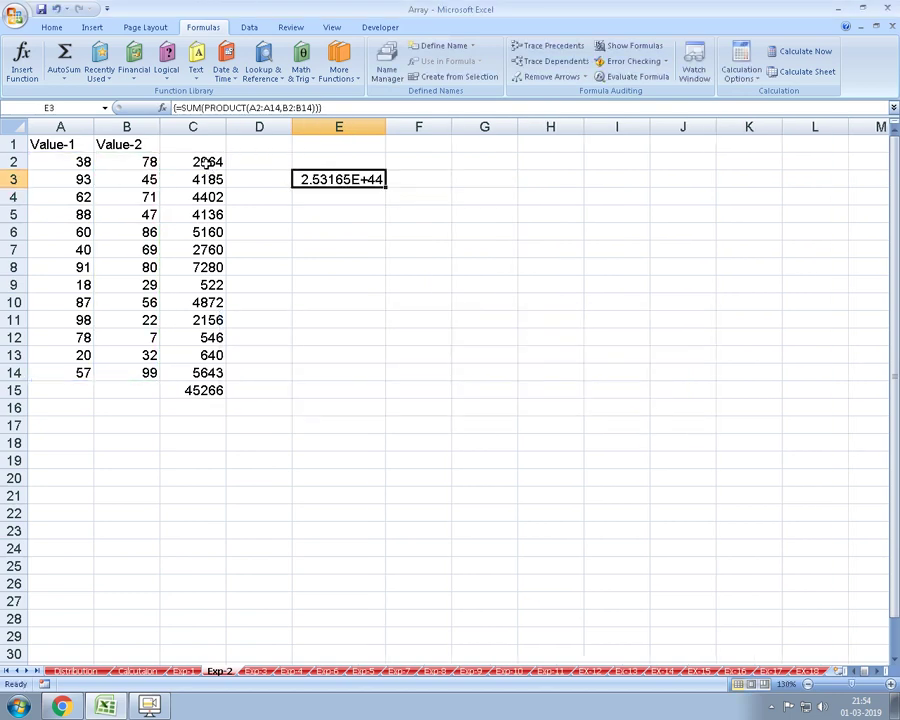
pyautogui.press('F2')
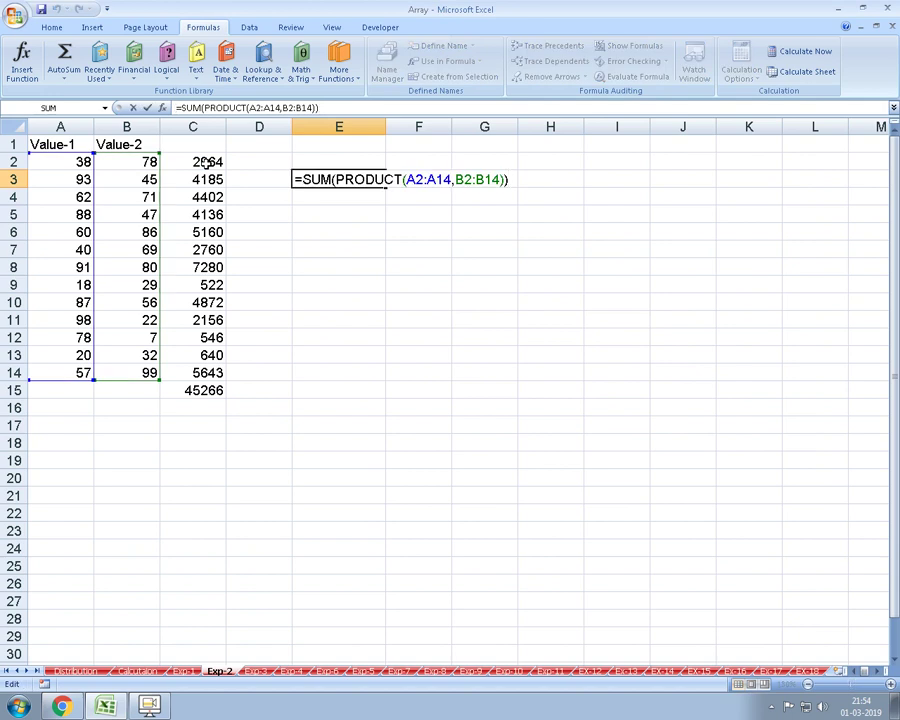
pyautogui.hotkey('ctrl', 'shift', 'Return')
# - Replace E3 with the formula =SUM(A2:A14*B2:B14)
pyautogui.write('=')
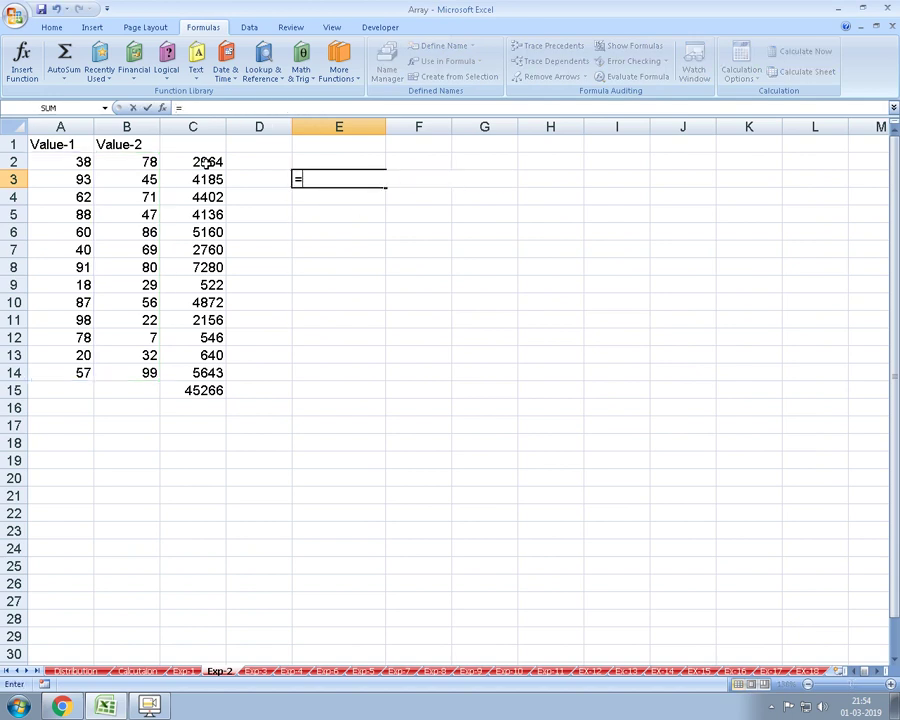
pyautogui.write('sum')
pyautogui.press('Tab')
pyautogui.press('Left')
pyautogui.press('Left')
pyautogui.press('Left')
pyautogui.press('Left')
pyautogui.press('Up')
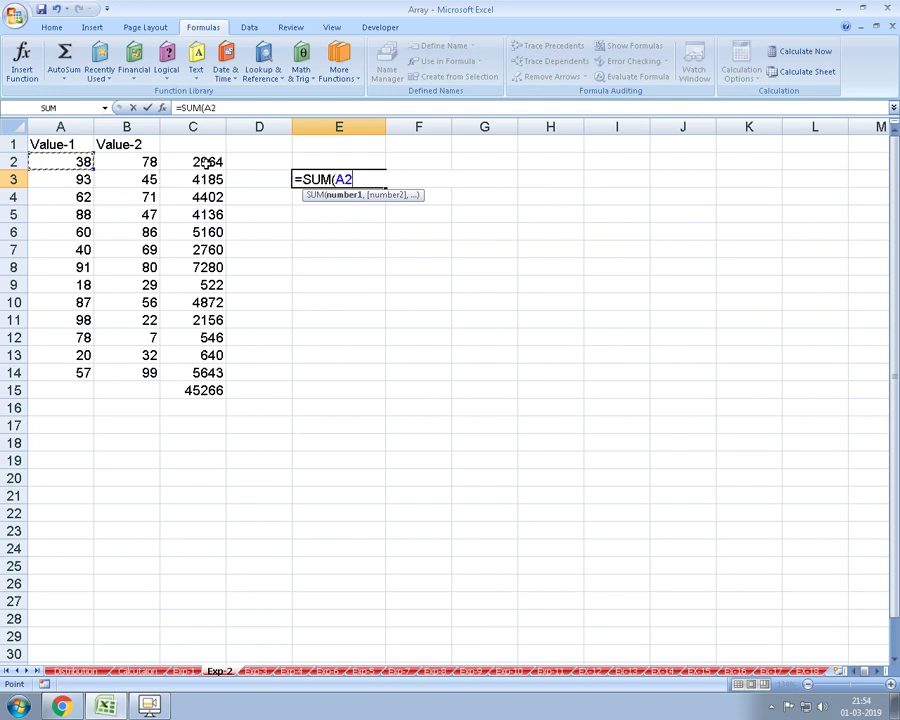
pyautogui.hotkey('ctrl', 'shift', 'Down')
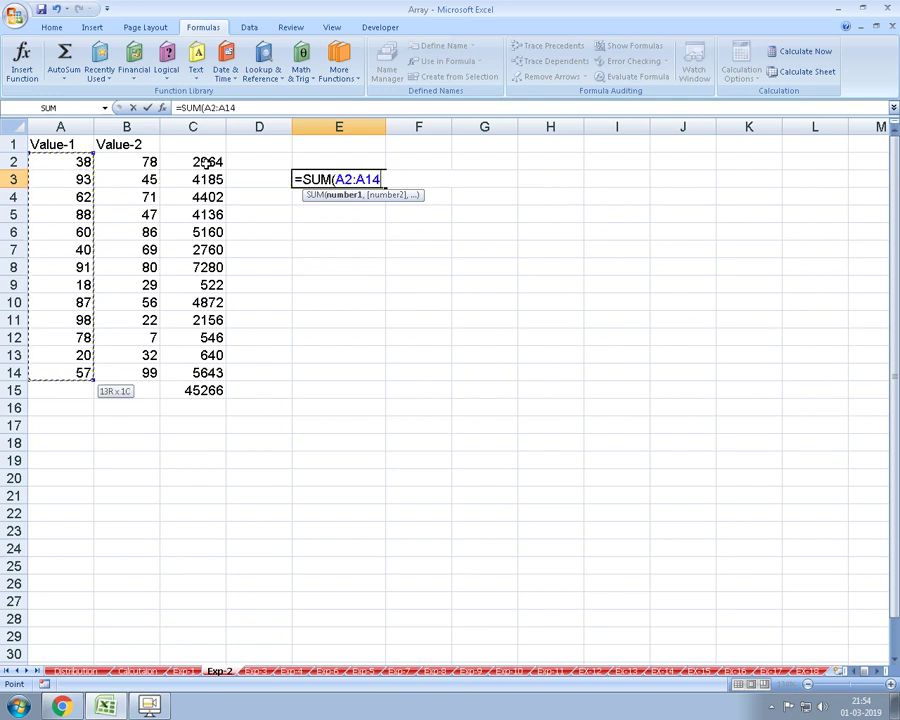
pyautogui.write('*')
pyautogui.press('Left')
pyautogui.press('Left')
pyautogui.press('Left')
pyautogui.press('Up')
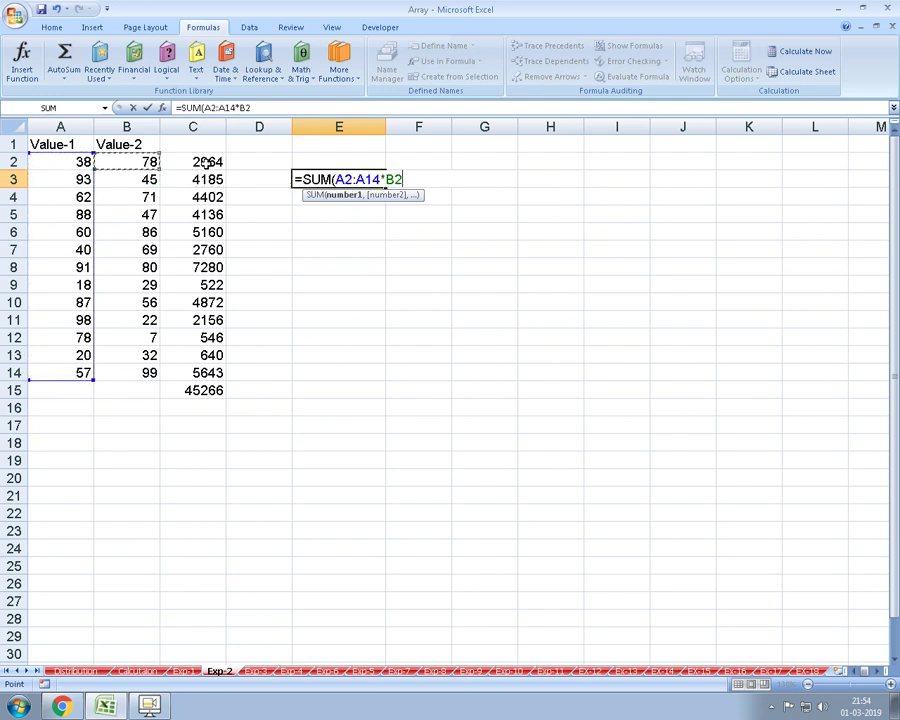
pyautogui.hotkey('ctrl', 'shift', 'Down')
pyautogui.press('Return')
# - Commit E3 as the array formula {=SUM(A2:A14*B2:B14)}, giving 45266 to match C15
pyautogui.press('Up')
pyautogui.press('F2')
pyautogui.hotkey('ctrl', 'shift', 'Return')
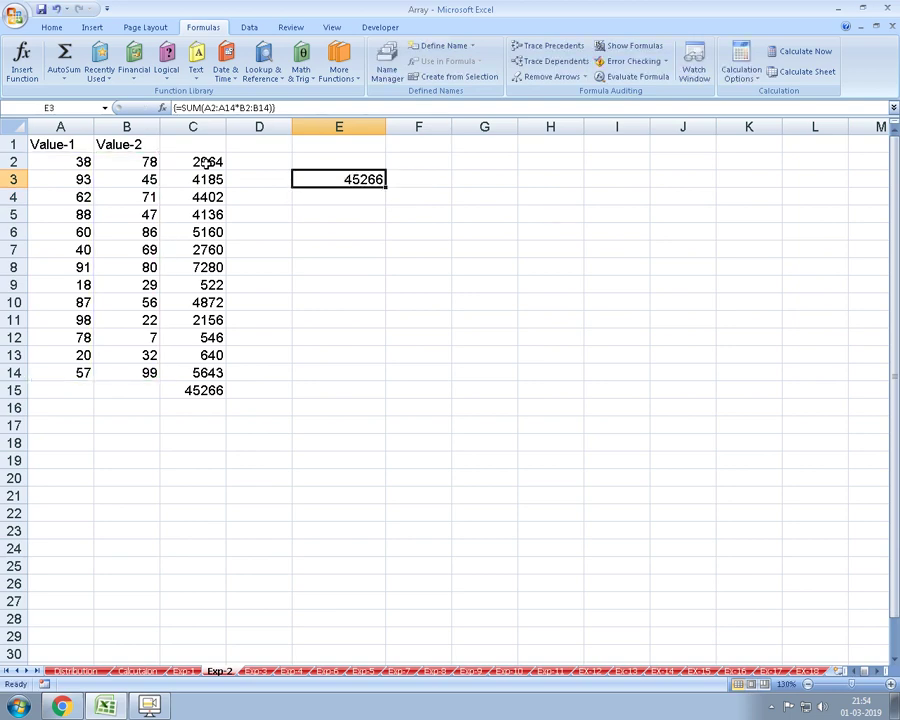
# - Switch to the Exp-3 sheet
pyautogui.click(255, 670)
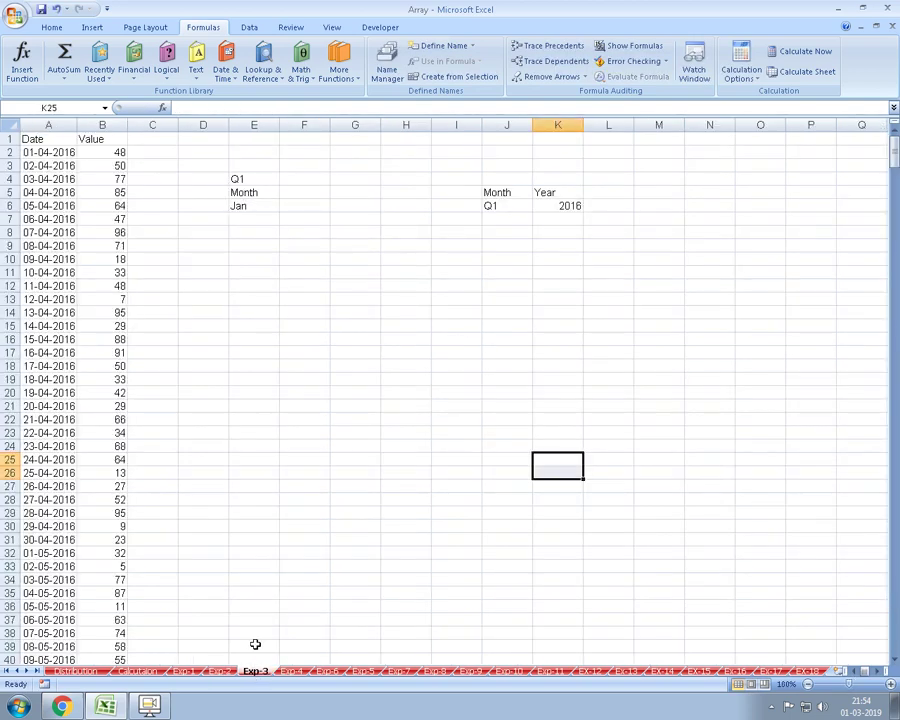
pyautogui.keyDown('ctrl'); pyautogui.scroll(1, 255, 417); pyautogui.keyUp('ctrl')
pyautogui.scroll(1, 255, 417)
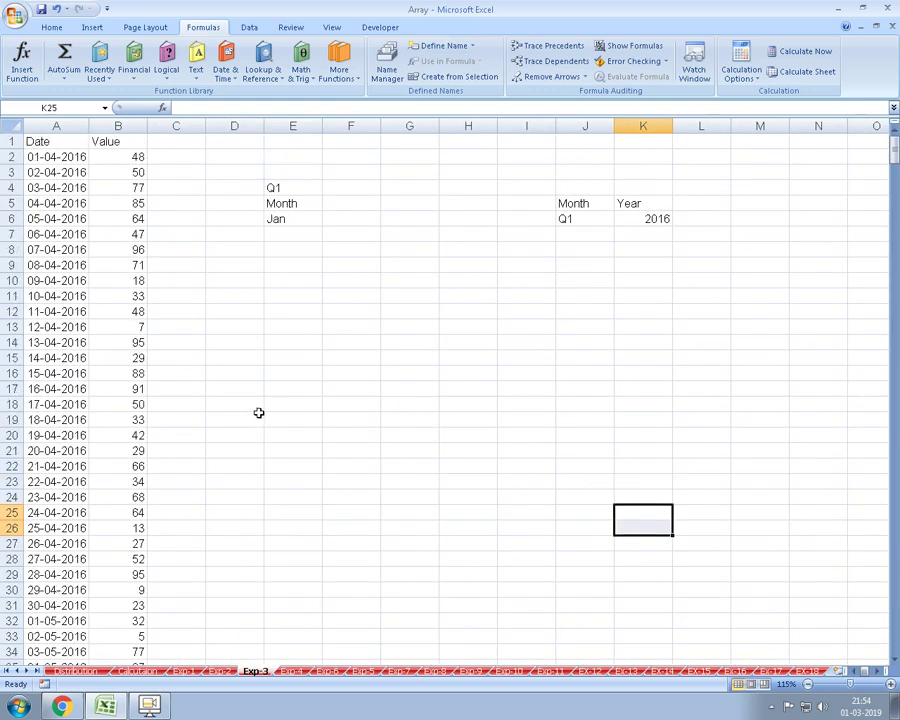
# - Widen column A so the dates display fully
pyautogui.click(256, 405)
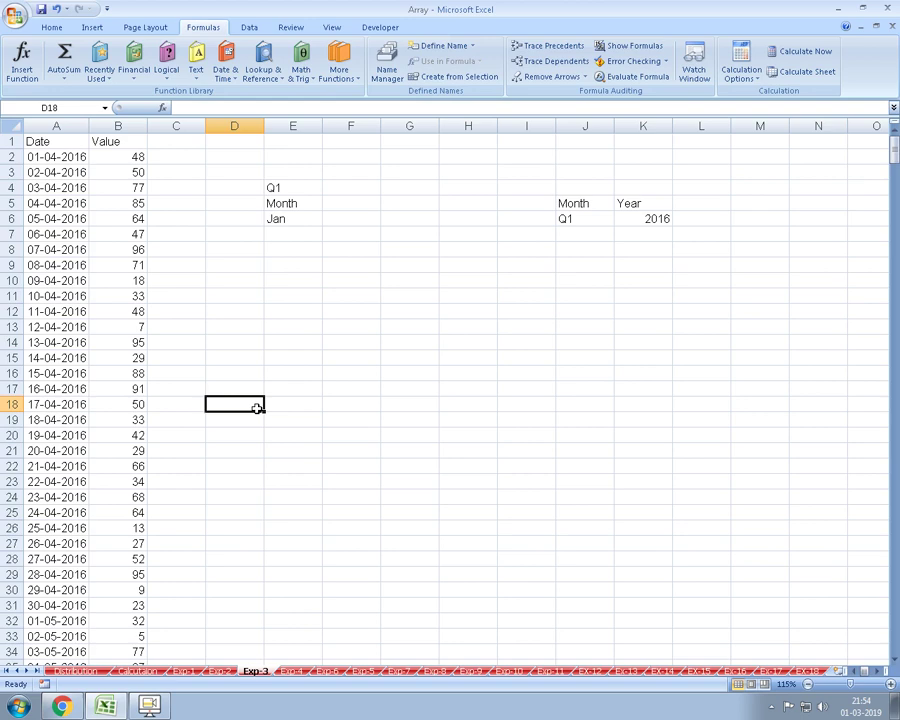
pyautogui.keyDown('ctrl'); pyautogui.scroll(1, 257, 407); pyautogui.keyUp('ctrl')
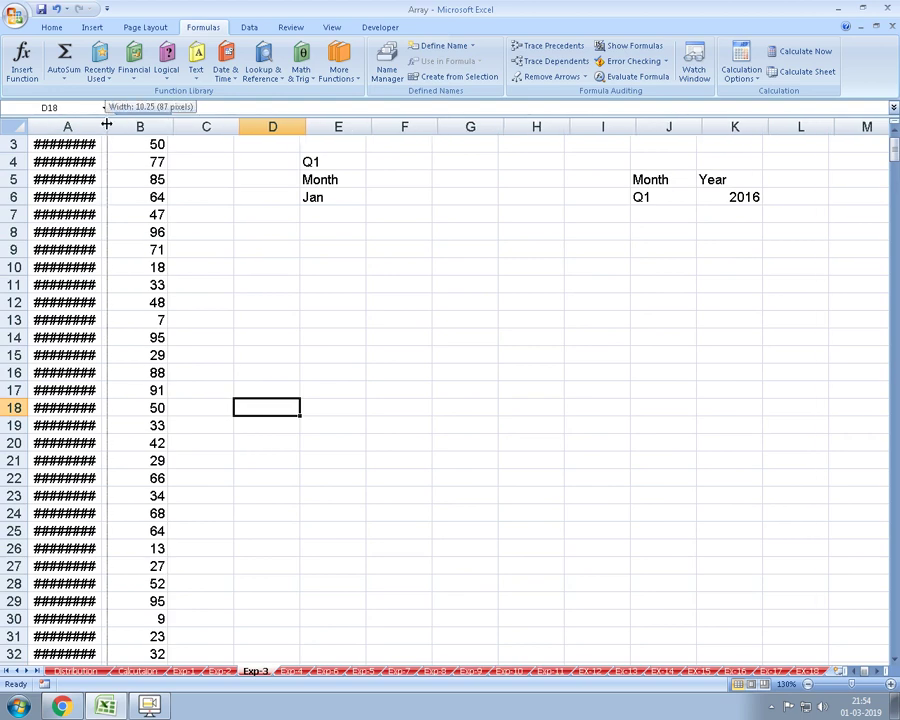
pyautogui.moveTo(104, 124); pyautogui.dragTo(118, 124)
pyautogui.click(292, 302)
pyautogui.scroll(1, 286, 311)
# - Add the heading 'Sum Value' in F5 beside the Month heading
pyautogui.click(340, 229)
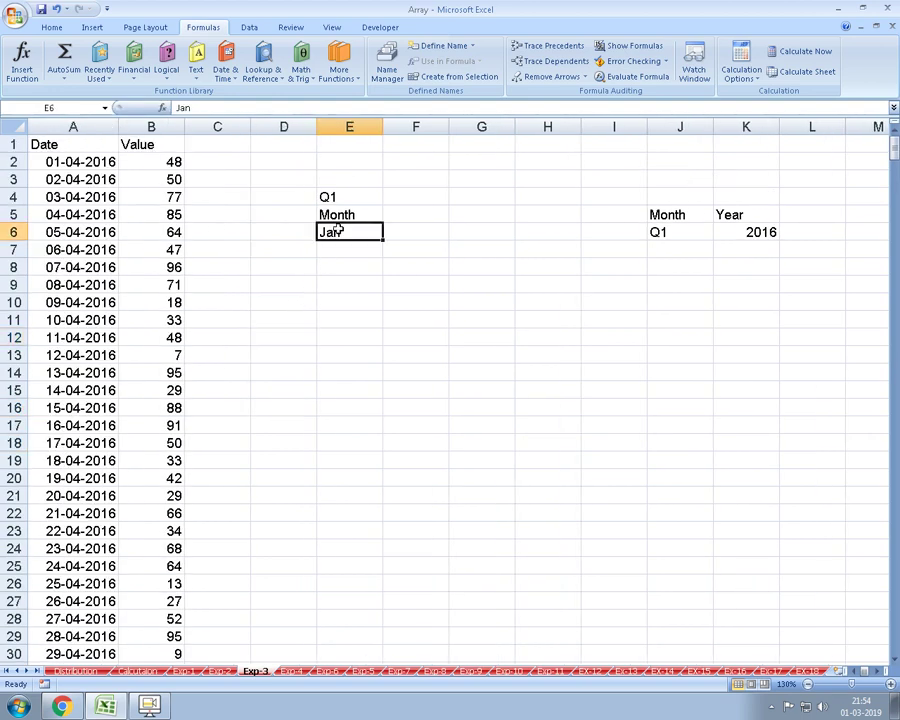
pyautogui.click(421, 229)
pyautogui.click(412, 207)
pyautogui.write('va')
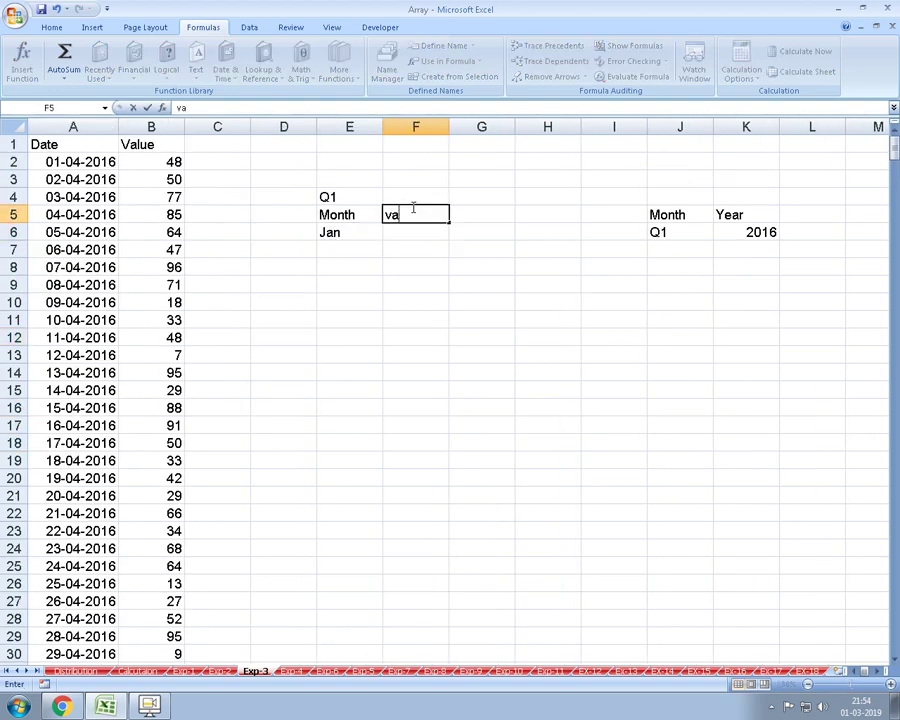
pyautogui.press('BackSpace')
pyautogui.press('BackSpace')
pyautogui.write('Sum ')
pyautogui.write('Value')
pyautogui.press('Return')
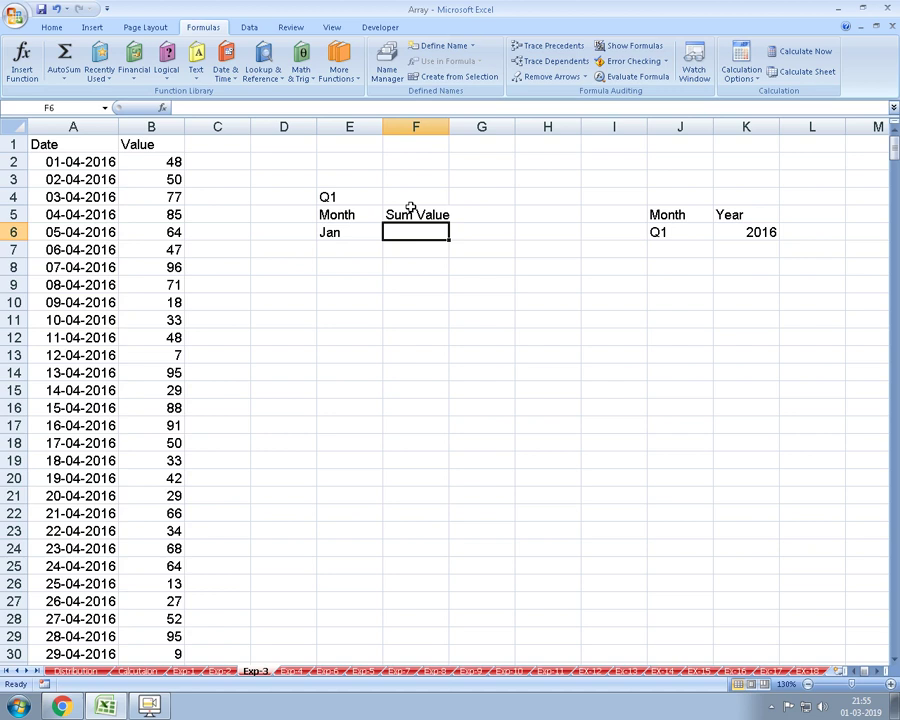
pyautogui.press('Left')
pyautogui.press('Left')
pyautogui.press('Left')
pyautogui.press('Left')
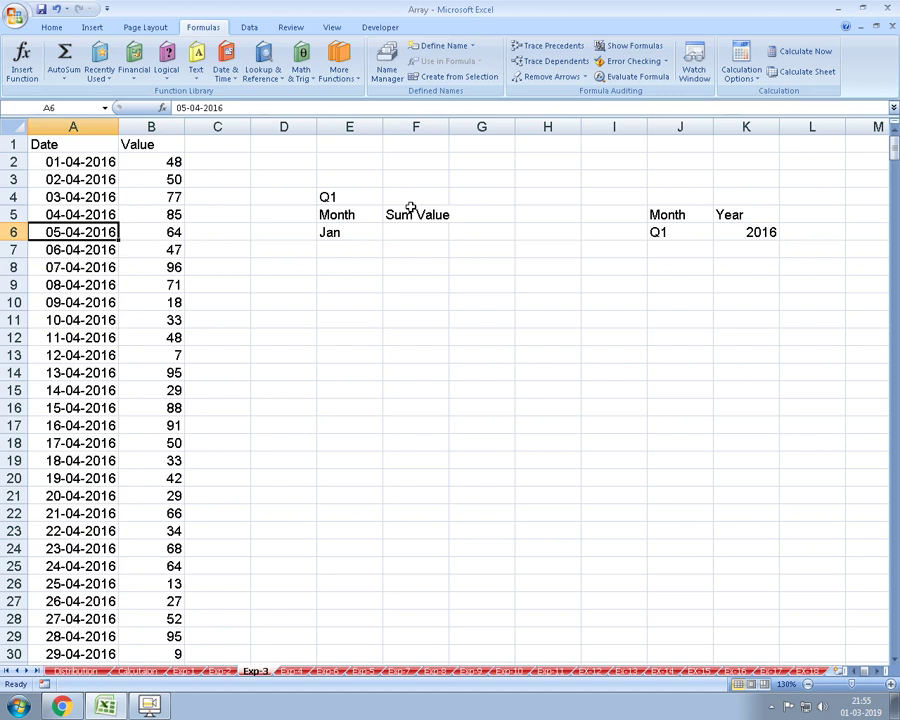
# - Insert a blank column at D and move to C2 for the month helper
pyautogui.hotkey('ctrl', 'Home')
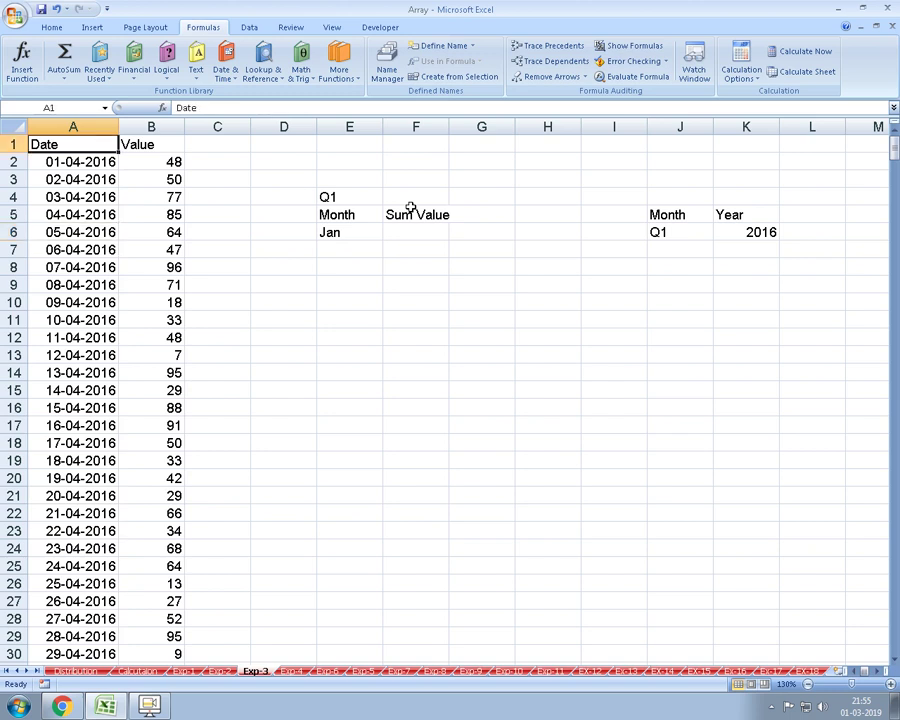
pyautogui.press('Right')
pyautogui.press('Right')
pyautogui.press('Right')
pyautogui.hotkey('ctrl', 'space')
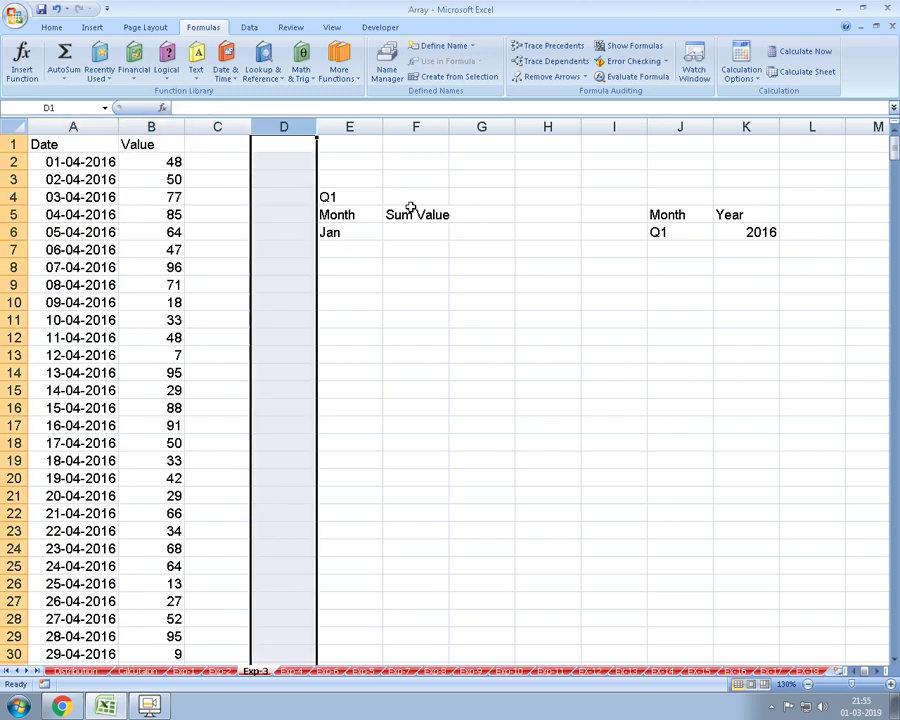
pyautogui.hotkey('ctrl', 'shift', '+')
pyautogui.press('Left')
pyautogui.press('Down')
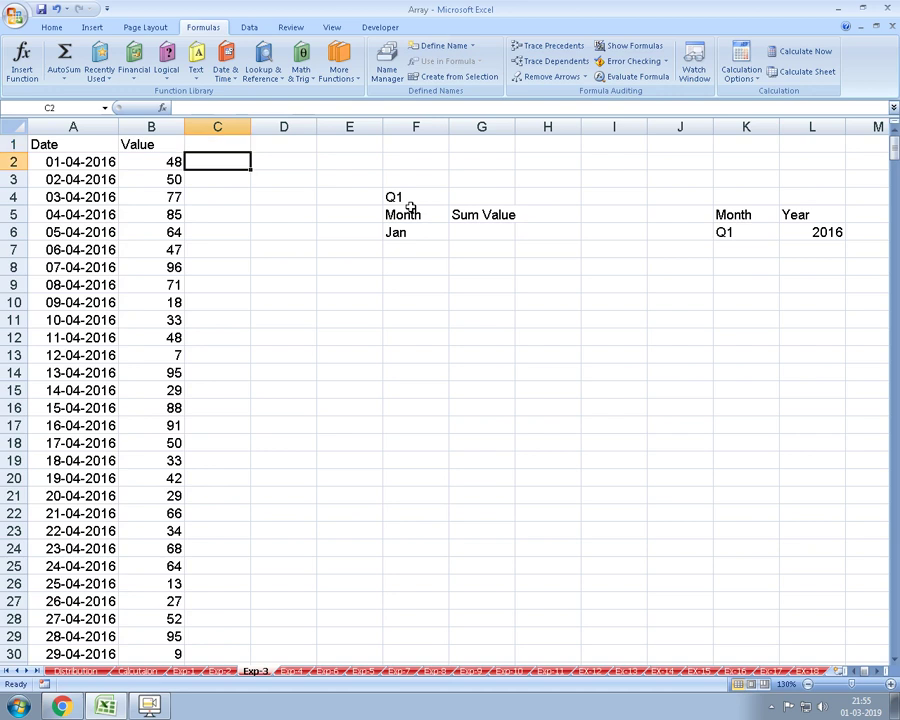
# - Enter =TEXT(A2,"MMM") in C2 to show the date's month abbreviation
pyautogui.write('=tex')
pyautogui.press('Tab')
pyautogui.press('Left')
pyautogui.press('Left')
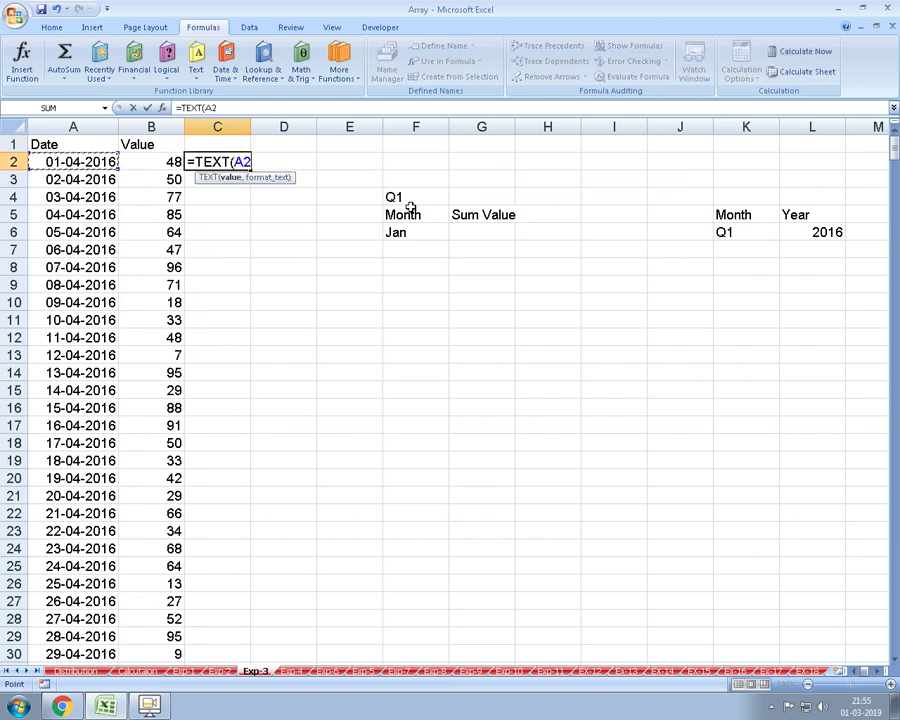
pyautogui.write(',"')
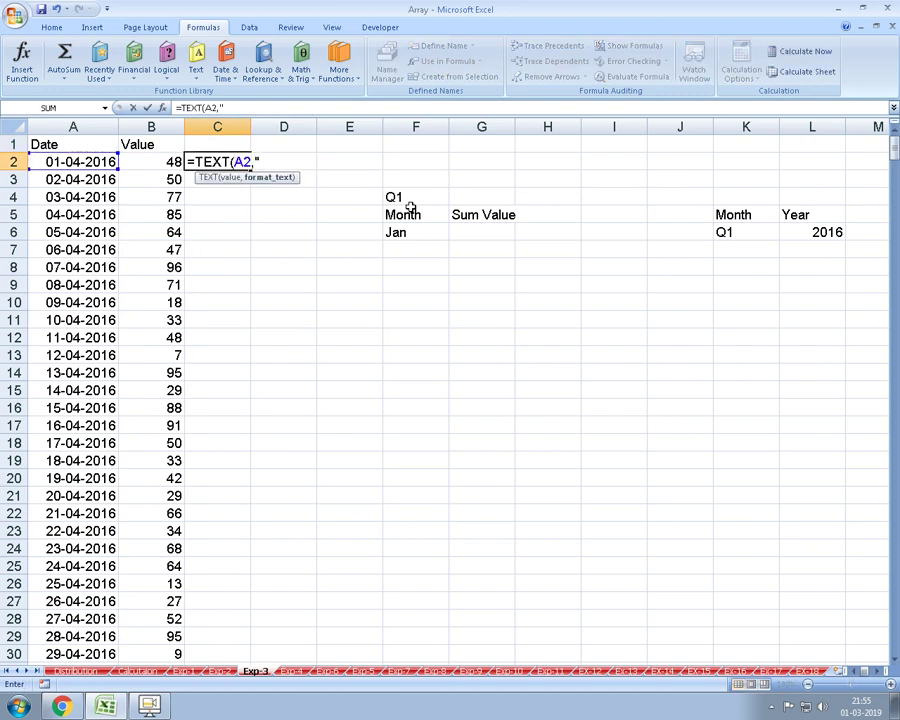
pyautogui.write('MMM")')
pyautogui.press('Return')
# - Fill the month formula down column C from C2 to C621
pyautogui.press('Up')
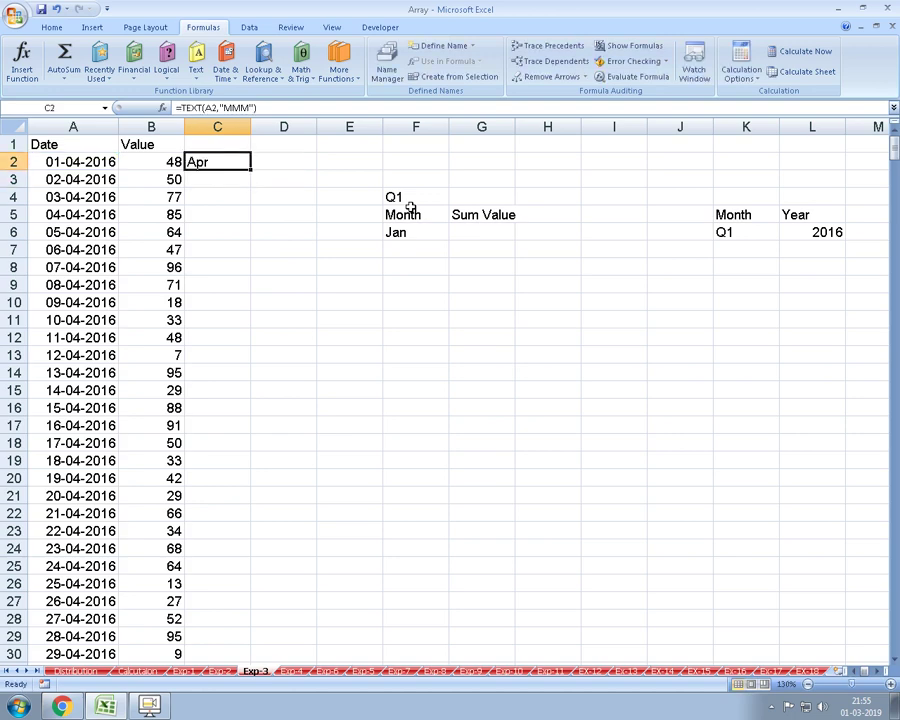
pyautogui.press('Left')
pyautogui.hotkey('ctrl', 'Down')
pyautogui.press('Right')
pyautogui.hotkey('ctrl', 'shift', 'Up')
pyautogui.hotkey('ctrl', 'd')
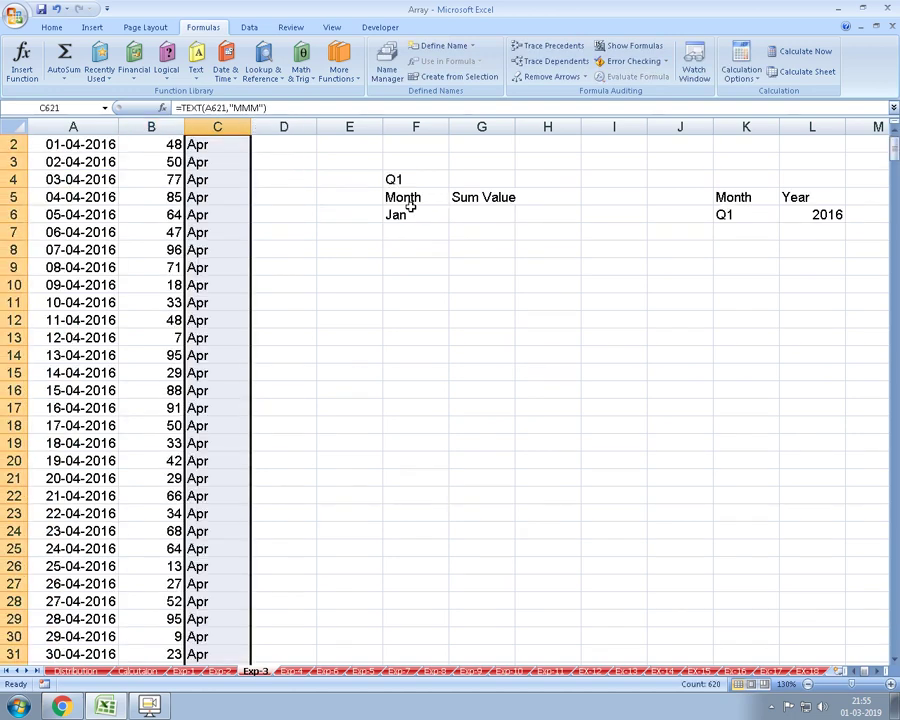
pyautogui.hotkey('ctrl', 'Up')
pyautogui.press('Up')
# - Cancel an accidental '01-1-' entry in A2 and move to cell D2
pyautogui.press('Down')
pyautogui.press('Down')
pyautogui.press('Left')
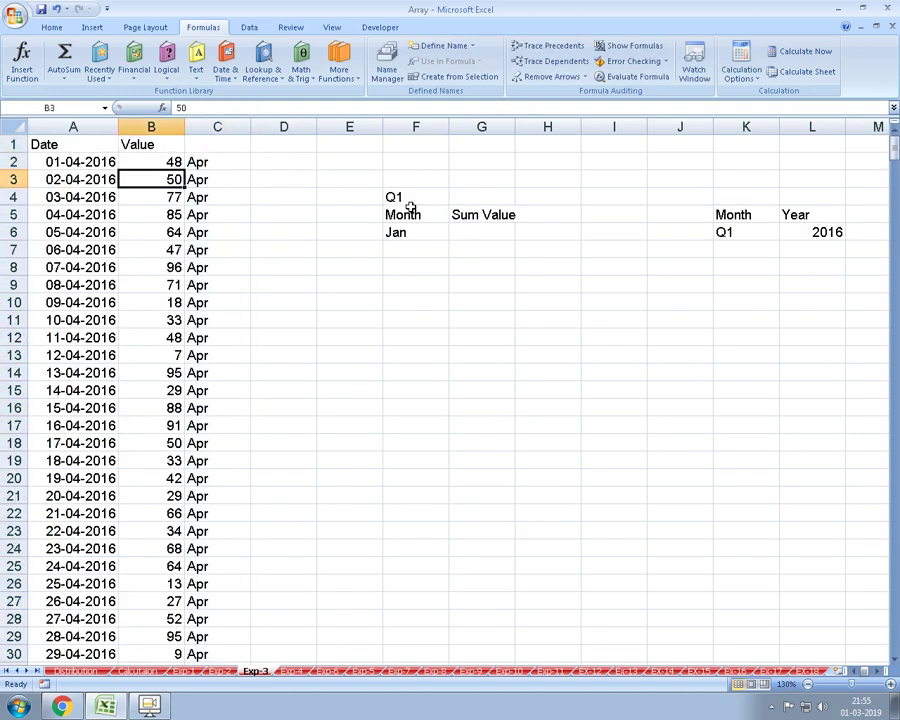
pyautogui.press('Up')
pyautogui.press('Left')
pyautogui.write('01-1-')
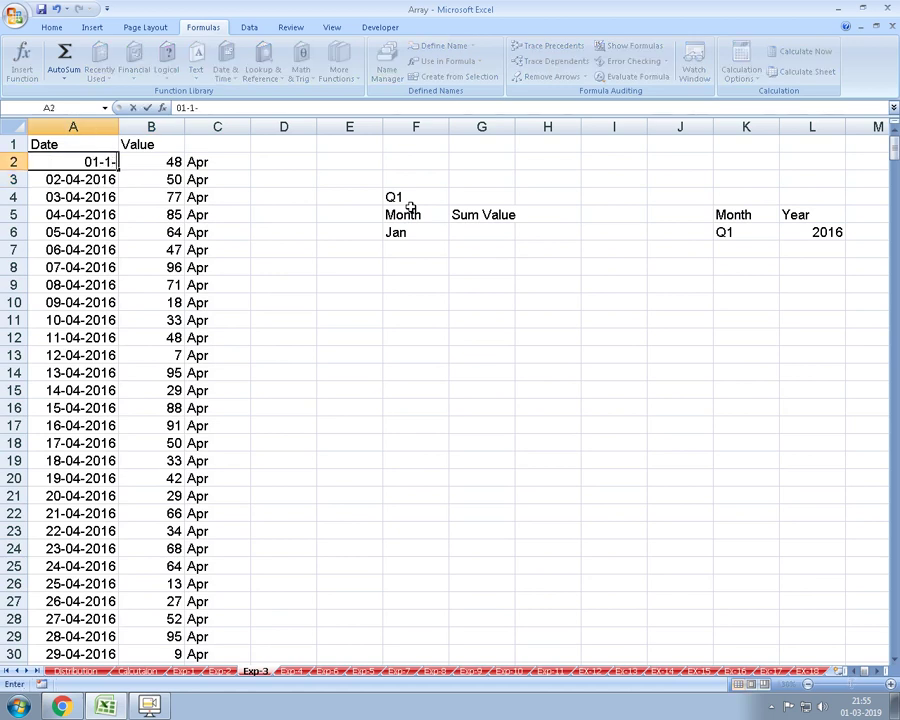
pyautogui.press('Escape')
pyautogui.press('Right')
pyautogui.press('Right')
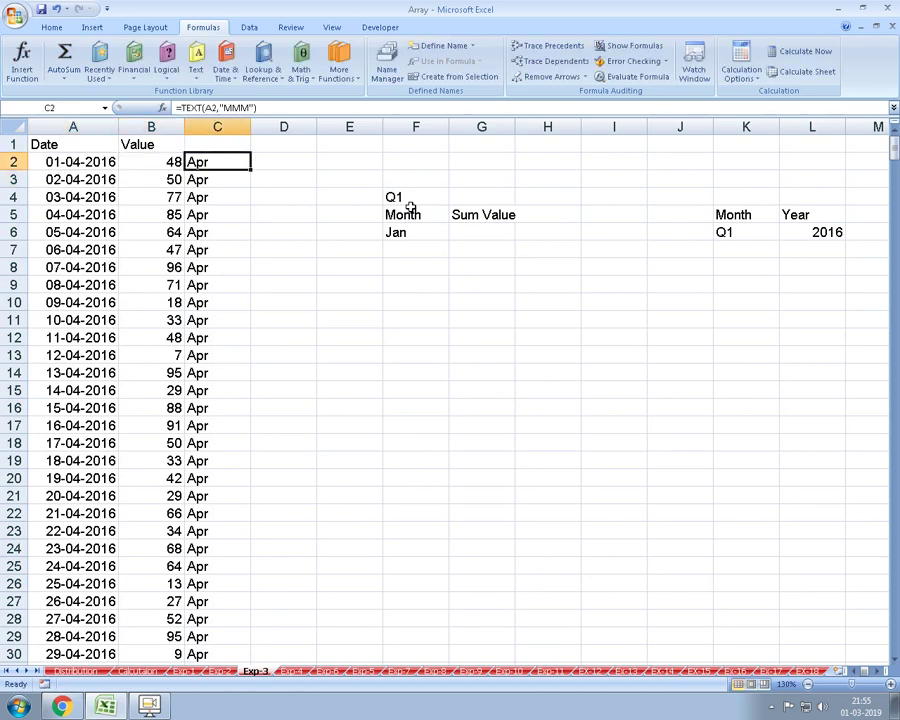
pyautogui.press('Right')
# - Enter =IF(C2="JAN",B2,0) in D2, correcting the misspelled month
pyautogui.write('=')
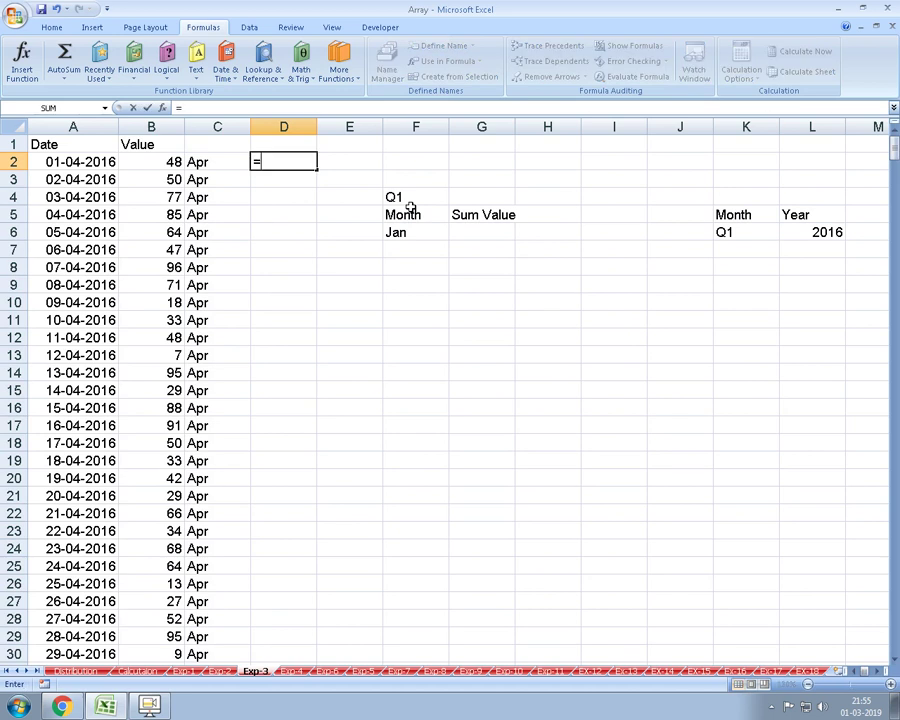
pyautogui.write('IF(')
pyautogui.press('Left')
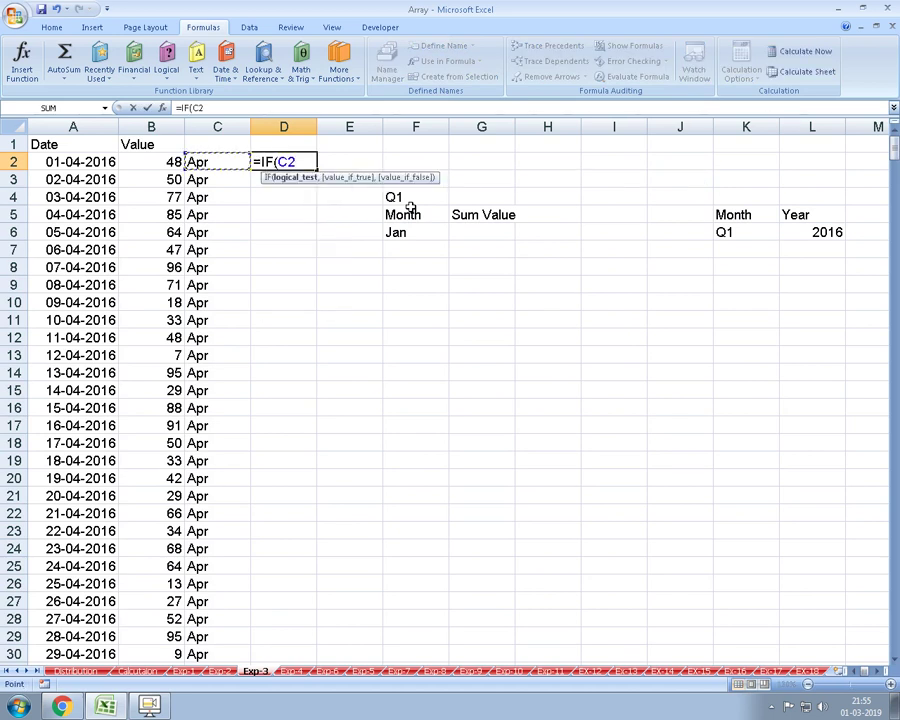
pyautogui.write('="JAUN')
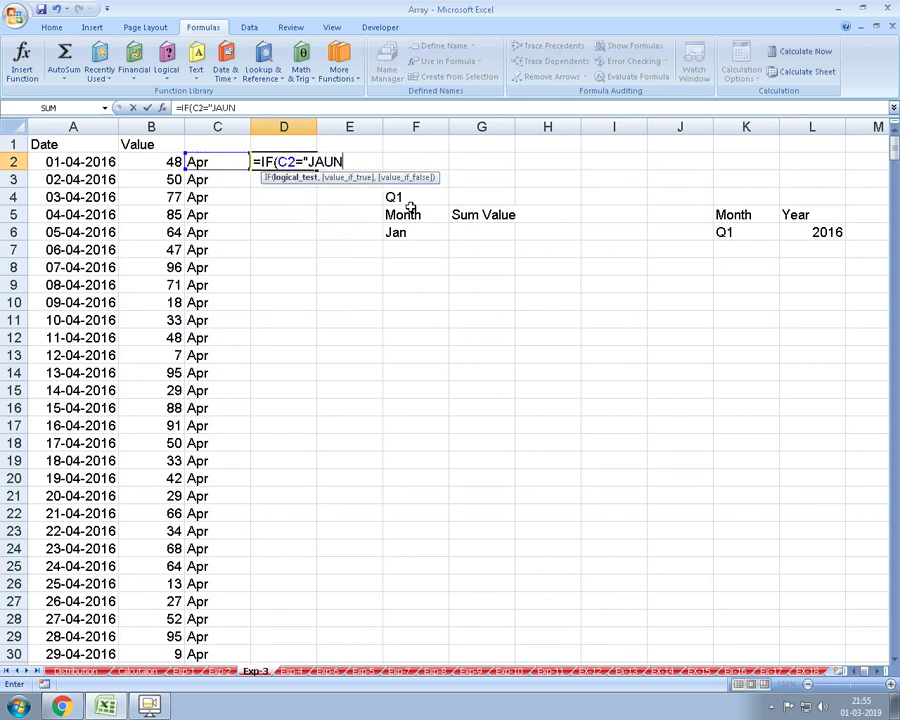
pyautogui.press('BackSpace')
pyautogui.press('BackSpace')
pyautogui.write('N"')
pyautogui.write(',')
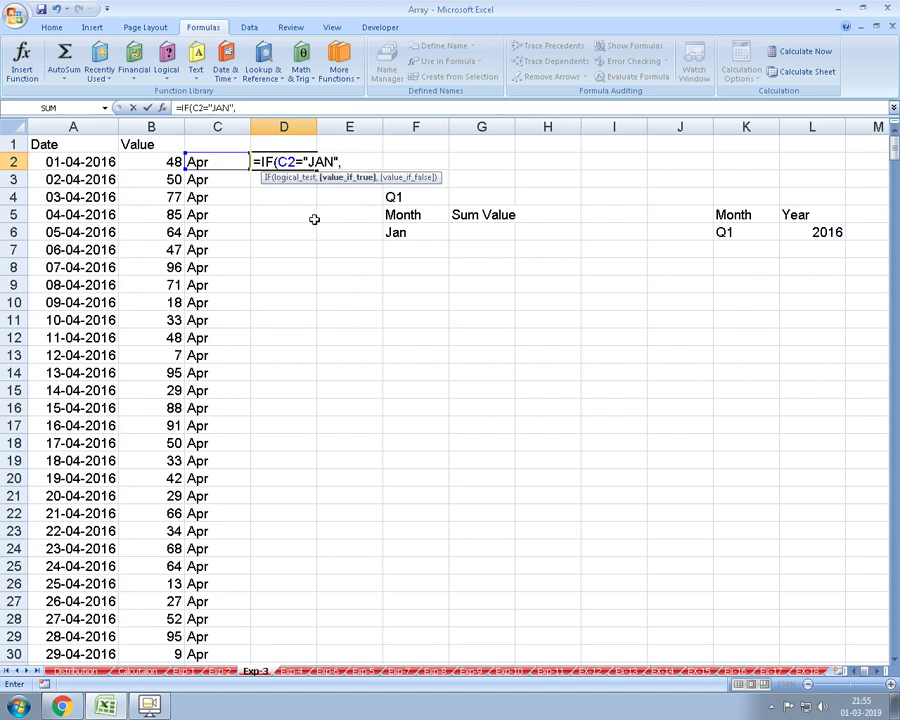
pyautogui.click(150, 162)
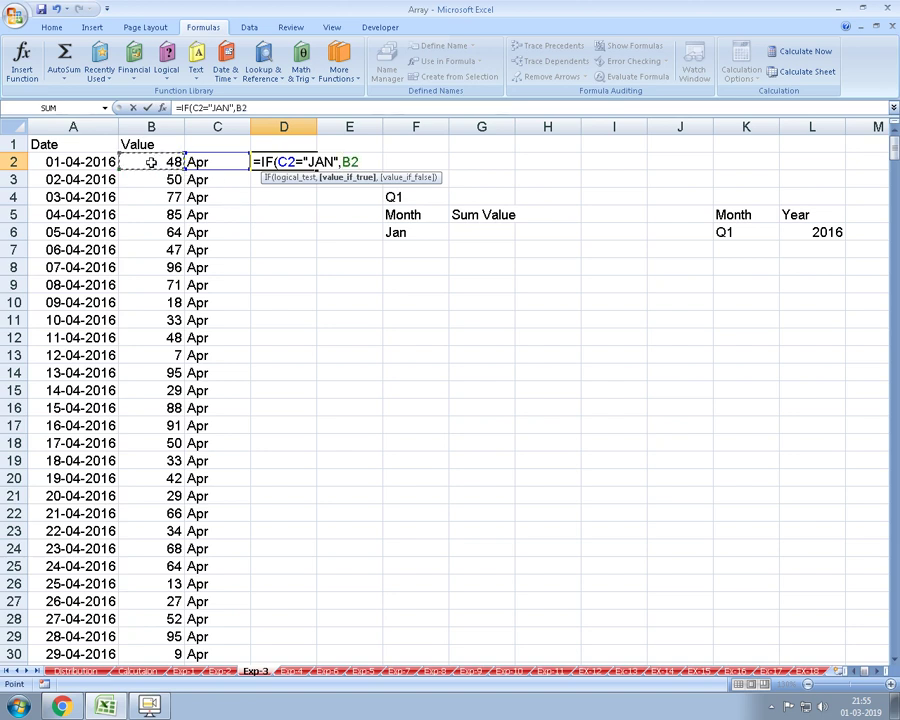
pyautogui.write(',0')
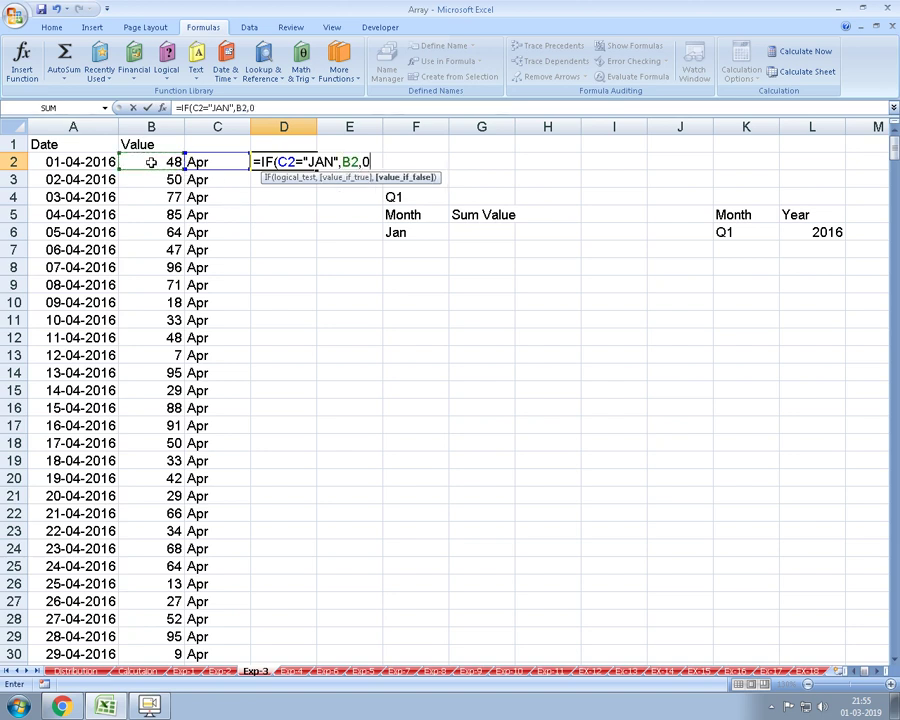
pyautogui.press('Return')
# - Fill the IF formula down column D to D621
pyautogui.press('Up')
pyautogui.hotkey('ctrl', 'Left')
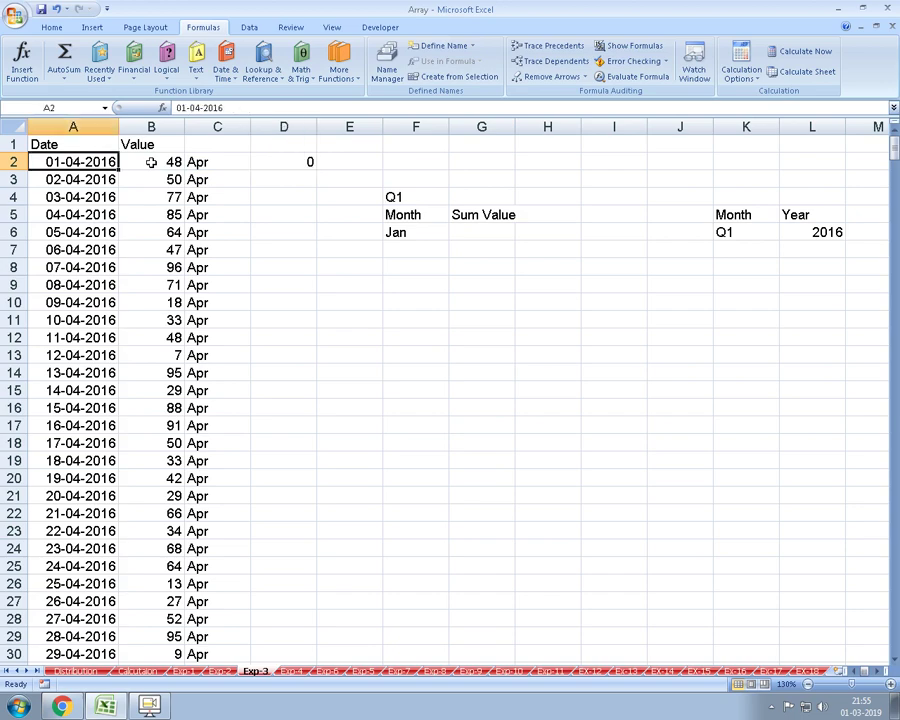
pyautogui.press('Right')
pyautogui.press('Right')
pyautogui.hotkey('ctrl', 'Down')
pyautogui.press('Right')
pyautogui.hotkey('ctrl', 'shift', 'Up')
pyautogui.hotkey('ctrl', 'd')
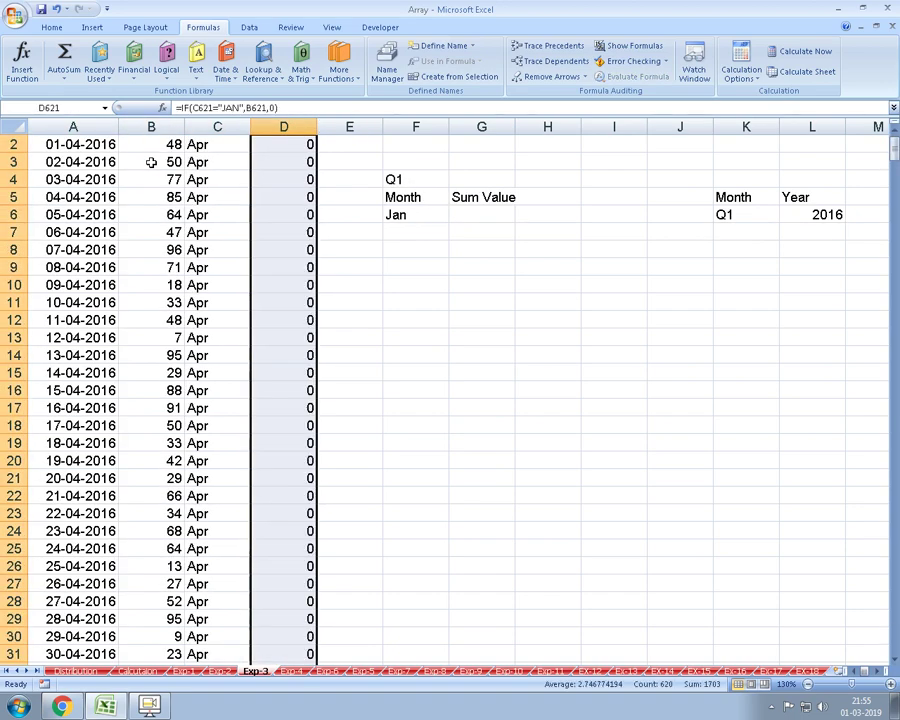
# - Scroll down and check a January row's result in D283
pyautogui.scroll(-8, 339, 331)
pyautogui.scroll(-17, 320, 392)
pyautogui.scroll(-7, 316, 396)
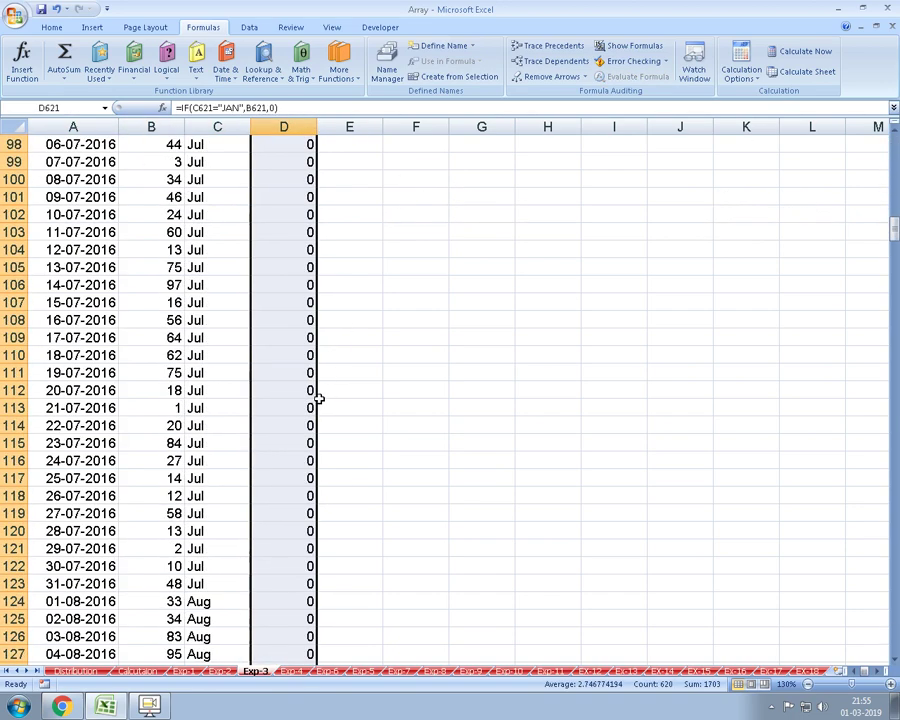
pyautogui.scroll(-18, 302, 453)
pyautogui.scroll(-16, 302, 453)
pyautogui.scroll(-15, 311, 473)
pyautogui.scroll(-11, 313, 473)
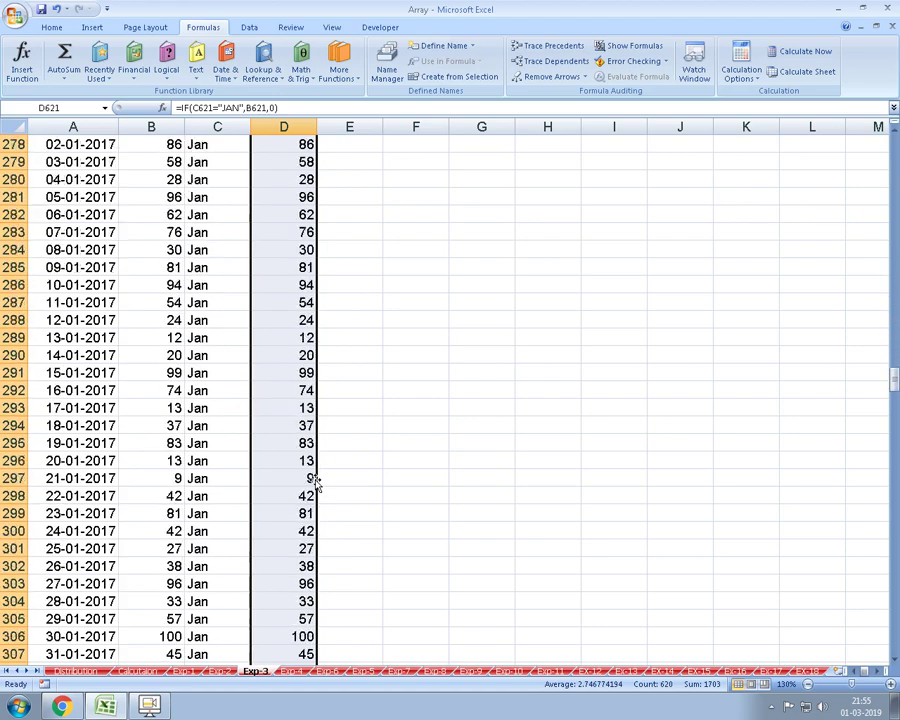
pyautogui.scroll(-10, 315, 481)
pyautogui.scroll(7, 315, 480)
pyautogui.scroll(1, 317, 474)
pyautogui.scroll(2, 300, 455)
pyautogui.scroll(4, 296, 449)
pyautogui.click(296, 446)
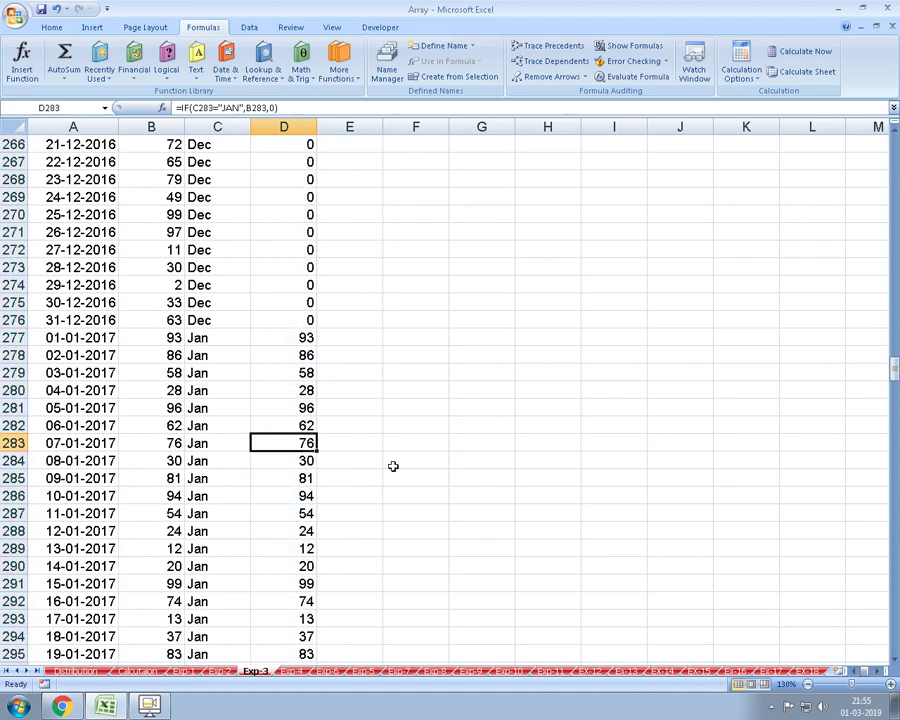
# - Total the January values with =SUM(D2:D621) in E2, giving 1703
pyautogui.hotkey('ctrl', 'Up')
pyautogui.press('Up')
pyautogui.press('Right')
pyautogui.press('Right')
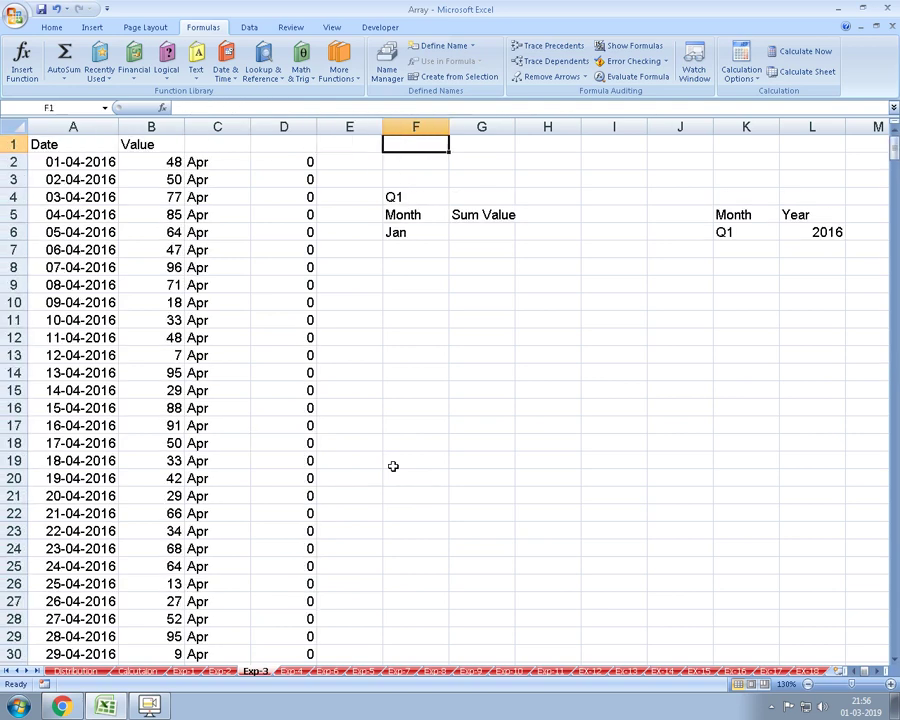
pyautogui.press('Left')
pyautogui.press('Down')
pyautogui.write('=SUM(')
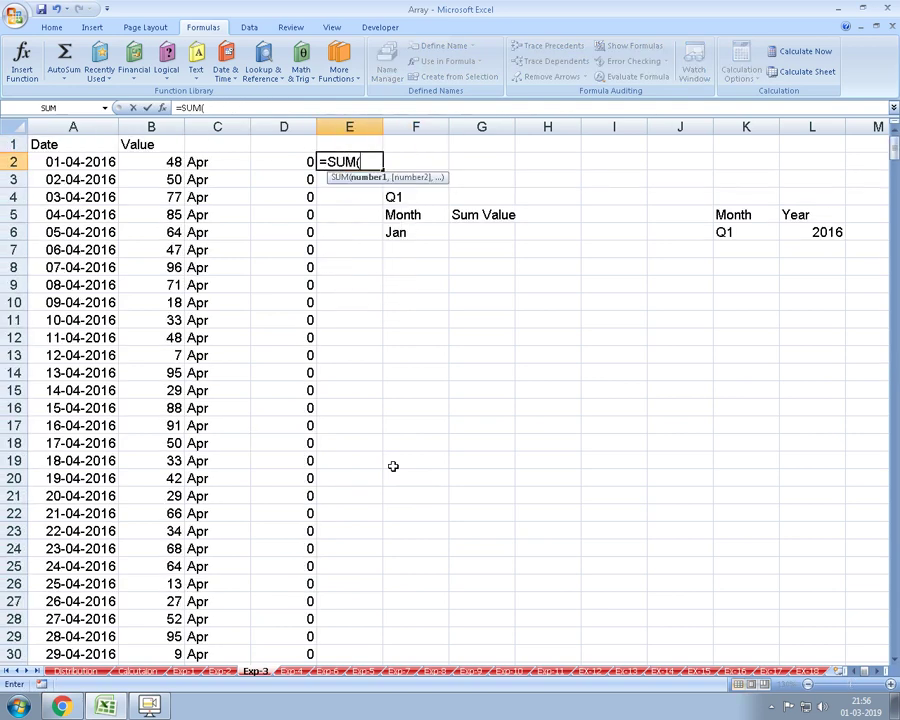
pyautogui.hotkey('ctrl', 'shift', 'Down')
pyautogui.press('Return')
pyautogui.press('Up')
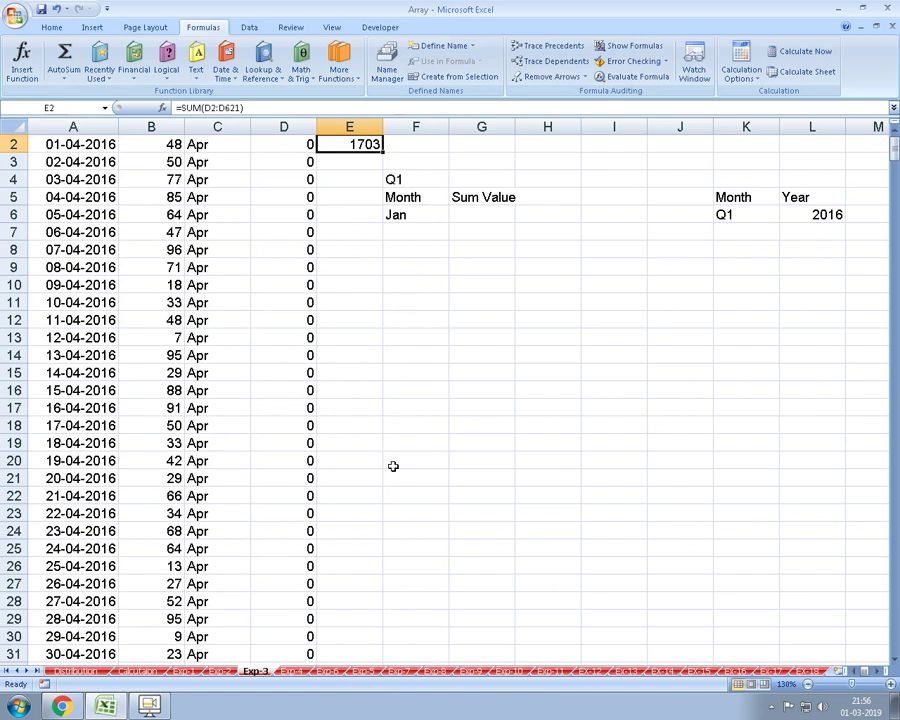
# - Insert blank columns at F to shift the Q1 table right
pyautogui.press('Right')
pyautogui.press('Right')
pyautogui.press('Left')
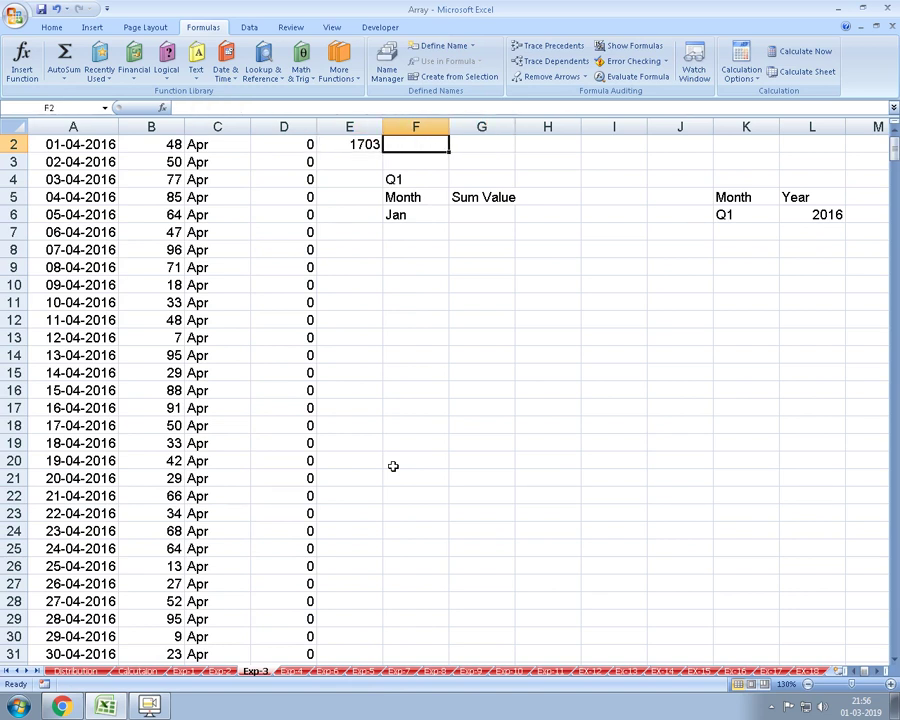
pyautogui.hotkey('ctrl', 'space')
pyautogui.hotkey('ctrl', 'shift', '+')
pyautogui.hotkey('ctrl', 'shift', '+')
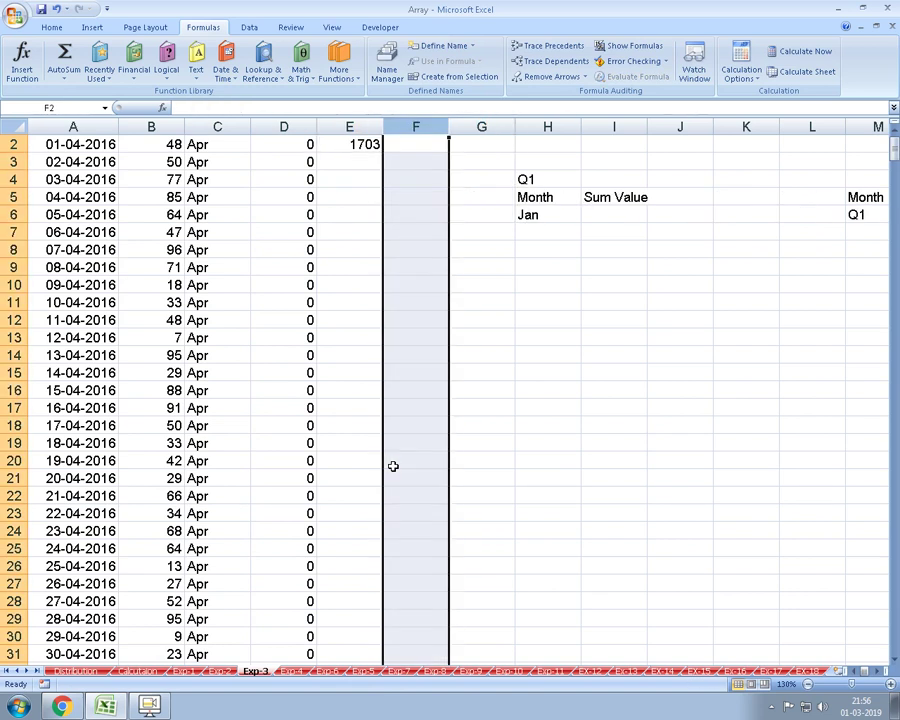
pyautogui.press('Up')
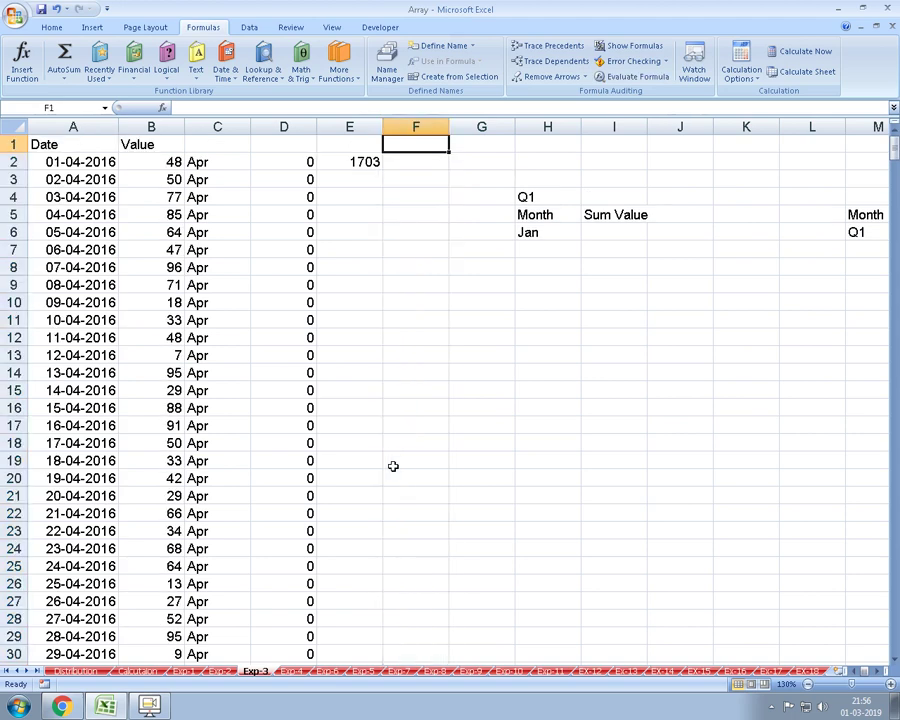
pyautogui.press('Down')
pyautogui.press('Down')
pyautogui.press('Down')
pyautogui.press('Down')
pyautogui.press('Down')
pyautogui.press('Right')
pyautogui.press('Right')
pyautogui.press('Right')
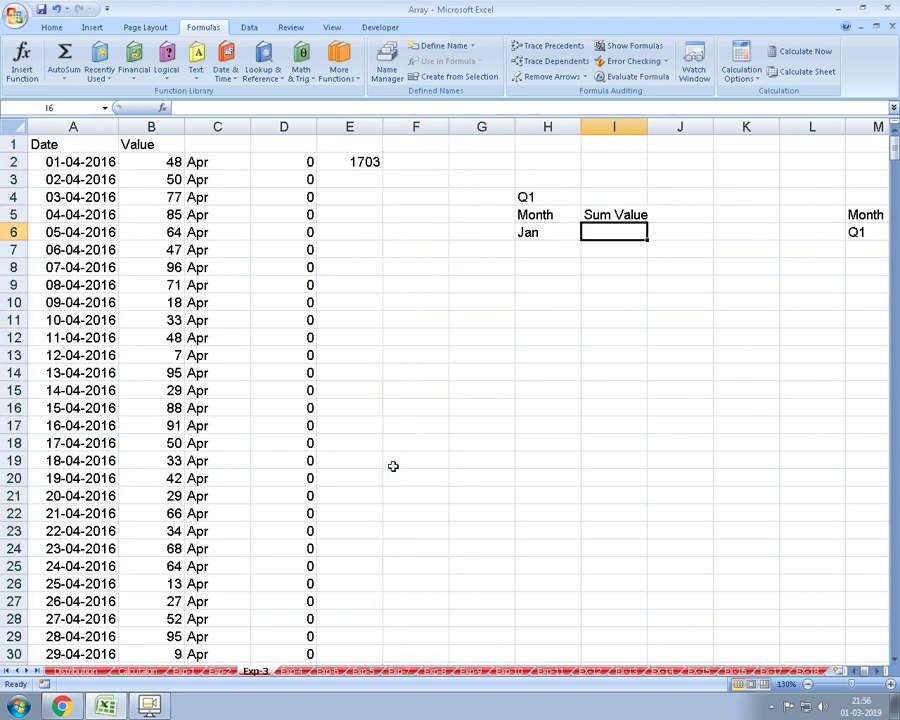
# - Begin typing =SUM(IF(TEXT(A2:A621,"MMMM")= in the Jan Sum Value cell I6
pyautogui.write('=SUMI')
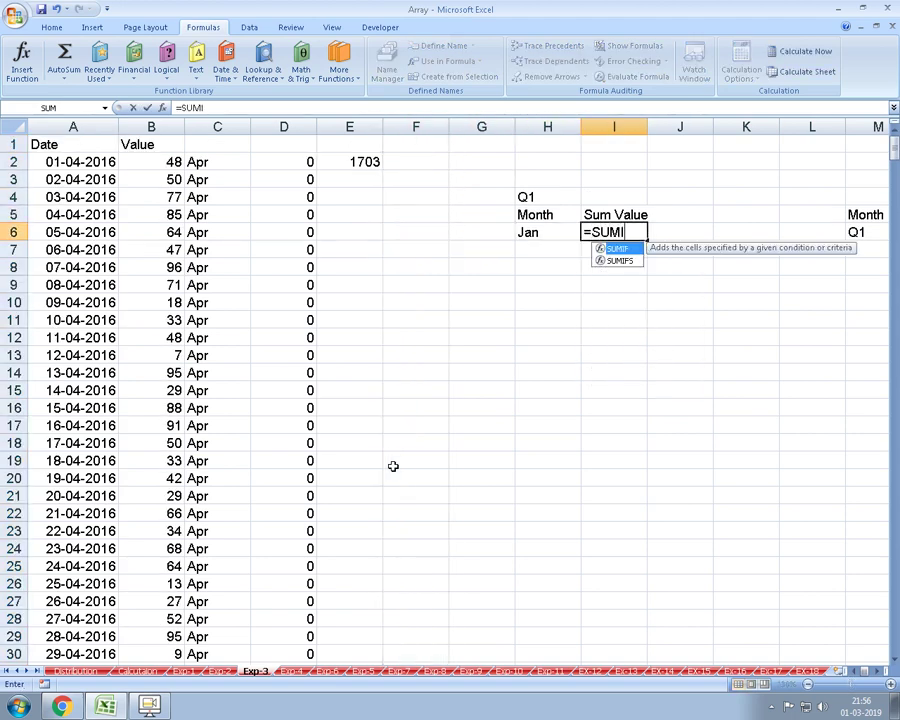
pyautogui.press('BackSpace')
pyautogui.write('(')
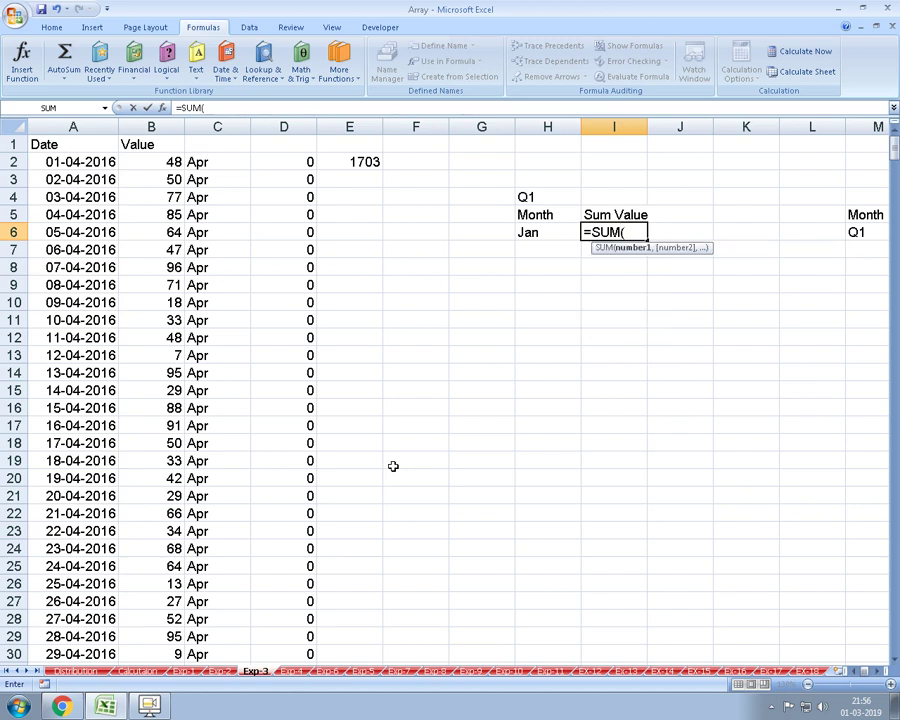
pyautogui.write('IF(')
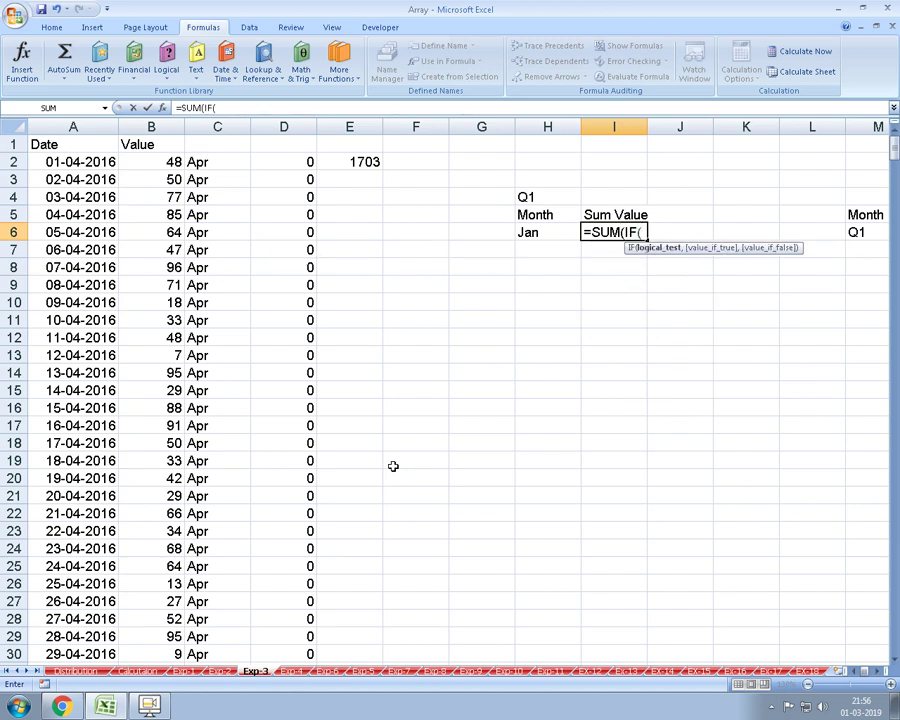
pyautogui.write('TEX')
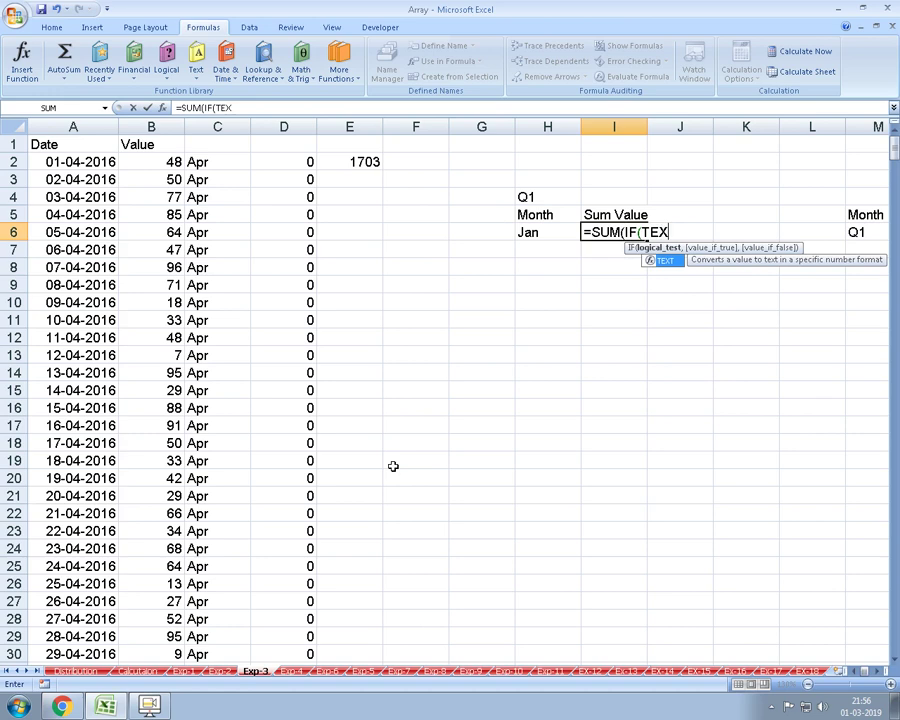
pyautogui.write('T(')
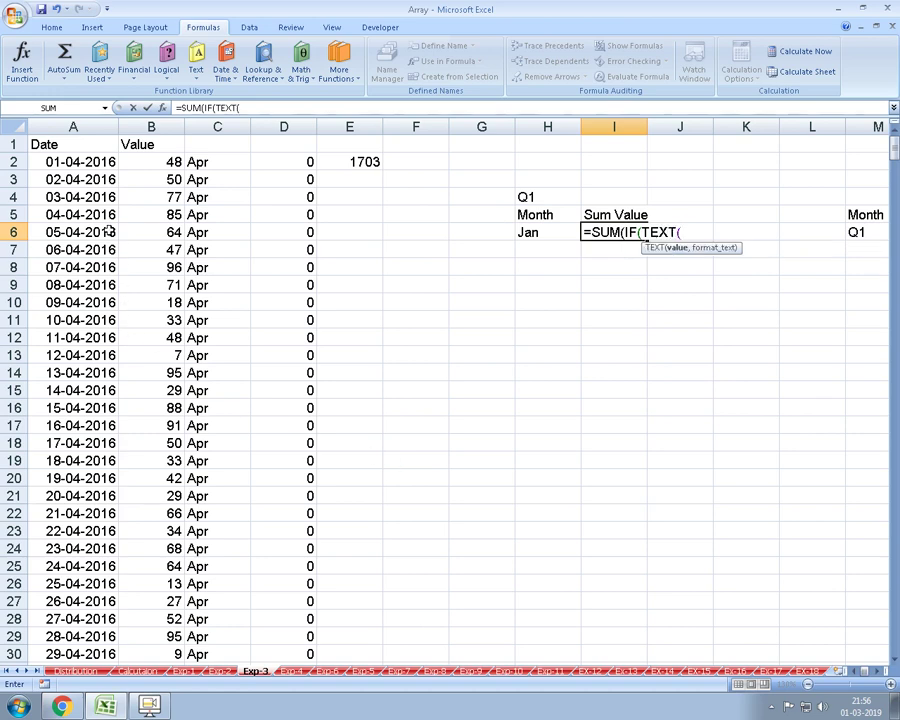
pyautogui.click(72, 161)
pyautogui.hotkey('ctrl', 'shift', 'Down')
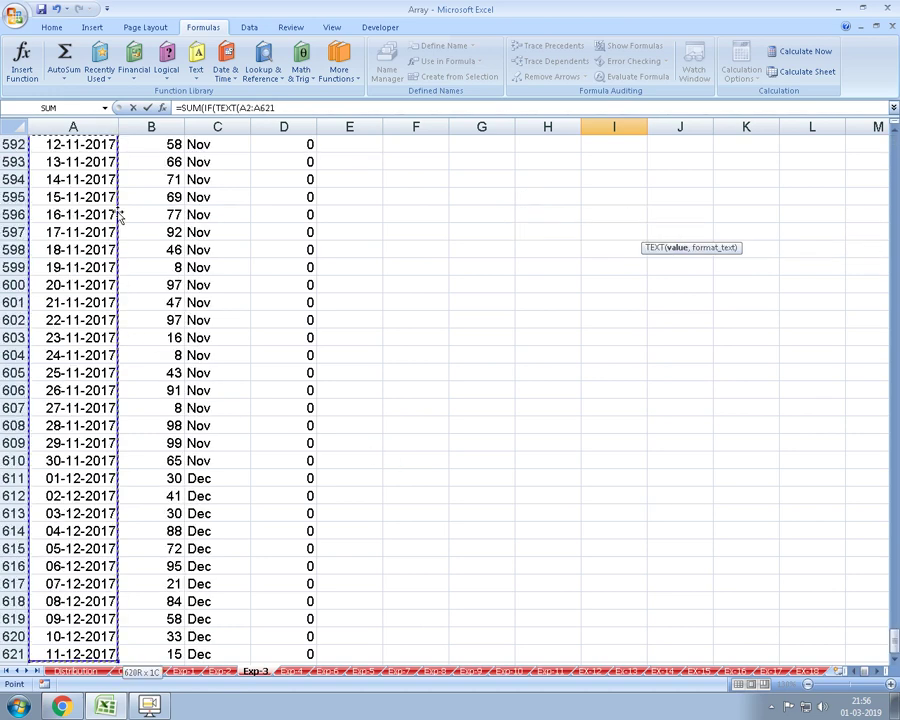
pyautogui.write(',"')
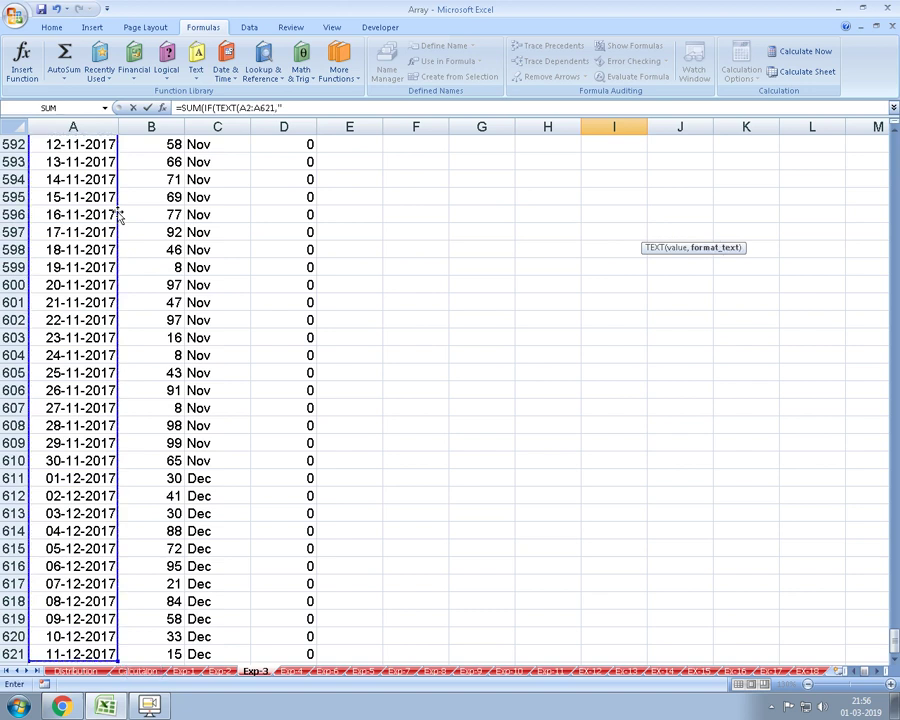
pyautogui.write('MMMM')
pyautogui.write('"')
pyautogui.write(')="')
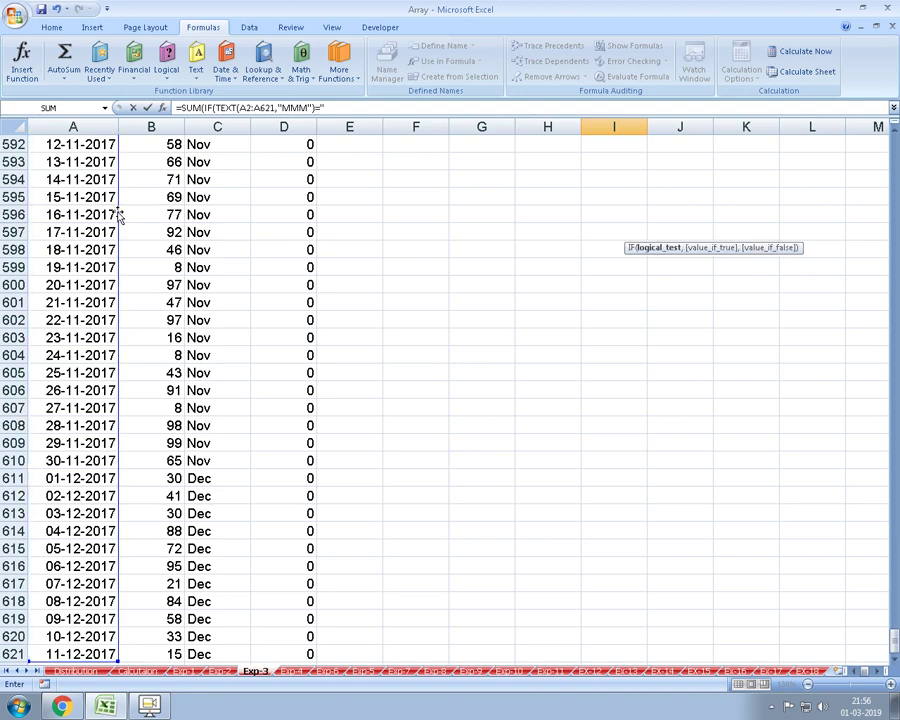
# - Complete the formula comparing against H6 and summing B2:B621, accepting Excel's bracket fix
pyautogui.scroll(9, 120, 213)
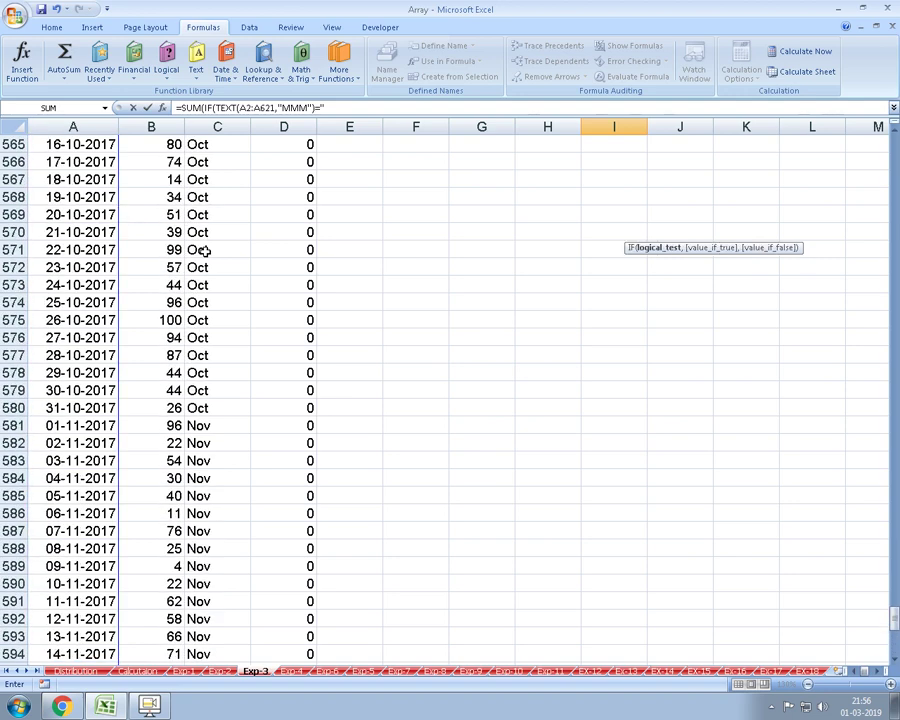
pyautogui.scroll(7, 466, 287)
pyautogui.moveTo(894, 600); pyautogui.dragTo(894, 145)
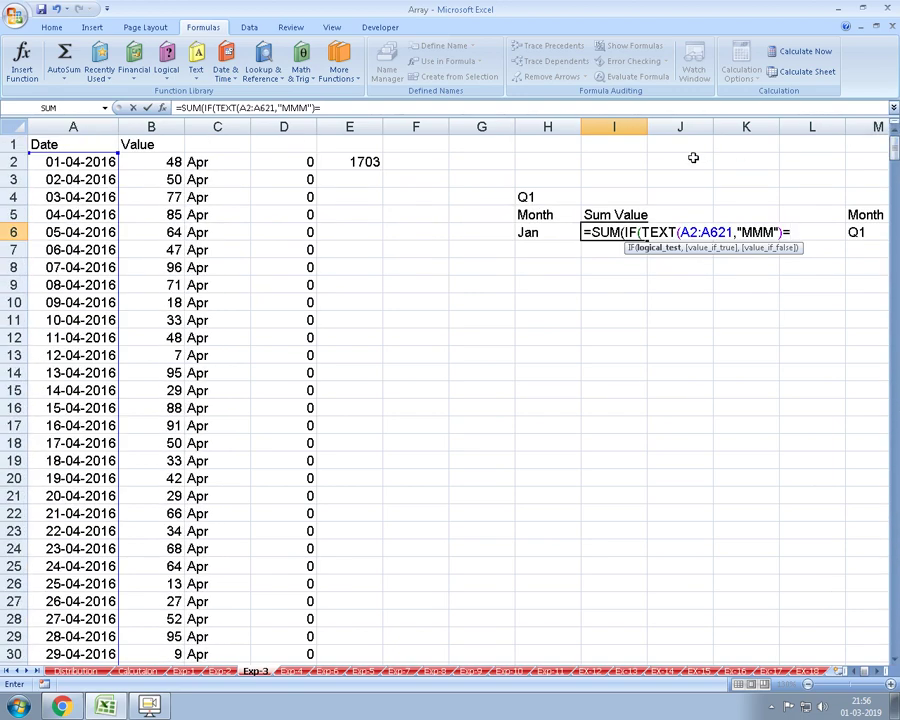
pyautogui.click(540, 231)
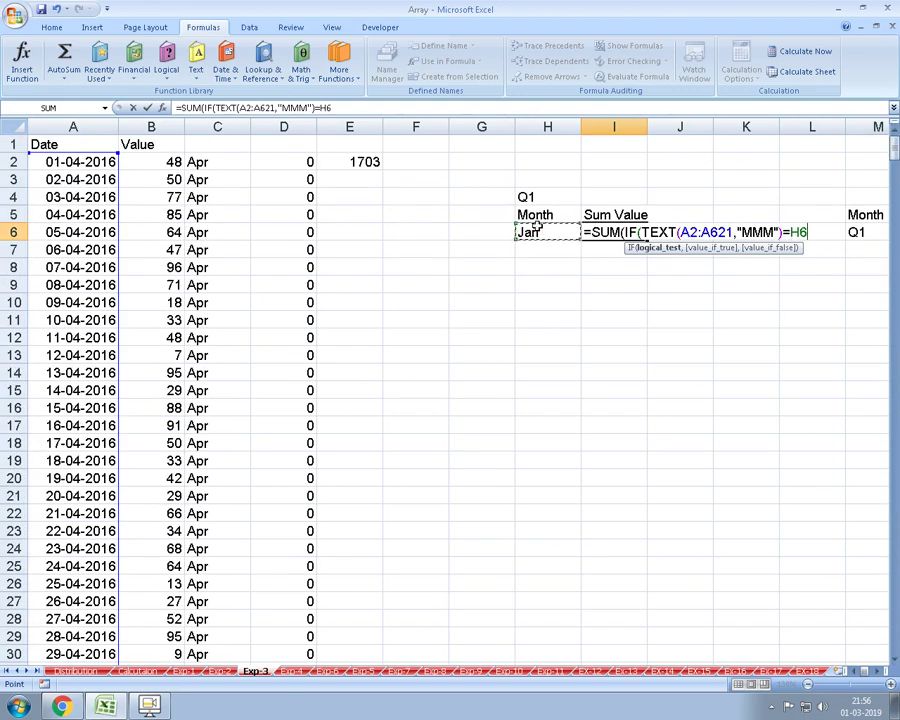
pyautogui.write(',')
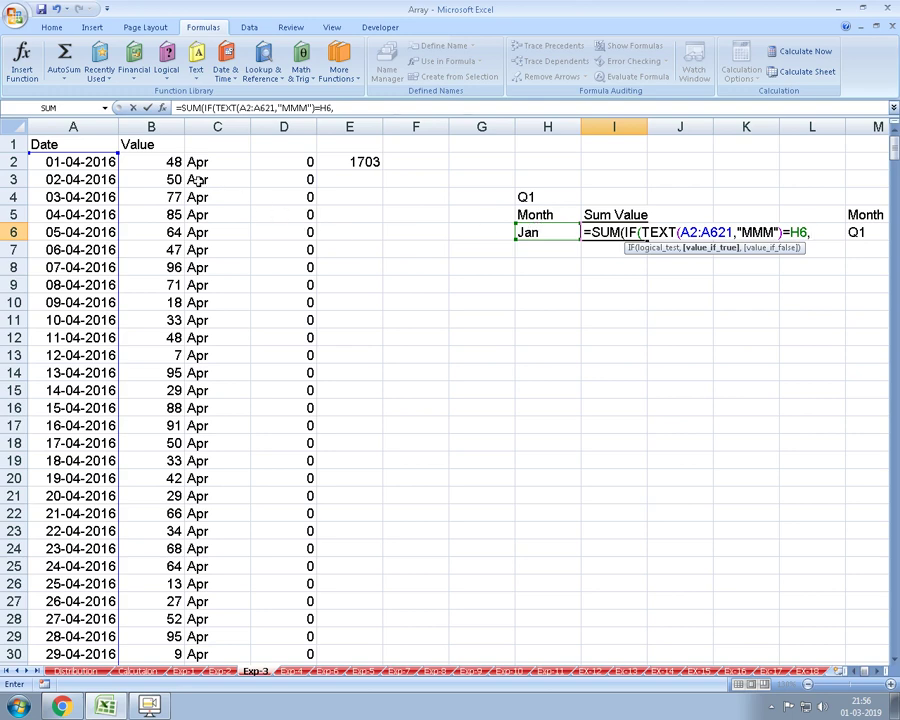
pyautogui.click(160, 163)
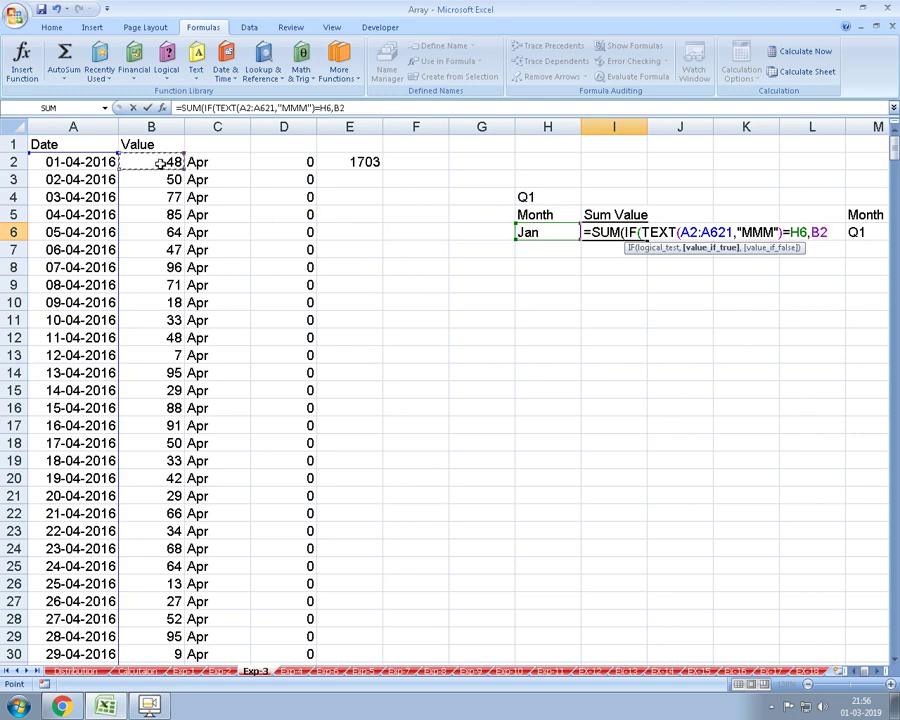
pyautogui.hotkey('ctrl', 'shift', 'Down')
pyautogui.write(':B621,0')
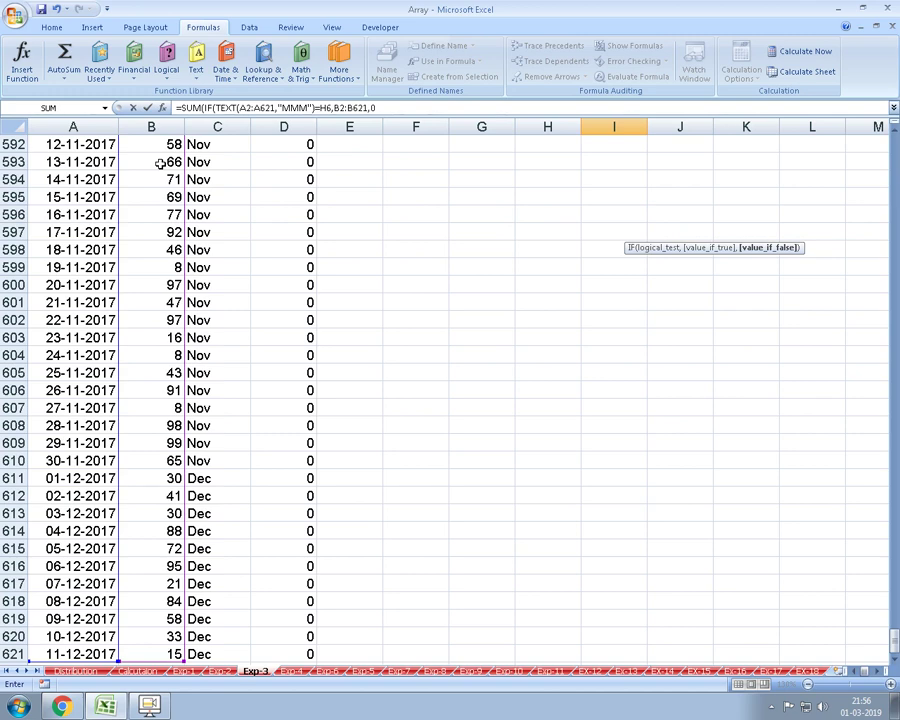
pyautogui.press('Return')
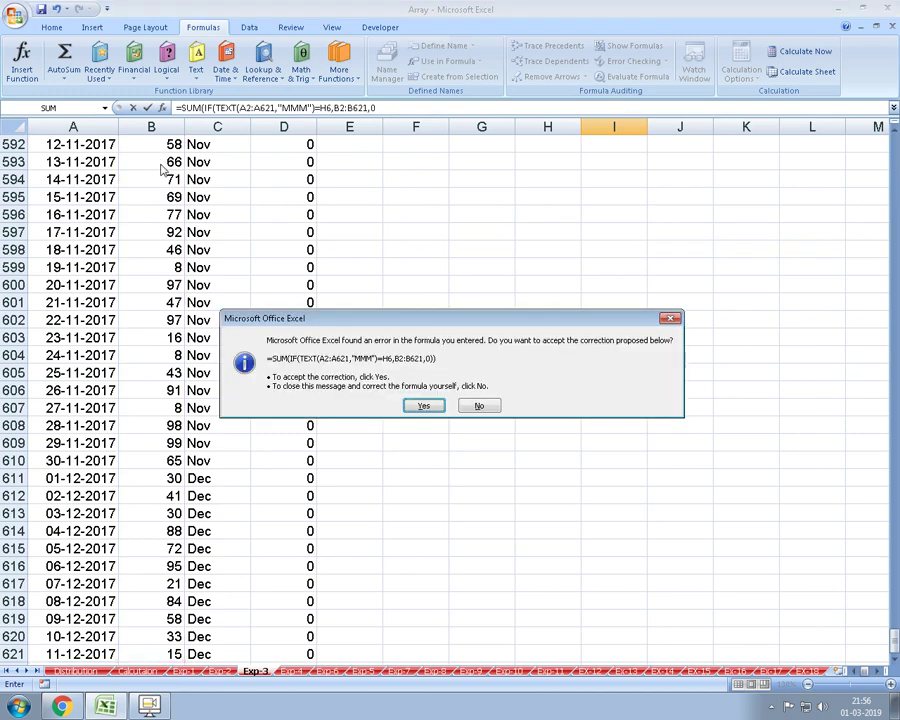
pyautogui.press('Return')
pyautogui.press('Up')
# - Commit I6 as an array formula with Ctrl+Shift+Enter, returning 1703
pyautogui.press('F2')
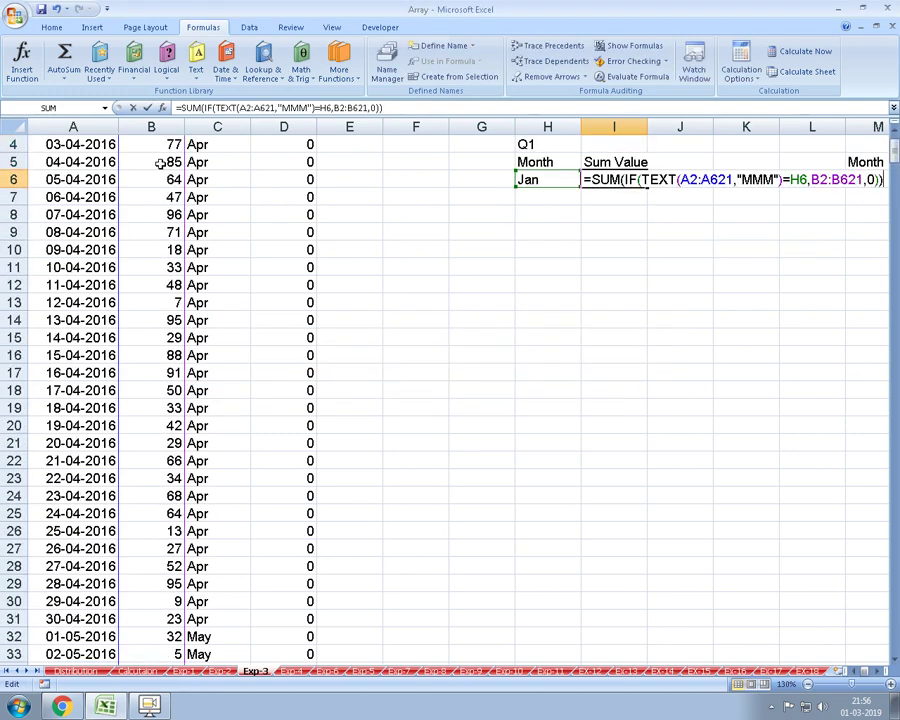
pyautogui.hotkey('ctrl', 'shift', 'Return')
pyautogui.press('Up')
pyautogui.press('Up')
pyautogui.press('Up')
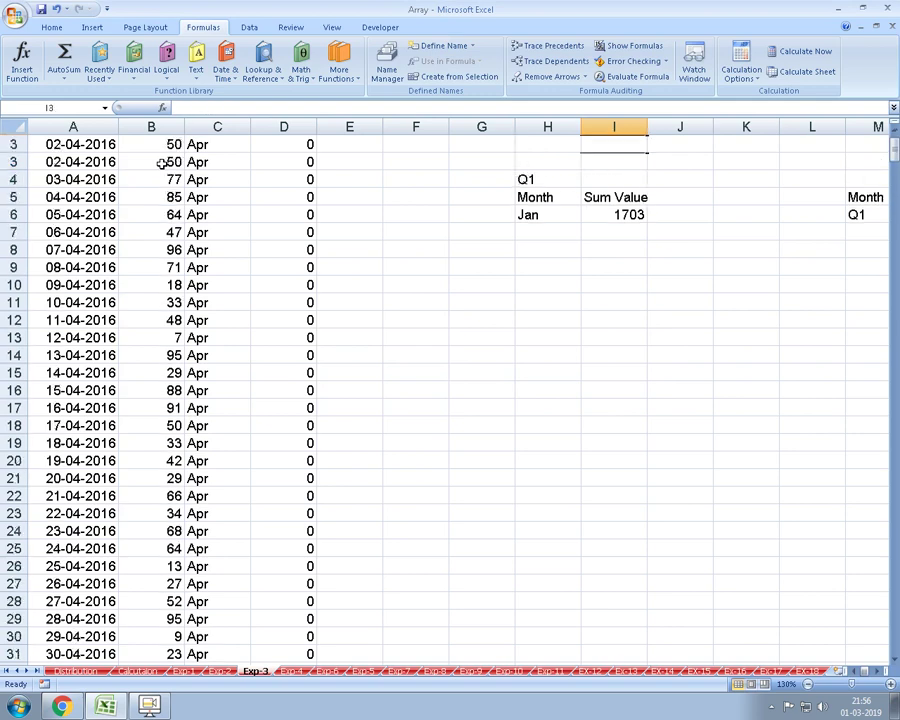
pyautogui.press('Up')
pyautogui.press('Up')
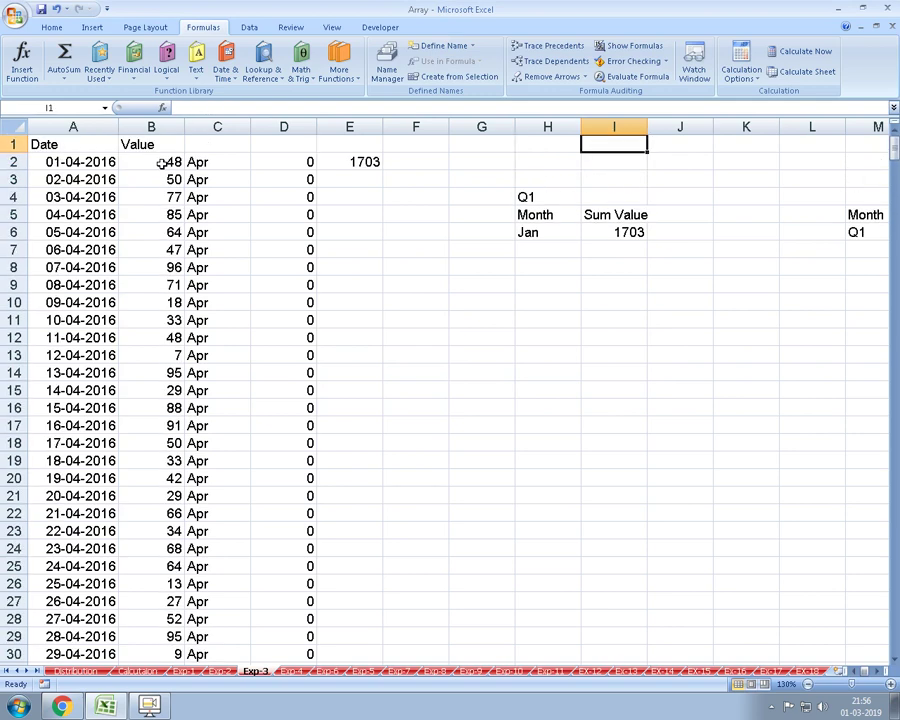
pyautogui.press('Down')
pyautogui.press('Down')
pyautogui.press('Down')
pyautogui.press('Down')
pyautogui.press('Down')
pyautogui.press('F2')
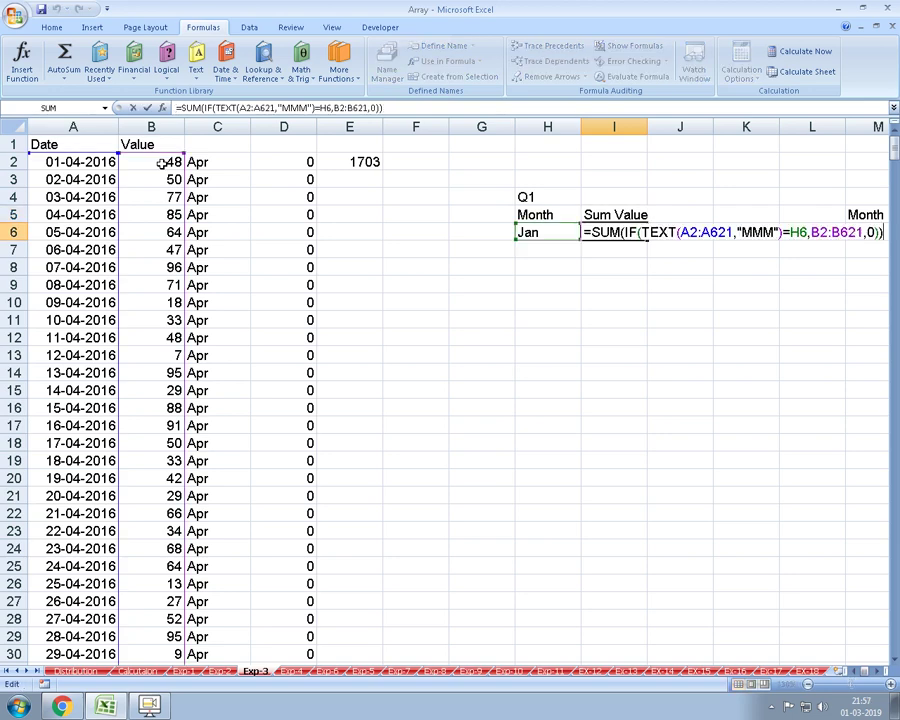
pyautogui.hotkey('ctrl', 'shift', 'Return')
# - Overwrite I6 with =S, leaving a #NAME? error
pyautogui.write('=S')
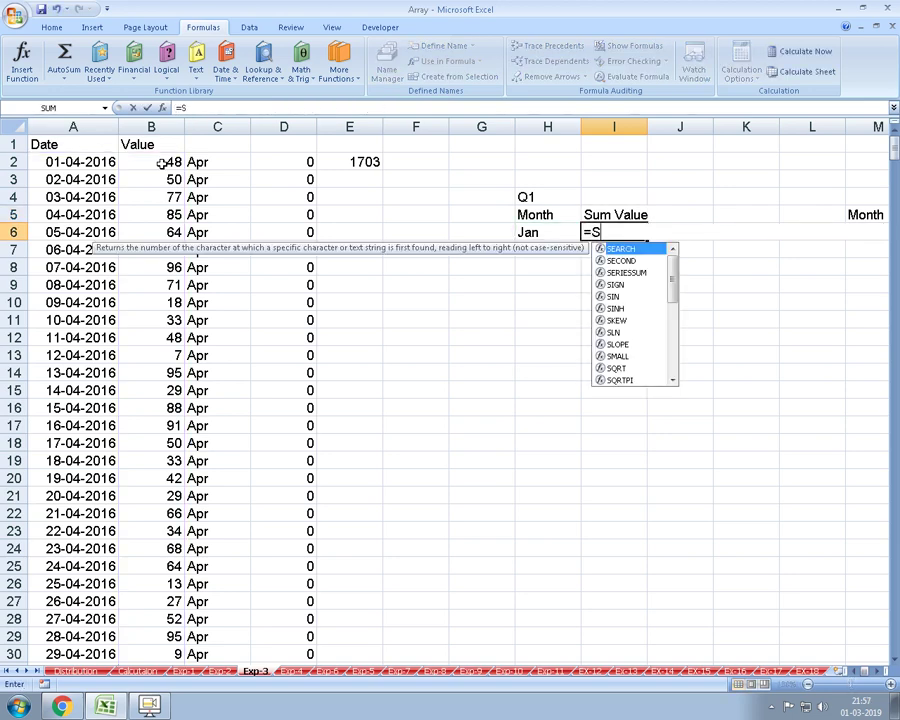
pyautogui.press('Left')
pyautogui.press('Left')
pyautogui.press('Left')
pyautogui.press('Left')
pyautogui.press('Left')
pyautogui.press('Left')
pyautogui.press('Left')
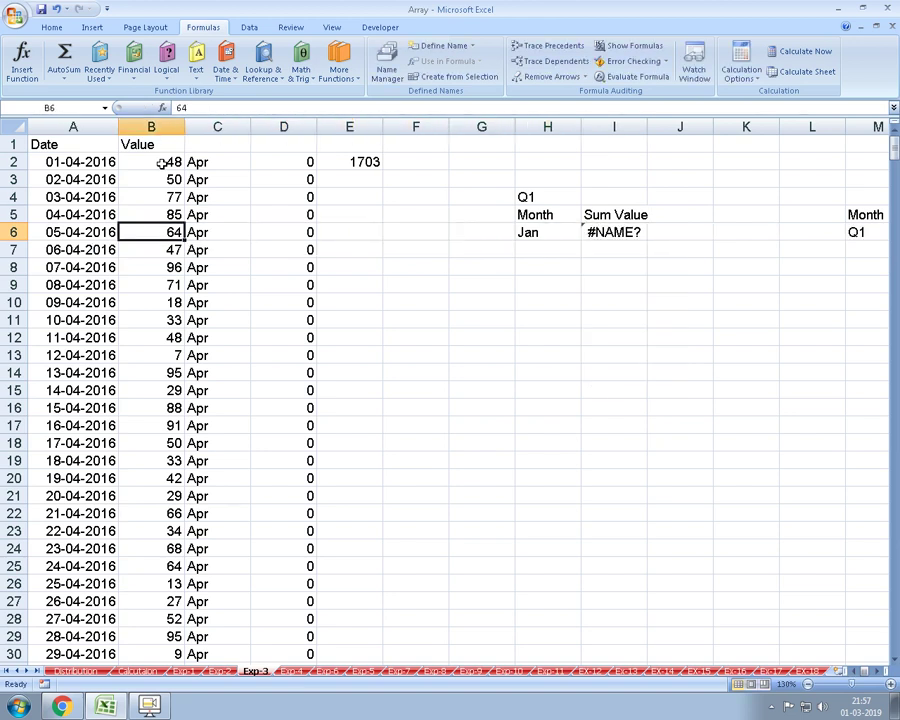
pyautogui.press('Up')
pyautogui.press('Up')
pyautogui.press('Up')
pyautogui.press('Up')
# - Copy the TEXT(A2,"MMM") expression from C2's formula
pyautogui.press('Right')
pyautogui.press('F2')
pyautogui.press('Escape')
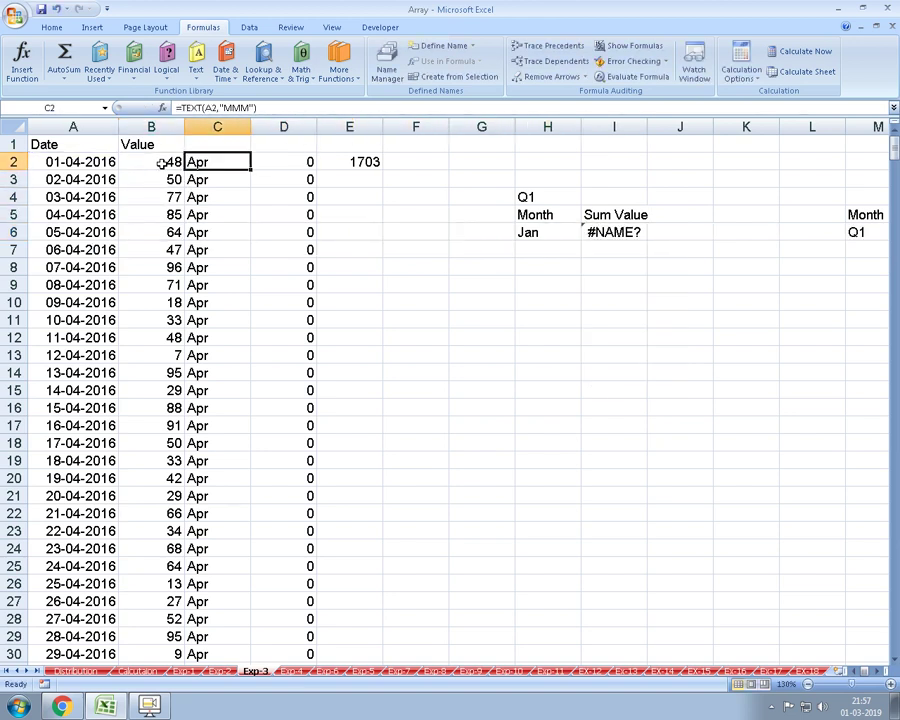
pyautogui.press('F2')
pyautogui.hotkey('shift', 'Home')
pyautogui.hotkey('ctrl', 'c')
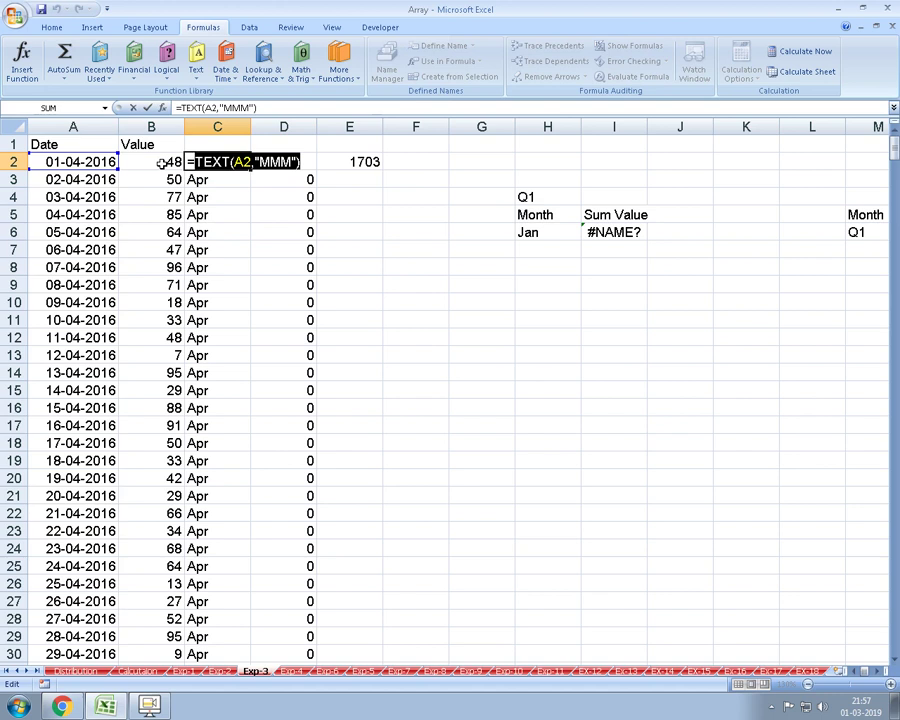
pyautogui.press('Return')
pyautogui.press('Up')
# - Replace C2 in D2's condition, making it =IF(TEXT(A2,"MMM")="JAN",B2,0)
pyautogui.press('Right')
pyautogui.press('F2')
pyautogui.press('Left')
pyautogui.press('Left')
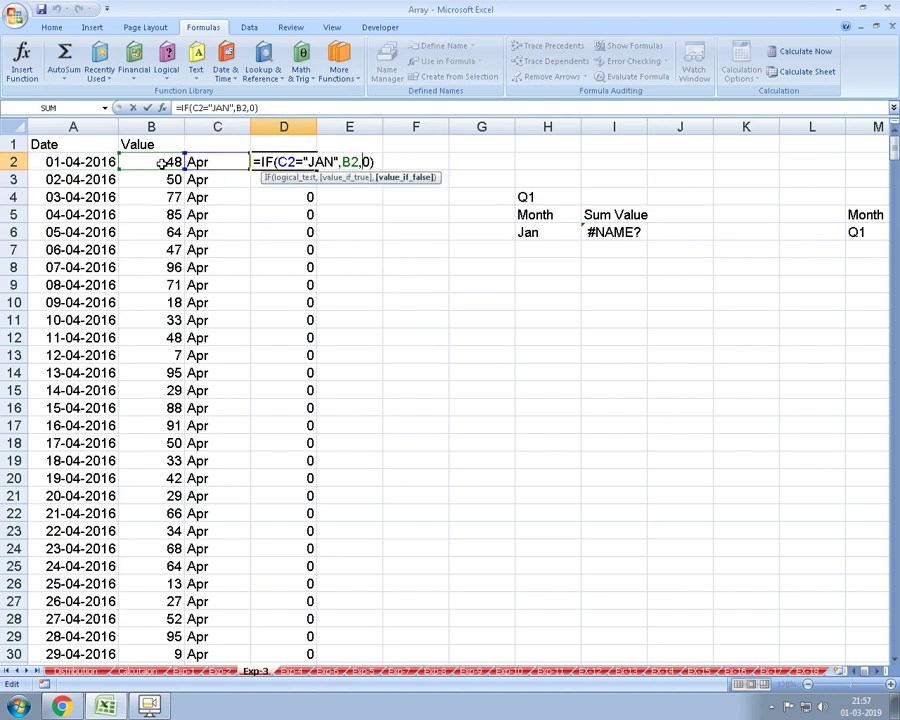
pyautogui.press('Left')
pyautogui.press('Left')
pyautogui.press('Left')
pyautogui.press('Left')
pyautogui.press('Left')
pyautogui.press('BackSpace')
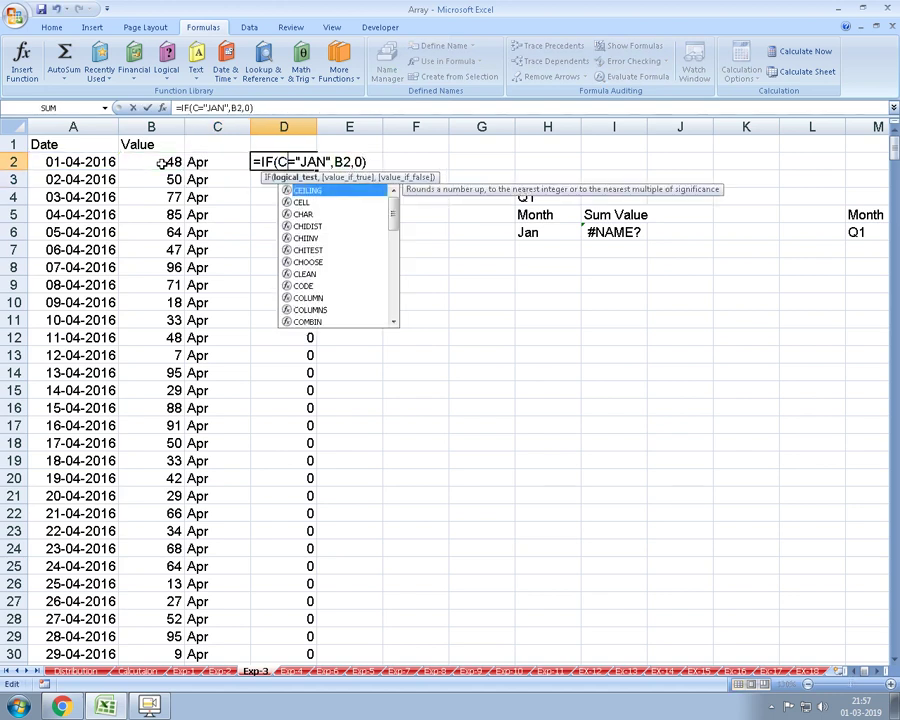
pyautogui.press('BackSpace')
pyautogui.hotkey('ctrl', 'v')
pyautogui.press('Return')
pyautogui.press('Up')
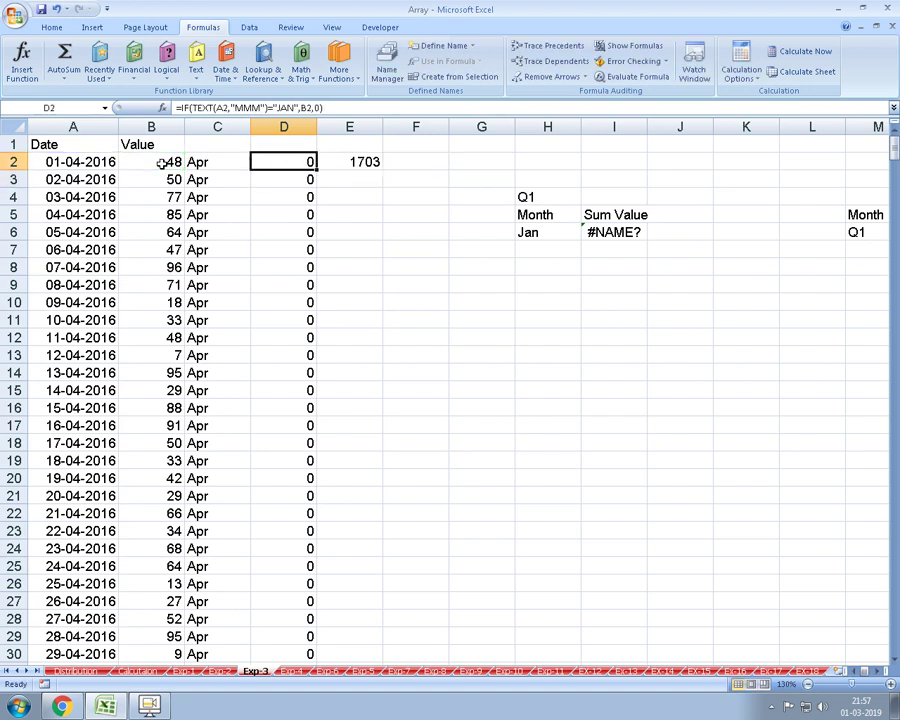
pyautogui.press('F2')
pyautogui.hotkey('shift', 'Left')
pyautogui.hotkey('shift', 'Left')
pyautogui.hotkey('shift', 'Left')
pyautogui.hotkey('shift', 'Left')
pyautogui.hotkey('shift', 'Left')
pyautogui.hotkey('shift', 'Left')
pyautogui.hotkey('shift', 'Left')
pyautogui.hotkey('shift', 'Left')
pyautogui.hotkey('shift', 'Left')
pyautogui.hotkey('ctrl', 'c')
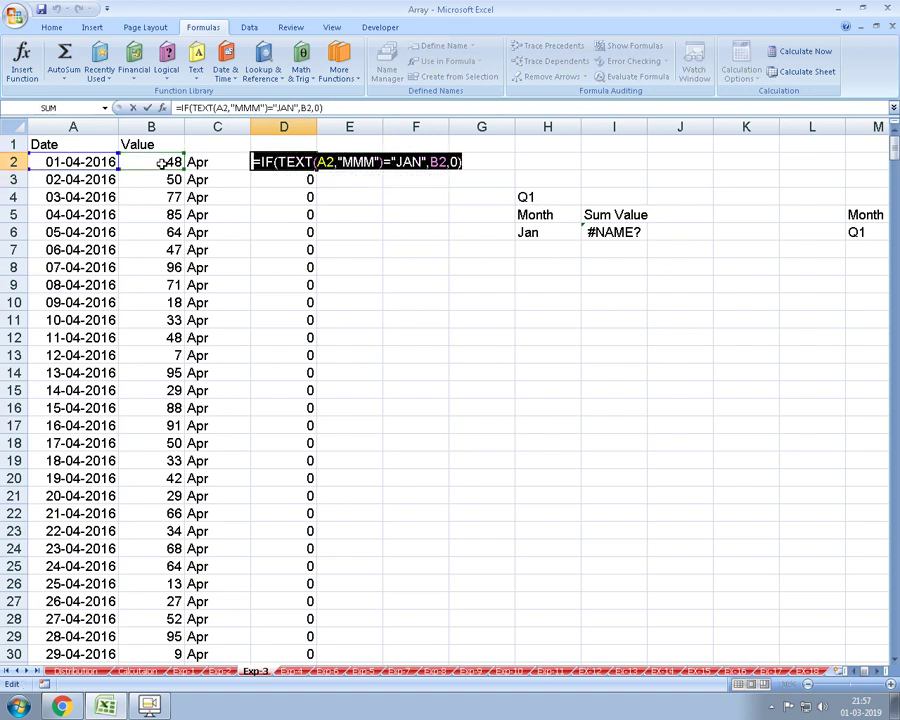
pyautogui.press('Escape')
pyautogui.press('Up')
# - Replace E2's D2:D621 range with the pasted IF month test
pyautogui.press('Right')
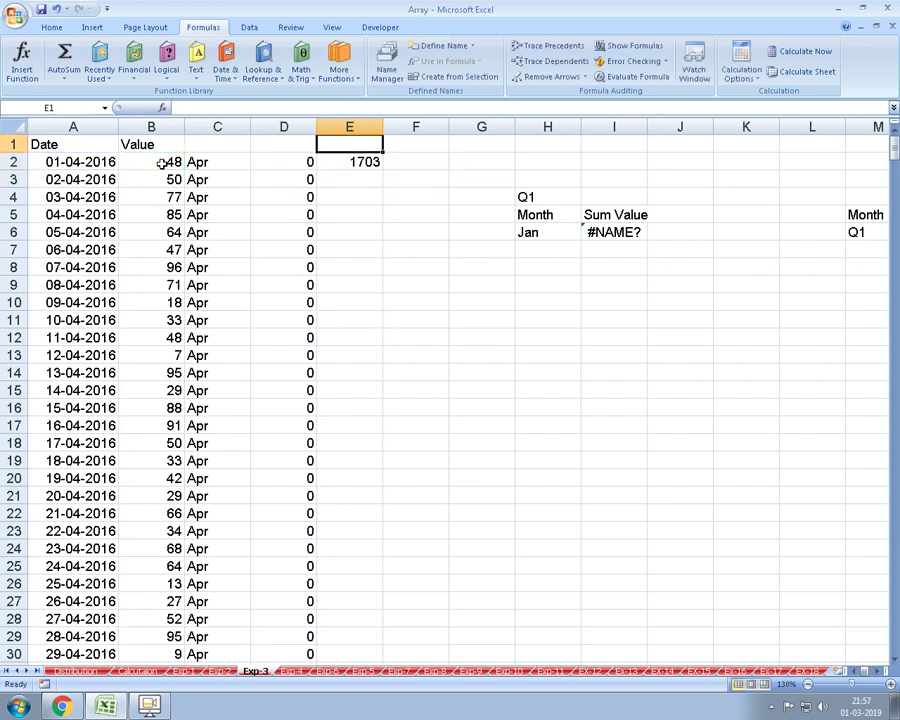
pyautogui.press('Down')
pyautogui.press('F2')
pyautogui.press('Left')
pyautogui.press('BackSpace')
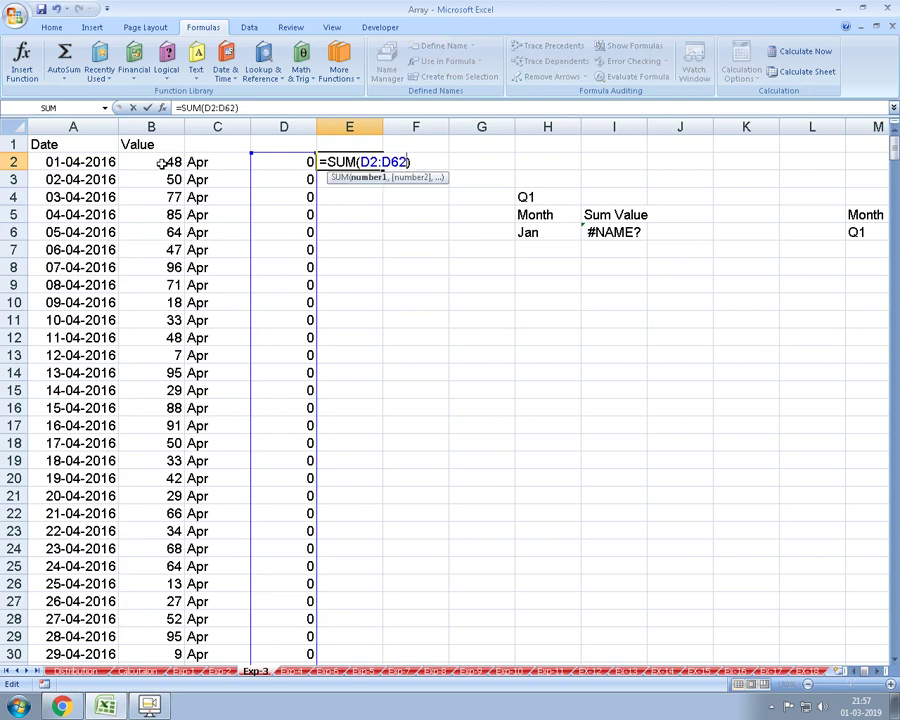
pyautogui.press('BackSpace')
pyautogui.press('BackSpace')
pyautogui.press('BackSpace')
pyautogui.press('BackSpace')
pyautogui.press('BackSpace')
pyautogui.press('BackSpace')
pyautogui.hotkey('ctrl', 'v')
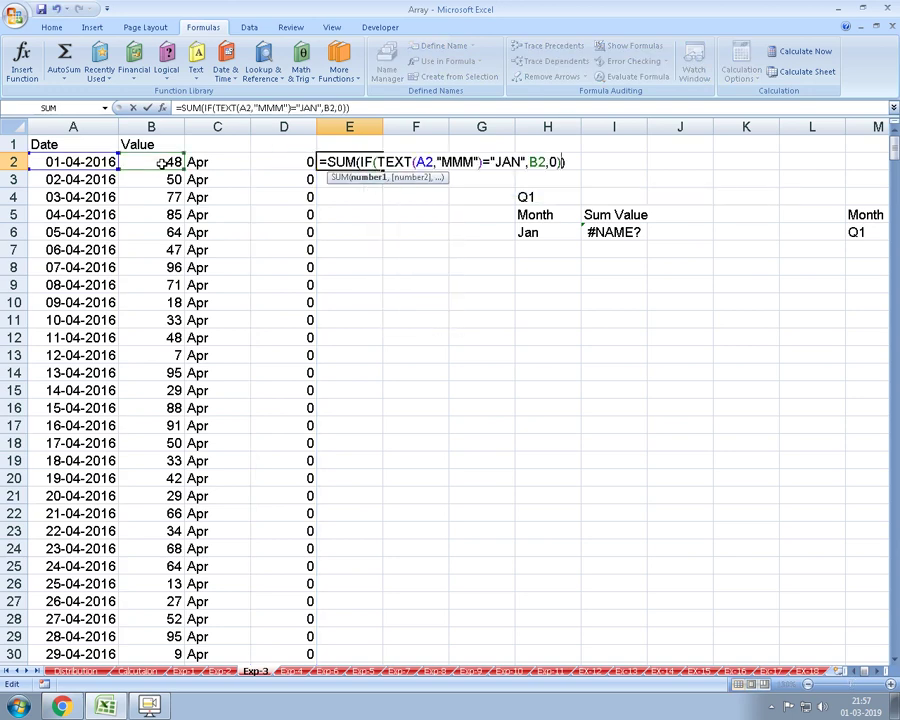
pyautogui.press('Return')
pyautogui.press('Up')
pyautogui.press('F2')
# - Extend ranges to A2:A65000 and B2:B65000 and enter E2 as an array formula, giving 1703
pyautogui.press('Left')
pyautogui.press('Left')
pyautogui.press('Left')
pyautogui.press('Left')
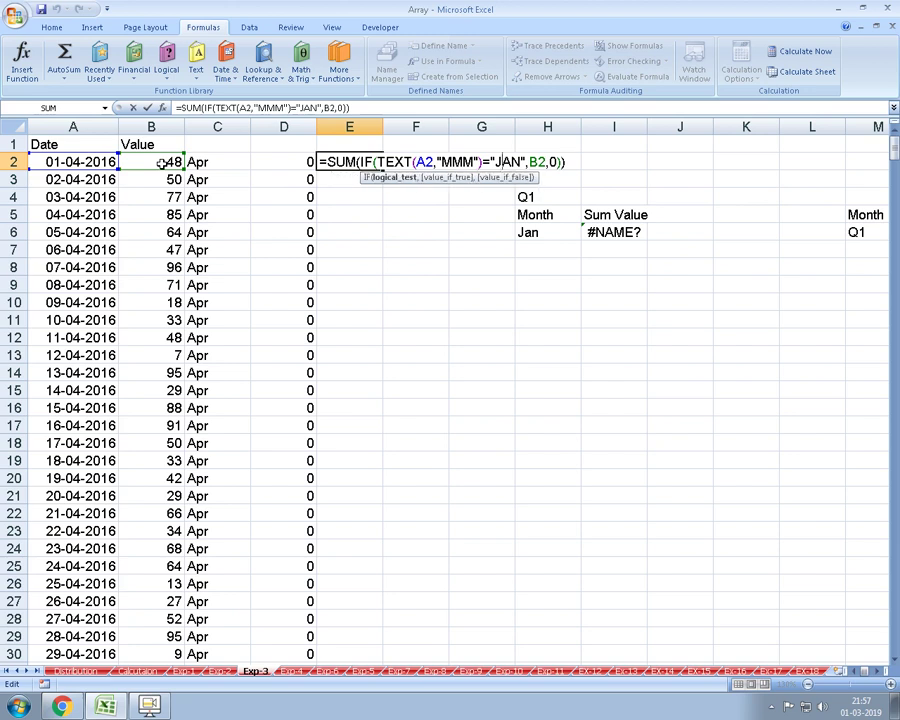
pyautogui.press('Left')
pyautogui.press('Left')
pyautogui.press('Left')
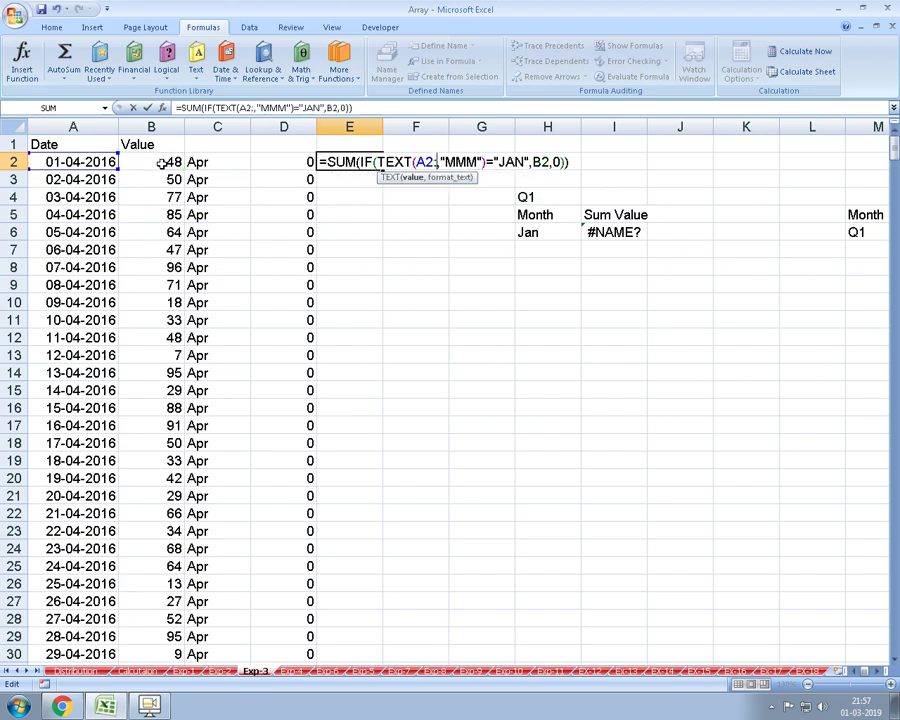
pyautogui.write(':A6500')
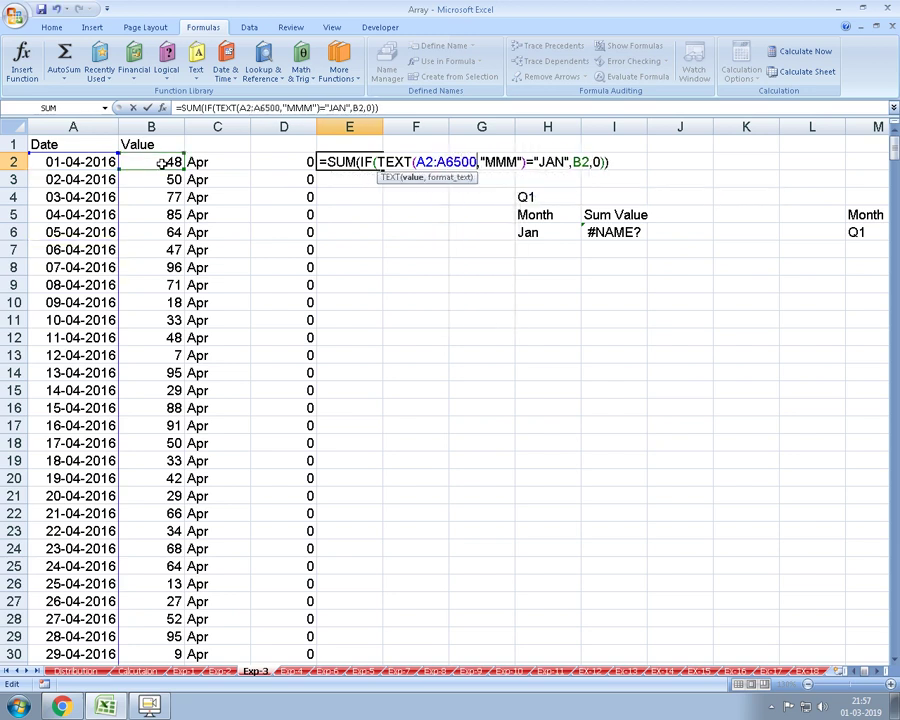
pyautogui.write('0')
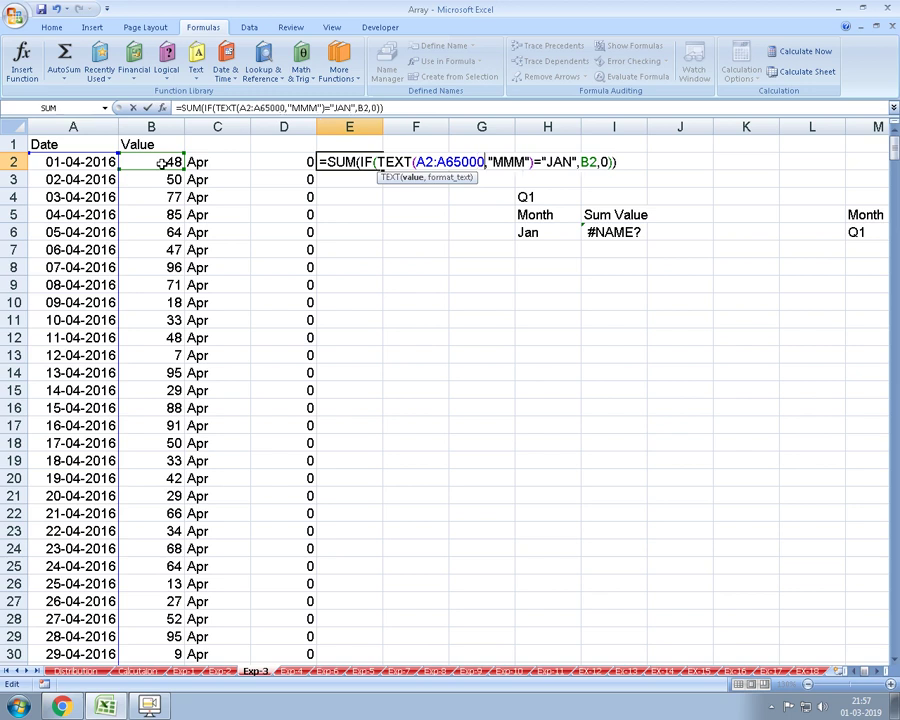
pyautogui.press('Right')
pyautogui.press('Right')
pyautogui.press('Right')
pyautogui.press('Right')
pyautogui.press('Right')
pyautogui.press('Right')
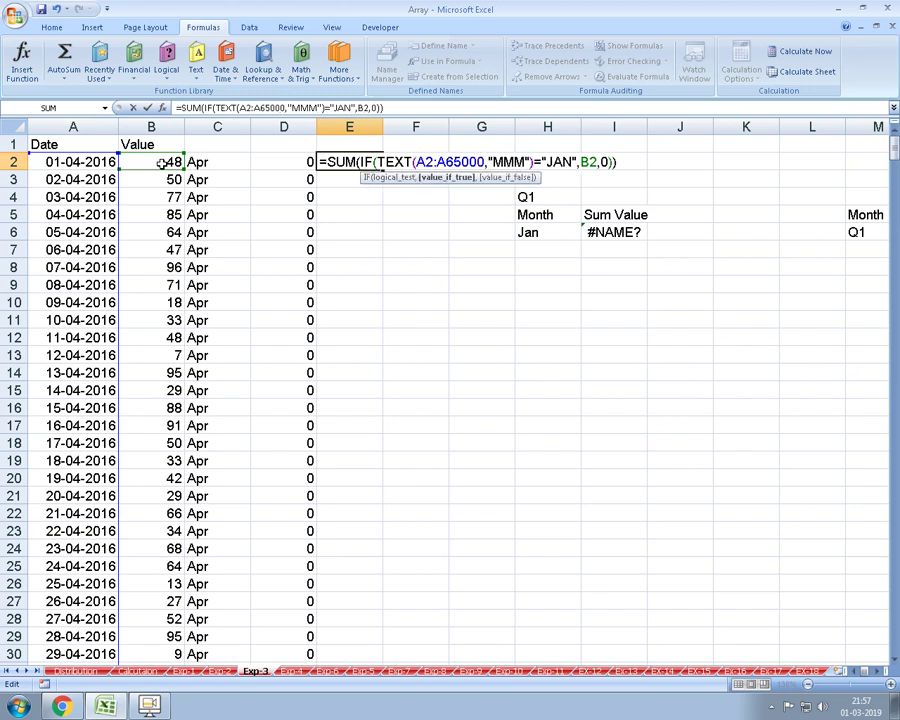
pyautogui.write(':B6500')
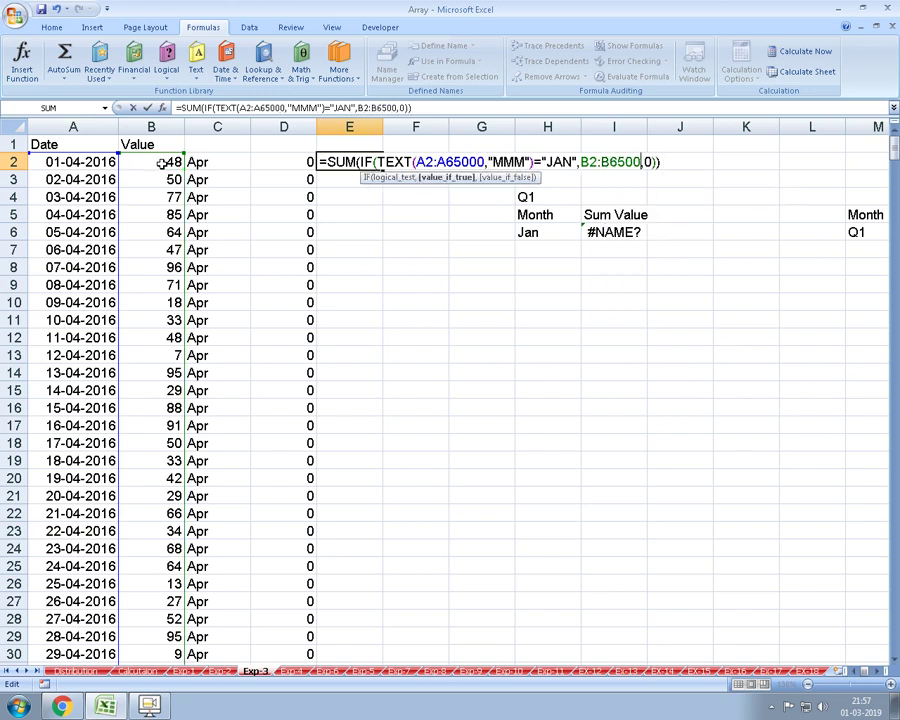
pyautogui.write('0')
pyautogui.press('Return')
pyautogui.press('Up')
pyautogui.press('F2')
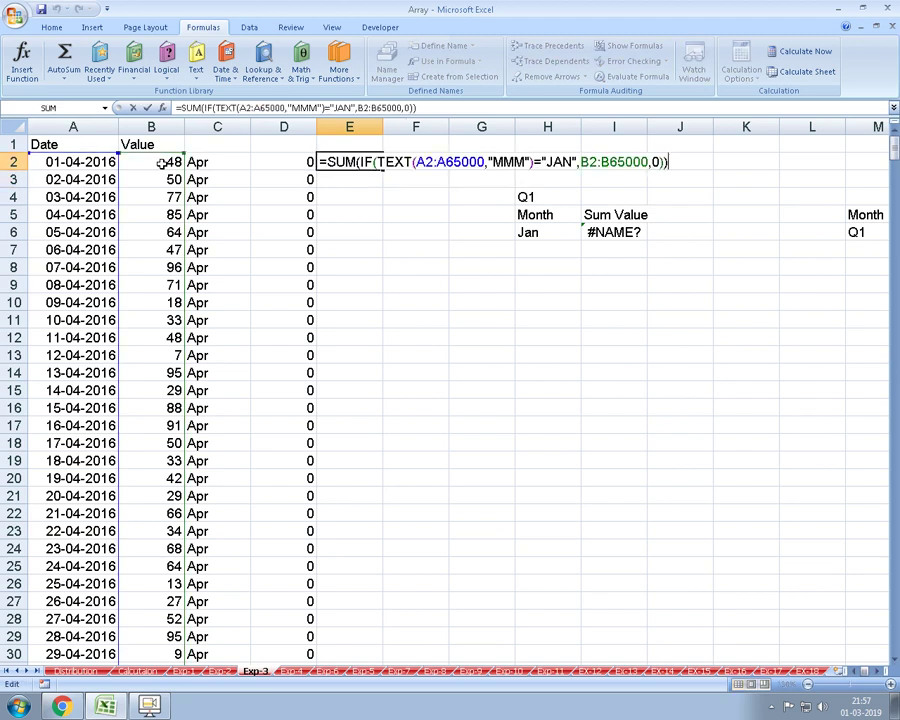
pyautogui.hotkey('ctrl', 'shift', 'Return')
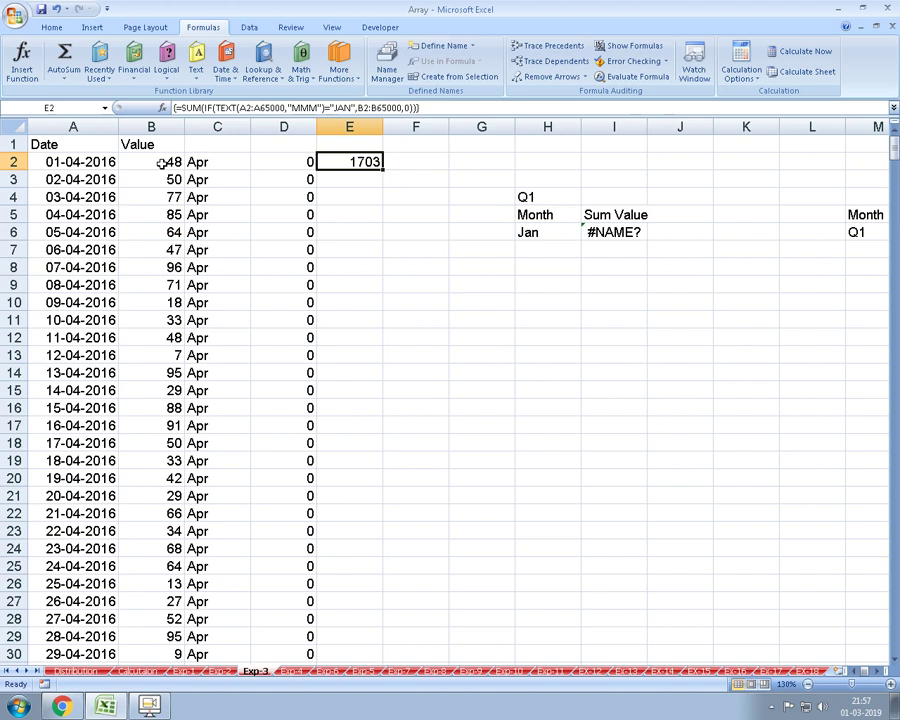
pyautogui.press('Right')
# - Bring the Month/Year table in M5:N6 (Q1, 2016) into view
pyautogui.press('Right')
pyautogui.press('Right')
pyautogui.press('Right')
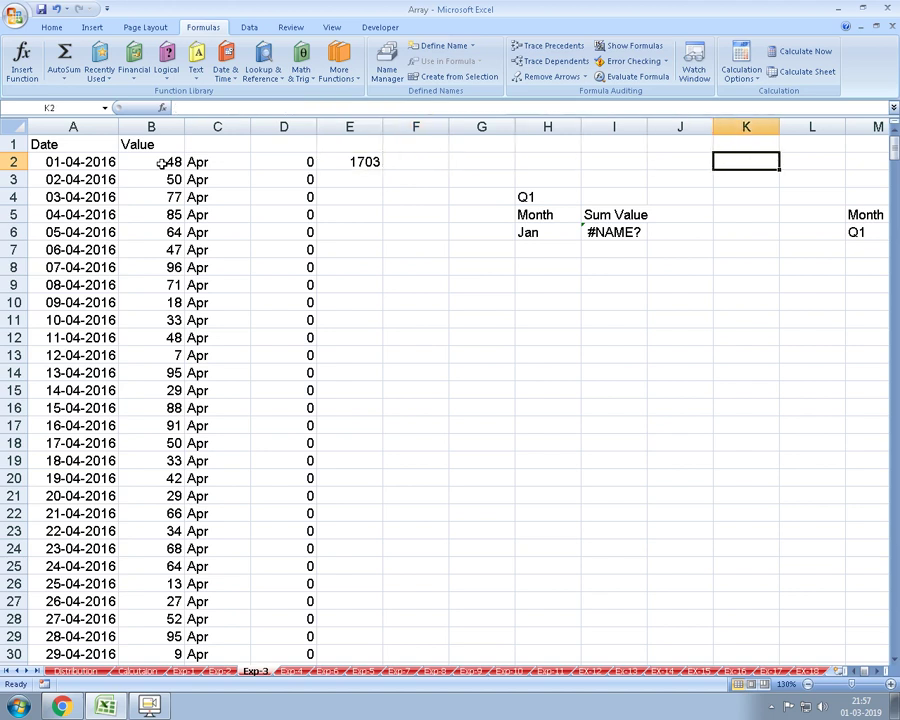
pyautogui.press('Right')
pyautogui.press('Right')
pyautogui.press('Right')
pyautogui.press('Down')
pyautogui.press('Down')
pyautogui.press('Down')
pyautogui.press('Right')
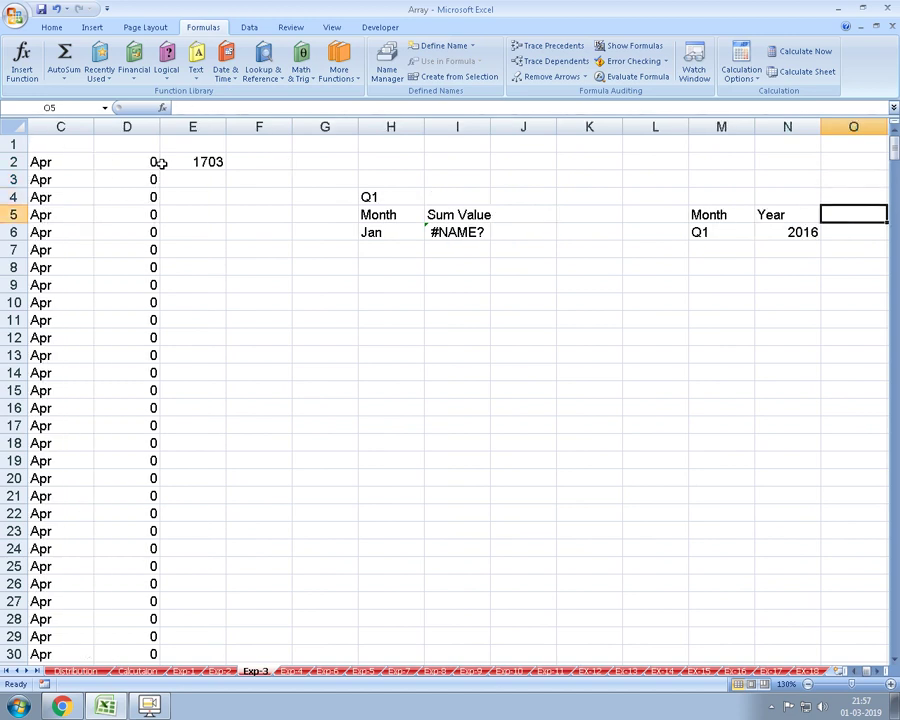
pyautogui.press('Left')
pyautogui.press('Left')
pyautogui.press('Down')
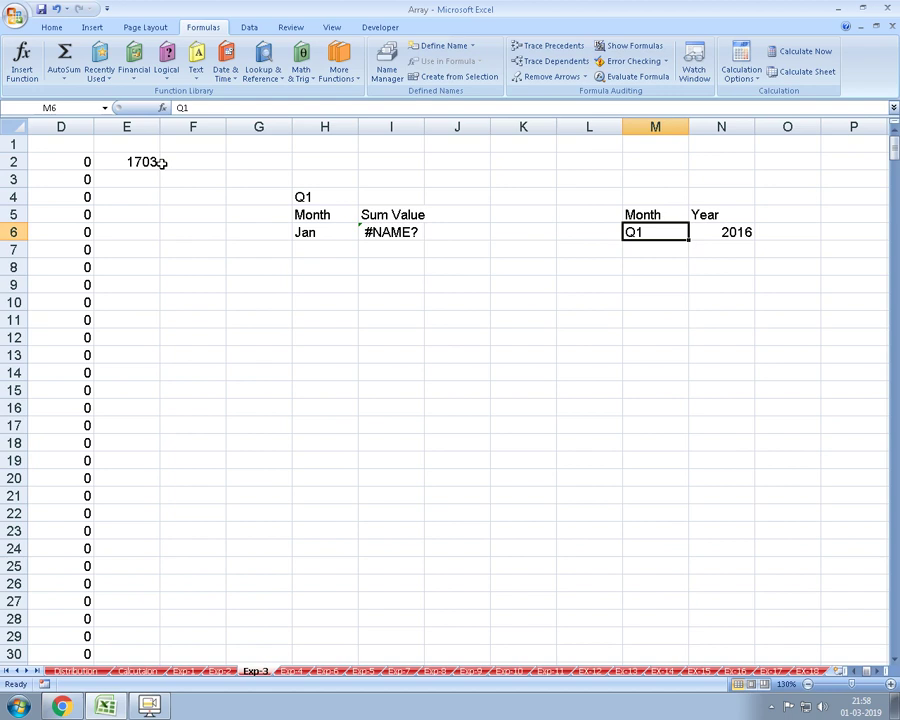
# - Add a STARTING header beside the Year header in O5
pyautogui.press('Right')
pyautogui.press('Right')
pyautogui.press('Up')
pyautogui.write('STA')
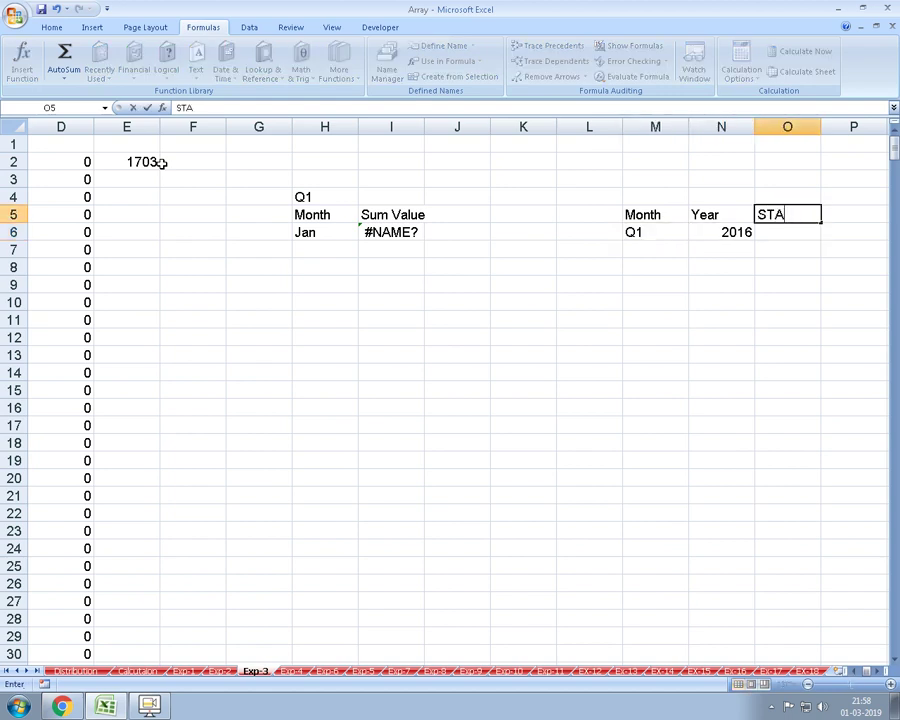
pyautogui.write('RTING')
pyautogui.press('Return')
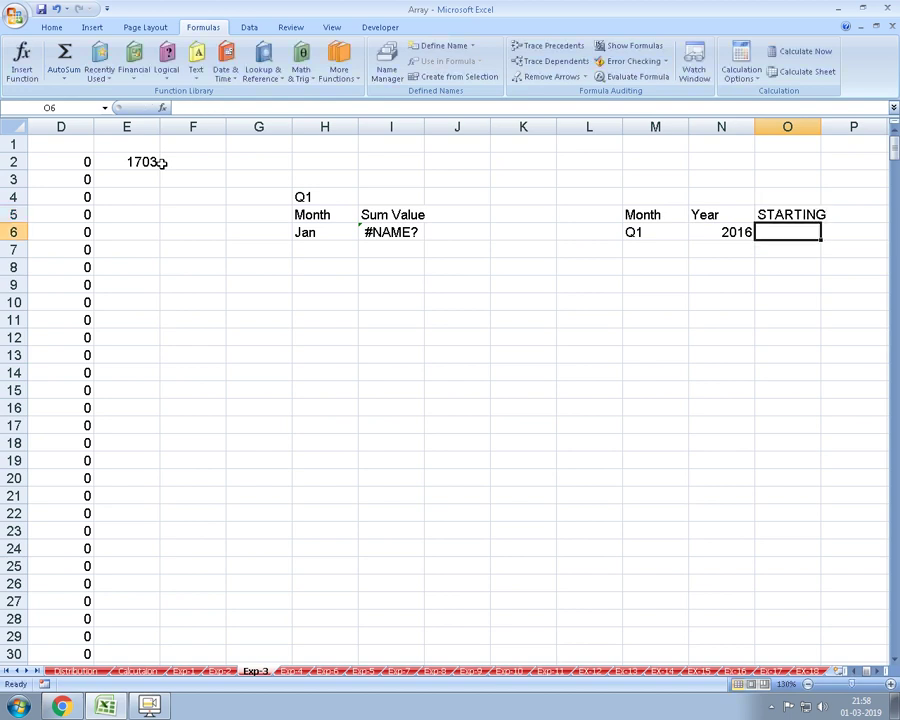
# - Begin the O6 formula as "01"&CHOOSE(RIGHT(M6…),"A… using autocomplete
pyautogui.write('=')
pyautogui.press('Left')
pyautogui.press('Left')
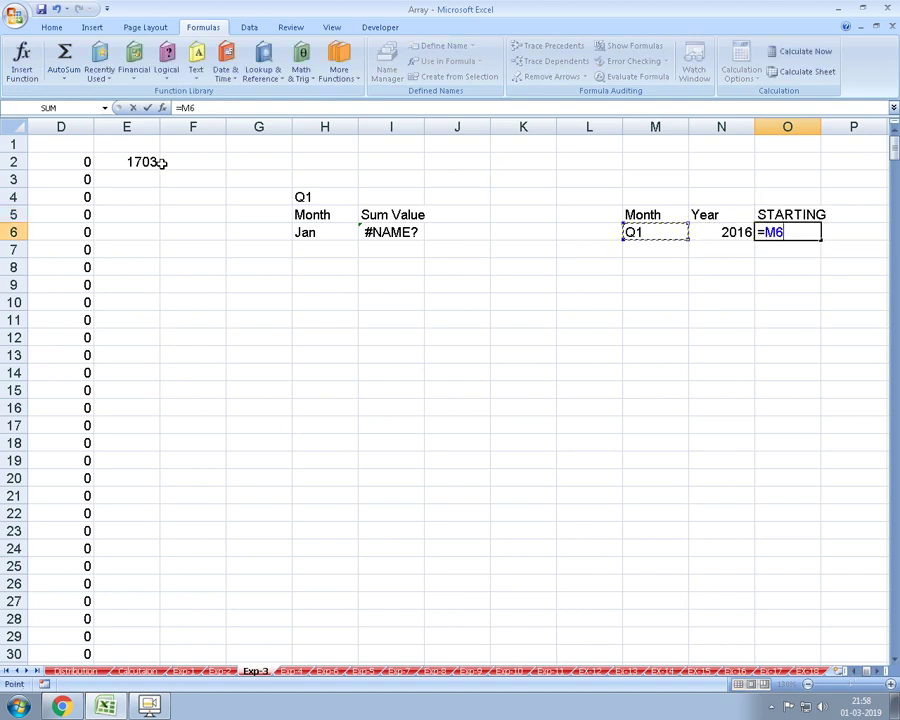
pyautogui.press('BackSpace')
pyautogui.press('BackSpace')
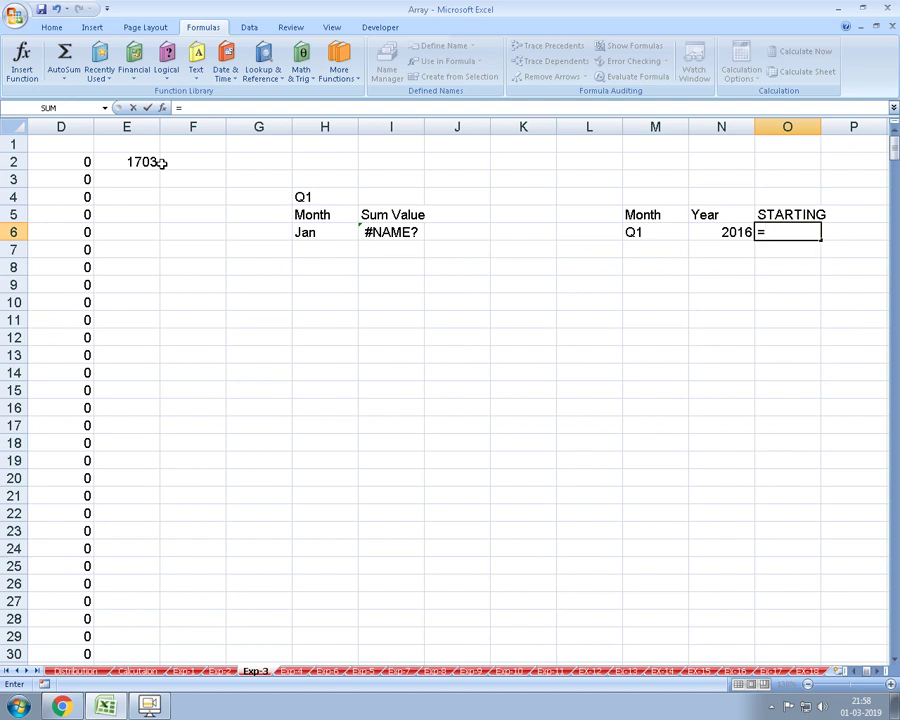
pyautogui.write('"0')
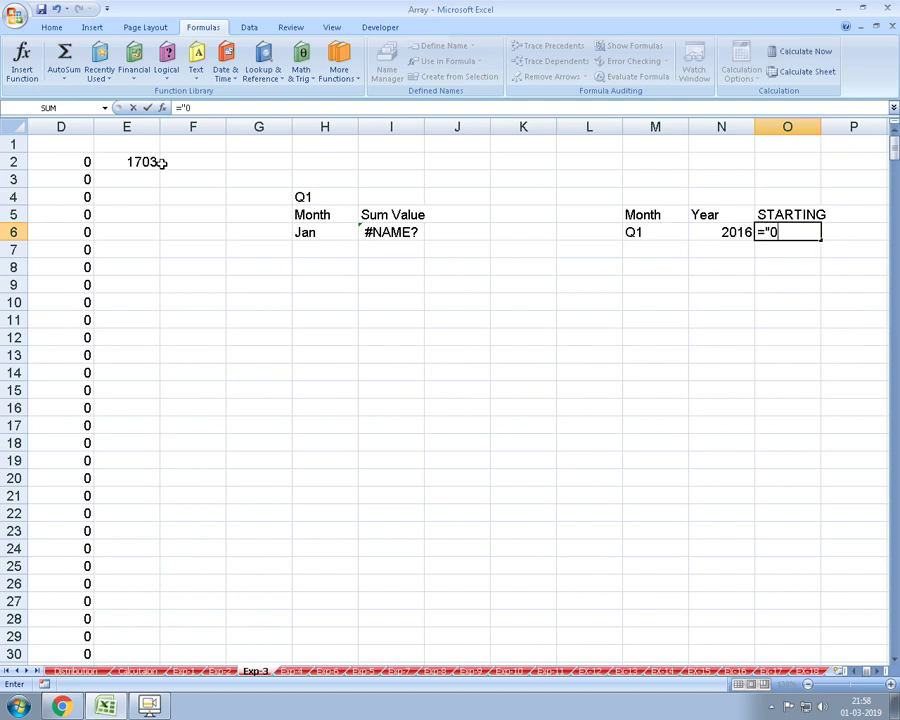
pyautogui.write('1"')
pyautogui.write('&')
pyautogui.write('C')
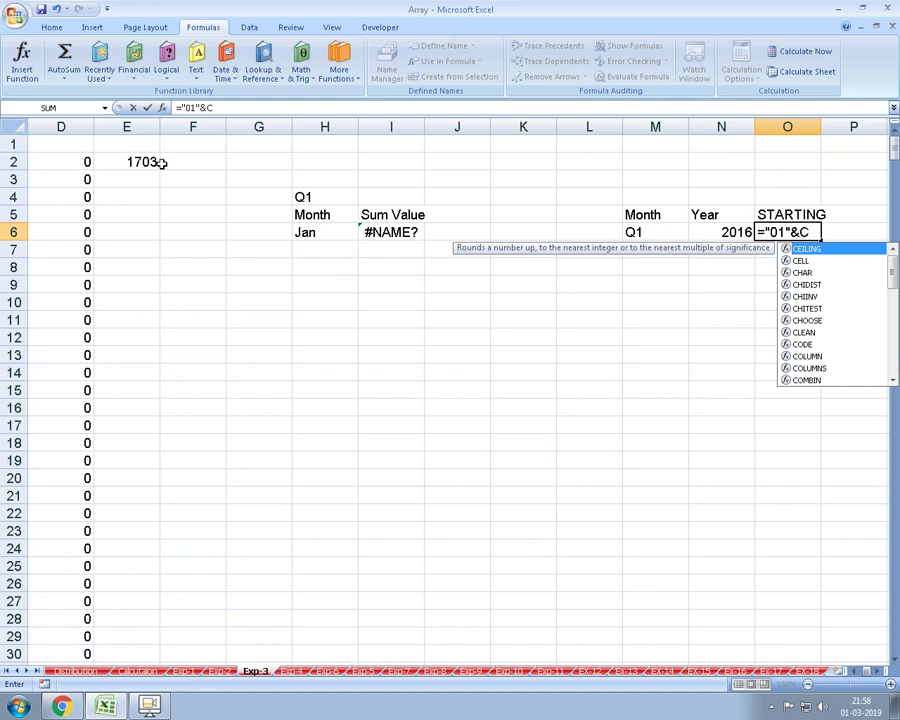
pyautogui.write('HO')
pyautogui.press('Tab')
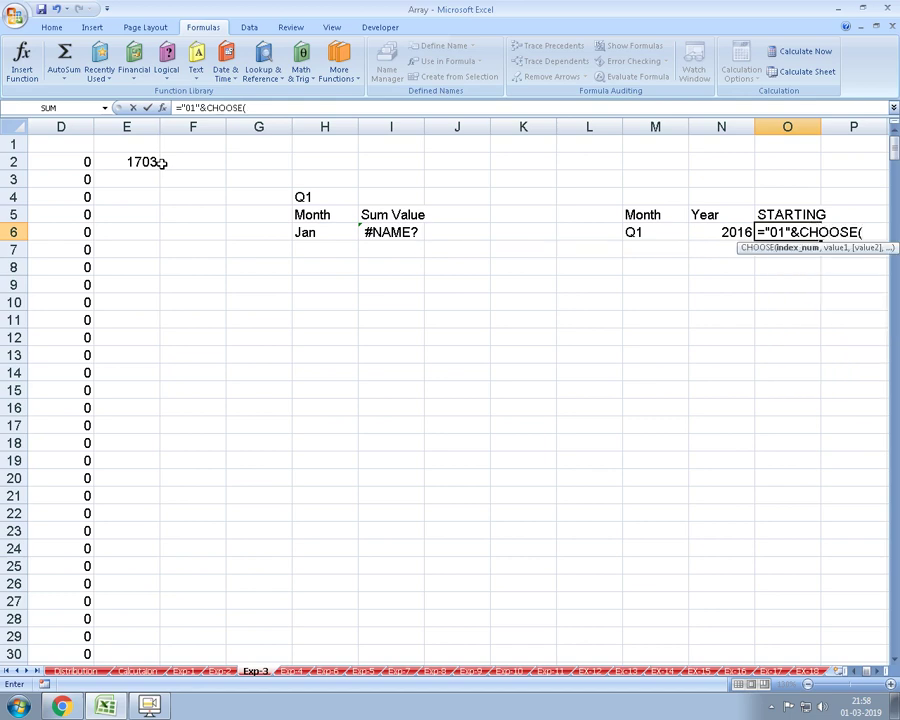
pyautogui.press('Left')
pyautogui.press('BackSpace')
pyautogui.press('BackSpace')
pyautogui.write('RI')
pyautogui.press('Tab')
pyautogui.press('Left')
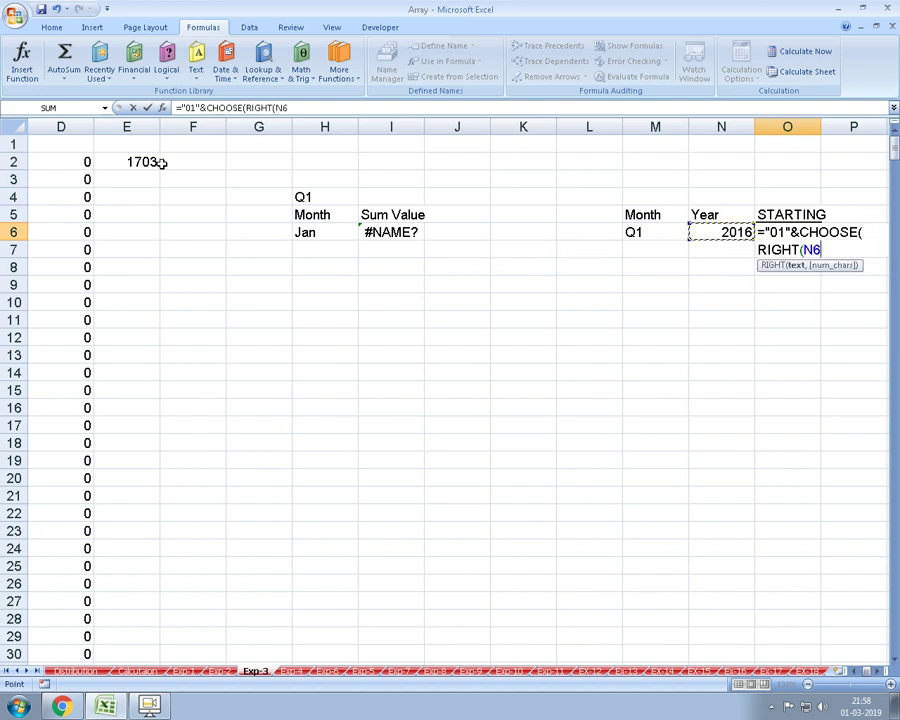
pyautogui.press('Left')
pyautogui.write('),')
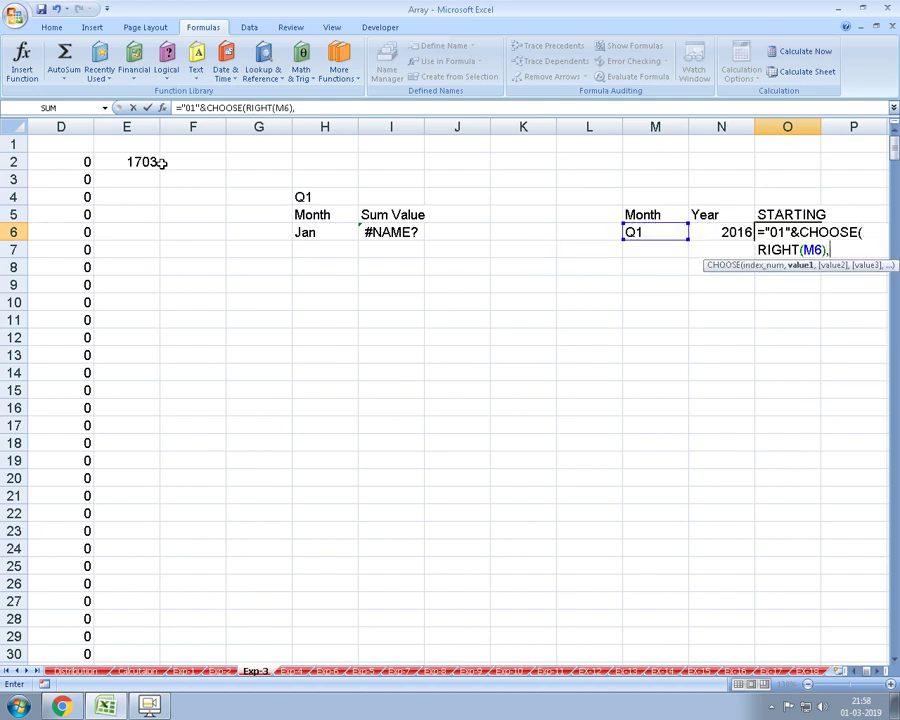
pyautogui.write('"A')
# - Complete the month list JAN, APR, JUL, OCT with RIGHT(M6,1), appending "-"&N6
pyautogui.press('BackSpace')
pyautogui.write('JA')
pyautogui.write('N","')
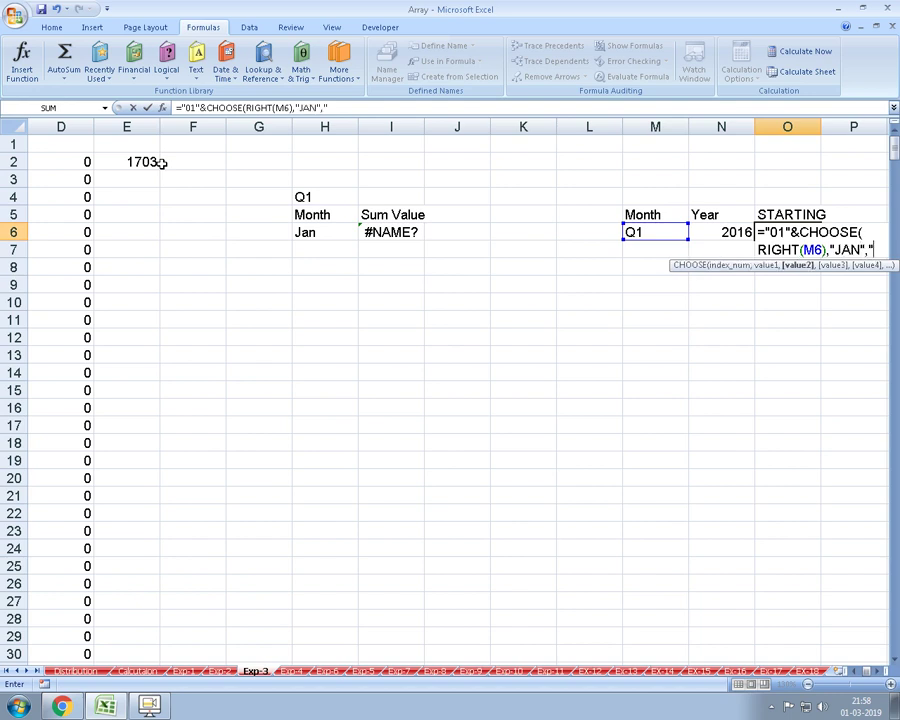
pyautogui.write('APR",')
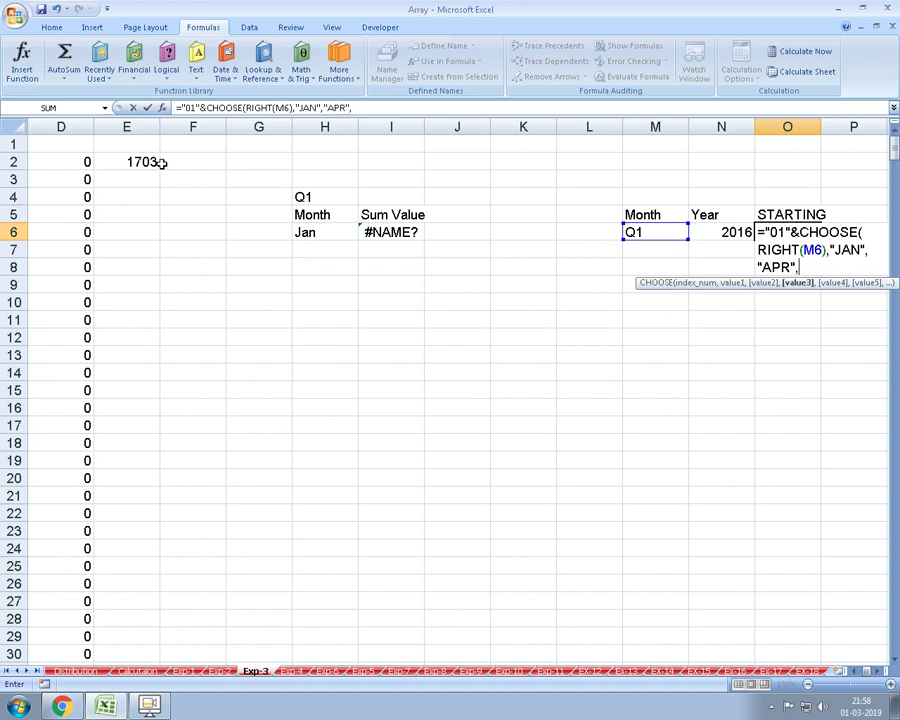
pyautogui.write('J')
pyautogui.write('UL')
pyautogui.write('","')
pyautogui.write('OCT"')
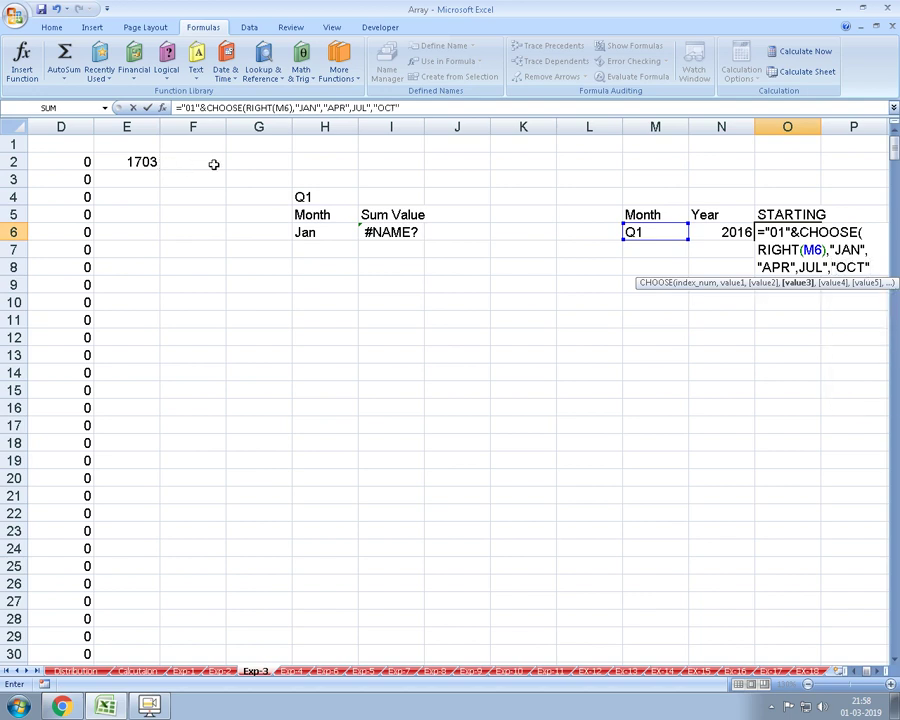
pyautogui.click(799, 268)
pyautogui.write('"')
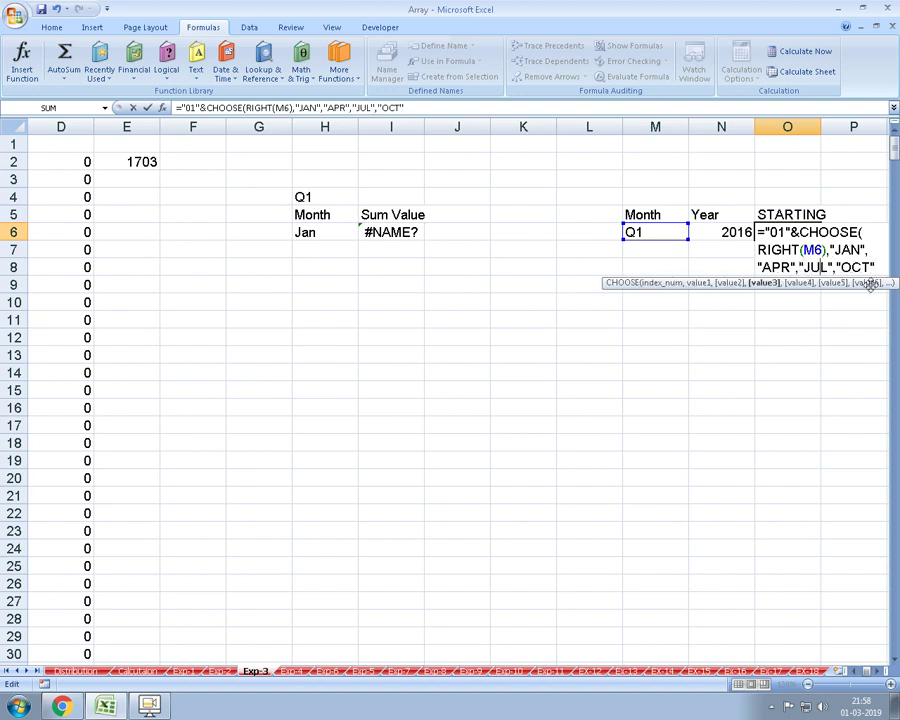
pyautogui.press('Left')
pyautogui.press('Left')
pyautogui.press('Left')
pyautogui.write(',1')
pyautogui.press('Right')
pyautogui.press('Right')
pyautogui.press('Right')
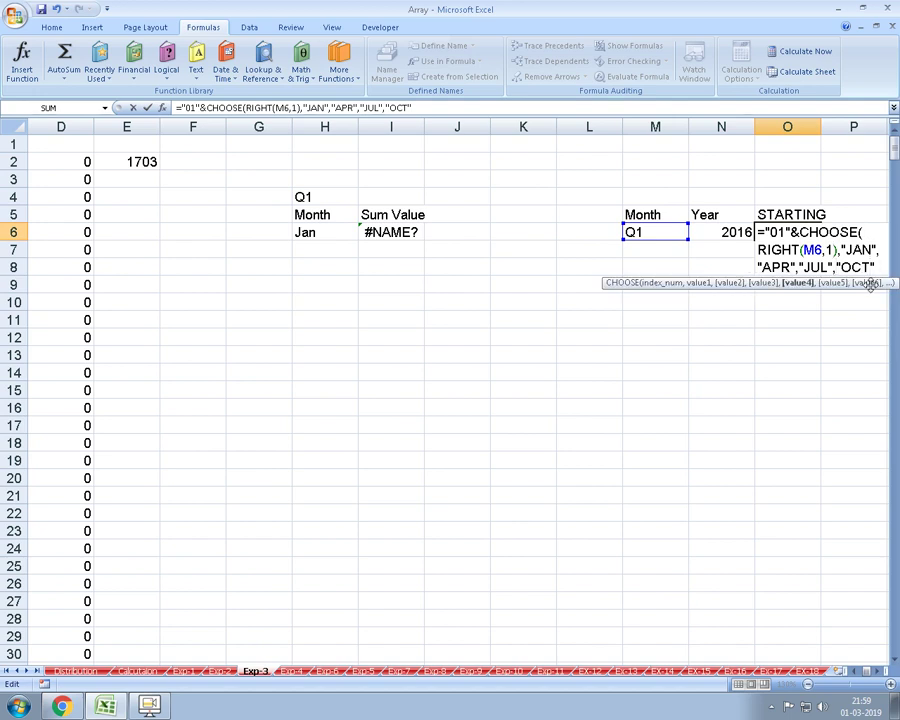
pyautogui.write(')')
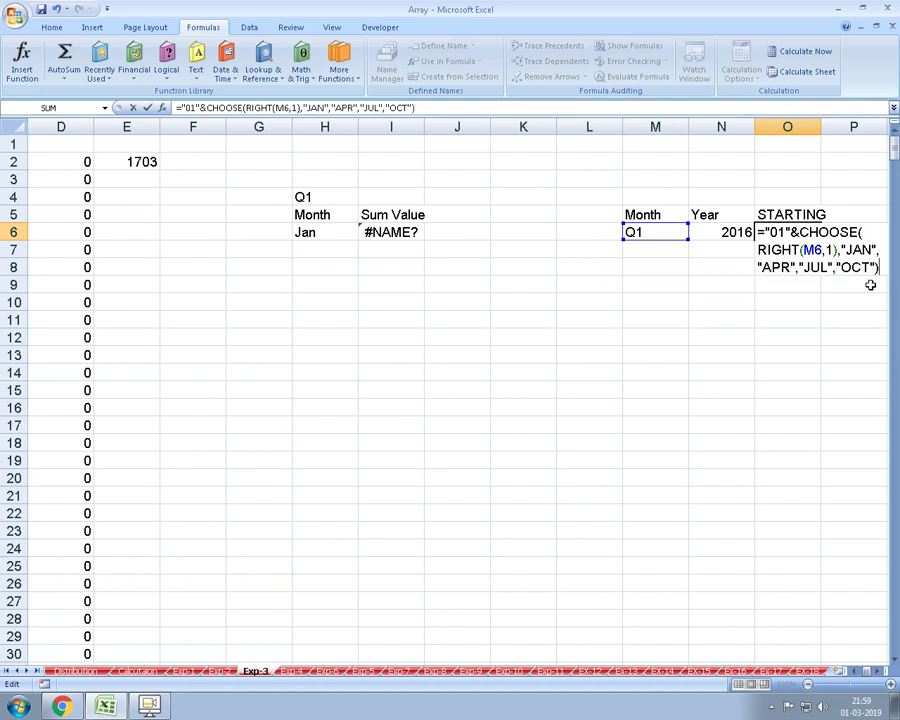
pyautogui.write('&"')
pyautogui.press('BackSpace')
pyautogui.write('"-')
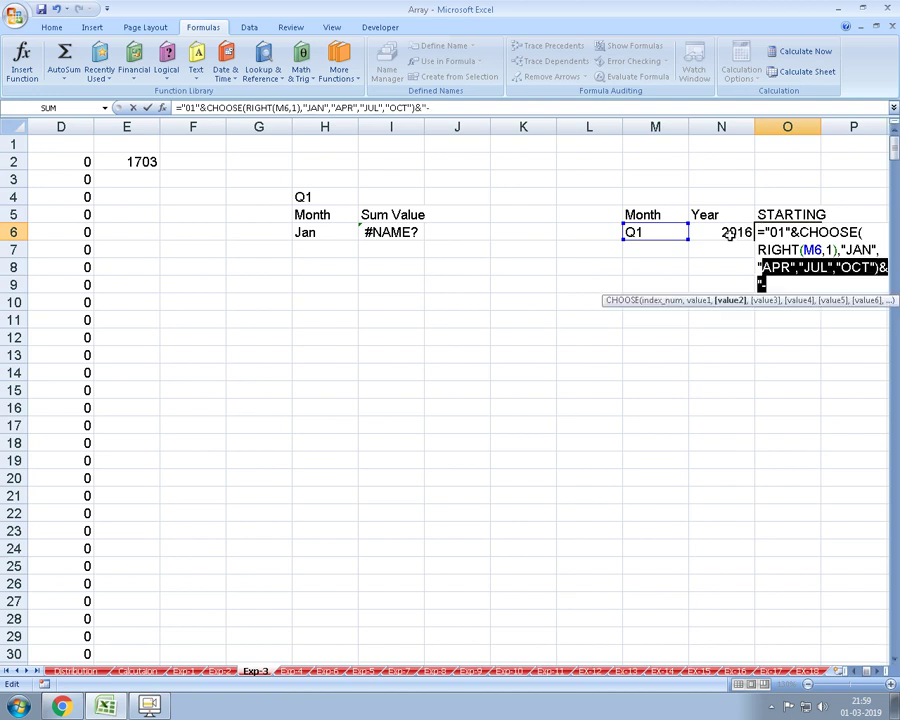
pyautogui.write('"&')
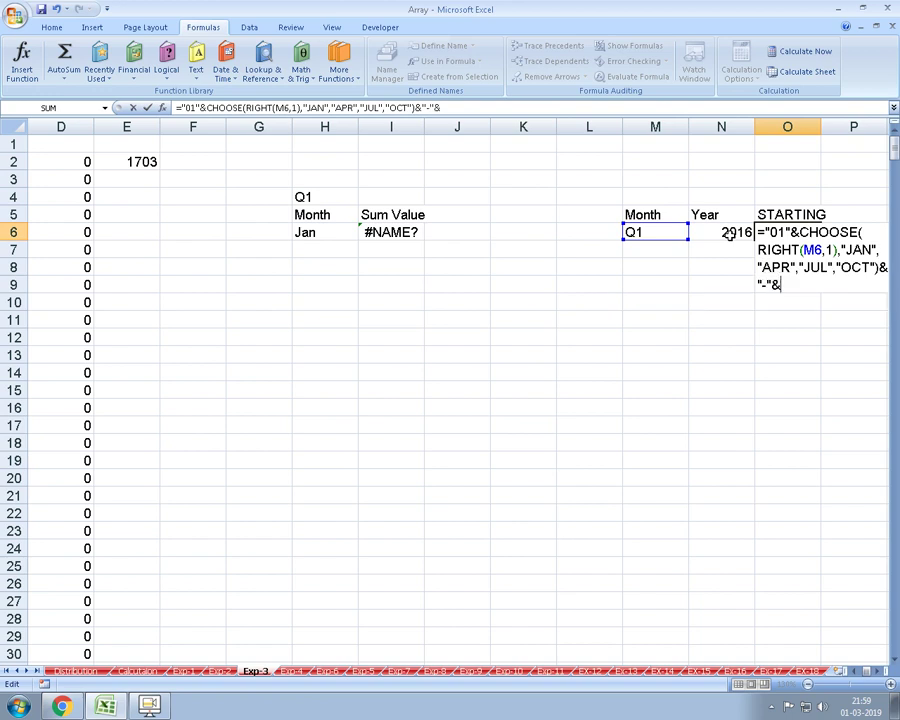
pyautogui.click(705, 234)
pyautogui.press('Return')
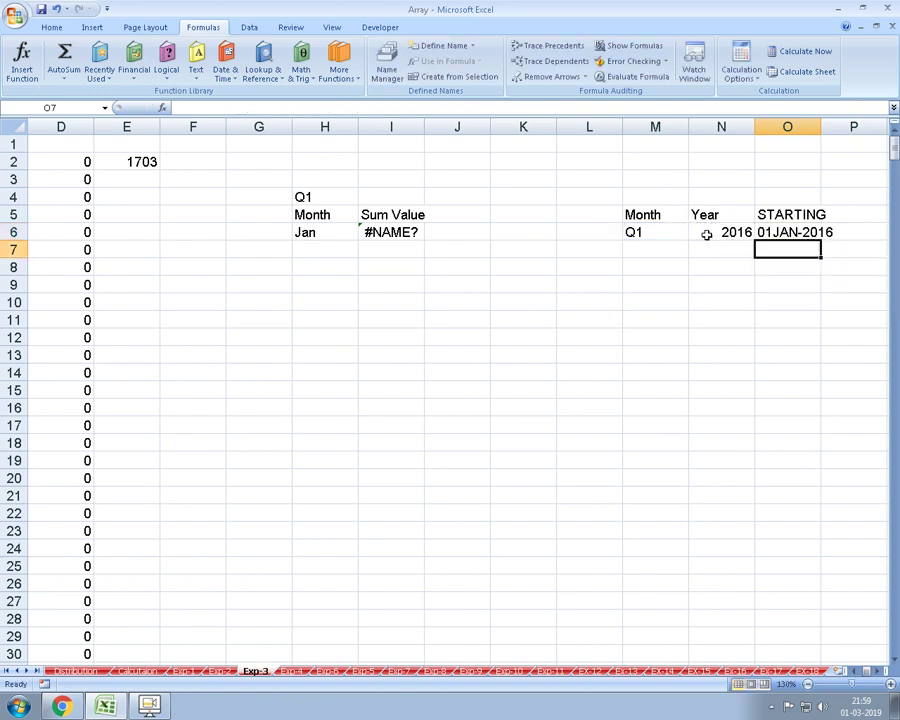
# - Wrap the O6 formula in DATEVALUE and format it as a date showing 01-Jan-16
pyautogui.press('Up')
pyautogui.press('F2')
pyautogui.press('Left')
pyautogui.press('Left')
pyautogui.press('Left')
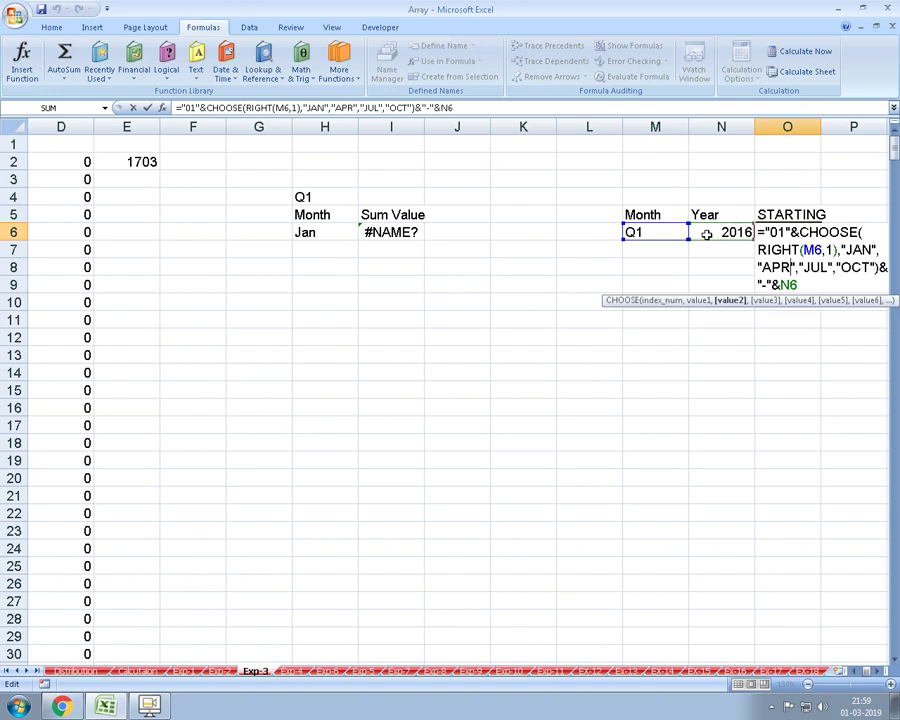
pyautogui.press('Left')
pyautogui.press('Left')
pyautogui.press('Left')
pyautogui.write('DATE')
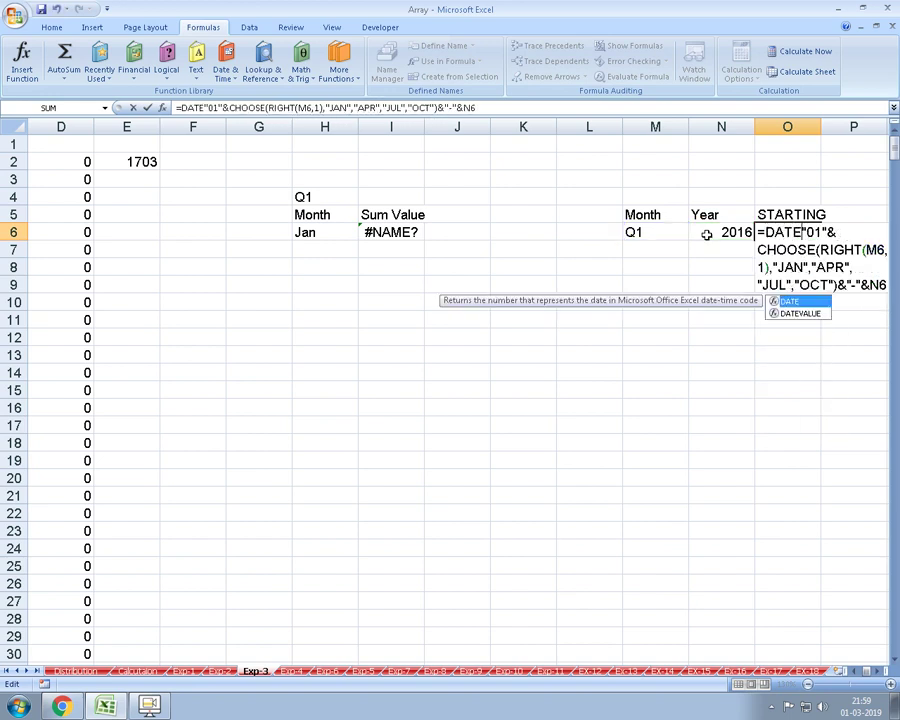
pyautogui.press('Down')
pyautogui.press('Tab')
pyautogui.press('Return')
pyautogui.press('Up')
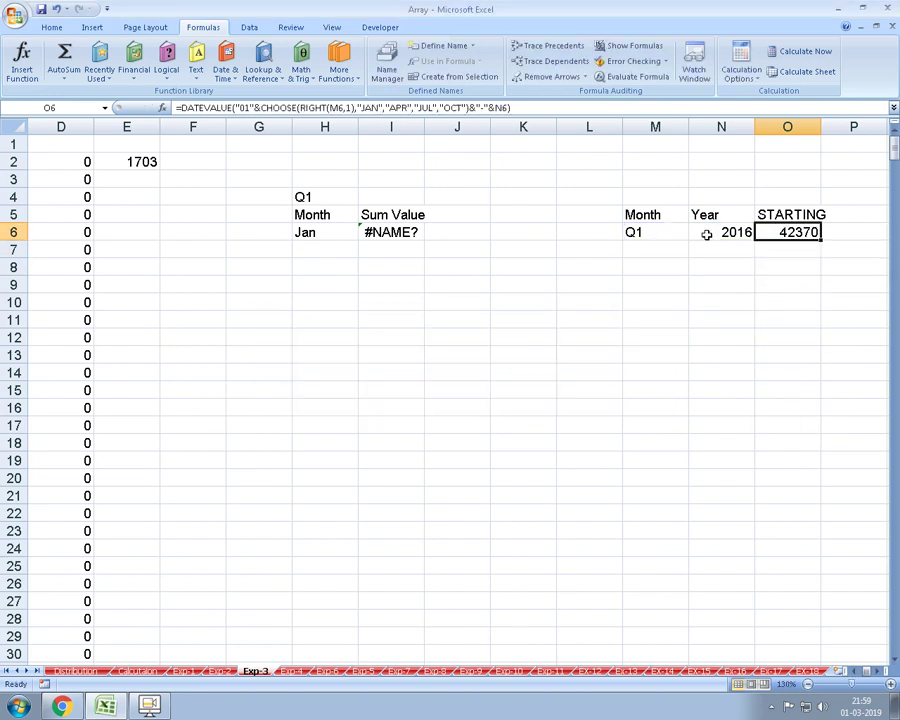
pyautogui.hotkey('ctrl', 'shift', '3')
pyautogui.press('Right')
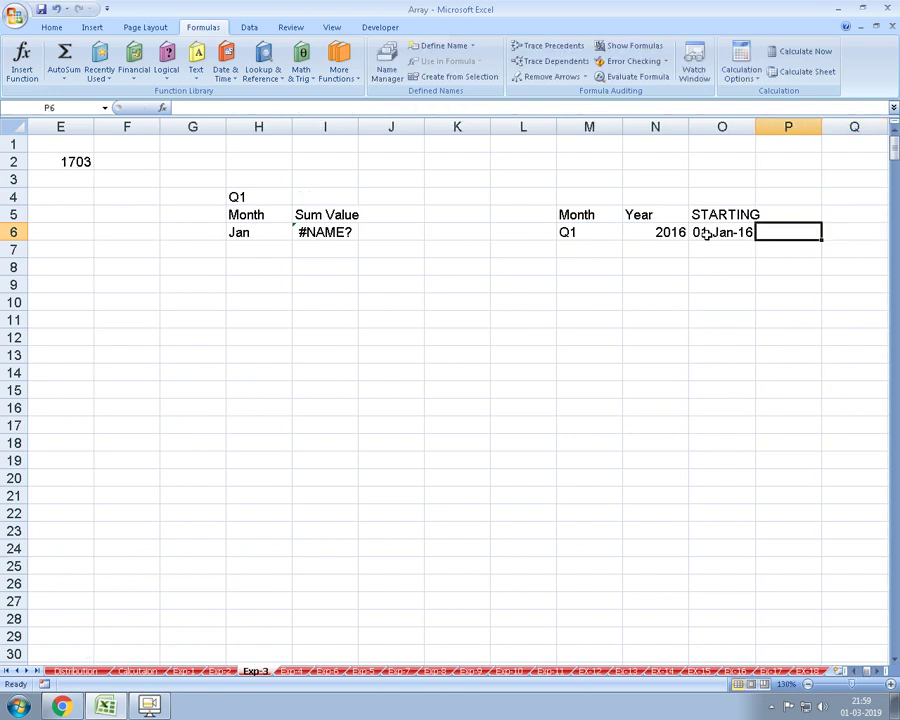
# - Enter the header ENDING in P5
pyautogui.press('Up')
pyautogui.write('END')
pyautogui.press('Return')
pyautogui.press('Up')
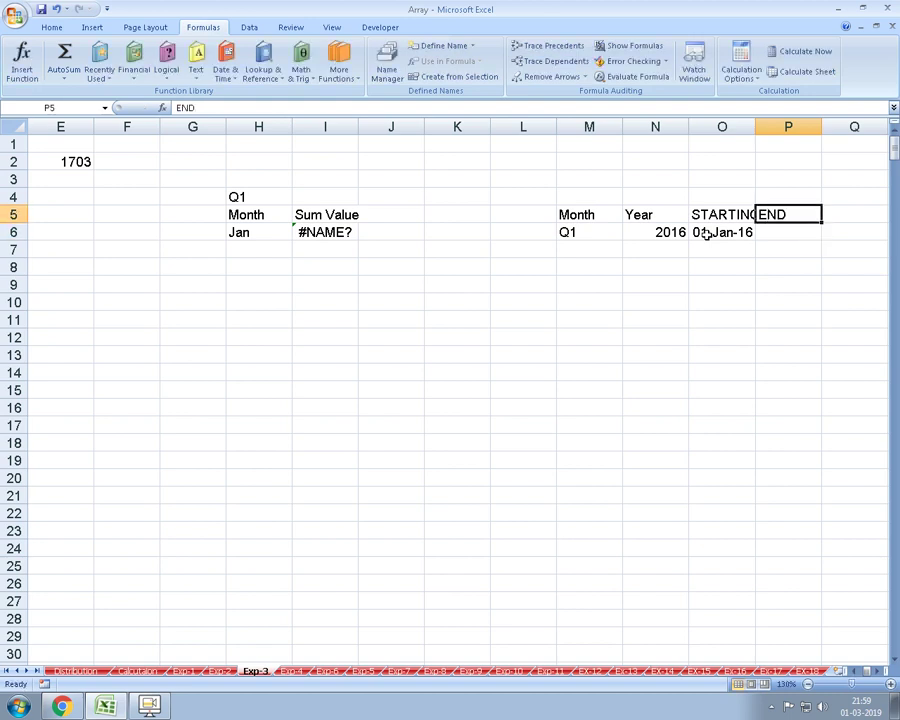
pyautogui.write('ENDING')
pyautogui.press('Return')
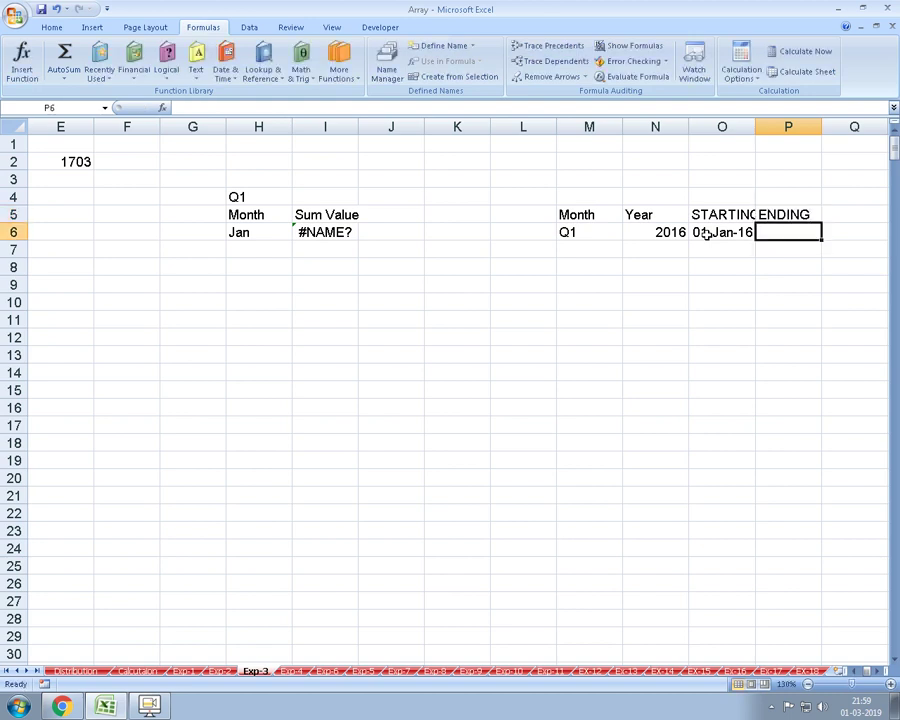
# - Enter =EOMONTH(O6,2) in P6 and format it as the date 31-Mar-16
pyautogui.write('=EO')
pyautogui.press('Tab')
pyautogui.write('O6,')
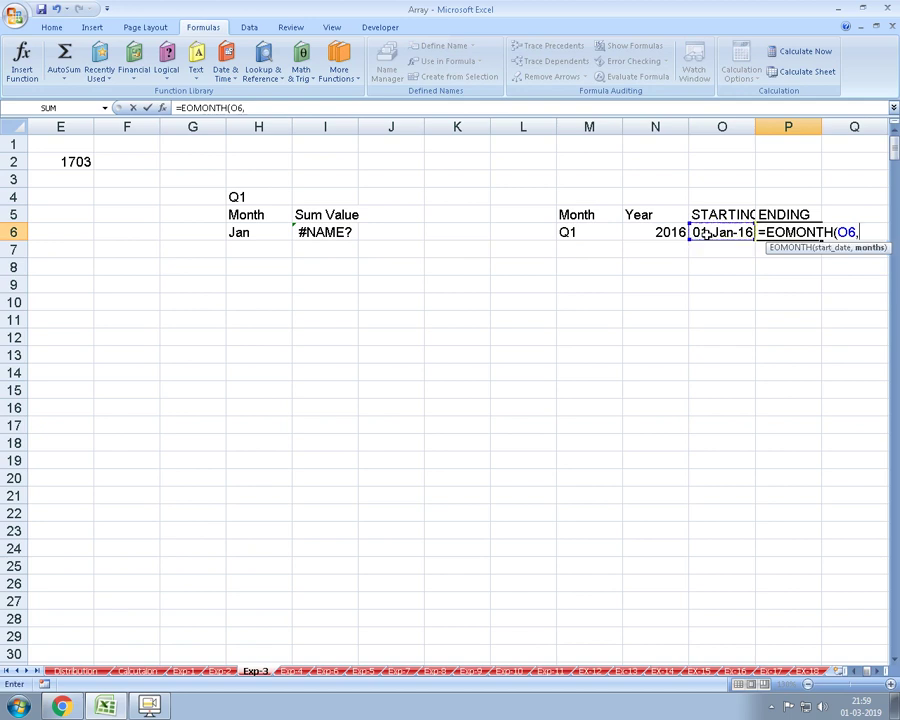
pyautogui.write('2')
pyautogui.press('Return')
pyautogui.press('Up')
pyautogui.hotkey('ctrl', 'shift', '3')
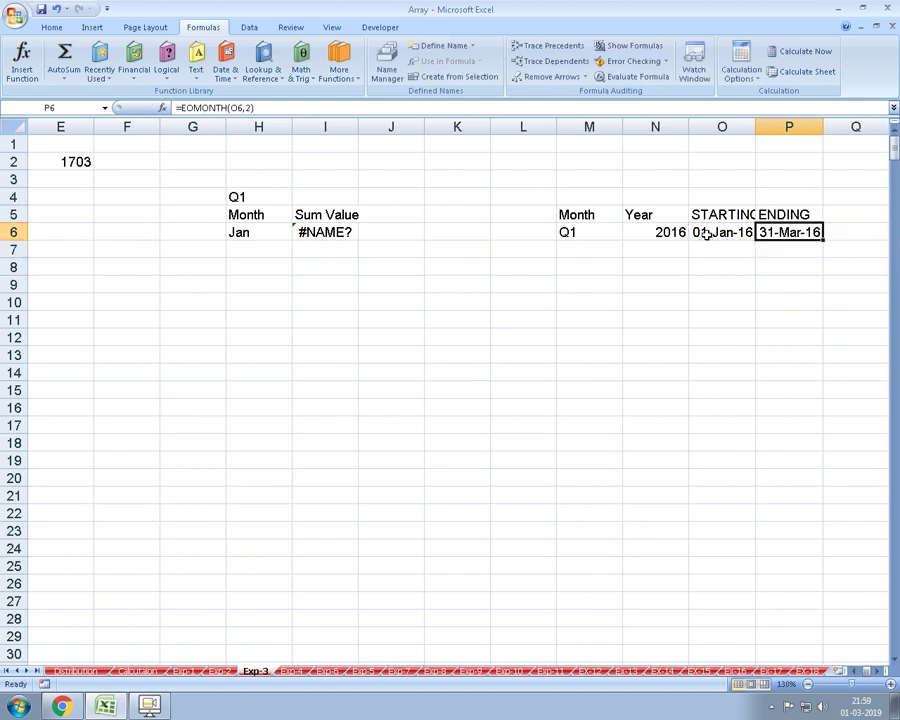
pyautogui.press('Left')
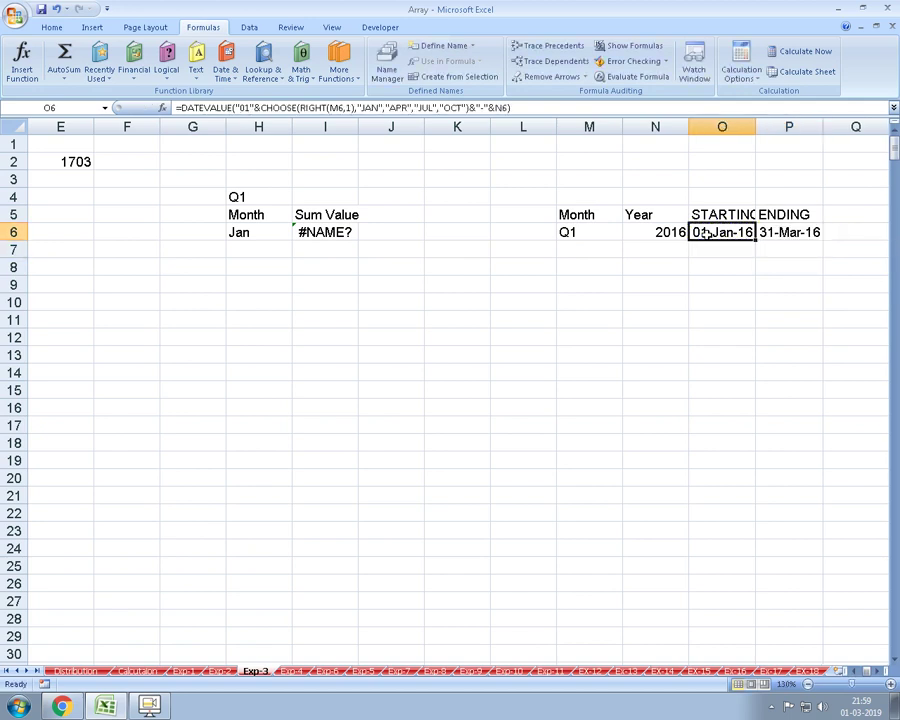
pyautogui.press('Down')
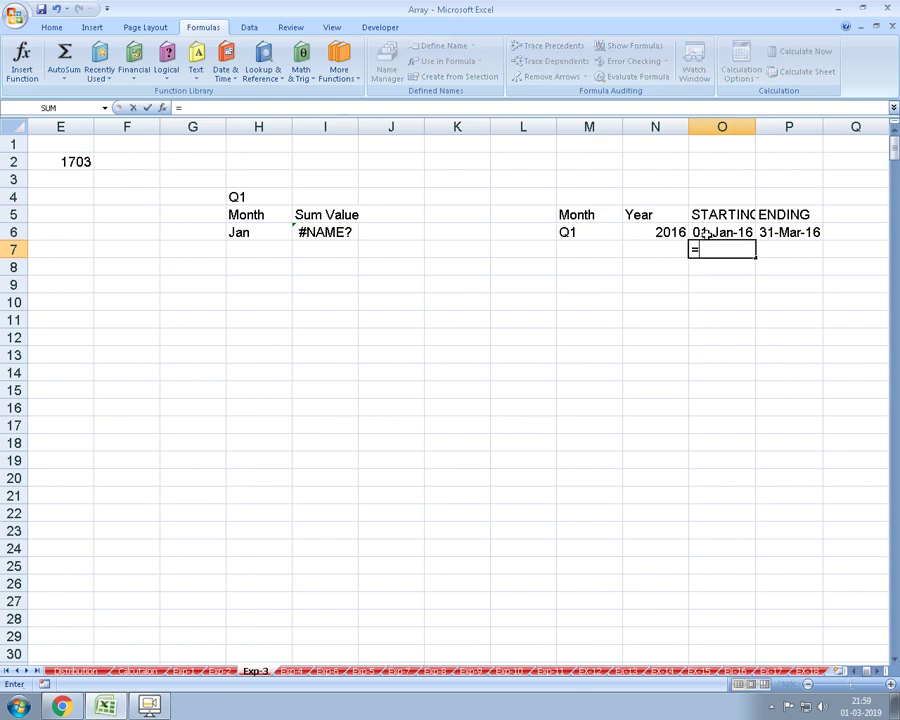
# - Start an IF(AND(O6>=…)) condition against the Date column in O7, then abandon it
pyautogui.write('IF')
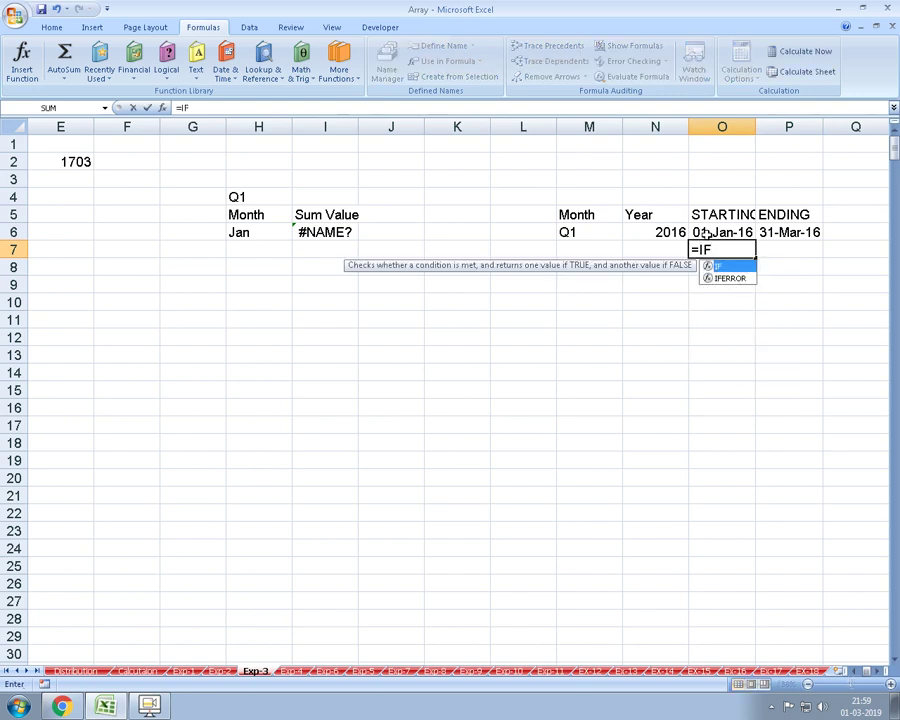
pyautogui.write('(T')
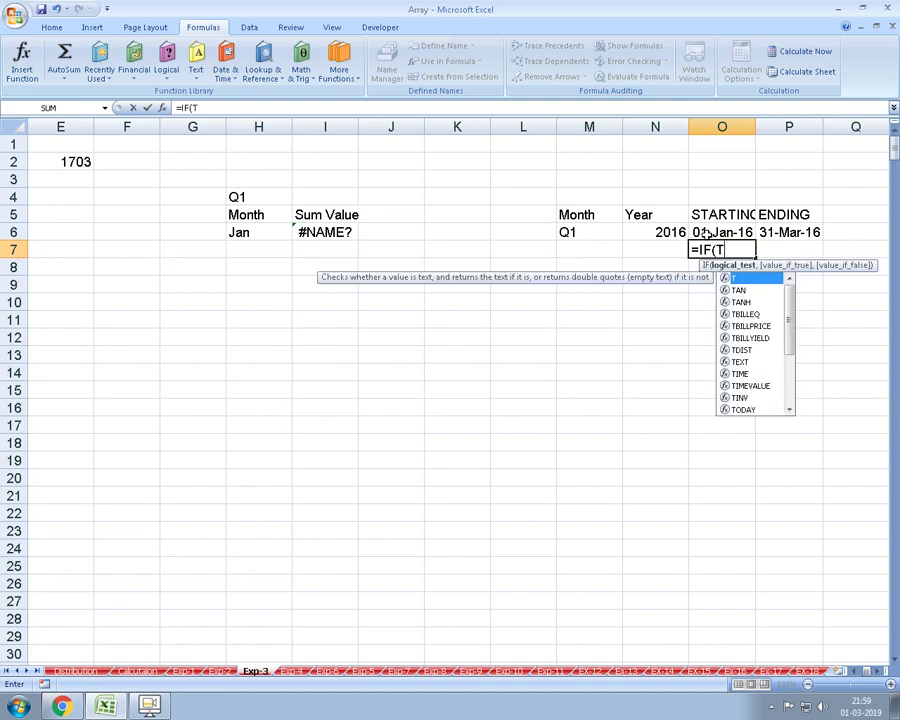
pyautogui.write('EX')
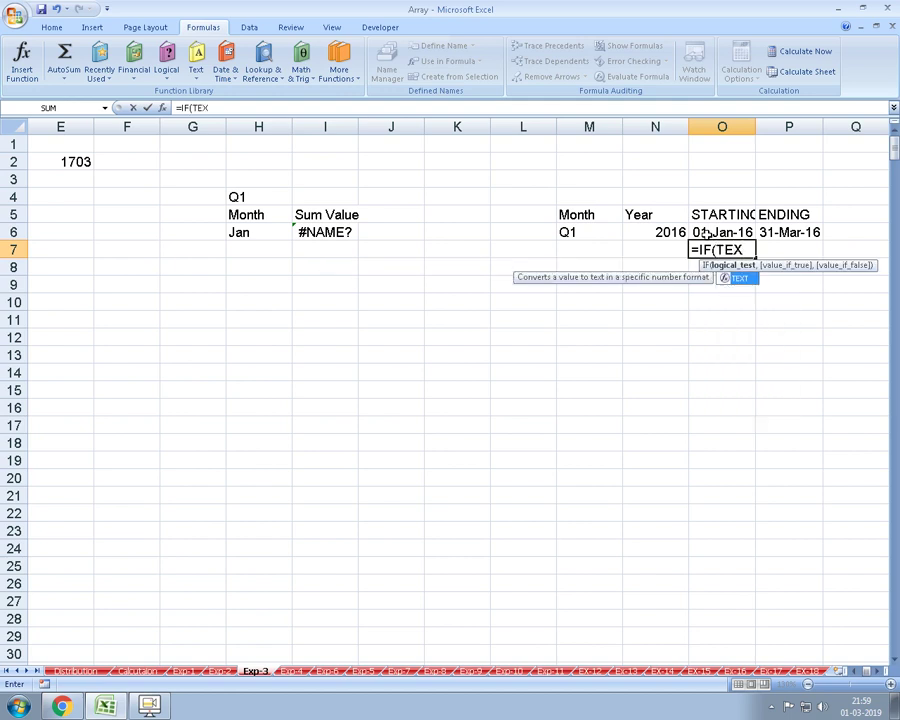
pyautogui.press('BackSpace')
pyautogui.press('BackSpace')
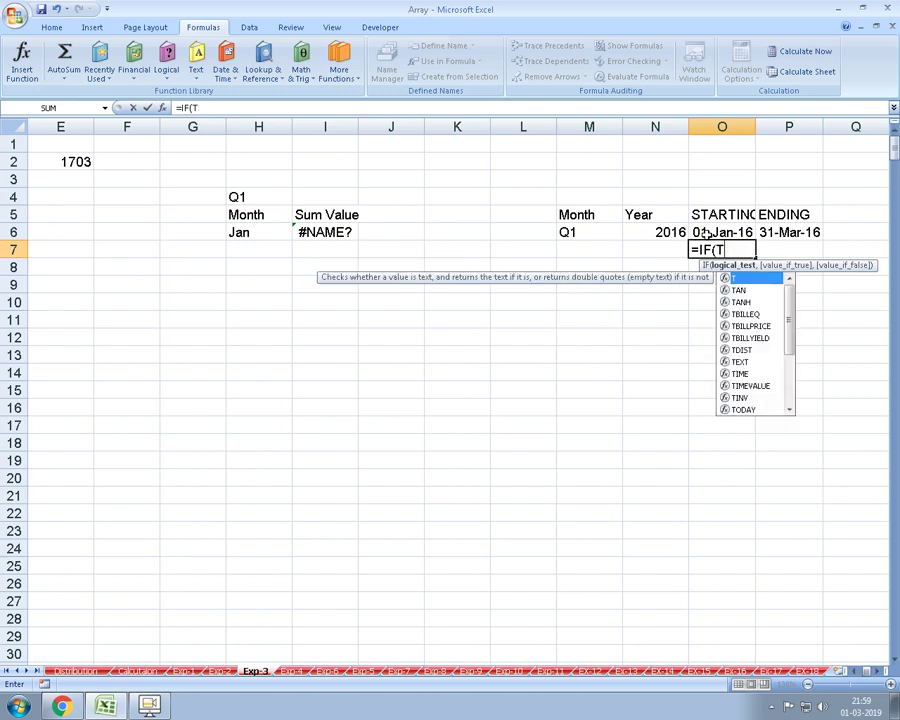
pyautogui.press('BackSpace')
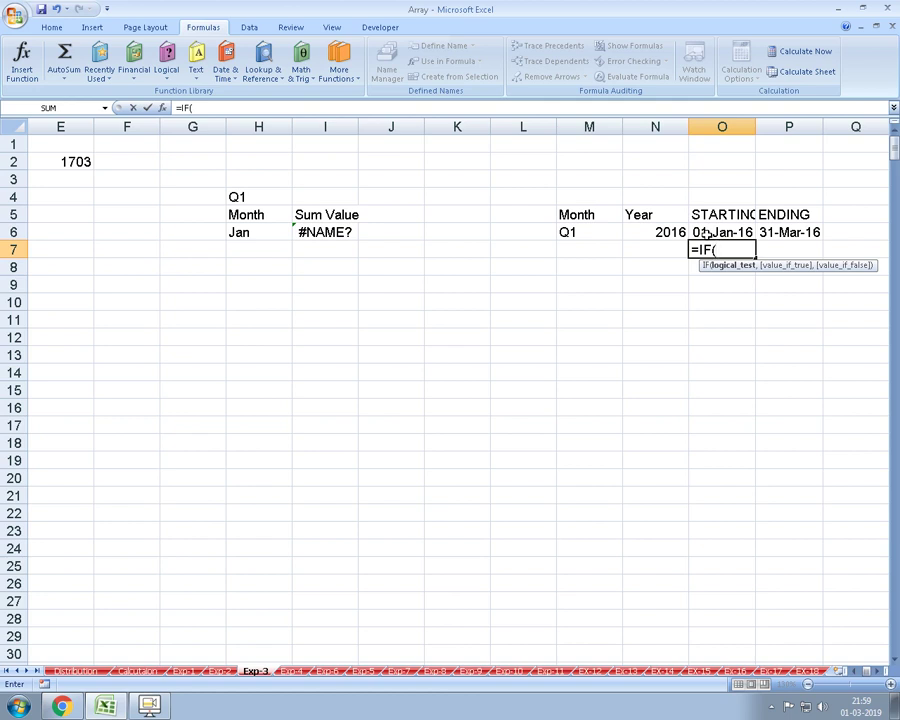
pyautogui.write('AND')
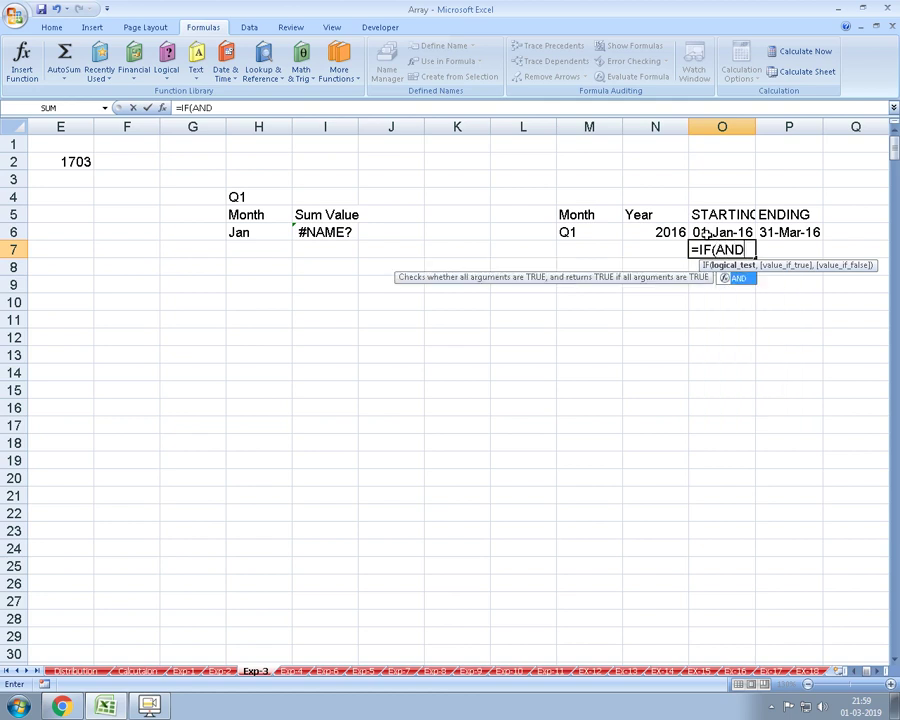
pyautogui.write('(')
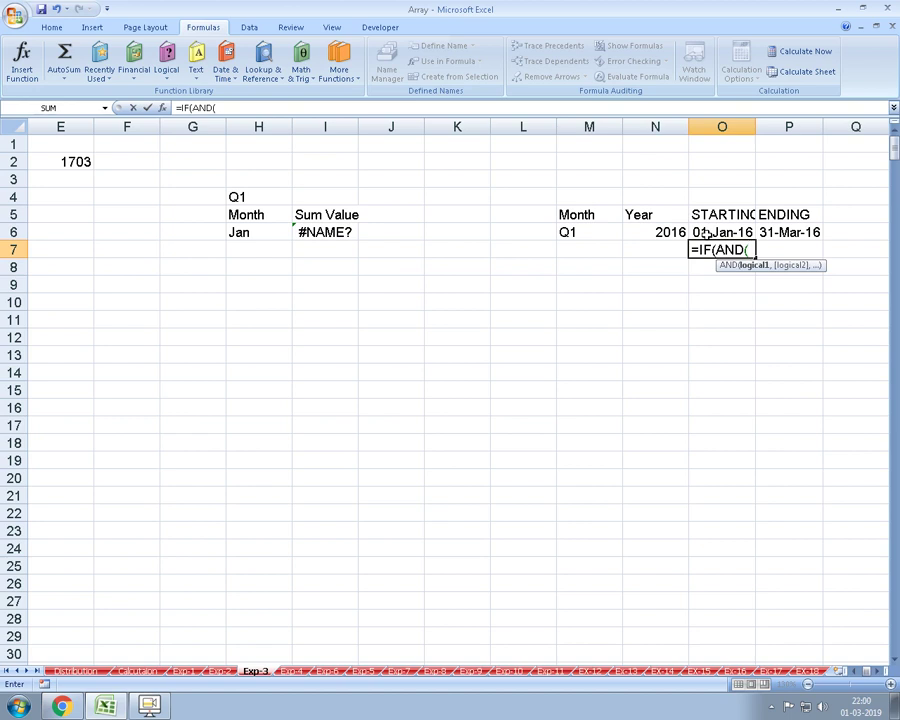
pyautogui.click(705, 233)
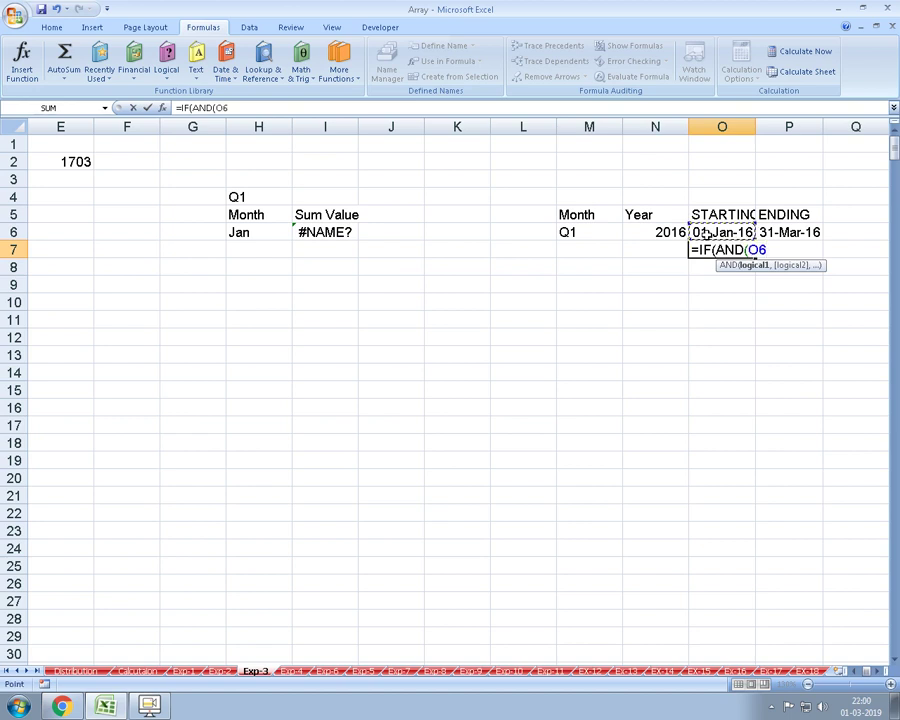
pyautogui.write('>')
pyautogui.write('=')
pyautogui.press('Left')
pyautogui.hotkey('ctrl', 'Left')
pyautogui.hotkey('ctrl', 'Left')
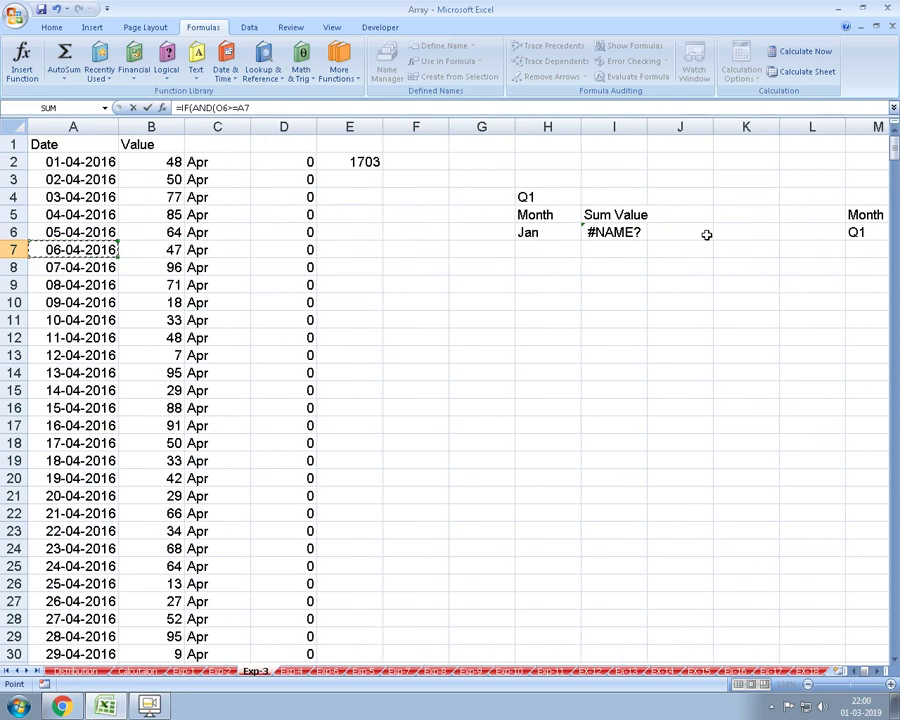
pyautogui.press('Up')
pyautogui.press('Up')
pyautogui.press('Up')
pyautogui.press('Up')
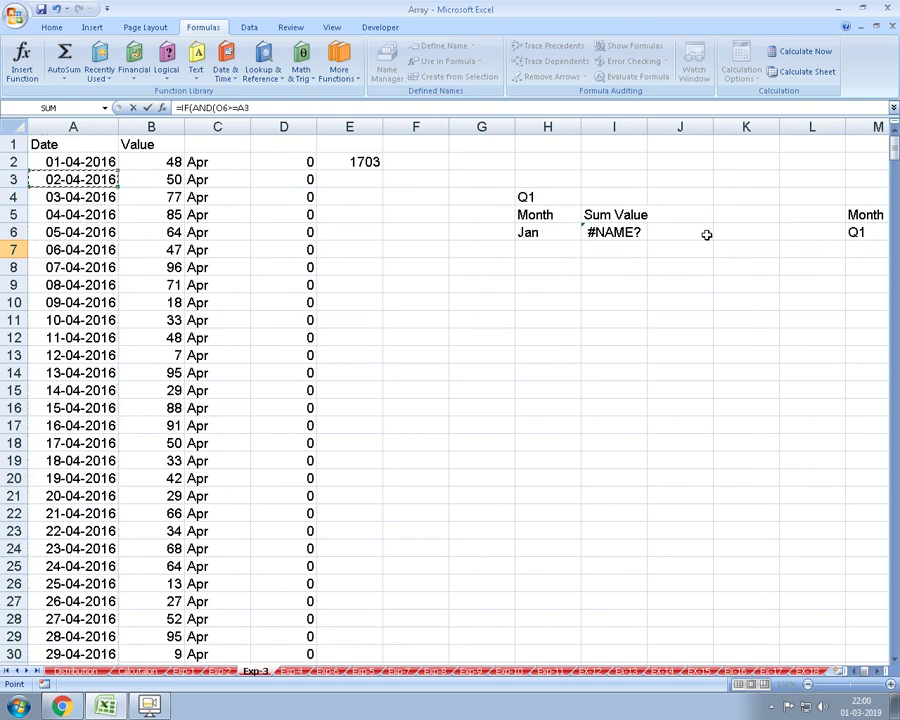
pyautogui.press('Up')
pyautogui.press('Escape')
pyautogui.press('Up')
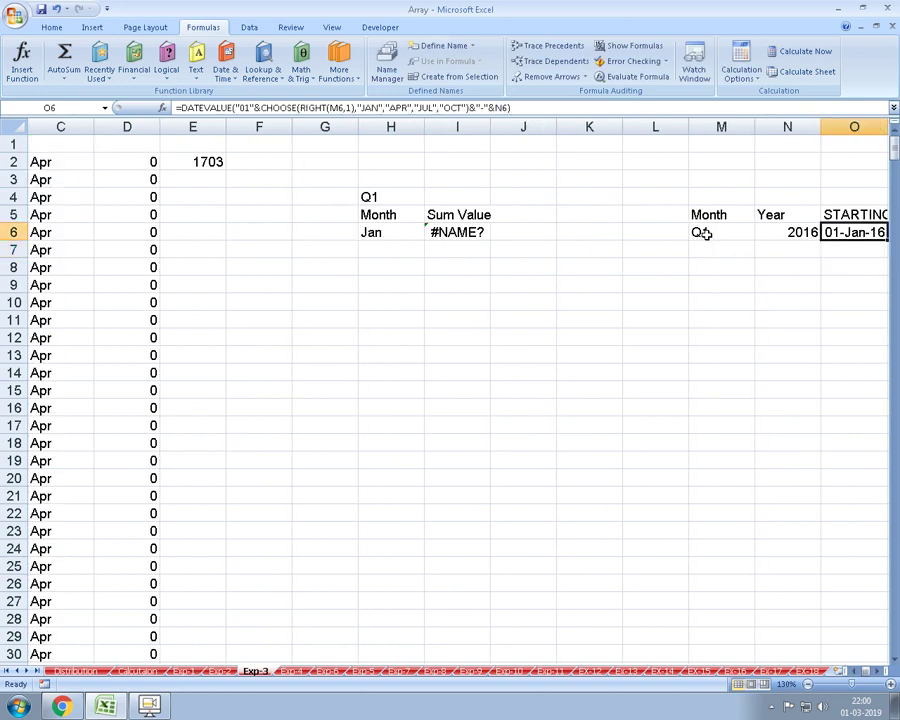
pyautogui.press('Left')
pyautogui.press('Home')
pyautogui.press('Up')
pyautogui.press('Up')
pyautogui.press('Up')
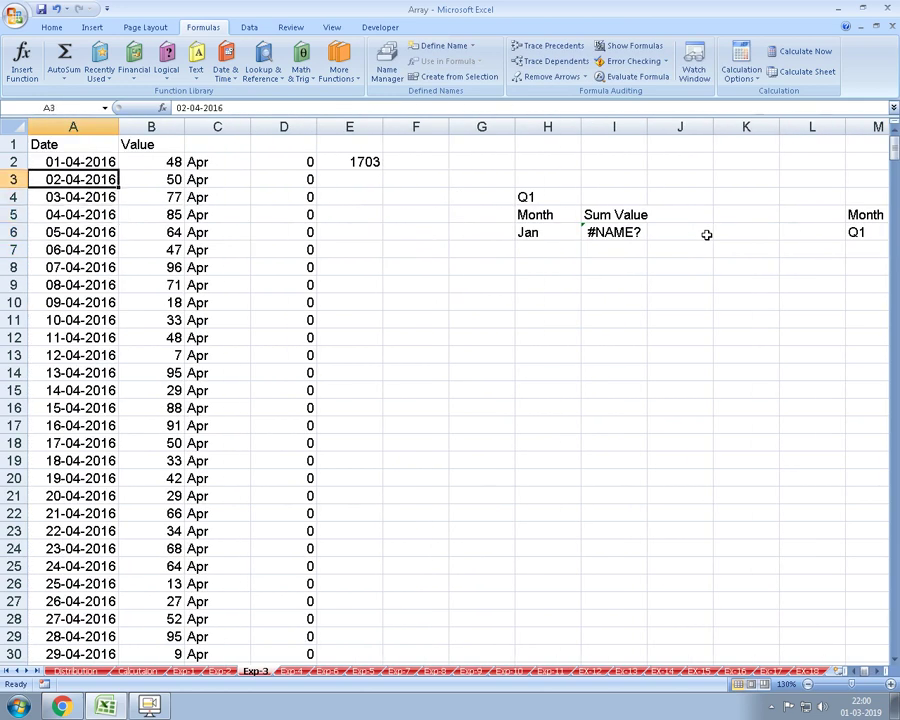
# - Delete the month-text, zeros and 1703-total helper columns
pyautogui.press('Right')
pyautogui.press('Right')
pyautogui.hotkey('ctrl', 'space')
pyautogui.hotkey('ctrl', '-')
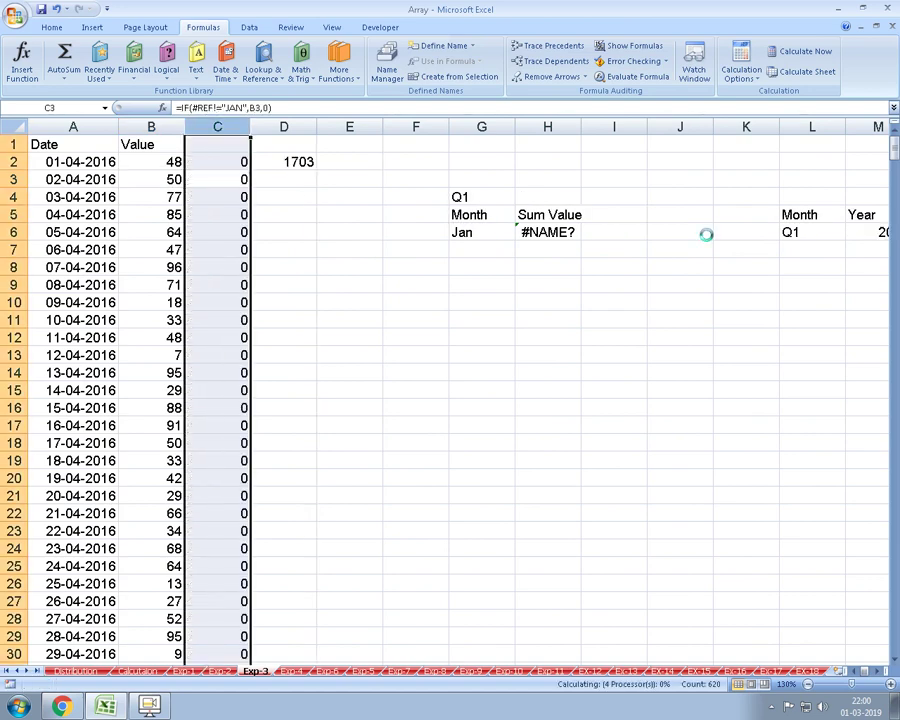
pyautogui.hotkey('ctrl', '-')
pyautogui.hotkey('ctrl', '-')
# - In C2, start the condition =IF(AND(A2>=L6 by pointing at the first date and start date
pyautogui.press('Up')
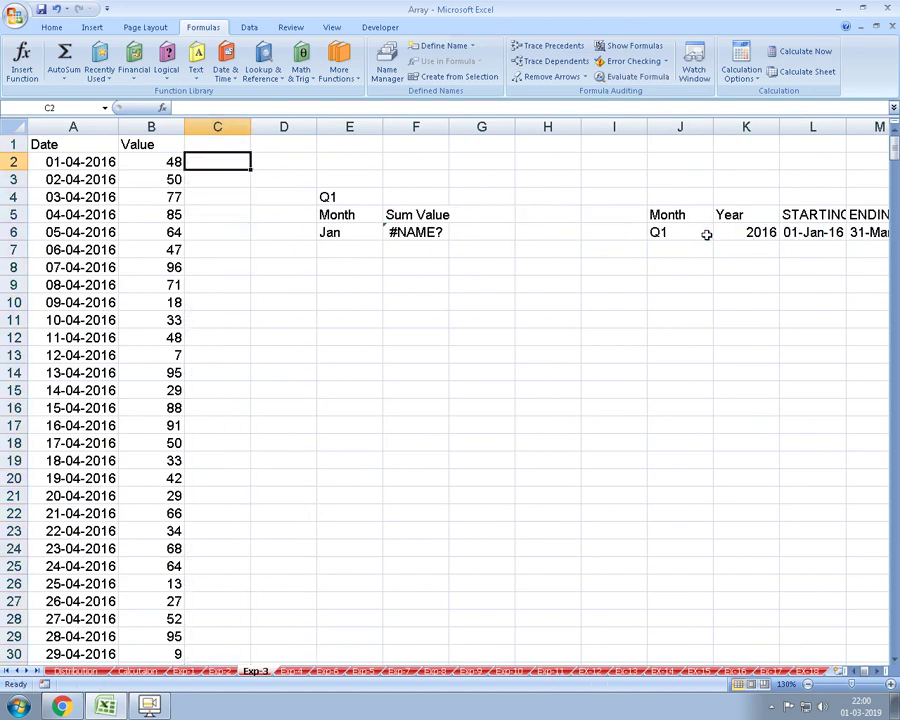
pyautogui.press('Left')
pyautogui.press('Left')
pyautogui.press('Right')
pyautogui.press('Right')
pyautogui.write('=IF(AND')
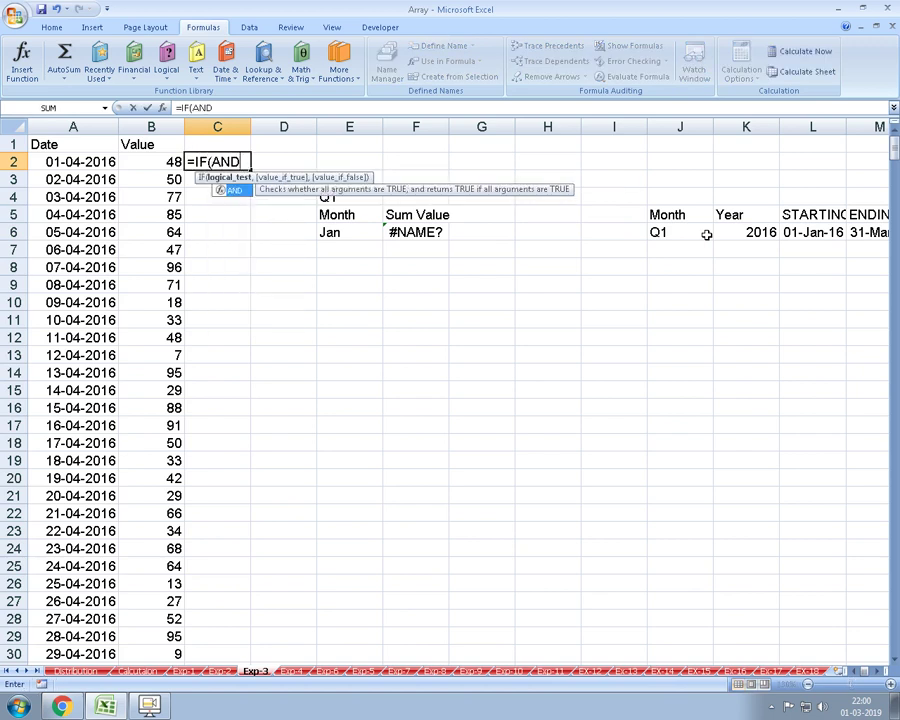
pyautogui.write('(')
pyautogui.press('Down')
pyautogui.press('Right')
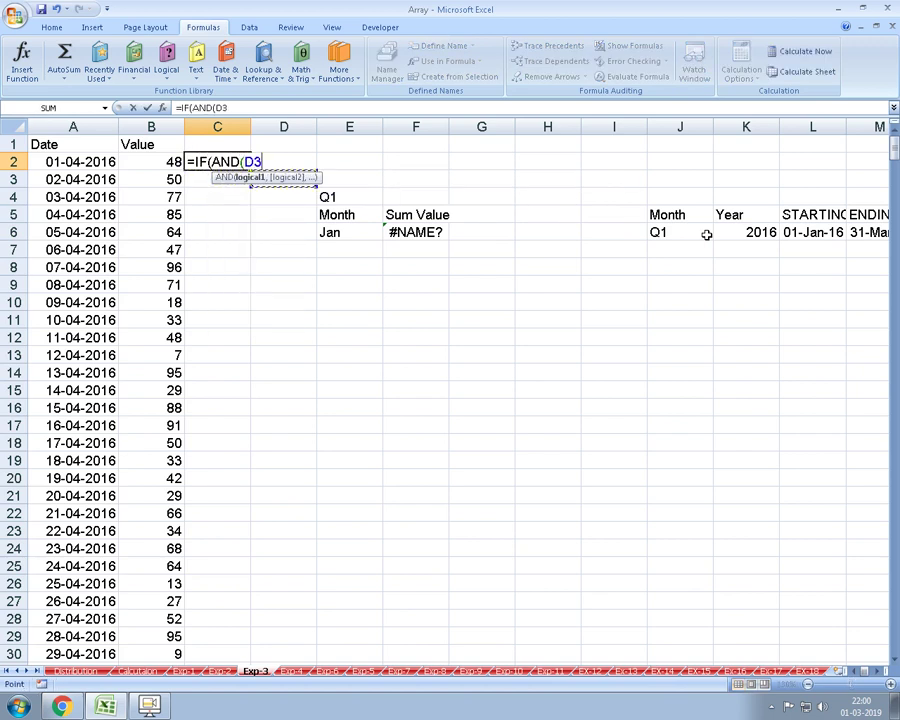
pyautogui.press('Right')
pyautogui.press('Right')
pyautogui.press('Right')
pyautogui.press('Right')
pyautogui.press('Right')
pyautogui.press('Down')
pyautogui.press('Down')
pyautogui.press('Down')
pyautogui.press('Left')
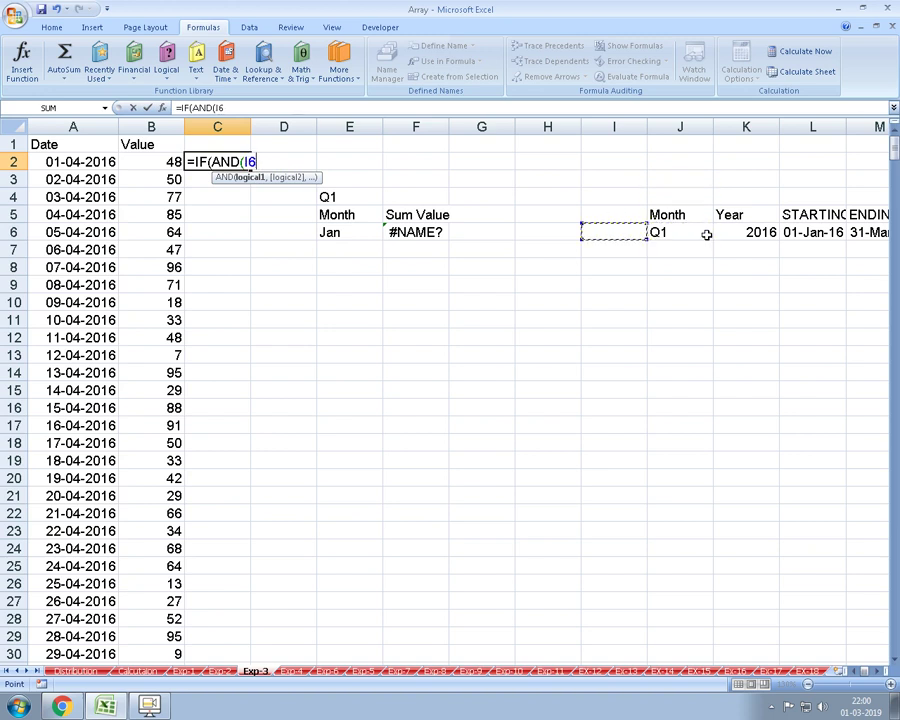
pyautogui.press('Left')
pyautogui.press('Left')
pyautogui.press('Left')
pyautogui.press('Left')
pyautogui.press('Left')
pyautogui.press('Left')
pyautogui.press('Left')
pyautogui.press('Left')
pyautogui.press('Up')
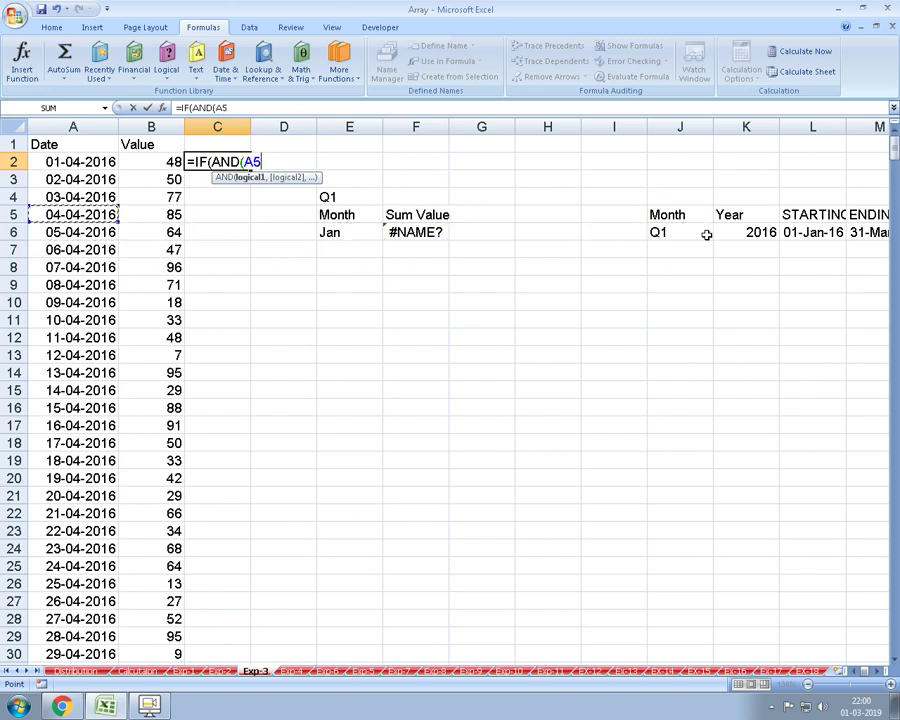
pyautogui.press('Up')
pyautogui.press('Up')
pyautogui.press('Up')
pyautogui.write('>=')
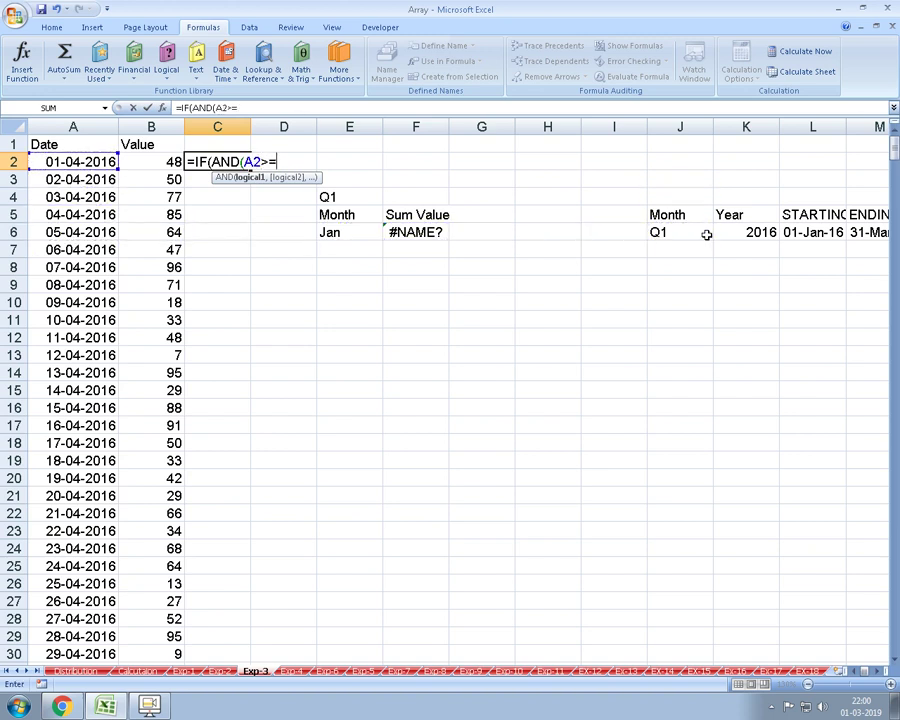
pyautogui.press('Down')
pyautogui.press('Right')
pyautogui.press('Right')
pyautogui.press('Right')
pyautogui.press('Right')
pyautogui.press('Down')
pyautogui.press('Right')
pyautogui.press('Down')
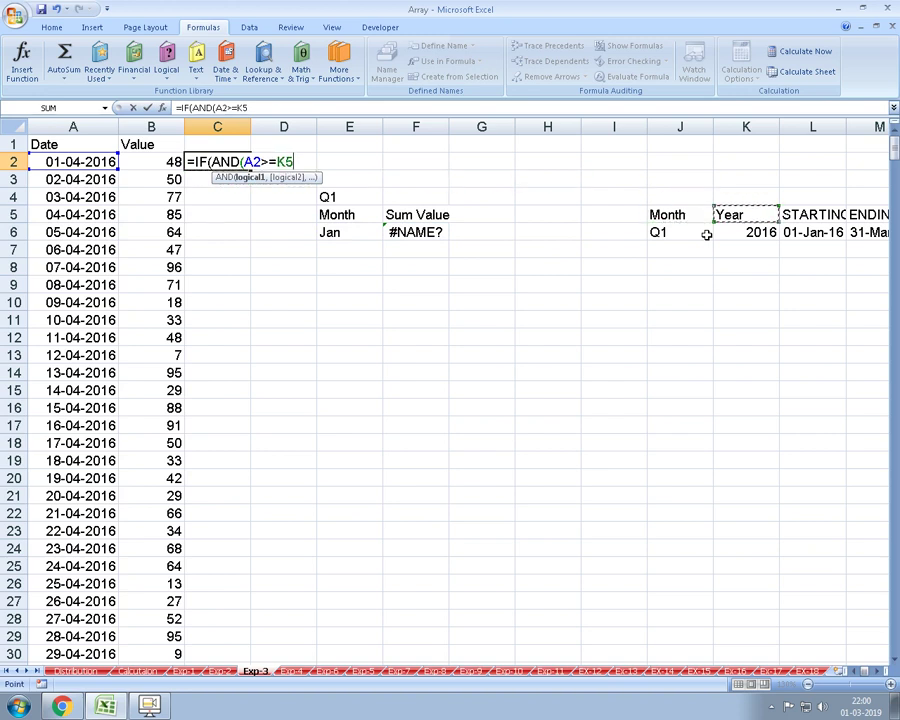
pyautogui.press('Right')
pyautogui.press('Down')
# - Finish C2 as =IF(AND(A2>=L6,A2<=M6),B2,0) and commit it
pyautogui.write(',')
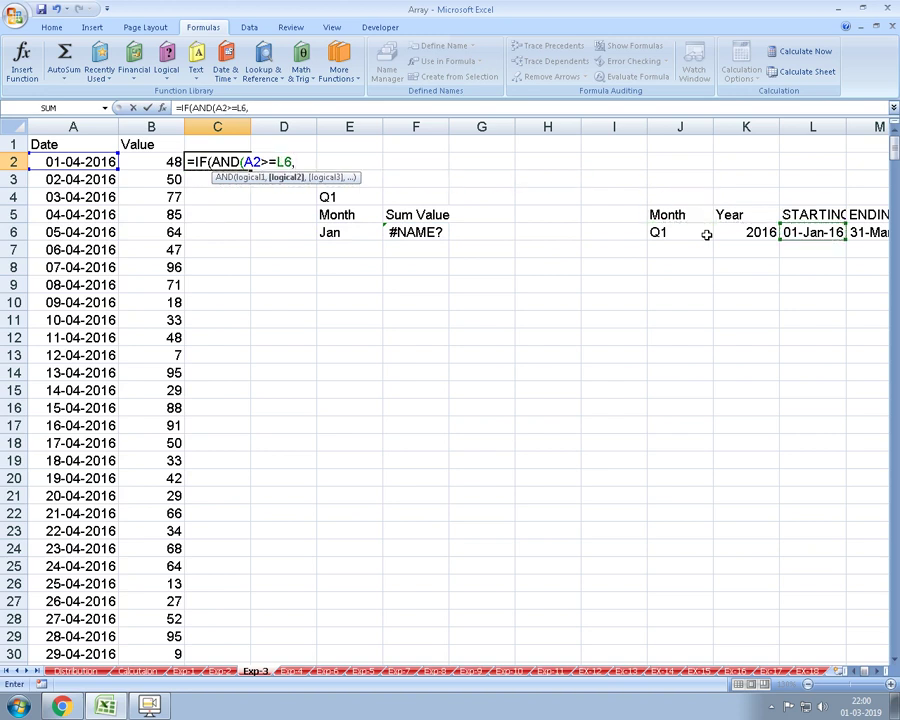
pyautogui.write('A2')
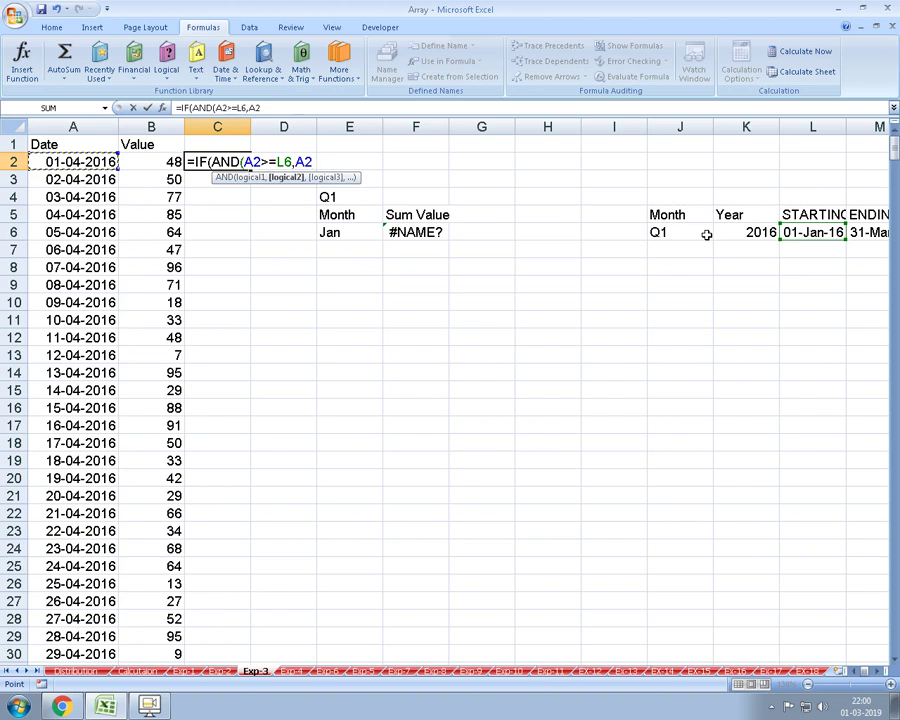
pyautogui.write('<=')
pyautogui.press('Right')
pyautogui.press('Down')
pyautogui.press('Right')
pyautogui.press('Right')
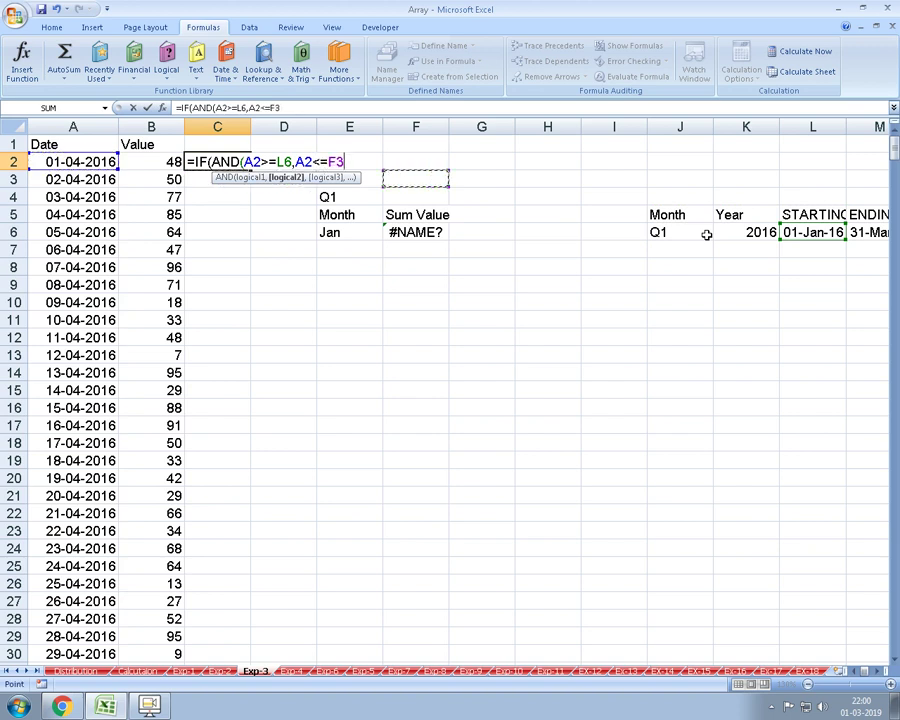
pyautogui.press('Right')
pyautogui.press('Right')
pyautogui.press('Right')
pyautogui.press('Down')
pyautogui.press('Left')
pyautogui.press('Down')
pyautogui.press('Down')
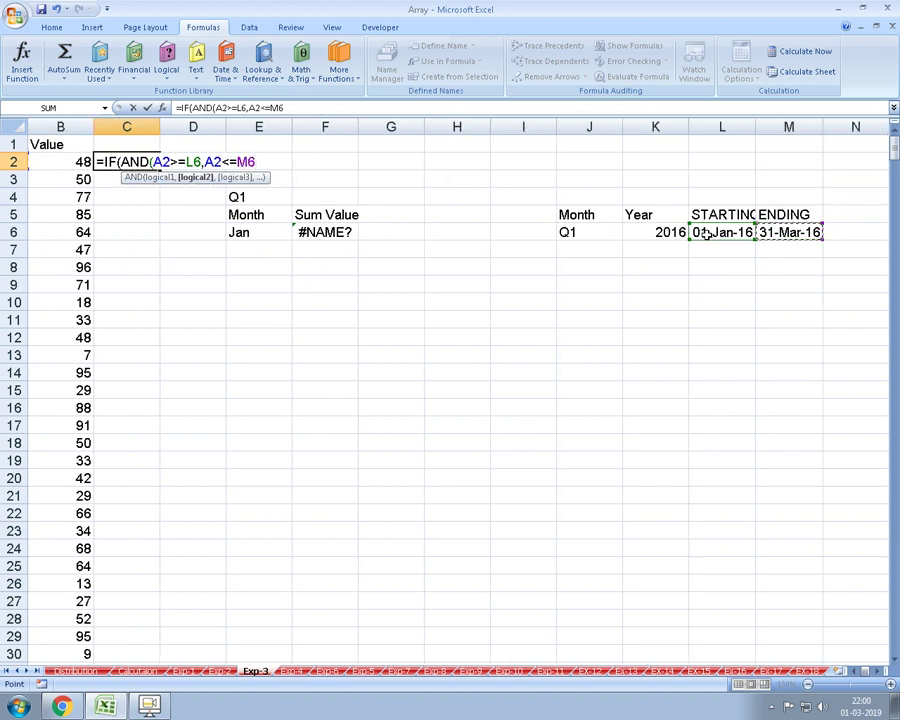
pyautogui.write(')')
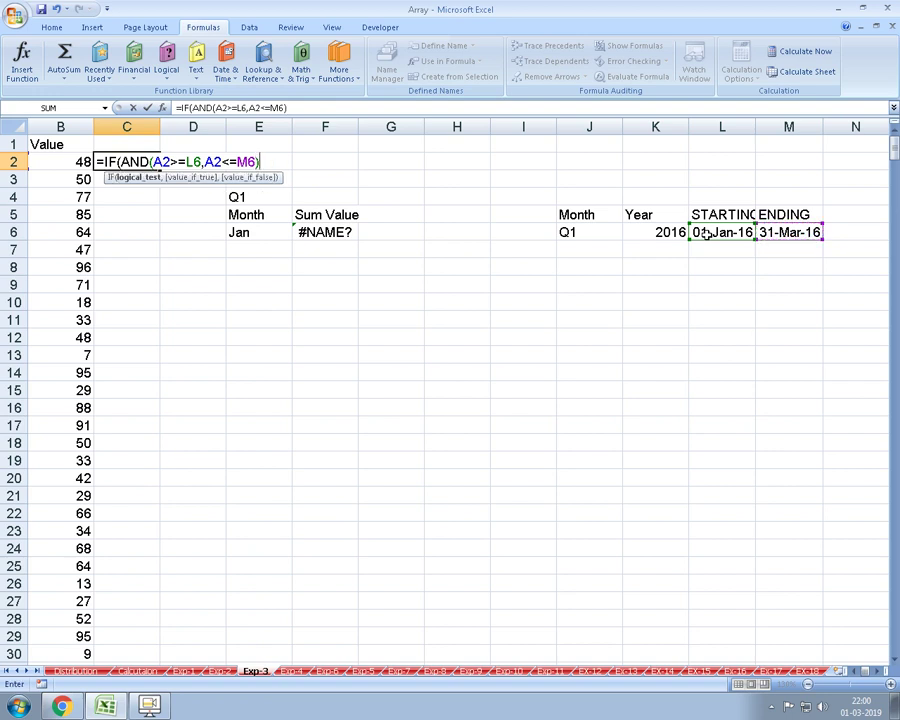
pyautogui.write(',')
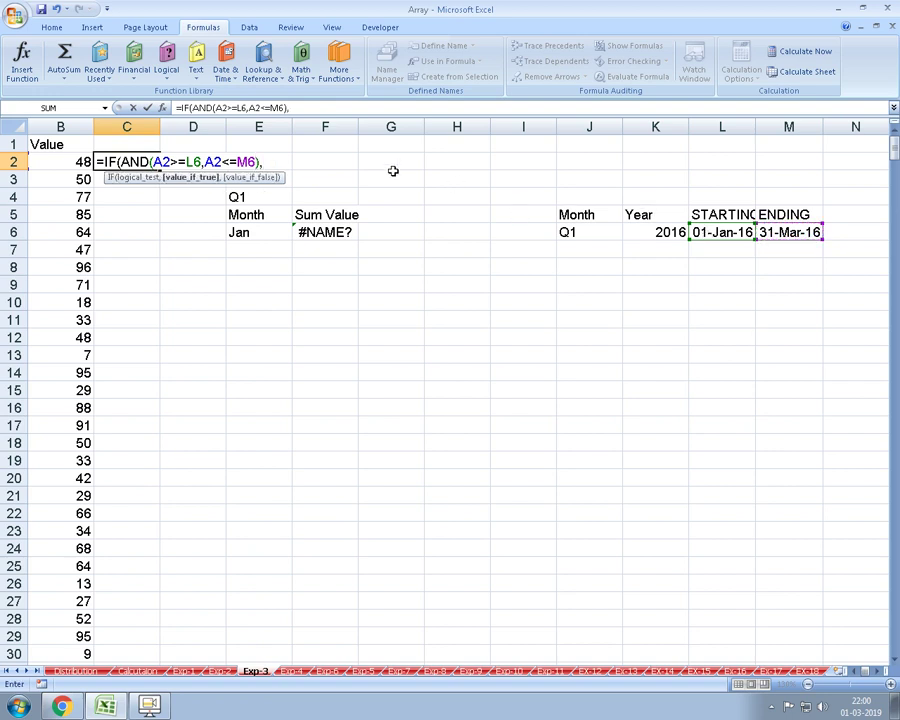
pyautogui.click(80, 162)
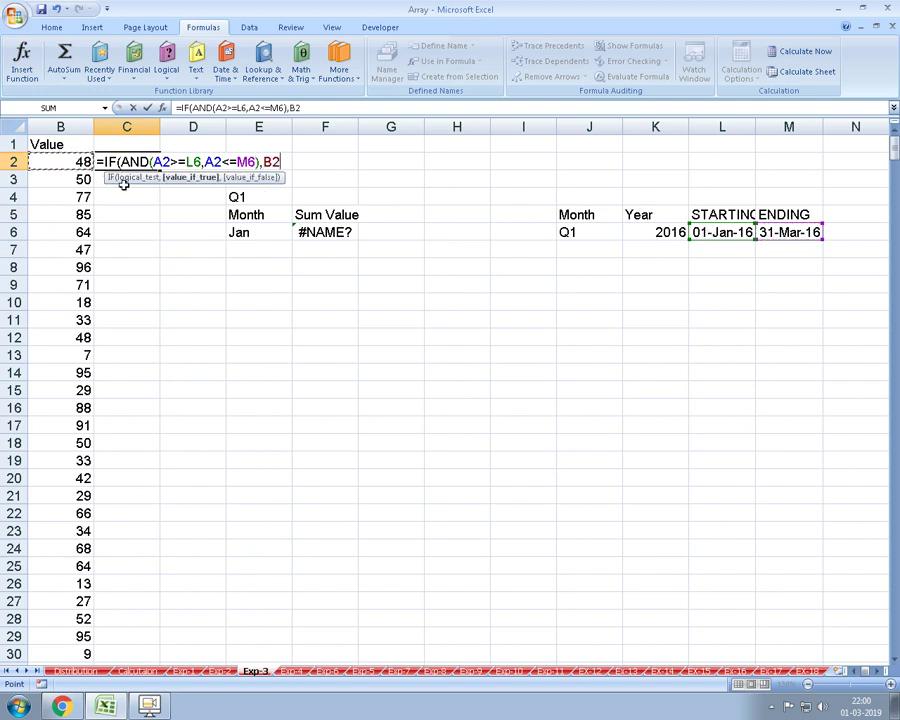
pyautogui.write(',0')
pyautogui.press('Return')
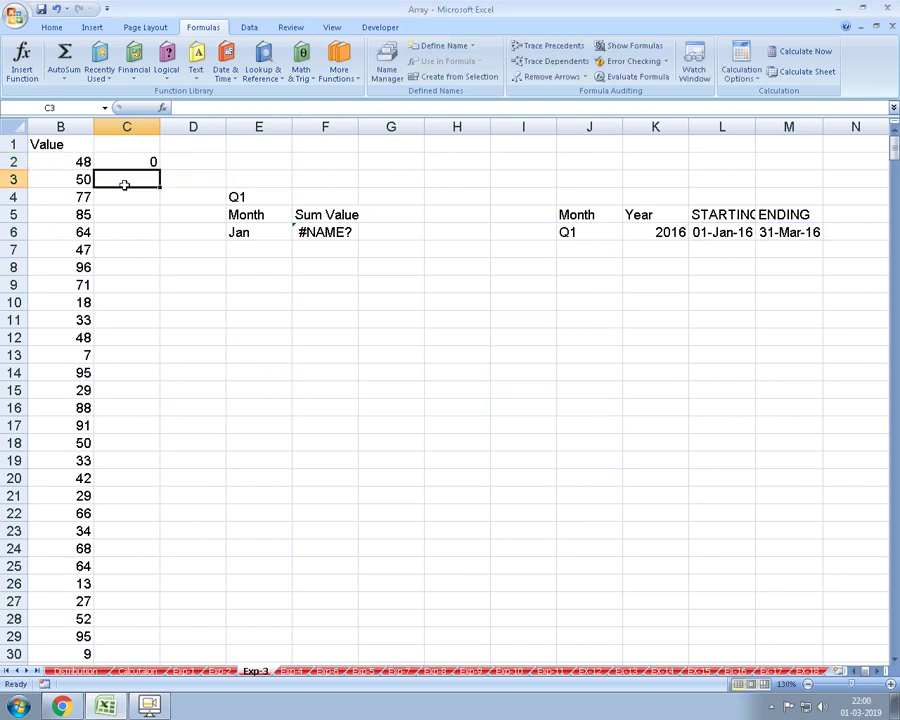
# - Fill the helper formula down C2:C621
pyautogui.press('Up')
pyautogui.press('Left')
pyautogui.press('Left')
pyautogui.hotkey('ctrl', 'Down')
pyautogui.press('Right')
pyautogui.press('Right')
pyautogui.hotkey('ctrl', 'shift', 'Up')
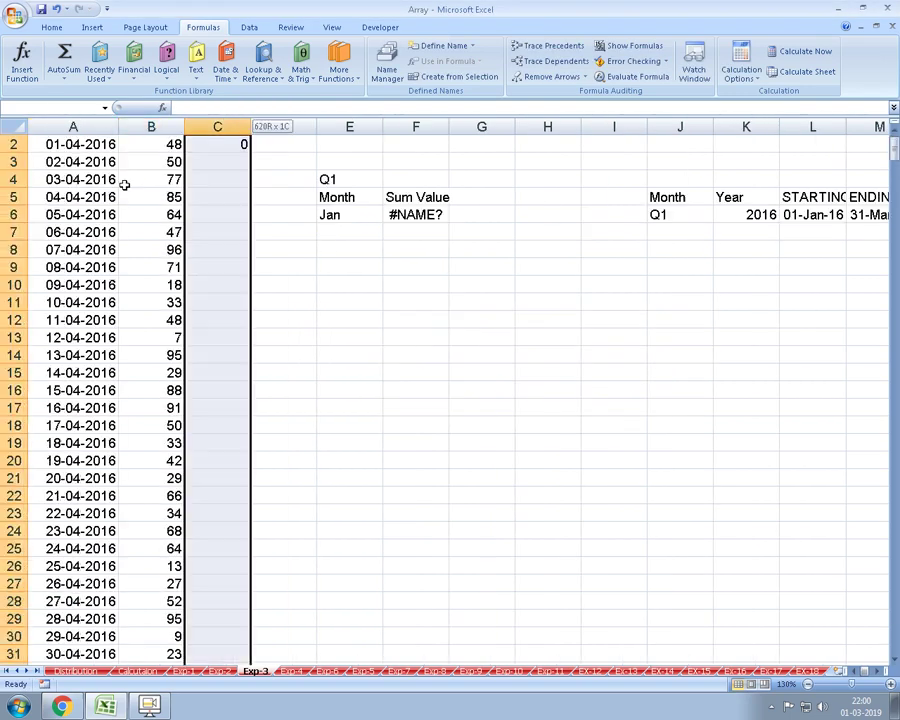
pyautogui.hotkey('ctrl', 'd')
pyautogui.hotkey('ctrl', 'Up')
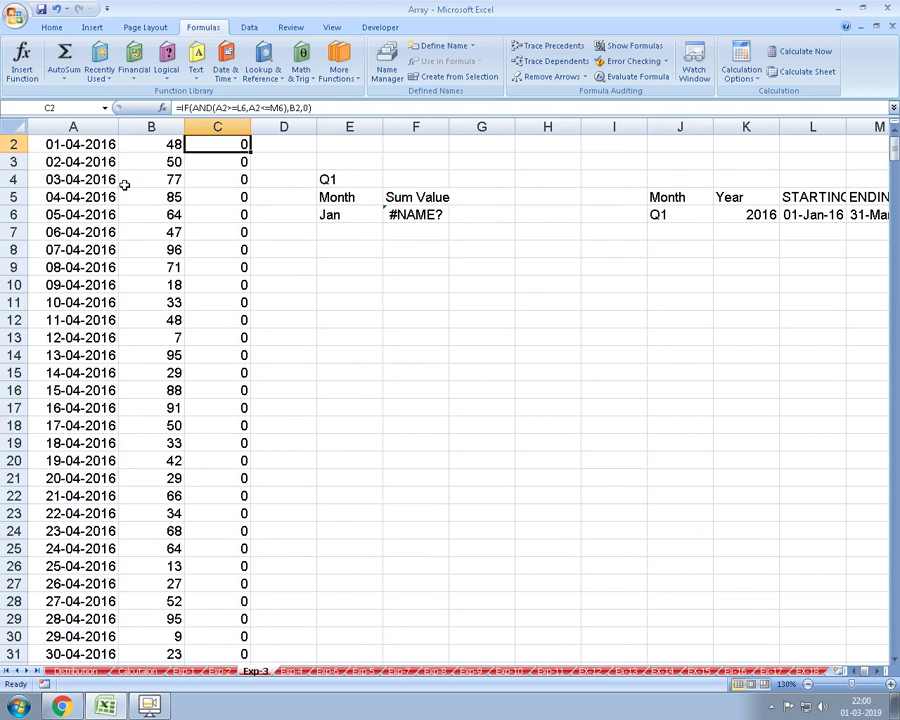
pyautogui.scroll(1, 129, 245)
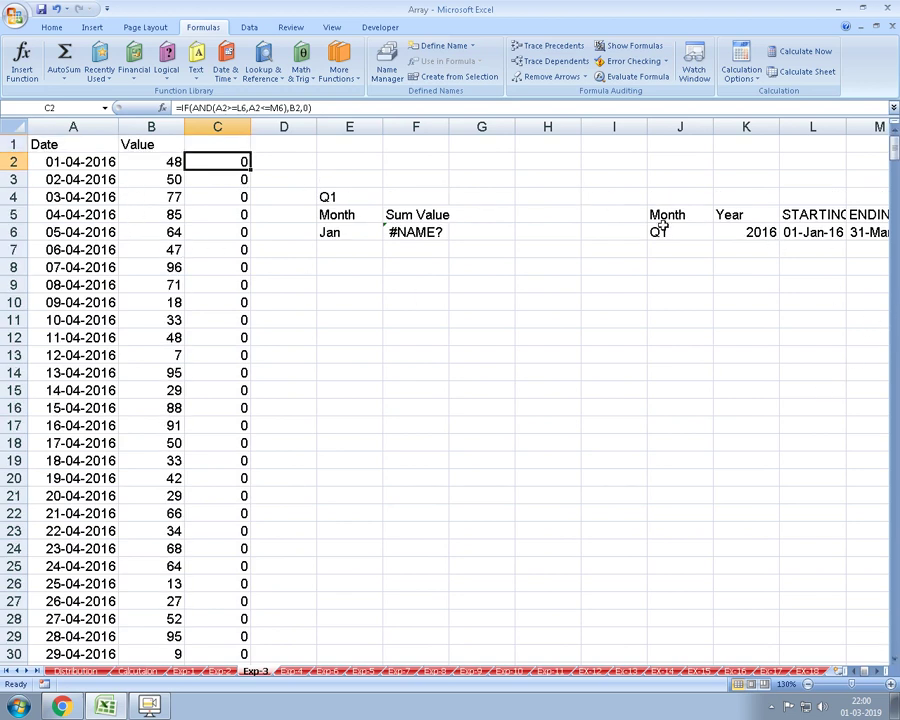
# - Change the quarter cell from Q1 to Q2 and inspect the copied formula in C3
pyautogui.click(665, 233)
pyautogui.write('Q2')
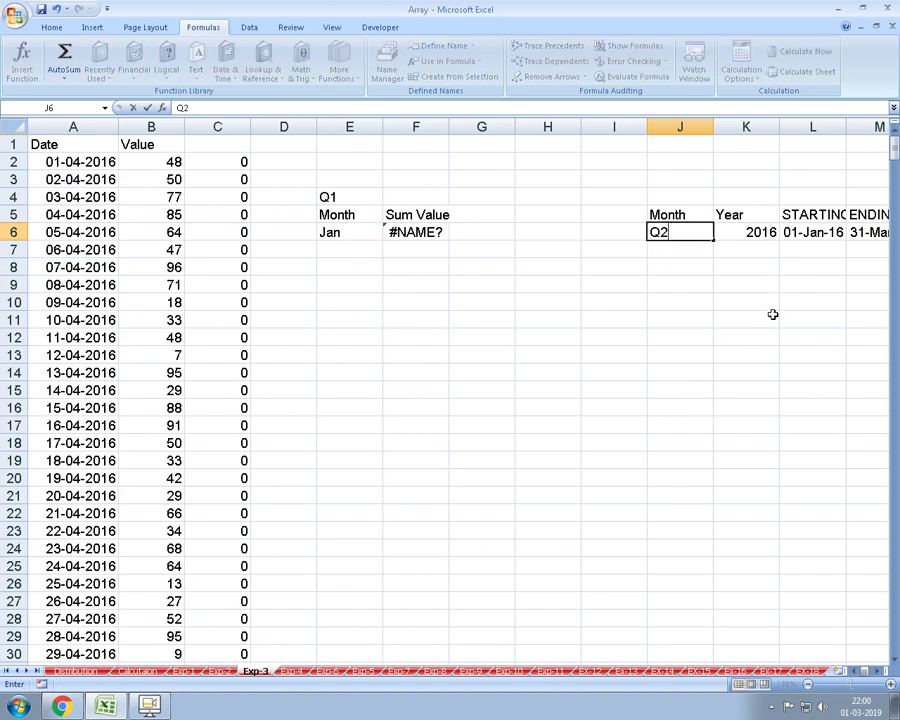
pyautogui.press('Return')
pyautogui.press('Left')
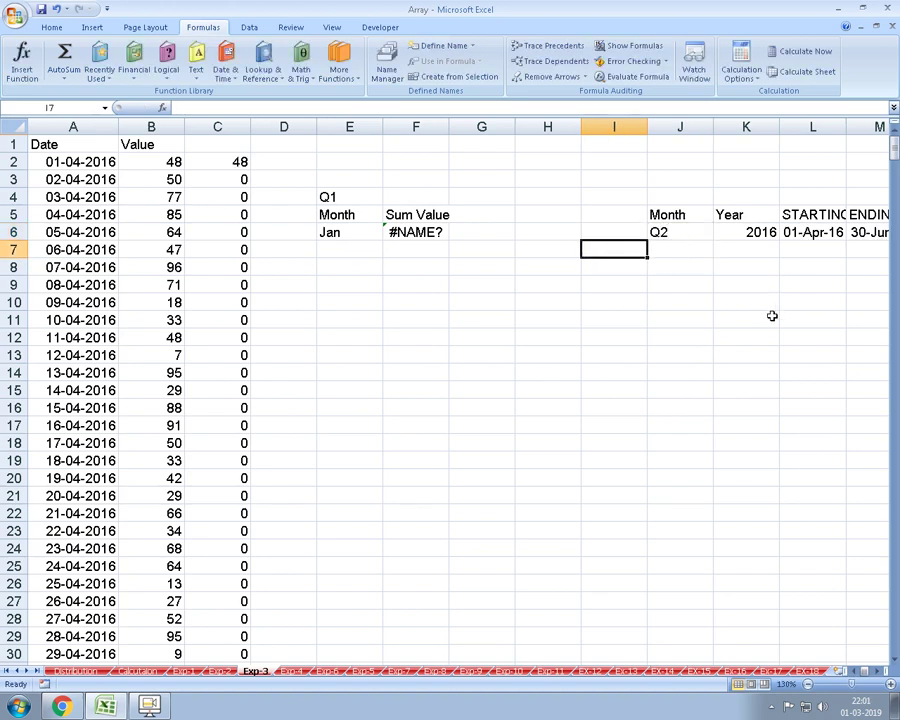
pyautogui.press('Left')
pyautogui.press('Left')
pyautogui.press('Left')
pyautogui.press('Up')
pyautogui.press('Up')
pyautogui.press('Up')
pyautogui.press('Up')
pyautogui.press('Right')
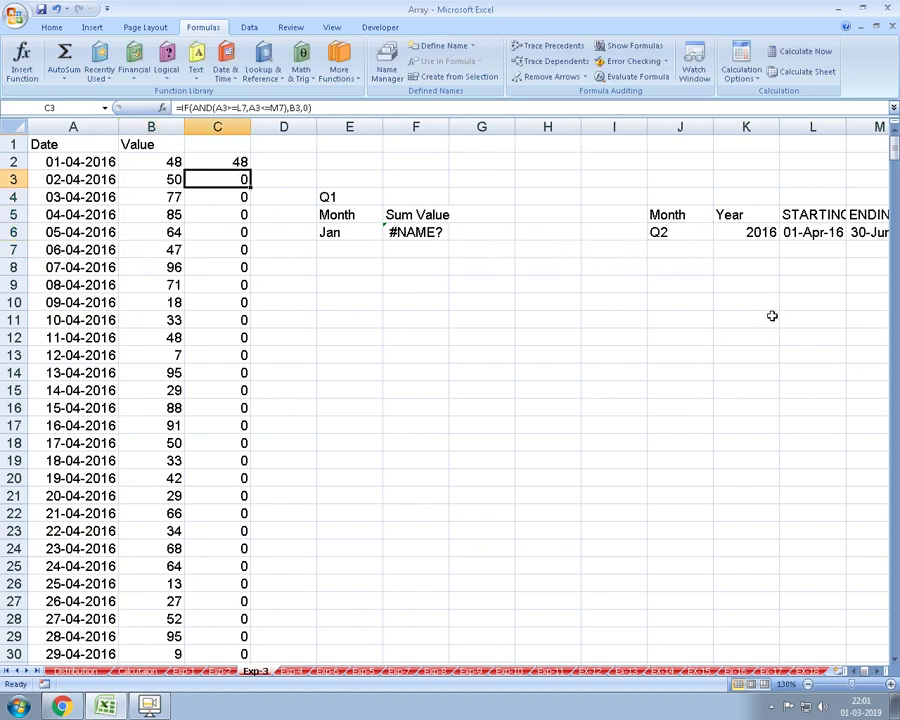
pyautogui.press('F2')
pyautogui.press('Escape')
pyautogui.press('Up')
# - Lock the C2 references as $L$6 and $M$6, then refill C2:C621
pyautogui.press('F2')
pyautogui.press('Left')
pyautogui.press('Left')
pyautogui.press('Left')
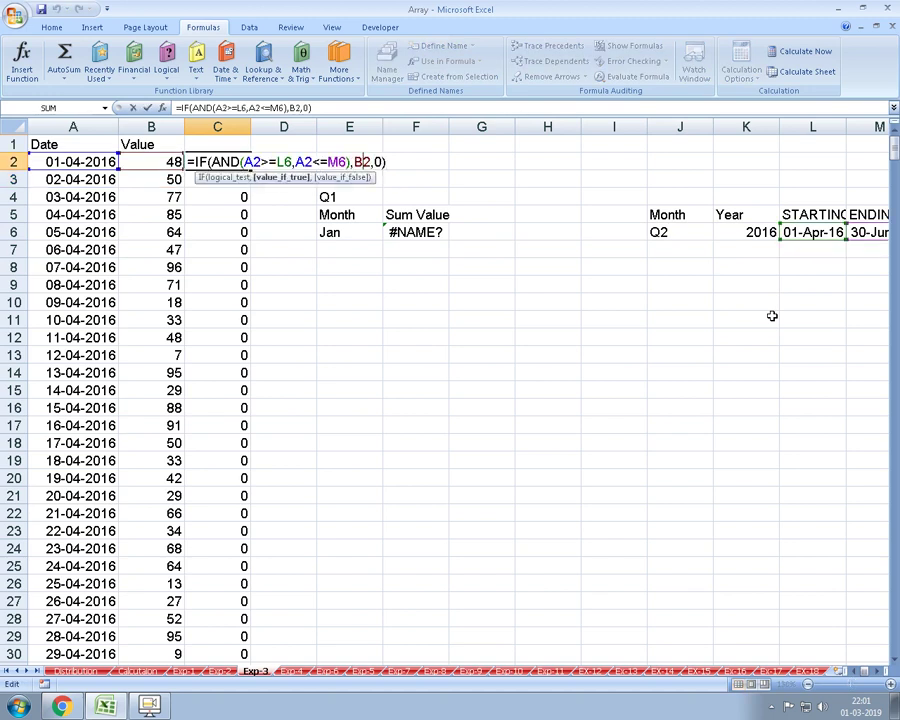
pyautogui.press('Left')
pyautogui.press('Left')
pyautogui.press('Left')
pyautogui.press('Left')
pyautogui.press('Left')
pyautogui.press('Left')
pyautogui.press('F4')
pyautogui.press('Right')
pyautogui.press('Right')
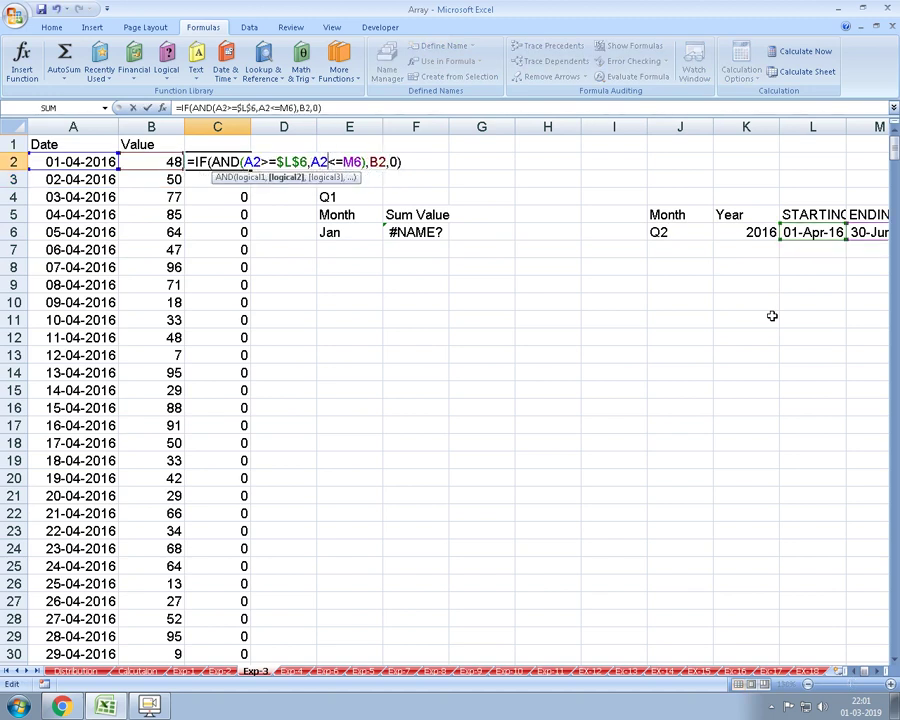
pyautogui.press('Right')
pyautogui.press('Right')
pyautogui.press('Right')
pyautogui.press('F4')
pyautogui.press('Return')
pyautogui.press('Up')
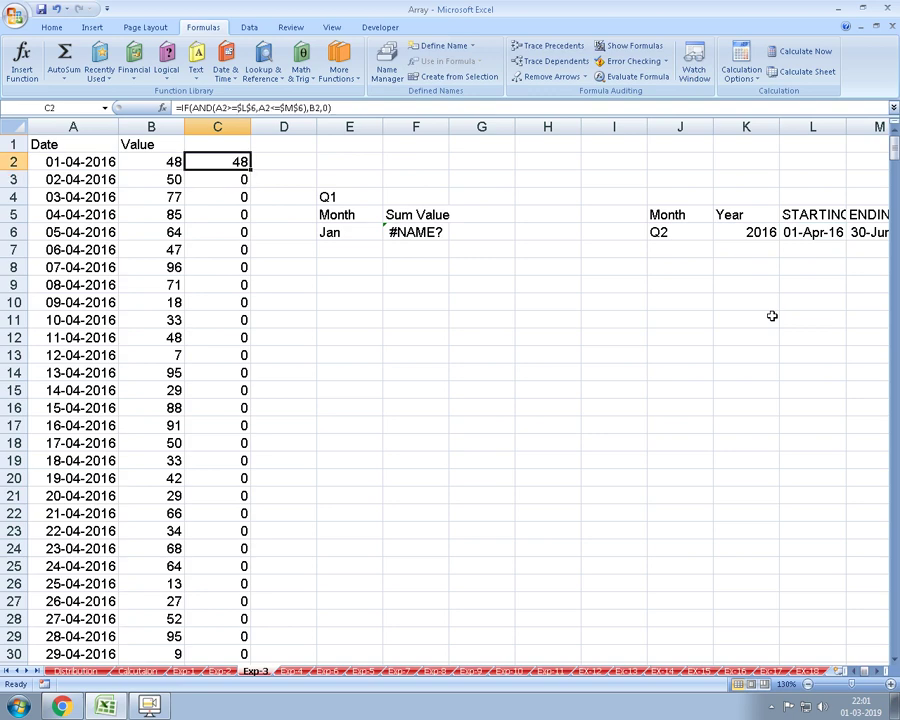
pyautogui.hotkey('ctrl', 'shift', 'Down')
pyautogui.hotkey('ctrl', 'd')
pyautogui.hotkey('ctrl', 'Up')
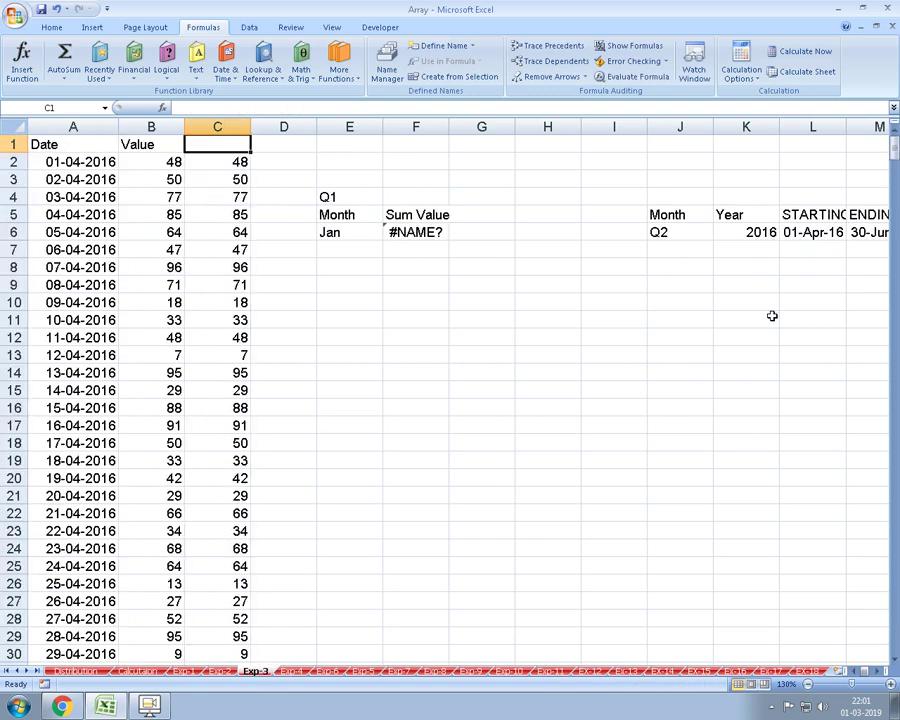
# - Enter =SUM(C2:C621) in D2 to total the helper column, giving 4849
pyautogui.press('Down')
pyautogui.press('Right')
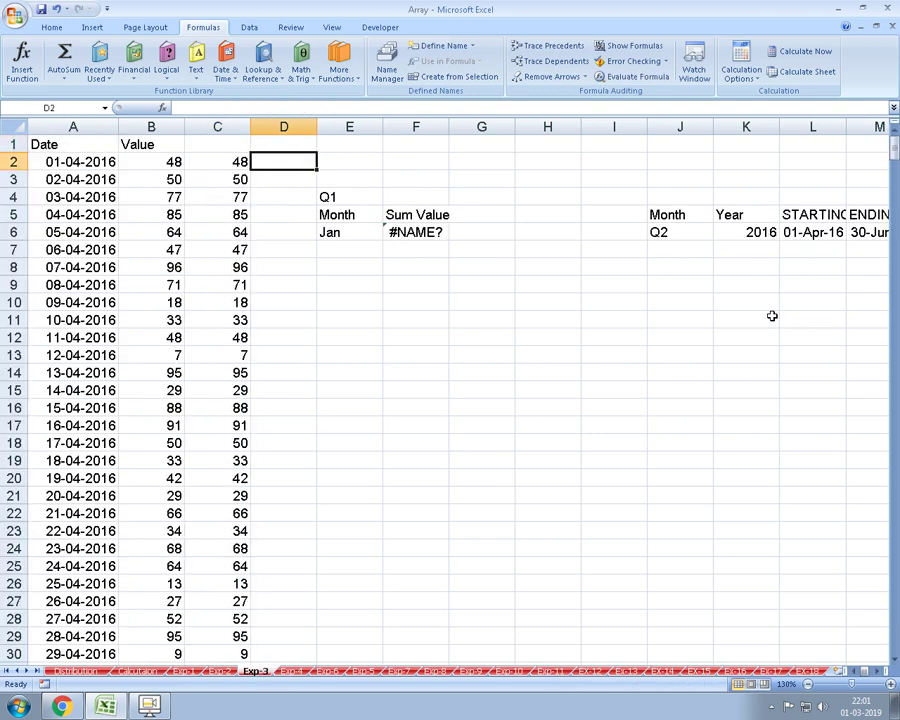
pyautogui.write('=SUM(')
pyautogui.press('Left')
pyautogui.hotkey('ctrl', 'shift', 'Down')
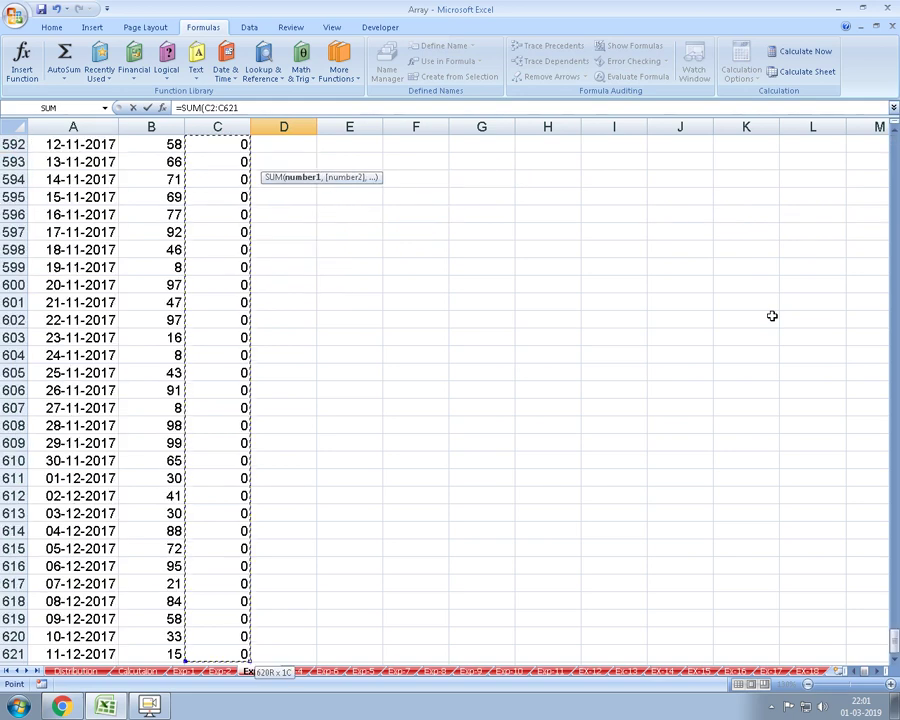
pyautogui.press('Return')
pyautogui.press('Up')
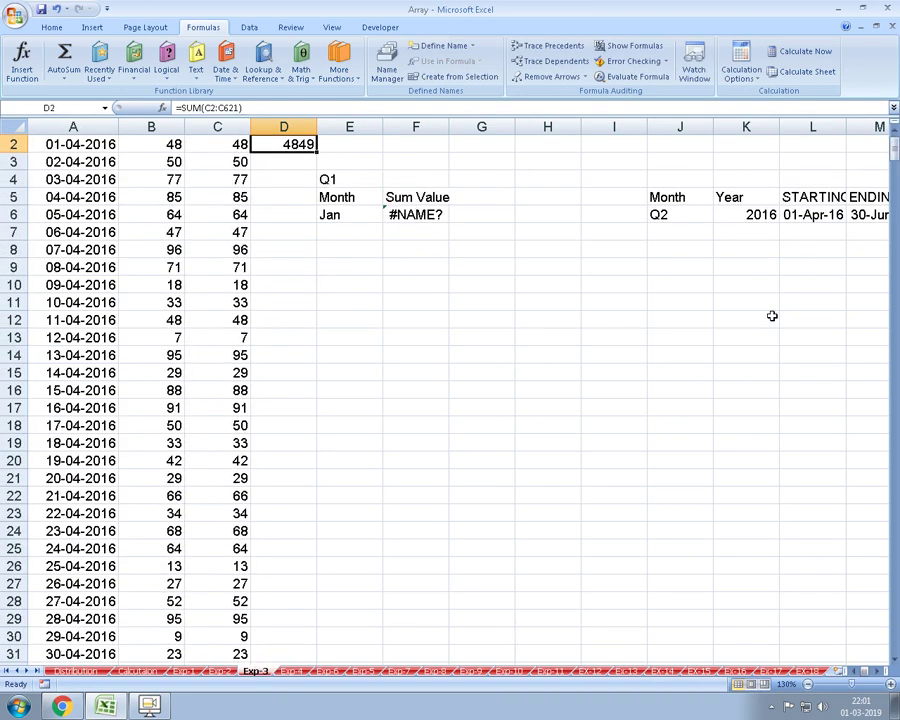
pyautogui.scroll(1, 772, 316)
# - Start E2's =SUM(IF(AND( formula with the first date test A2:A621>=L6
pyautogui.press('Right')
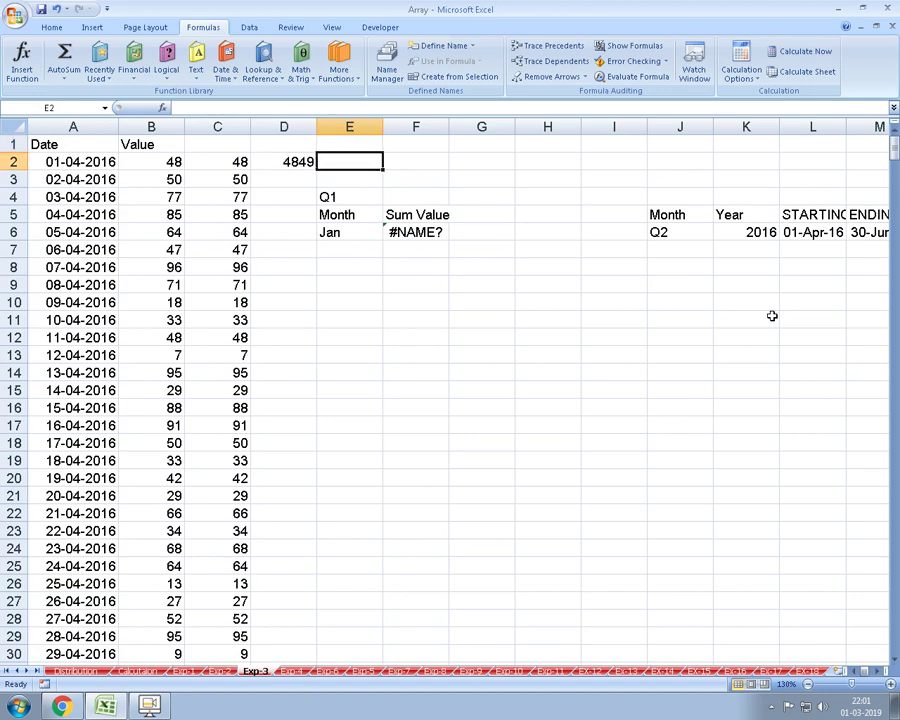
pyautogui.write('=SUM')
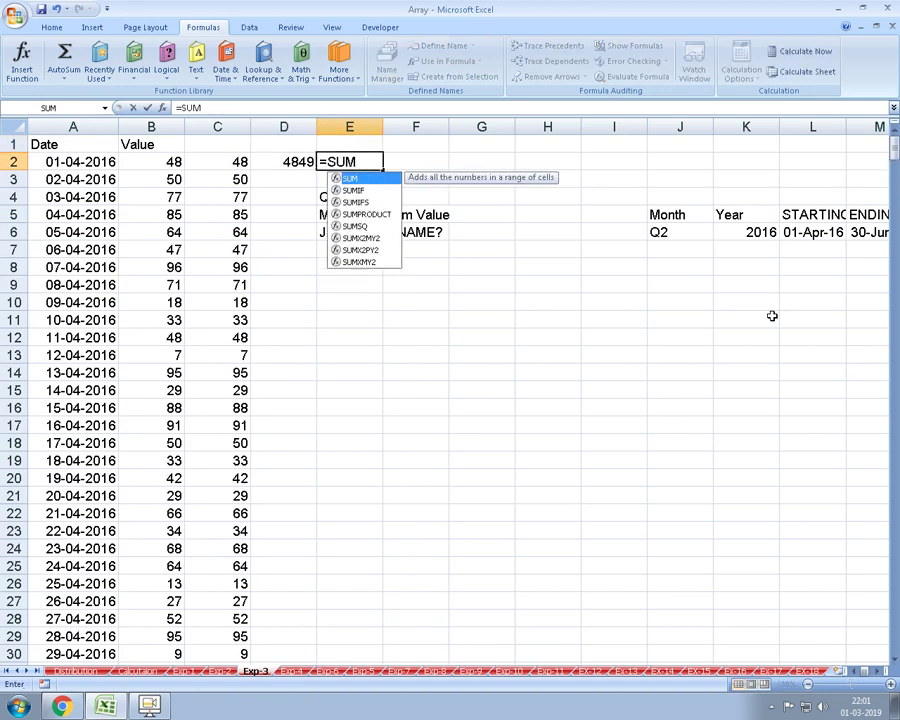
pyautogui.write('(IF(AN')
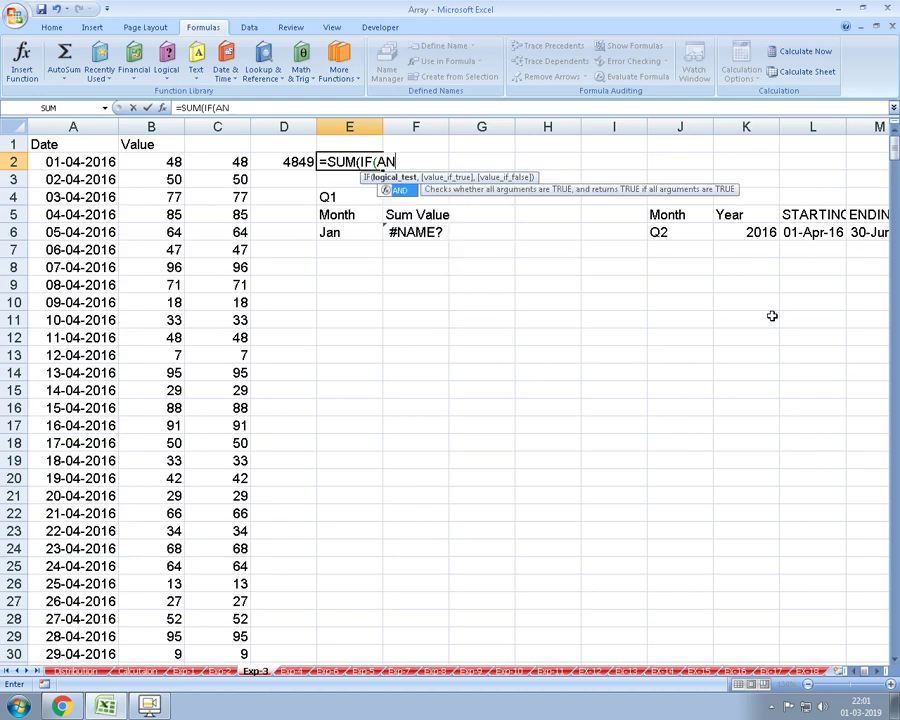
pyautogui.write('D(')
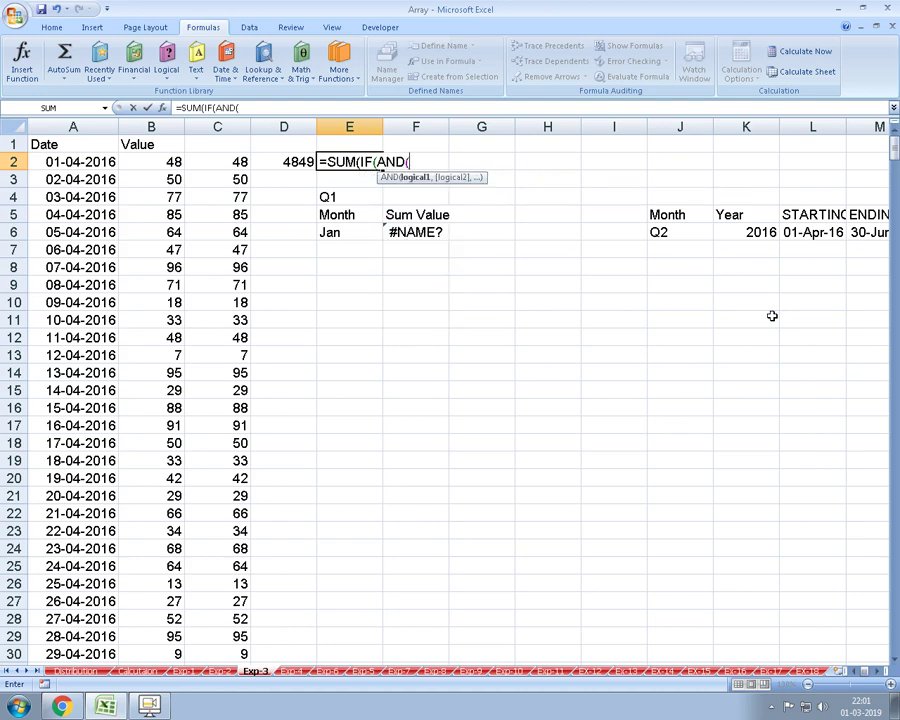
pyautogui.press('Left')
pyautogui.press('Left')
pyautogui.press('Left')
pyautogui.press('Left')
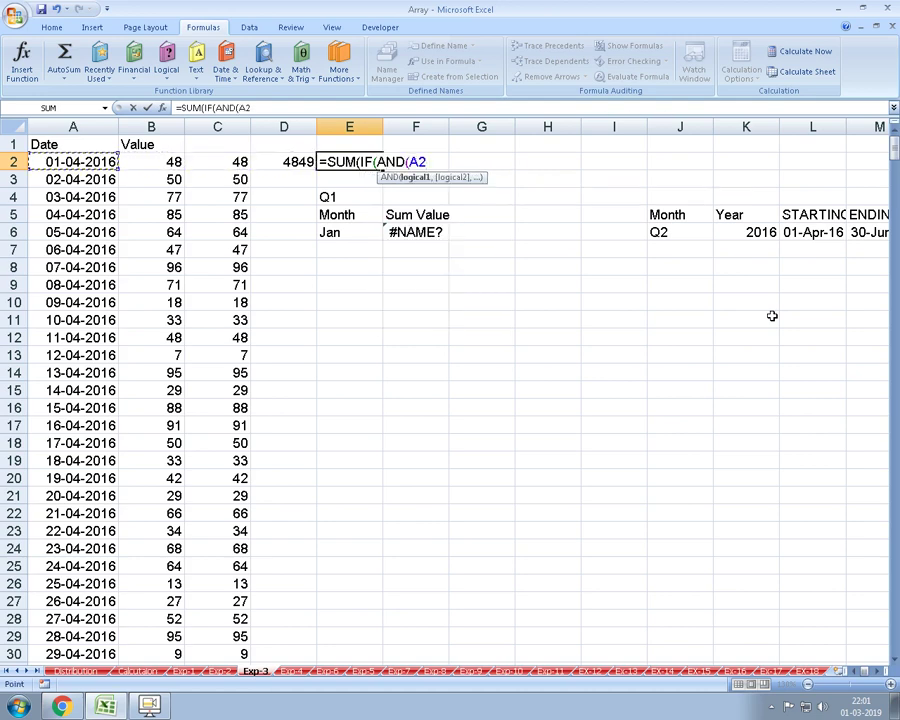
pyautogui.hotkey('ctrl', 'shift', 'Down')
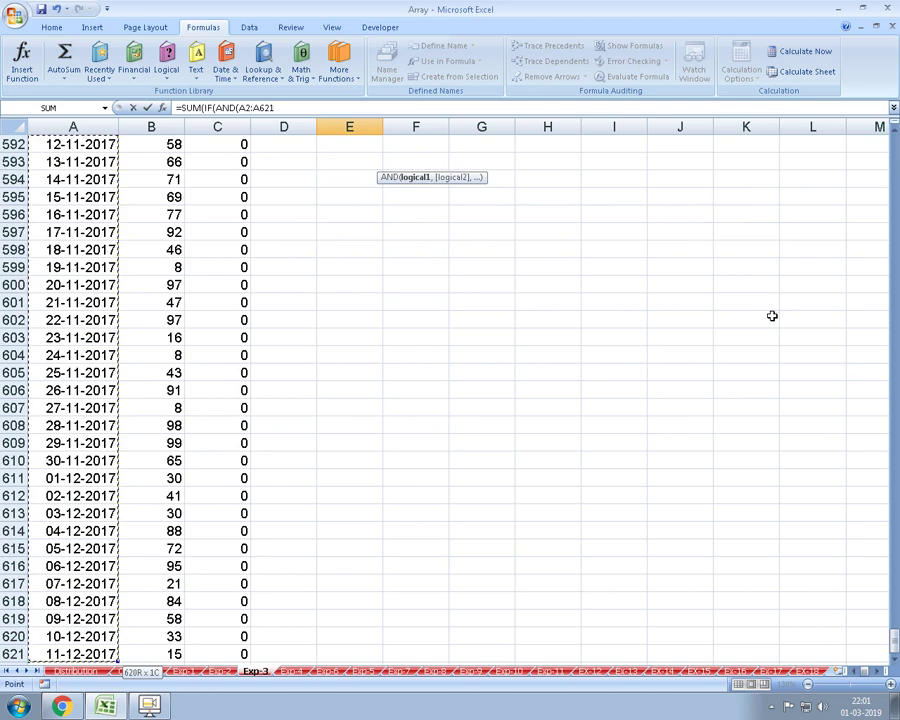
pyautogui.write('>=')
pyautogui.scroll(2, 762, 217)
pyautogui.scroll(2, 631, 207)
pyautogui.click(631, 207)
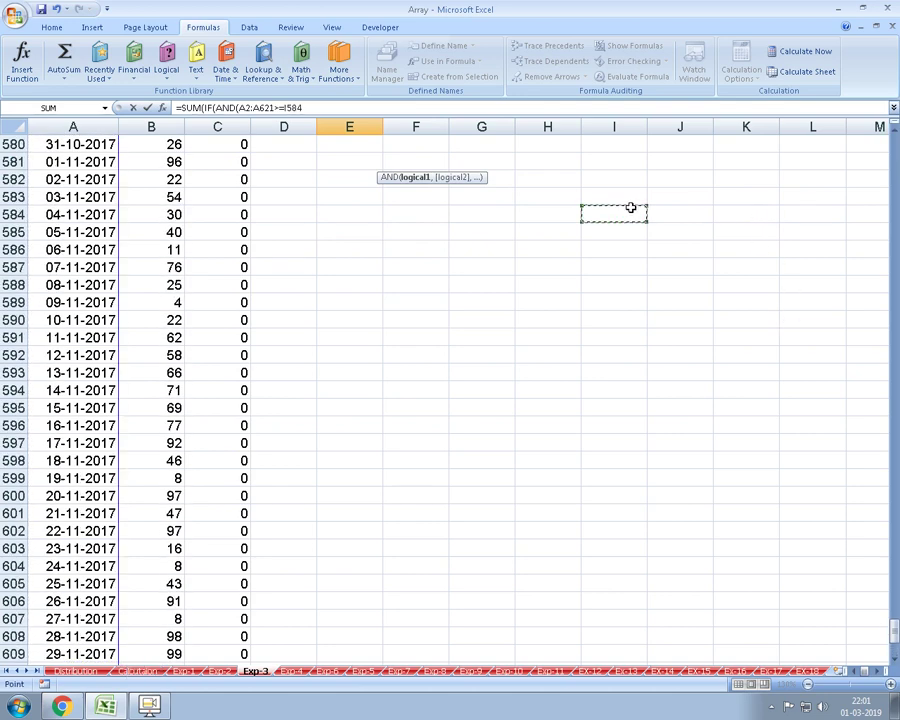
pyautogui.hotkey('ctrl', 'Up')
pyautogui.press('Down')
pyautogui.press('Right')
pyautogui.press('Right')
pyautogui.press('Down')
pyautogui.press('Down')
pyautogui.press('Down')
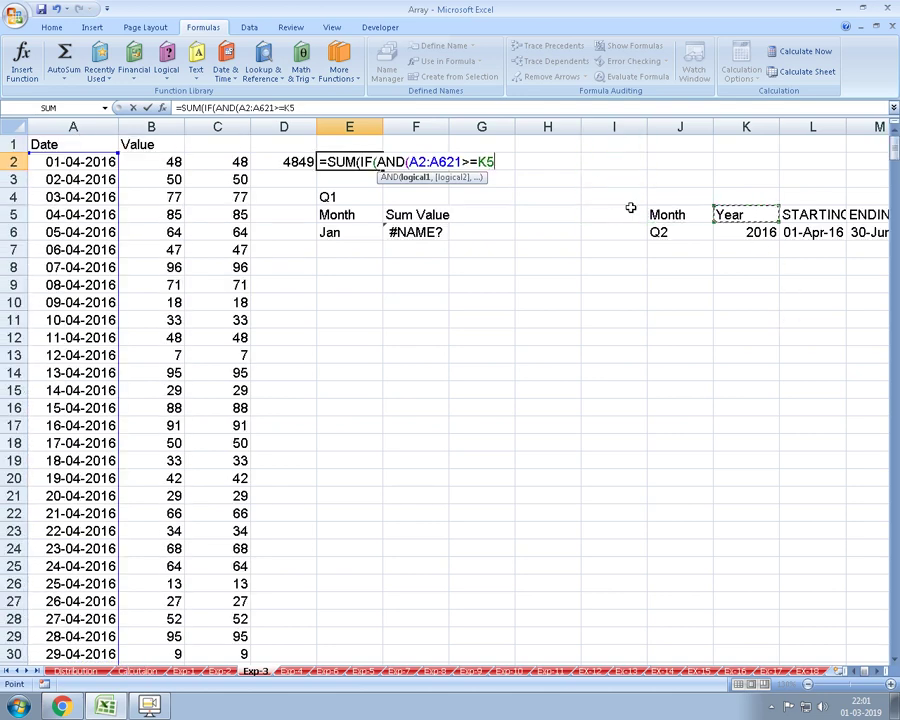
pyautogui.press('Right')
pyautogui.press('Down')
pyautogui.write(',')
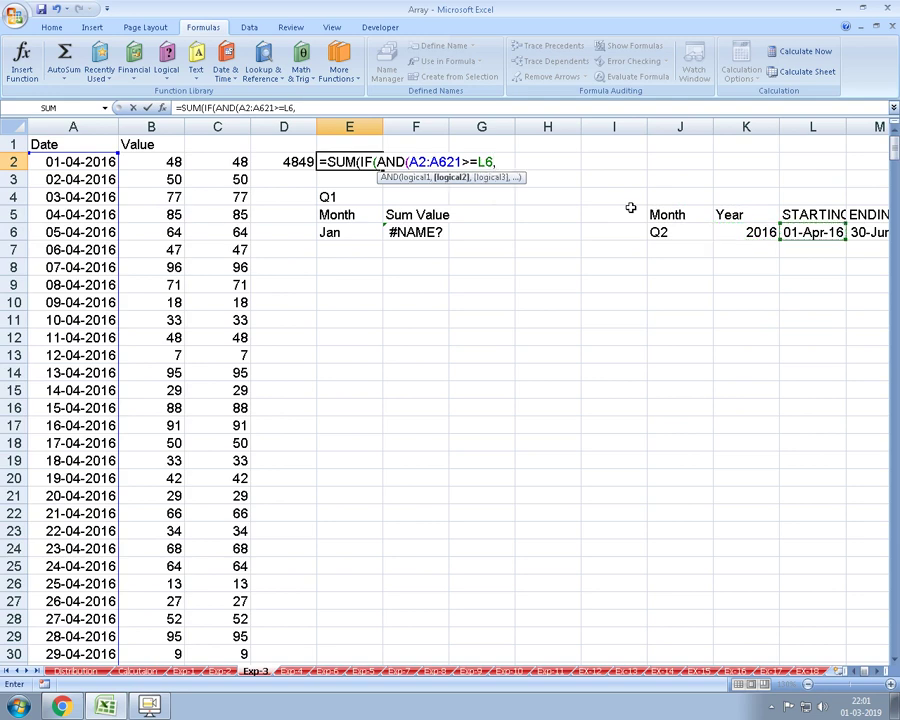
# - Add the second date test A2:A621<=M6 and close the AND
pyautogui.click(88, 161)
pyautogui.hotkey('ctrl', 'shift', 'Down')
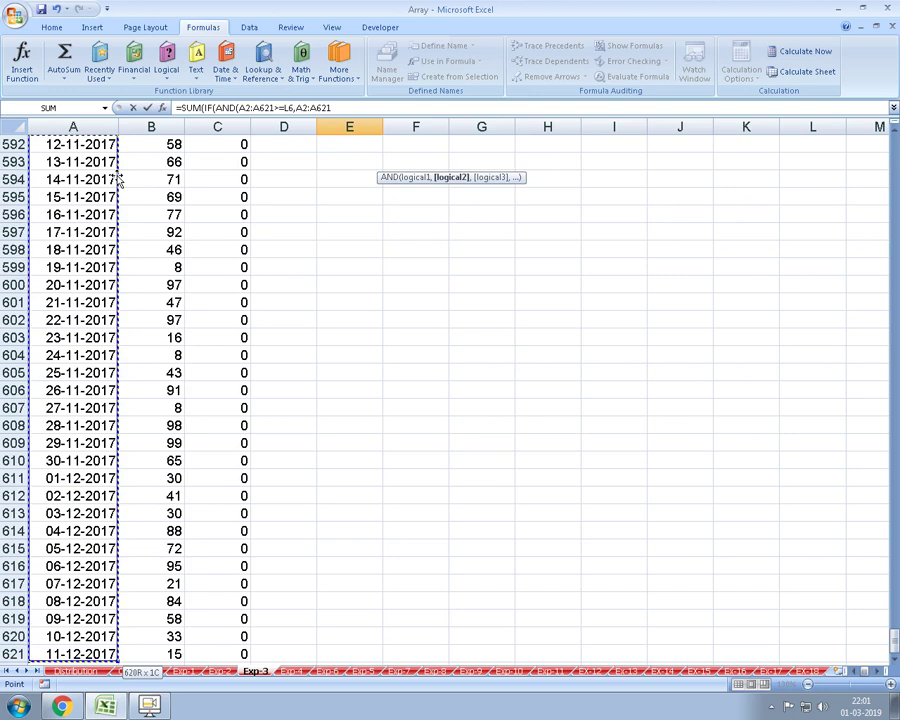
pyautogui.write('<=')
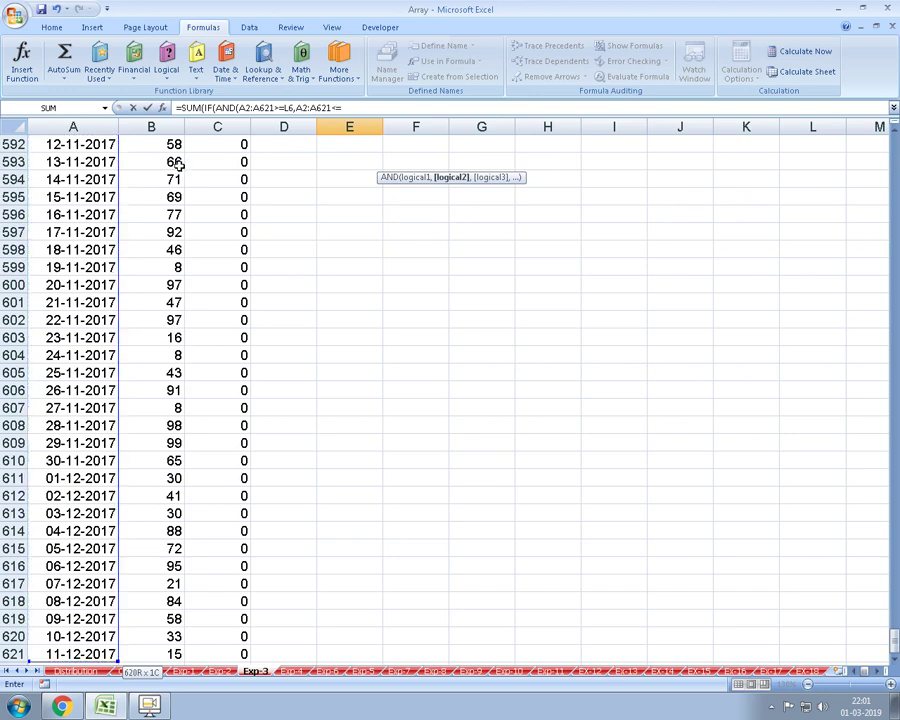
pyautogui.click(751, 373)
pyautogui.hotkey('ctrl', 'Up')
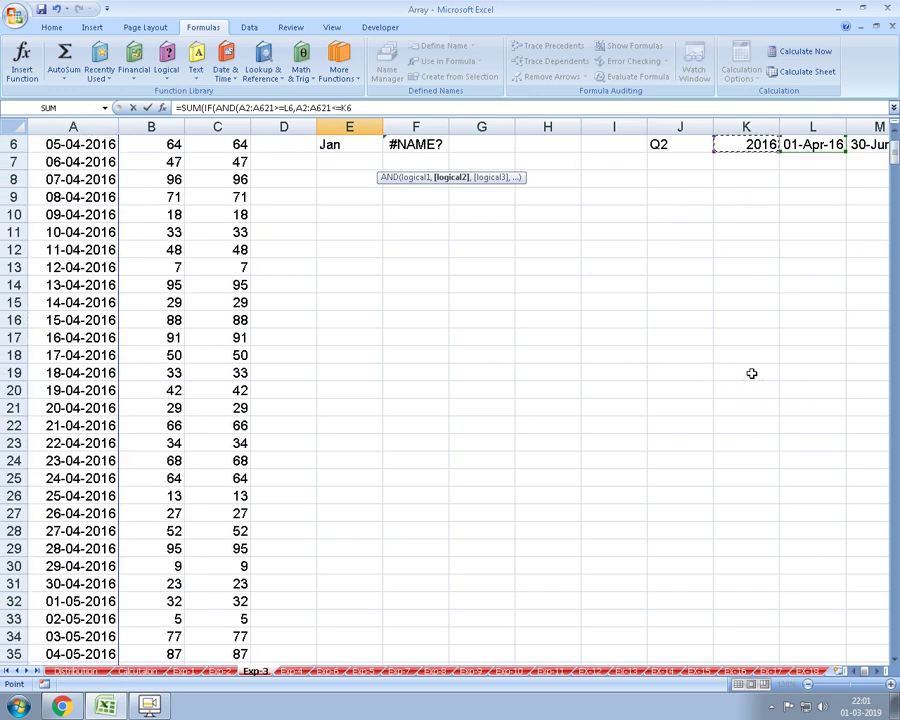
pyautogui.press('Right')
pyautogui.press('Right')
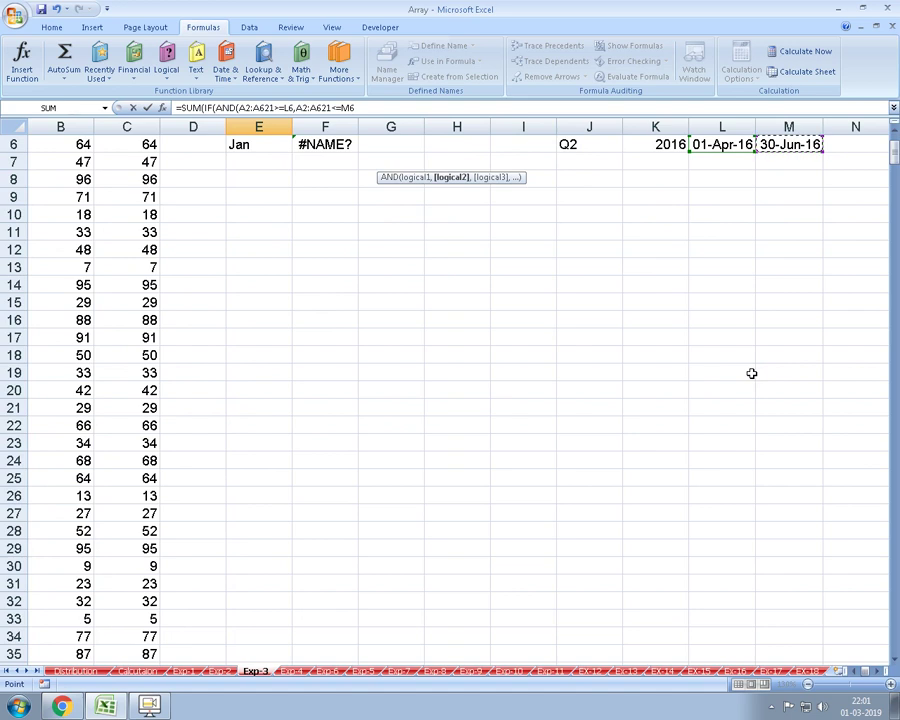
pyautogui.write(')')
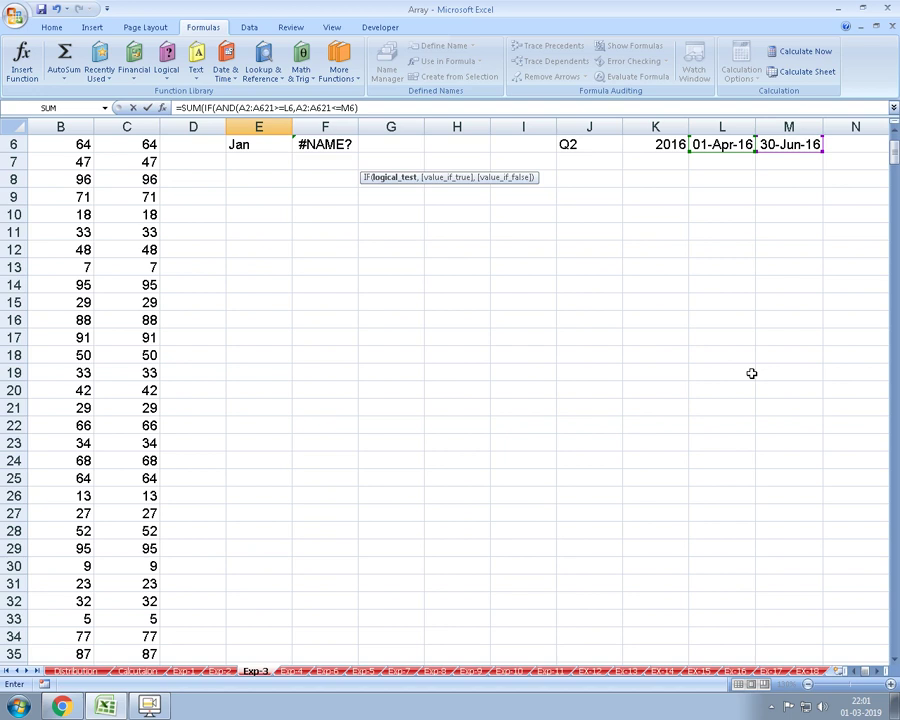
# - Sum B2:B621 otherwise 0, accept Excel's correction, and commit E2 as an array formula
pyautogui.write(',')
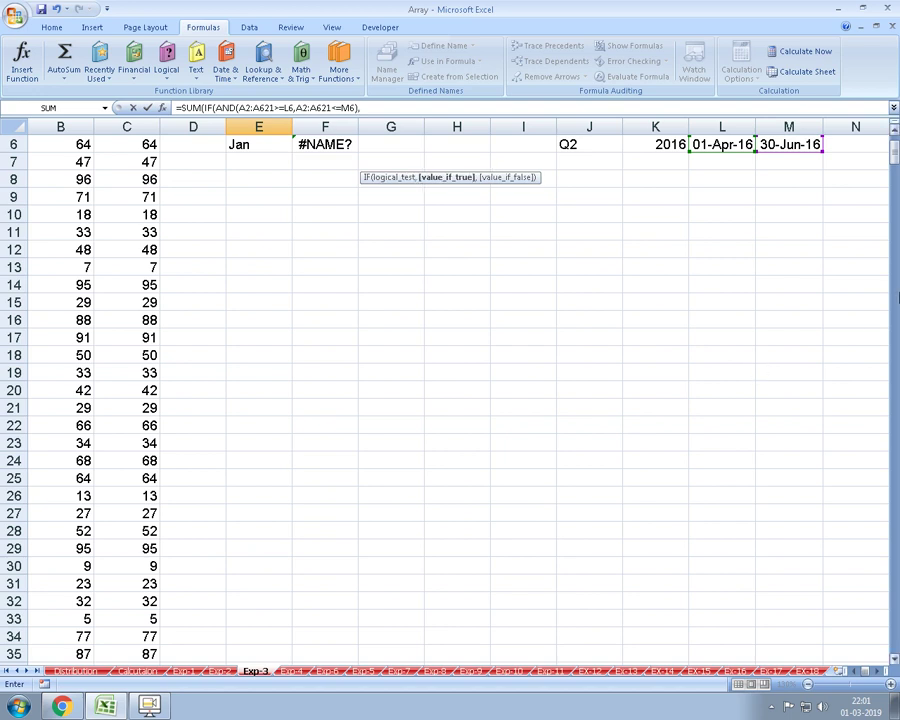
pyautogui.click(137, 187)
pyautogui.press('Left')
pyautogui.press('Left')
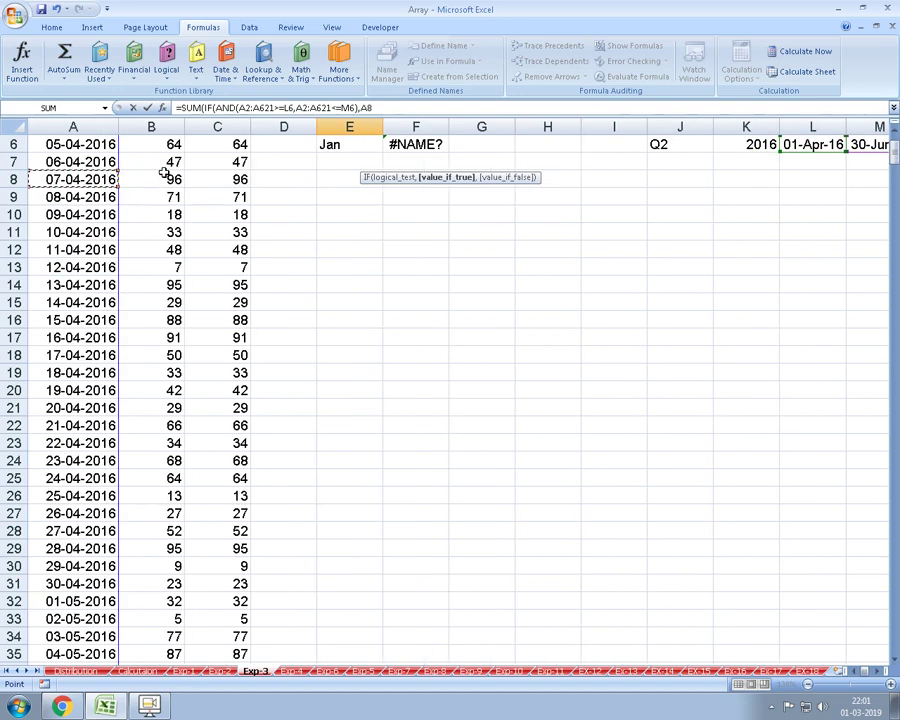
pyautogui.hotkey('ctrl', 'Up')
pyautogui.press('Right')
pyautogui.press('Down')
pyautogui.hotkey('ctrl', 'shift', 'Down')
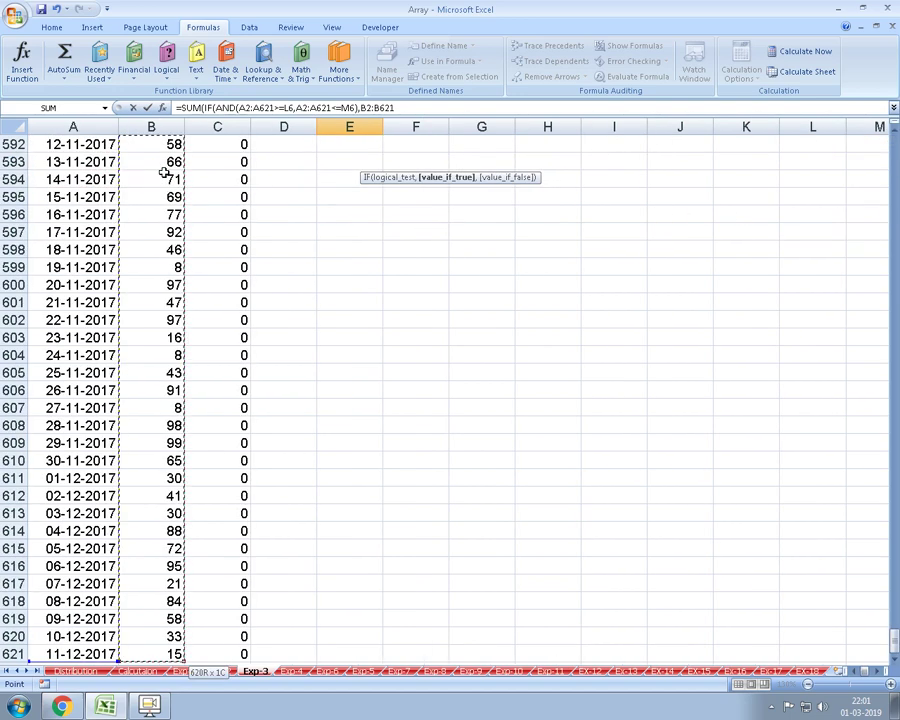
pyautogui.write(',0')
pyautogui.press('Return')
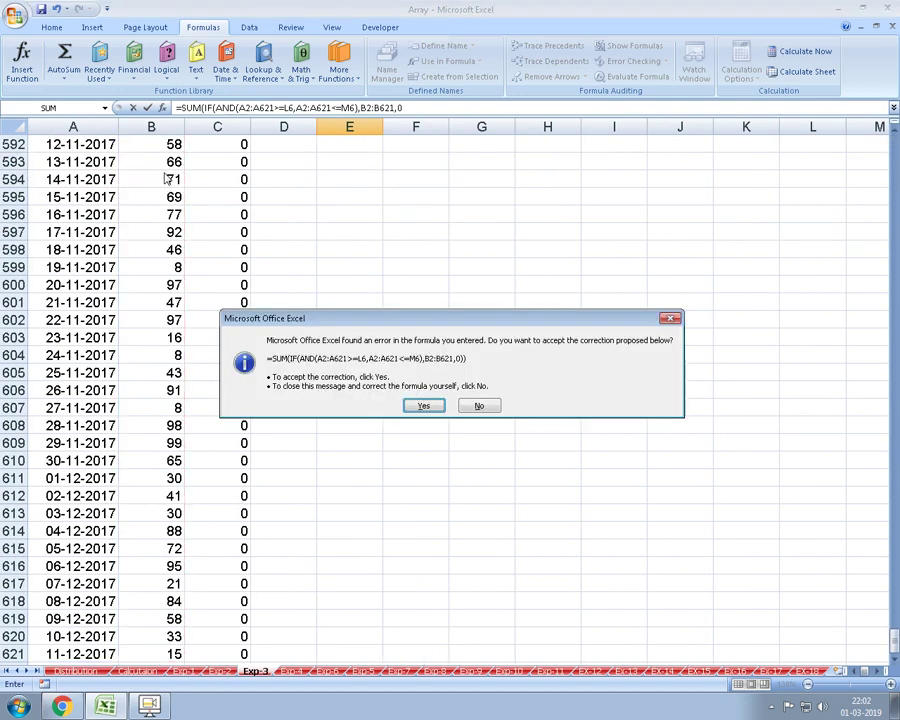
pyautogui.press('Return')
pyautogui.press('F2')
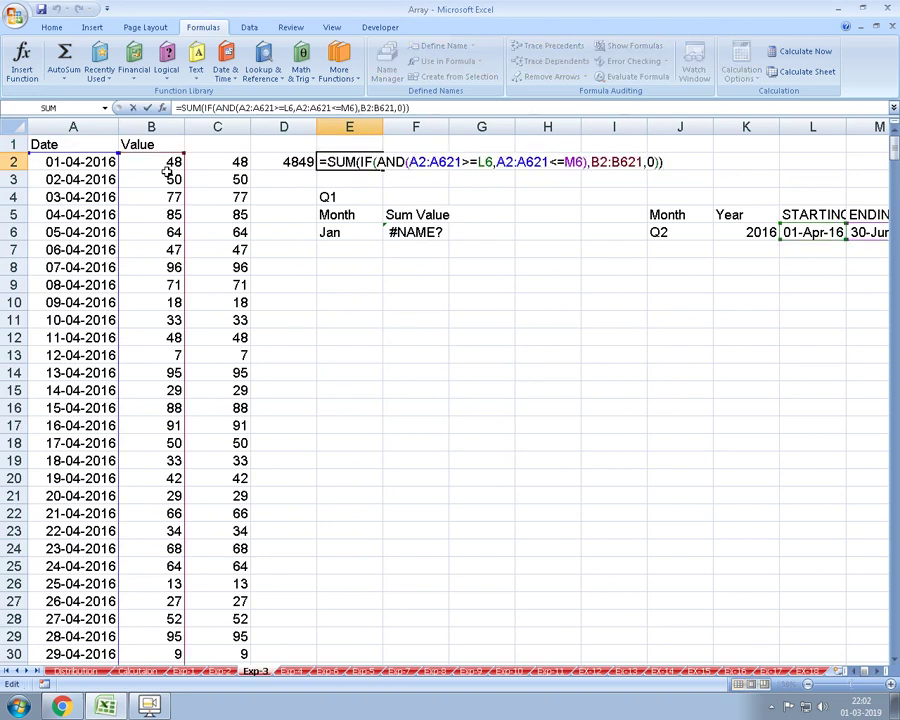
pyautogui.hotkey('ctrl', 'shift', 'Return')
# - Enter E2 normally to see 31855, then re-commit it as an array formula returning 0
pyautogui.press('F2')
pyautogui.press('Return')
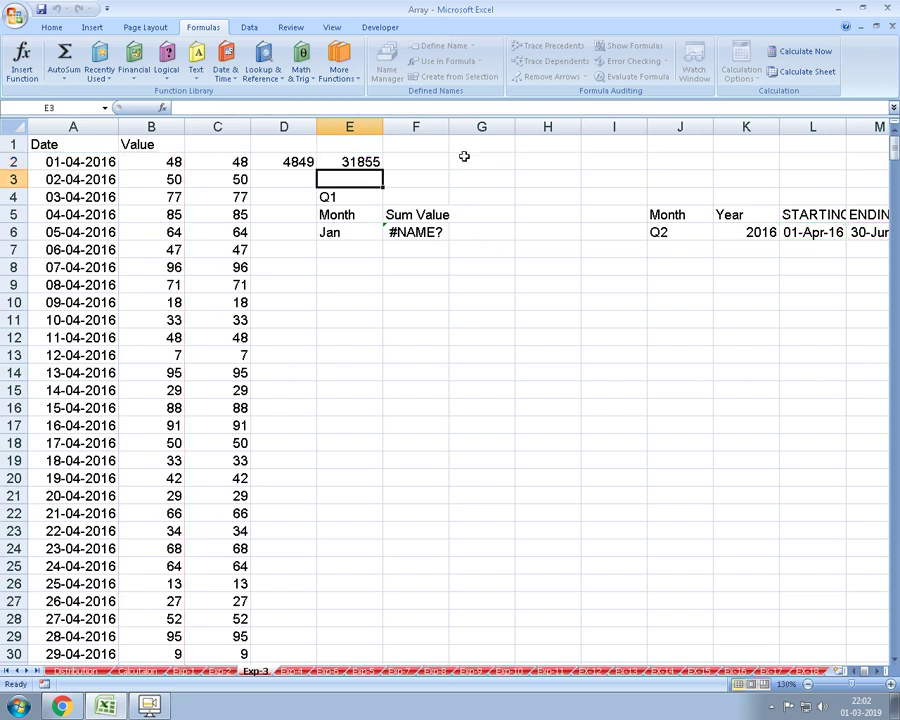
pyautogui.press('Up')
pyautogui.press('F2')
pyautogui.hotkey('ctrl', 'shift', 'Return')
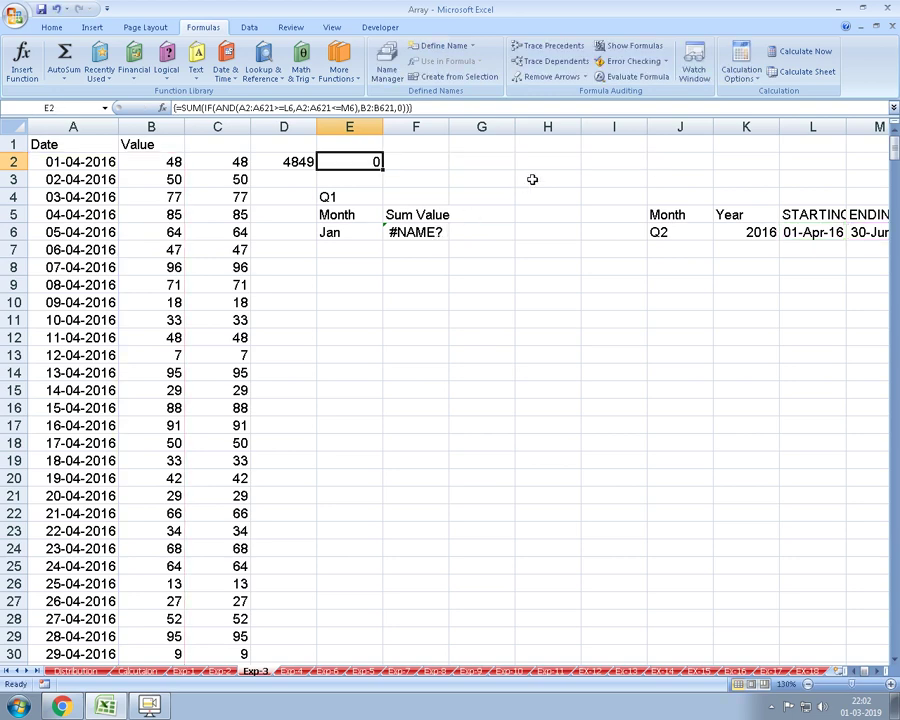
pyautogui.click(605, 77)
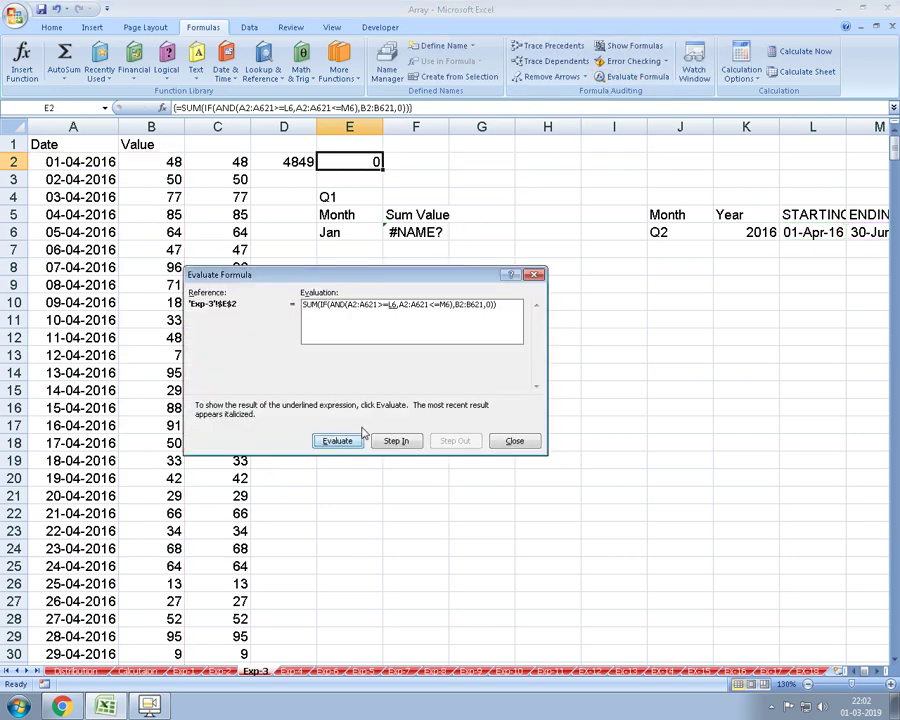
pyautogui.click(340, 443)
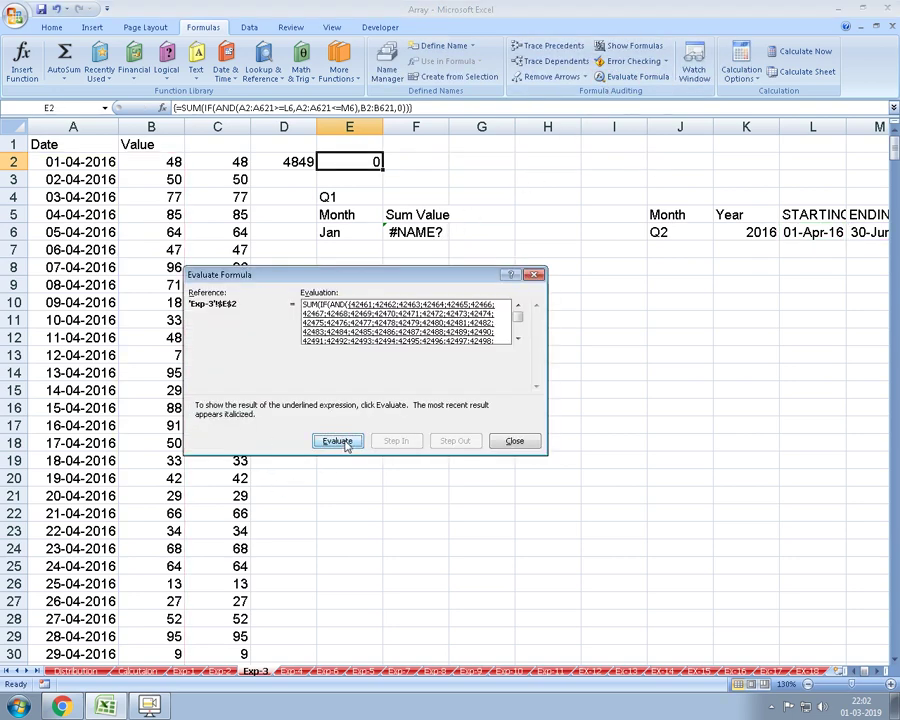
pyautogui.click(340, 443)
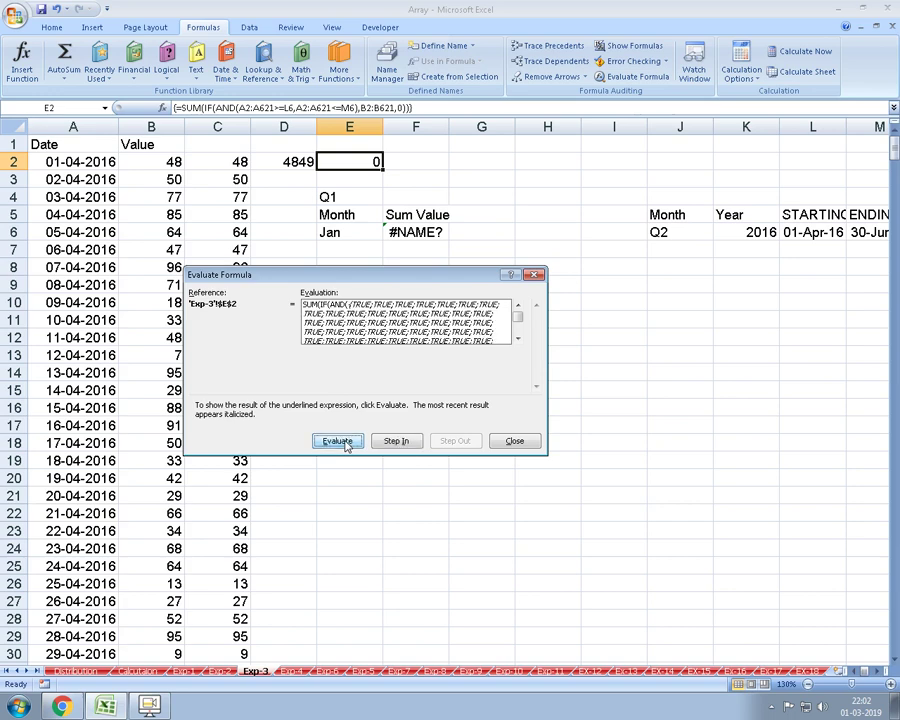
pyautogui.click(338, 441)
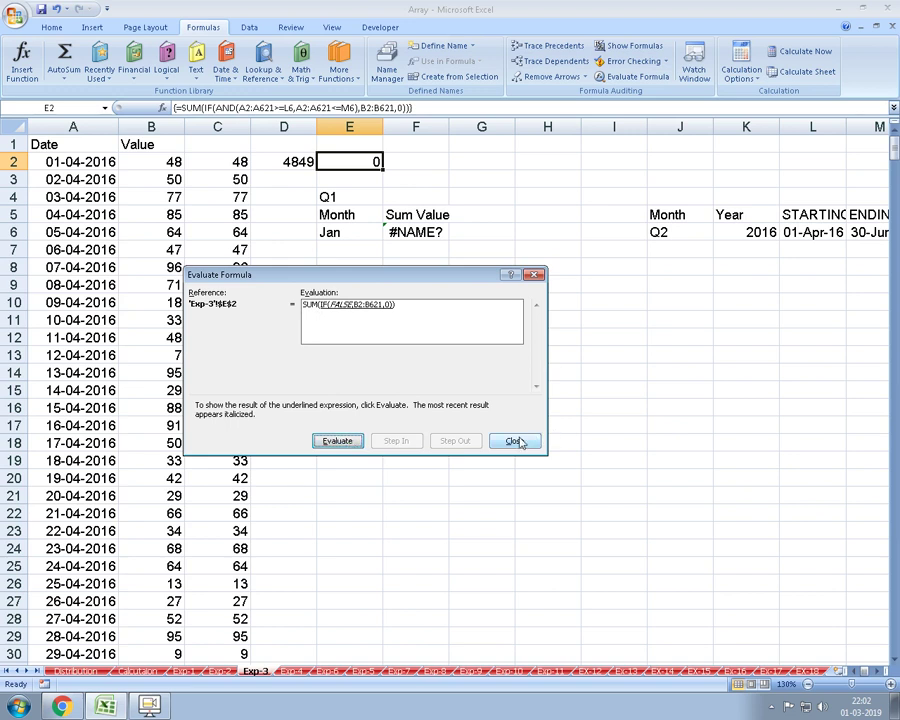
pyautogui.click(514, 441)
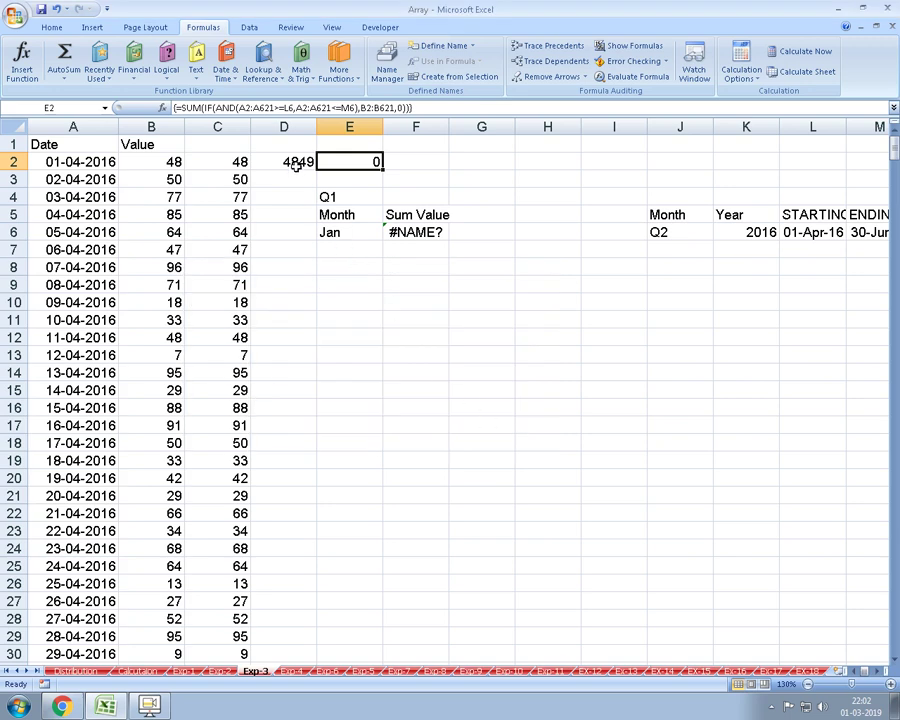
# - Change E2's date references to absolute $L$6 and $M$6
pyautogui.press('F2')
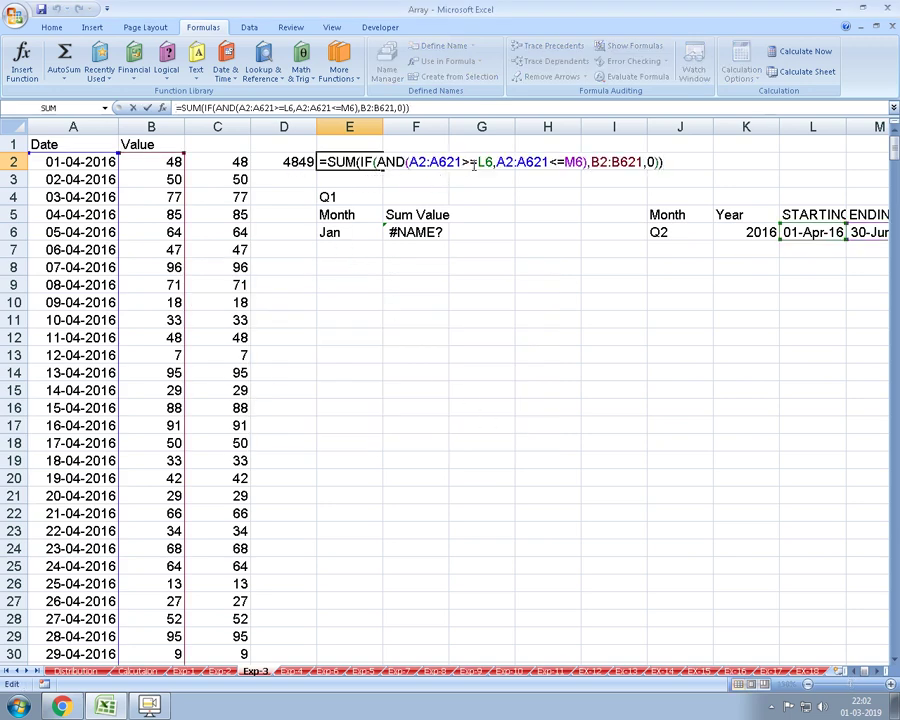
pyautogui.press('F4')
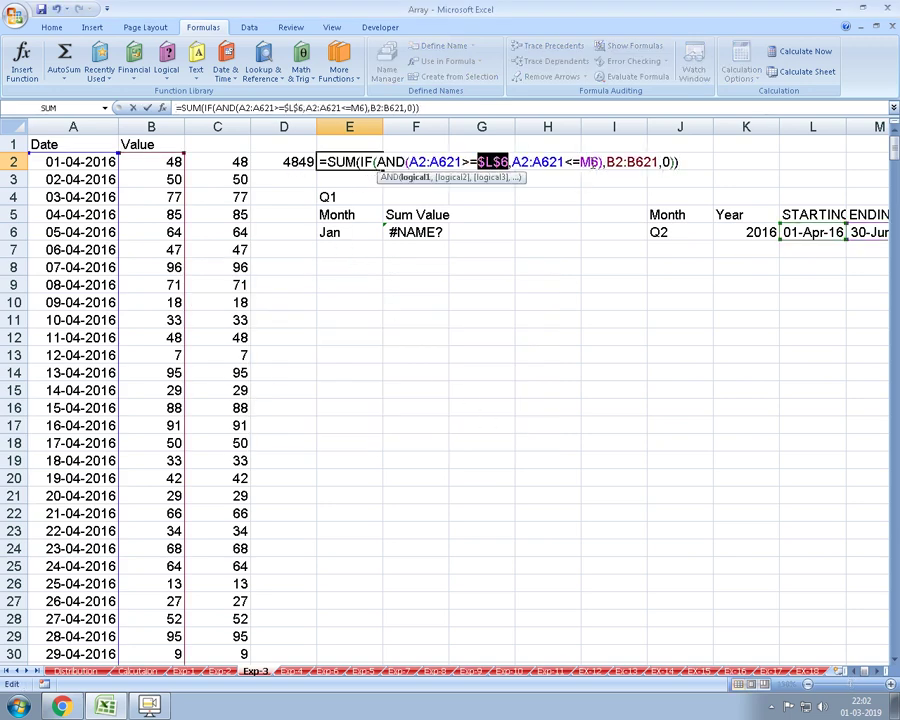
pyautogui.click(597, 161)
pyautogui.press('F4')
# - Re-enter E2 as a normal formula and then as an array formula to compare results
pyautogui.press('Return')
pyautogui.press('Up')
pyautogui.press('F2')
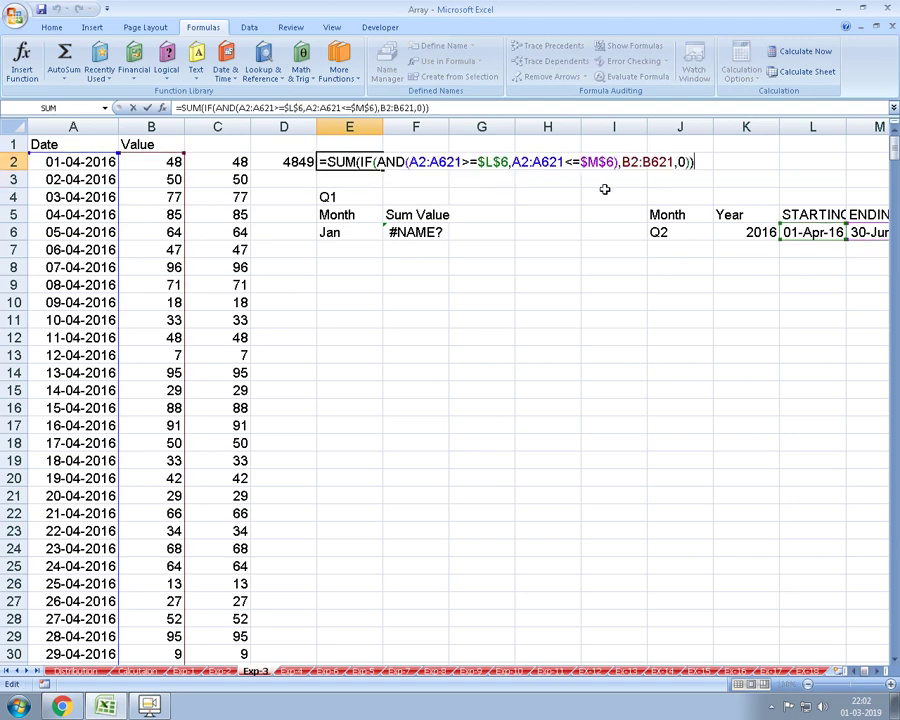
pyautogui.hotkey('ctrl', 'shift', 'Return')
pyautogui.press('F2')
pyautogui.hotkey('ctrl', 'shift', 'Return')
pyautogui.press('F2')
# - Commit E2 as an array formula and copy helper cell C2's IF(AND()) formula text
pyautogui.hotkey('ctrl', 'shift', 'Return')
pyautogui.click(194, 161)
pyautogui.doubleClick(230, 161)
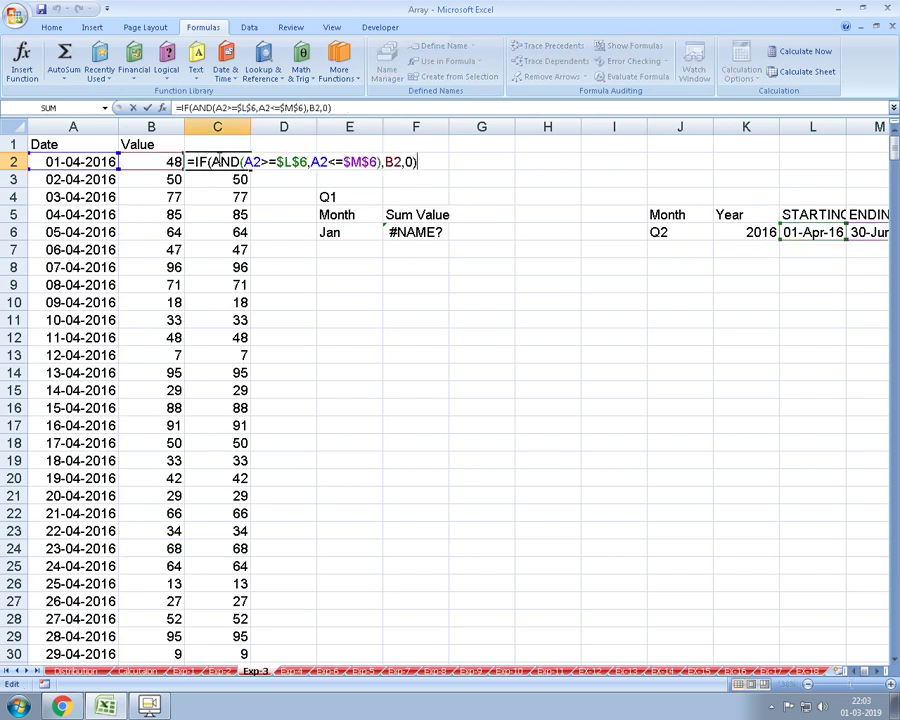
pyautogui.moveTo(412, 162); pyautogui.dragTo(197, 161)
pyautogui.hotkey('ctrl', 'c')
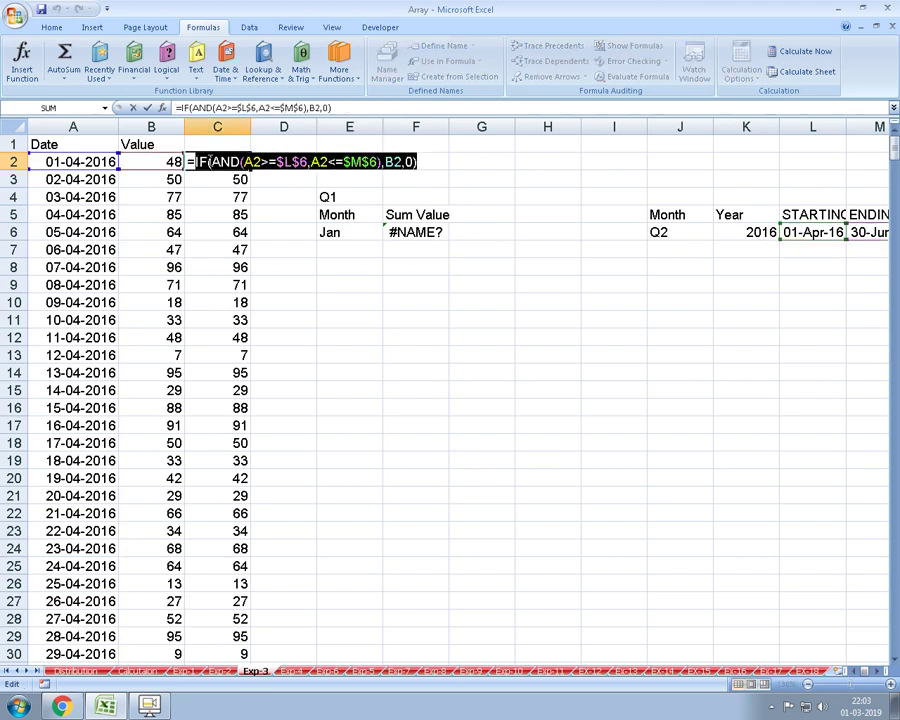
pyautogui.press('Return')
pyautogui.press('Up')
# - Replace D2's C2:C621 range with the copied IF formula, giving 48
pyautogui.press('Right')
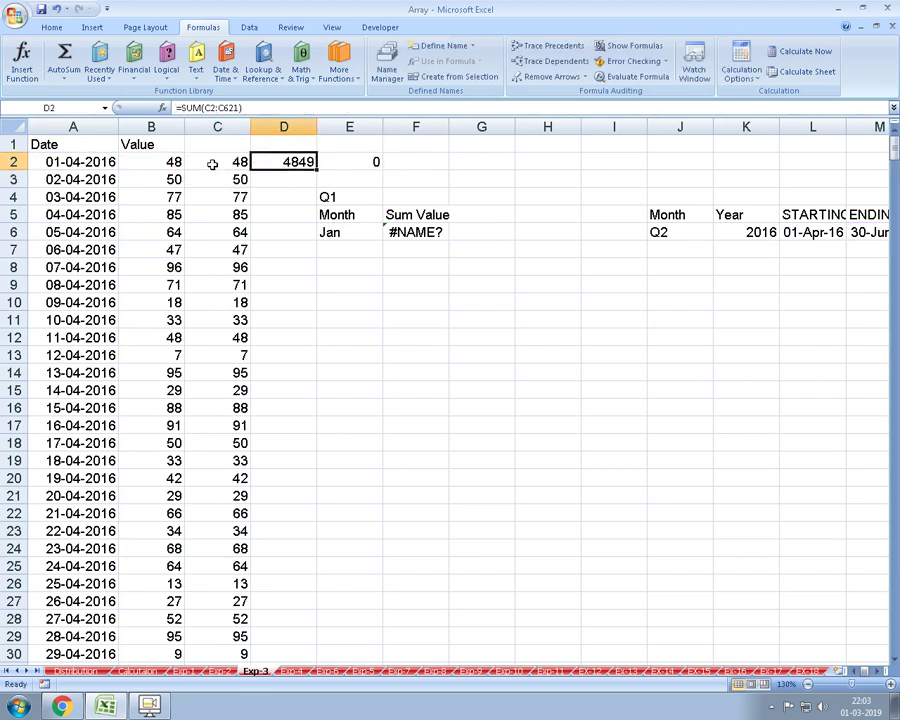
pyautogui.press('F2')
pyautogui.press('Right')
pyautogui.press('BackSpace')
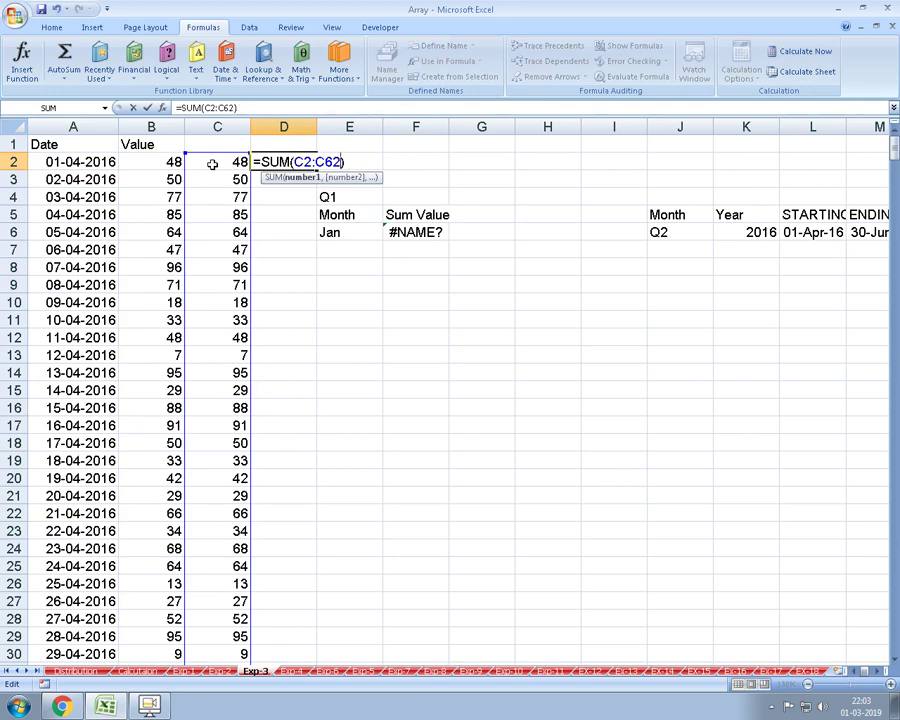
pyautogui.press('BackSpace')
pyautogui.press('BackSpace')
pyautogui.press('BackSpace')
pyautogui.press('BackSpace')
pyautogui.hotkey('ctrl', 'v')
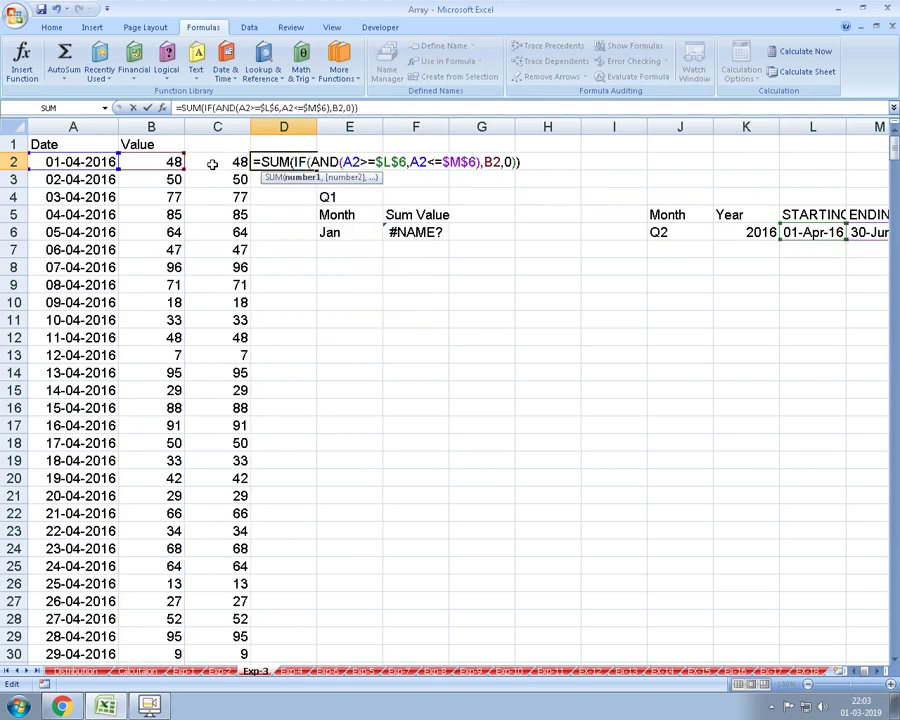
pyautogui.hotkey('ctrl', 'shift', 'Return')
pyautogui.press('F2')
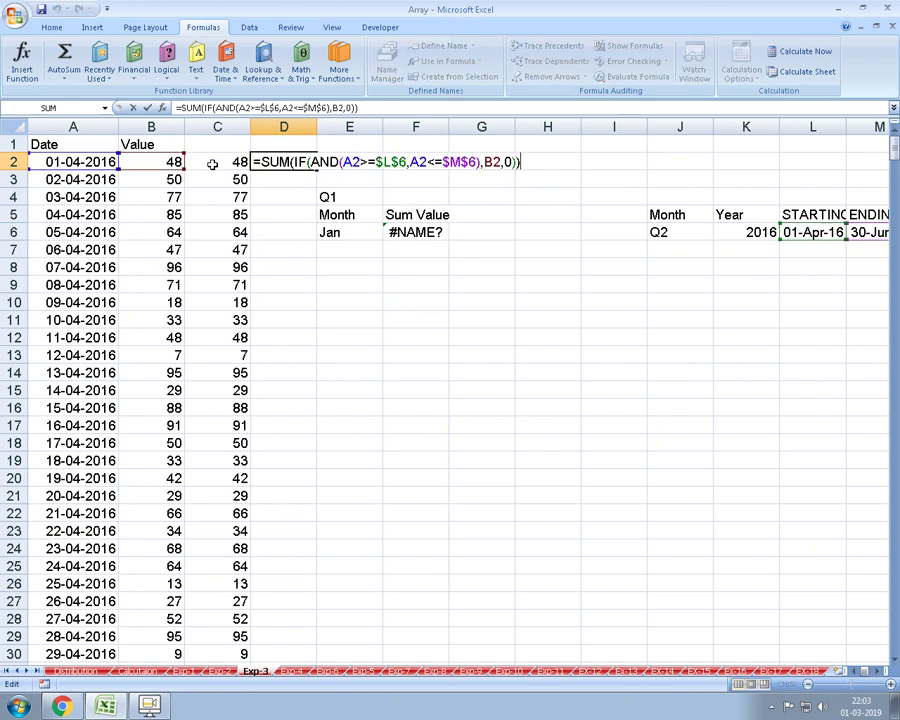
pyautogui.press('Left')
pyautogui.press('Left')
pyautogui.press('Left')
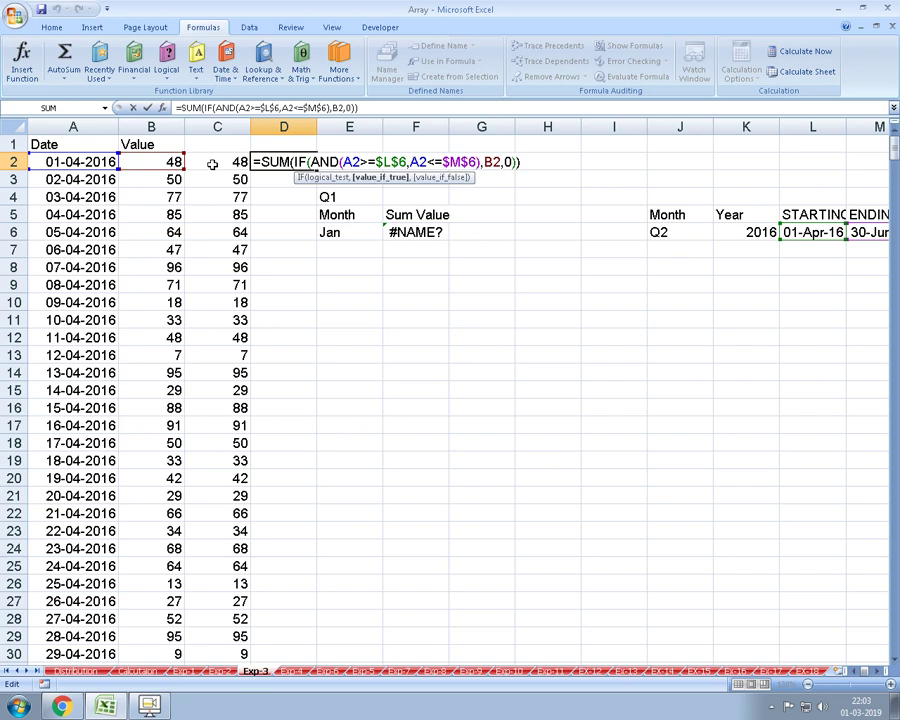
pyautogui.press('Escape')
# - Re-confirm E2's whole-range A2:A621 formula, which still shows 0
pyautogui.press('Right')
pyautogui.press('F2')
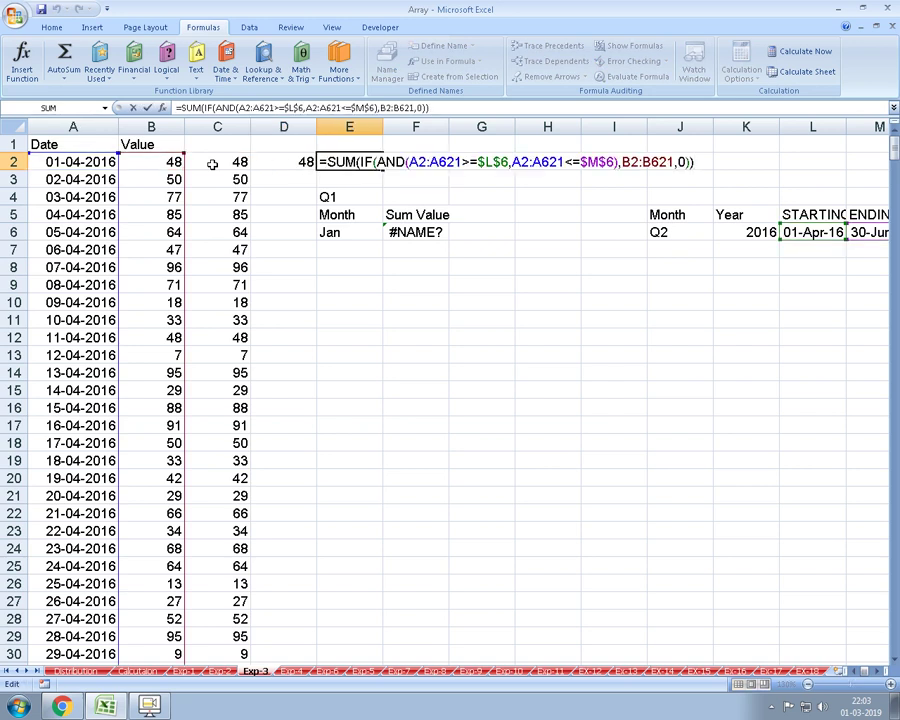
pyautogui.hotkey('ctrl', 'shift', 'Return')
pyautogui.press('Down')
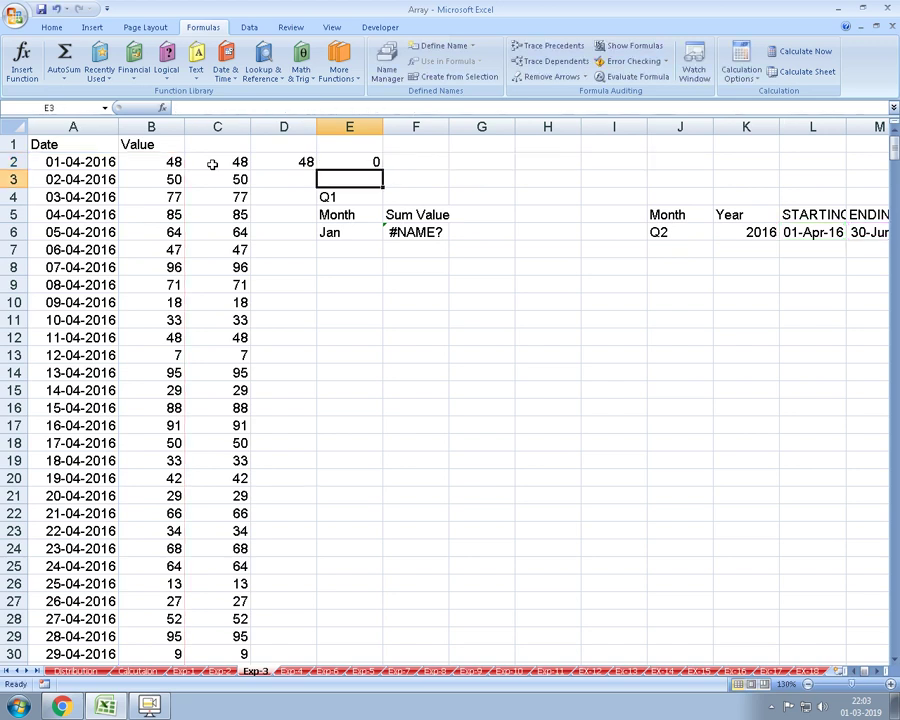
pyautogui.press('Down')
pyautogui.press('Down')
pyautogui.press('Down')
pyautogui.press('Down')
pyautogui.press('Down')
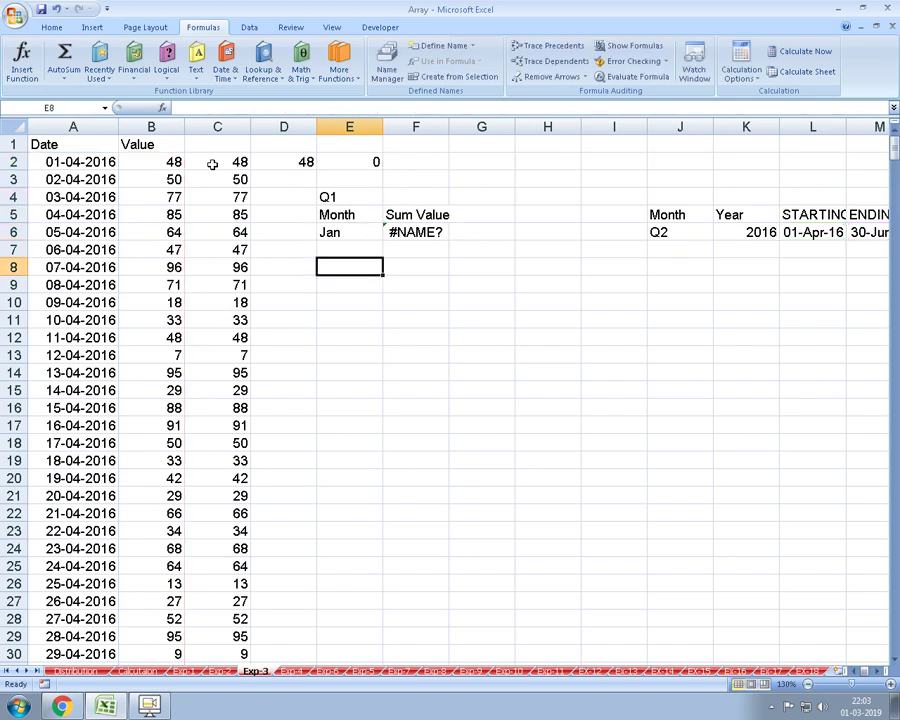
# - Re-commit E2 as {=SUM(IF(AND(A2:A621>=$L$6,A2:A621<=$M$6),B2:B621,0))} and select row 2
pyautogui.press('Up')
pyautogui.press('Up')
pyautogui.press('Up')
pyautogui.press('Up')
pyautogui.press('Up')
pyautogui.press('Up')
pyautogui.press('F2')
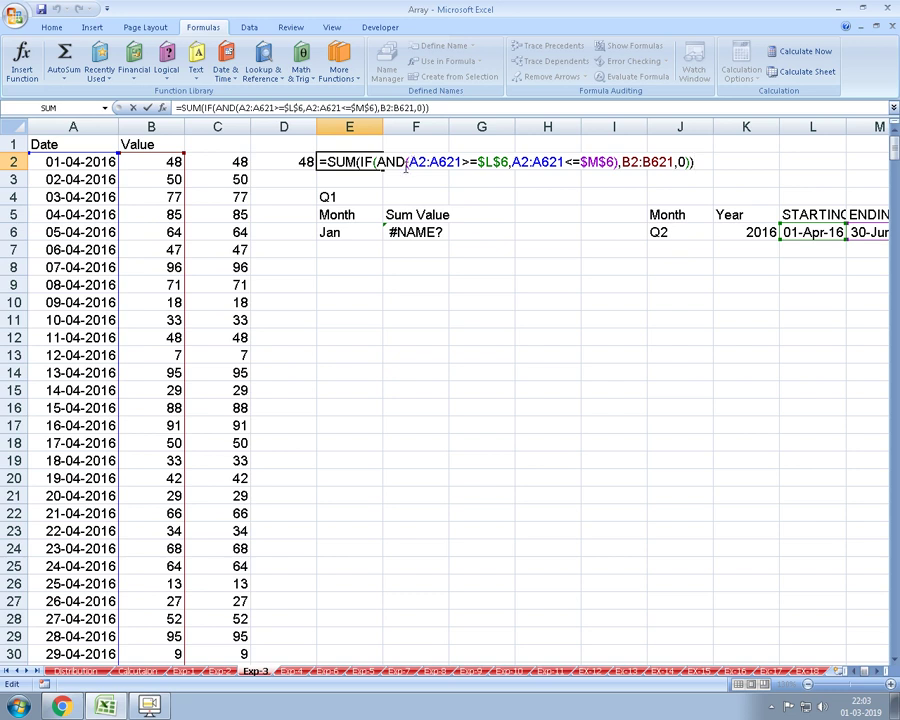
pyautogui.hotkey('ctrl', 'shift', 'Return')
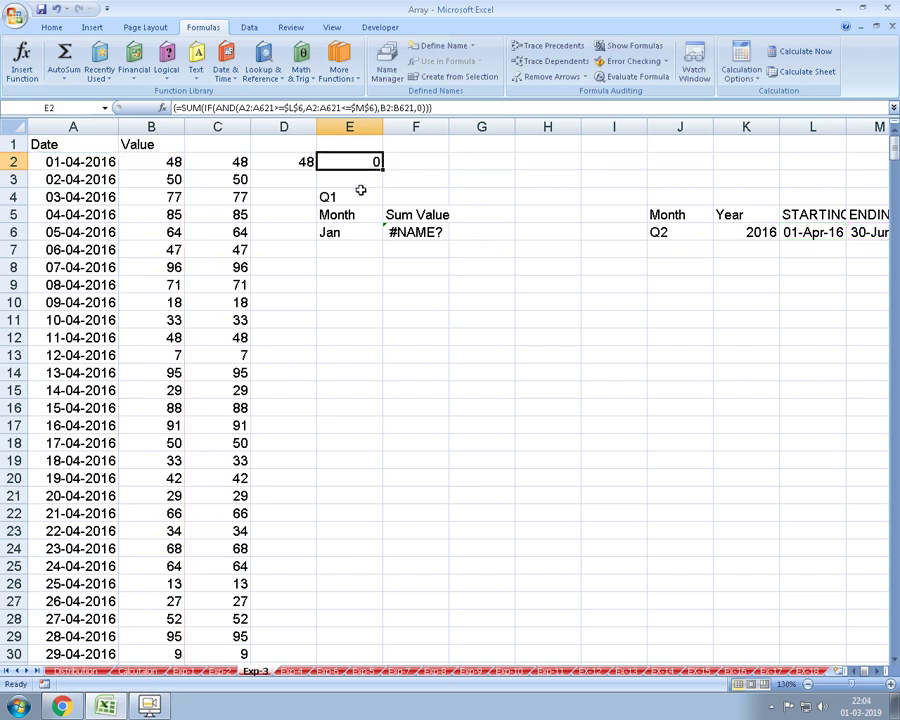
pyautogui.hotkey('shift', 'space')
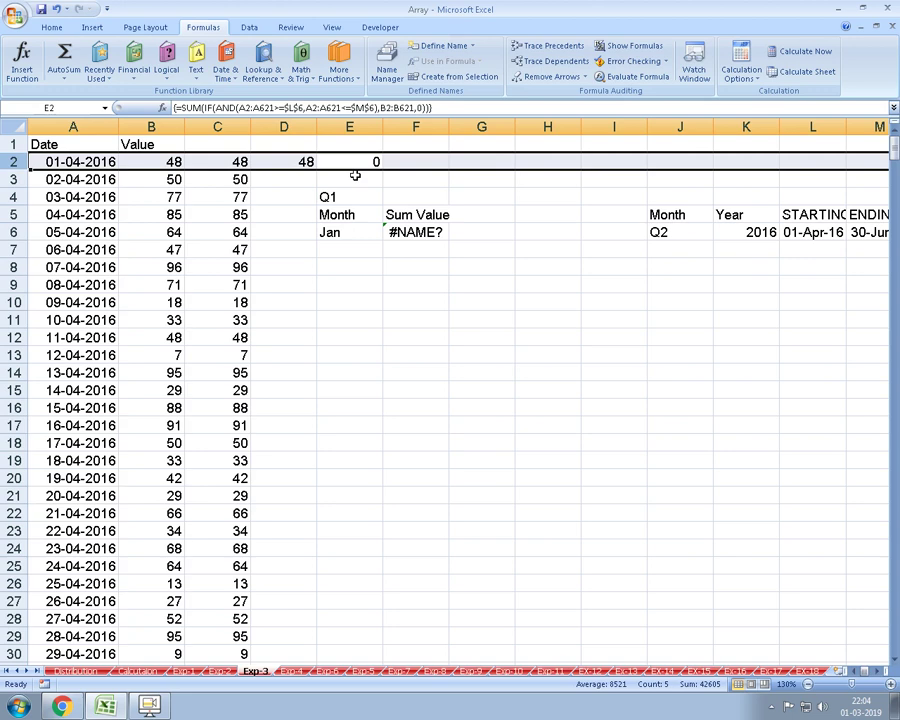
# - Delete the old Q1/Month, Sum Value and empty columns at column E
pyautogui.press('Right')
pyautogui.press('Left')
pyautogui.hotkey('ctrl', 'space')
pyautogui.hotkey('ctrl', '-')
pyautogui.hotkey('ctrl', '-')
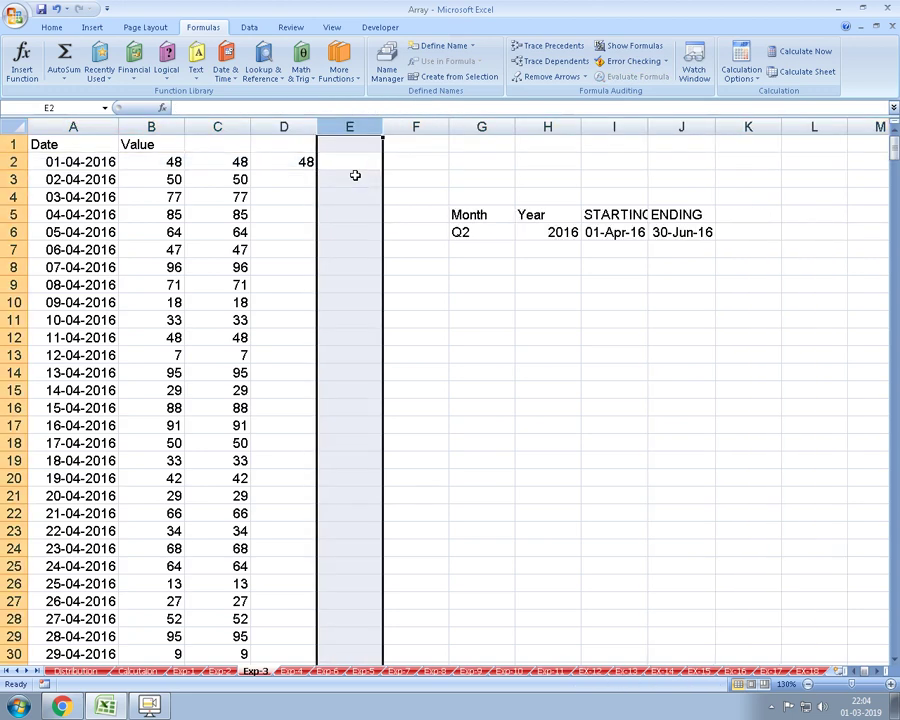
pyautogui.hotkey('ctrl', '-')
pyautogui.press('Up')
pyautogui.press('Down')
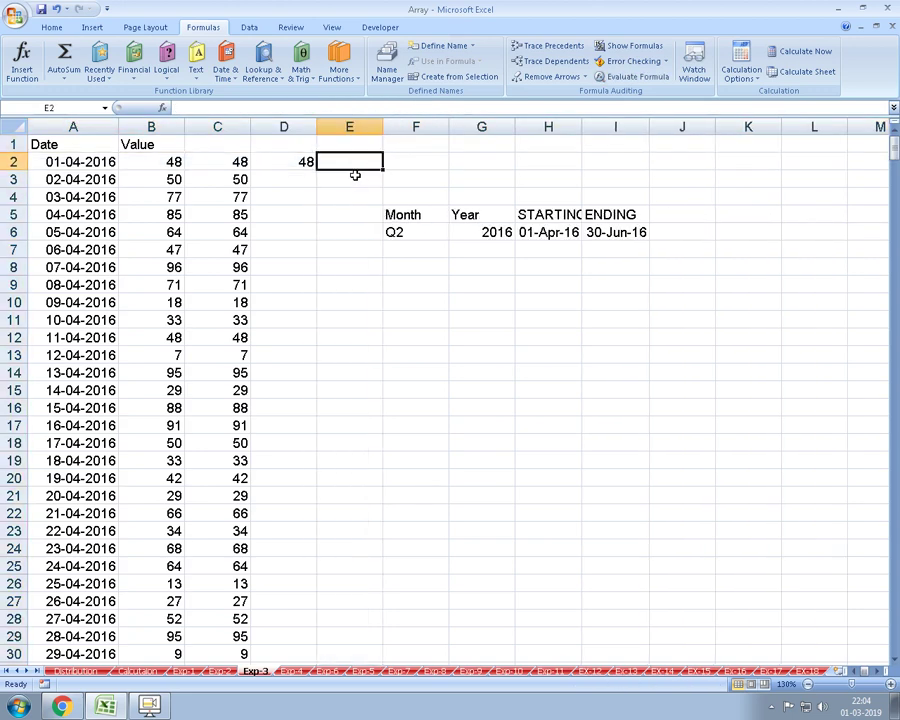
# - Start E2's =SUM(IF(AND( formula with the date test A2:A621>=H6
pyautogui.write('=IF')
pyautogui.press('BackSpace')
pyautogui.press('BackSpace')
pyautogui.write('SU')
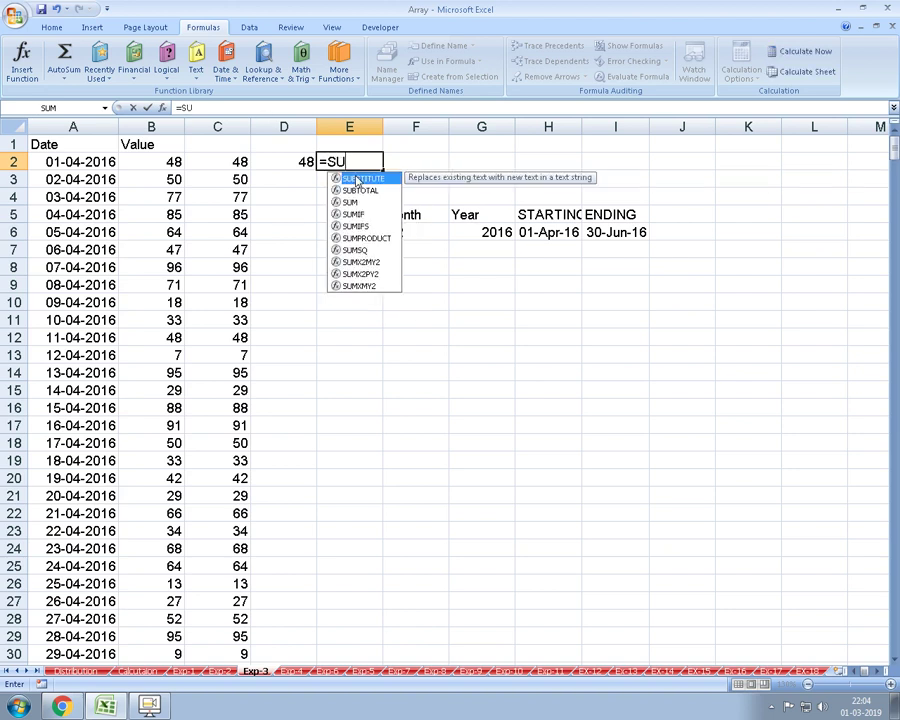
pyautogui.write('M(')
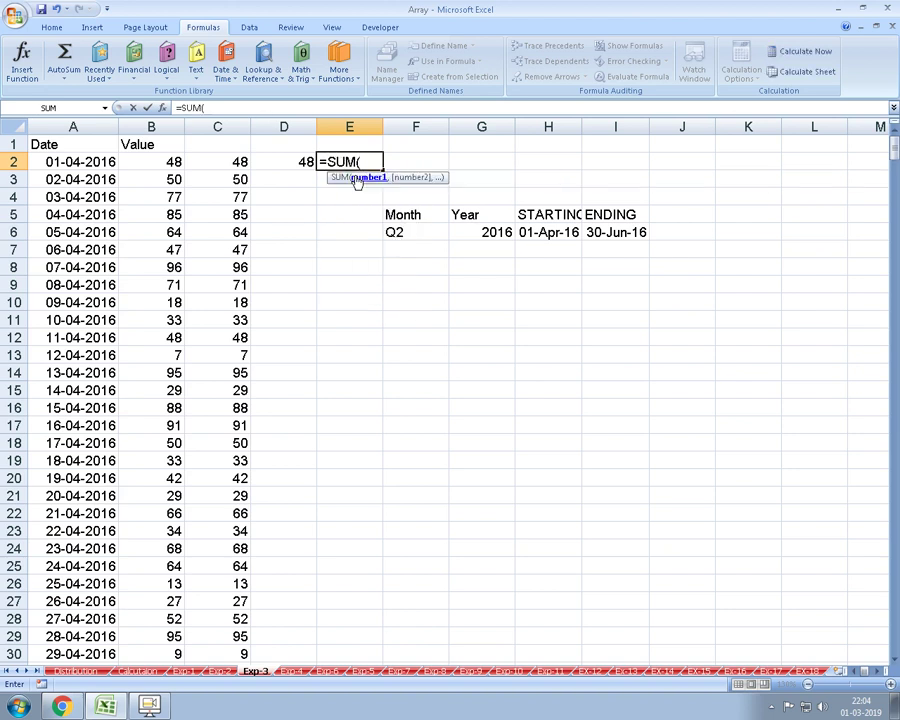
pyautogui.write('IF(')
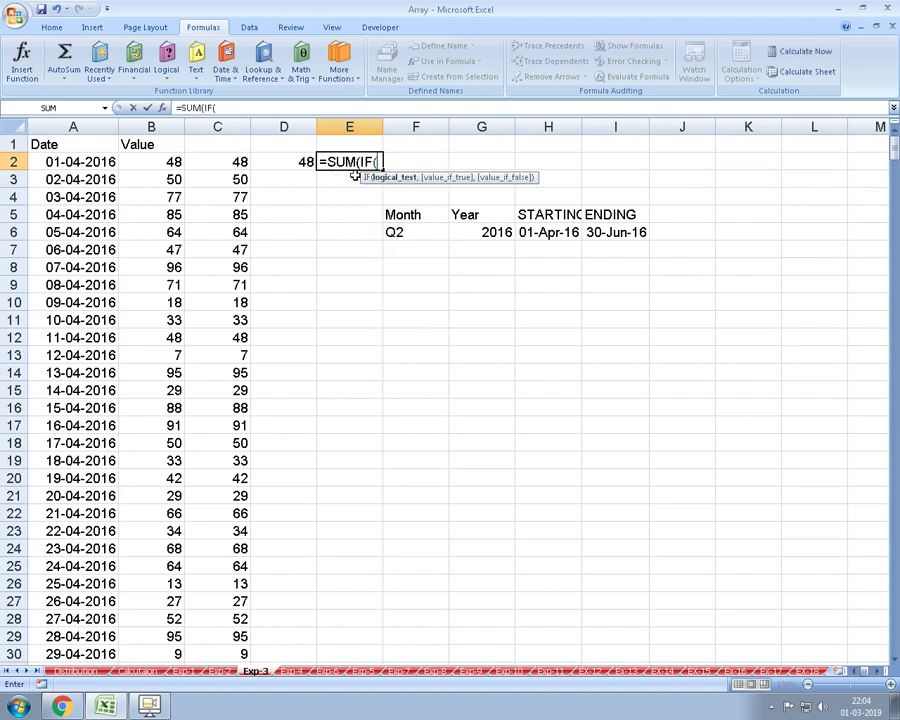
pyautogui.write('AND(')
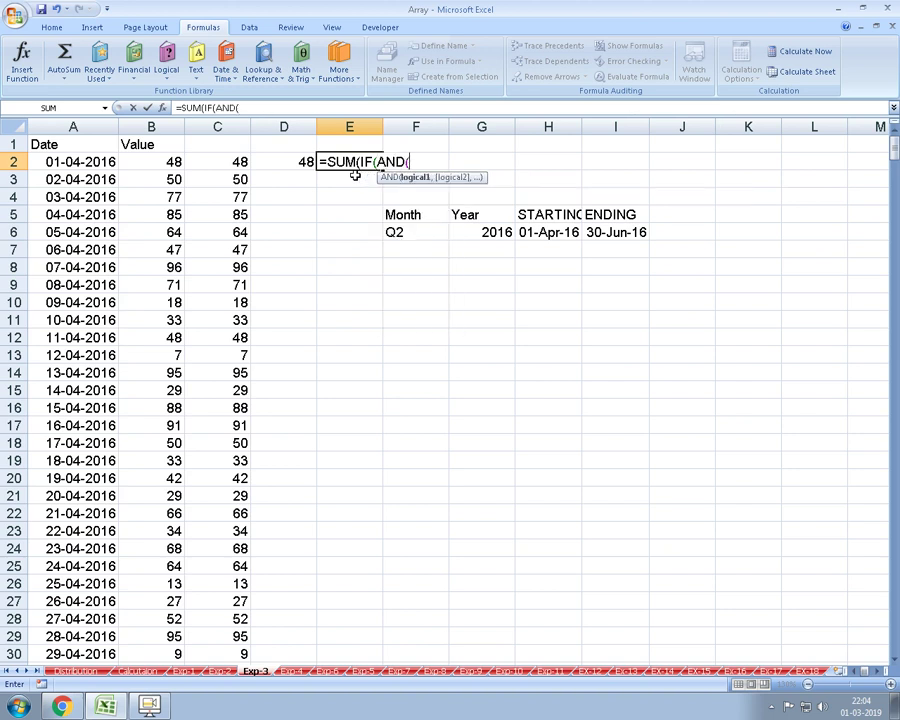
pyautogui.press('Left')
pyautogui.press('Left')
pyautogui.press('Left')
pyautogui.press('Left')
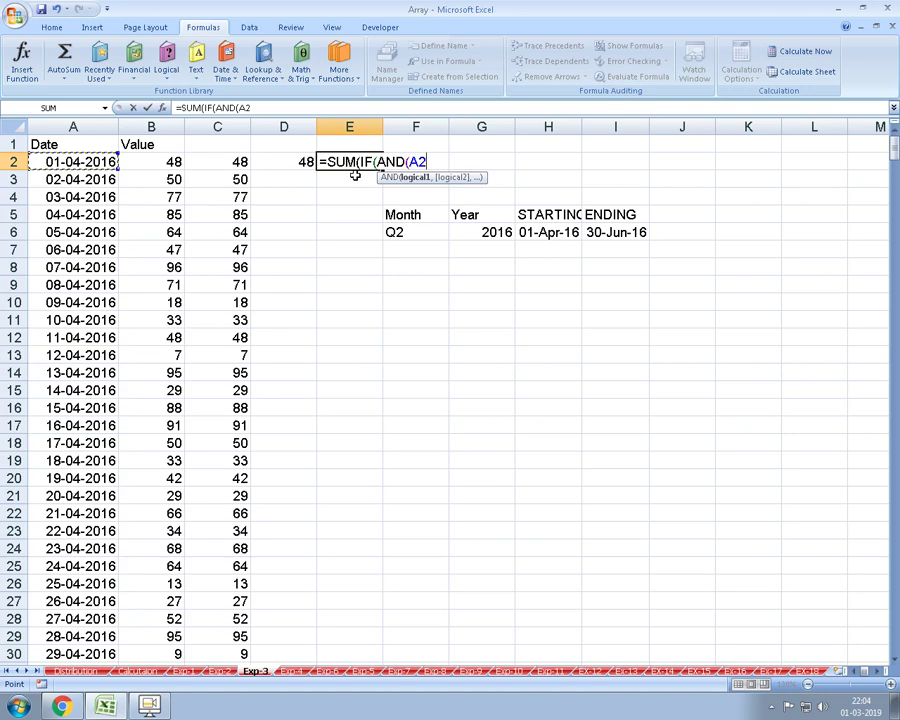
pyautogui.hotkey('ctrl', 'shift', 'Down')
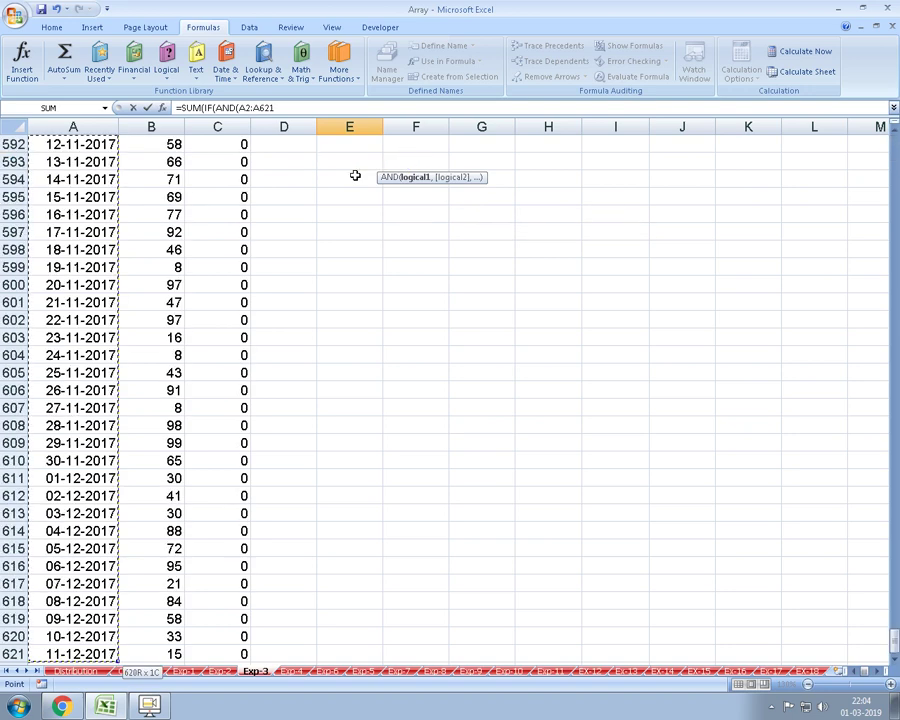
pyautogui.write('>')
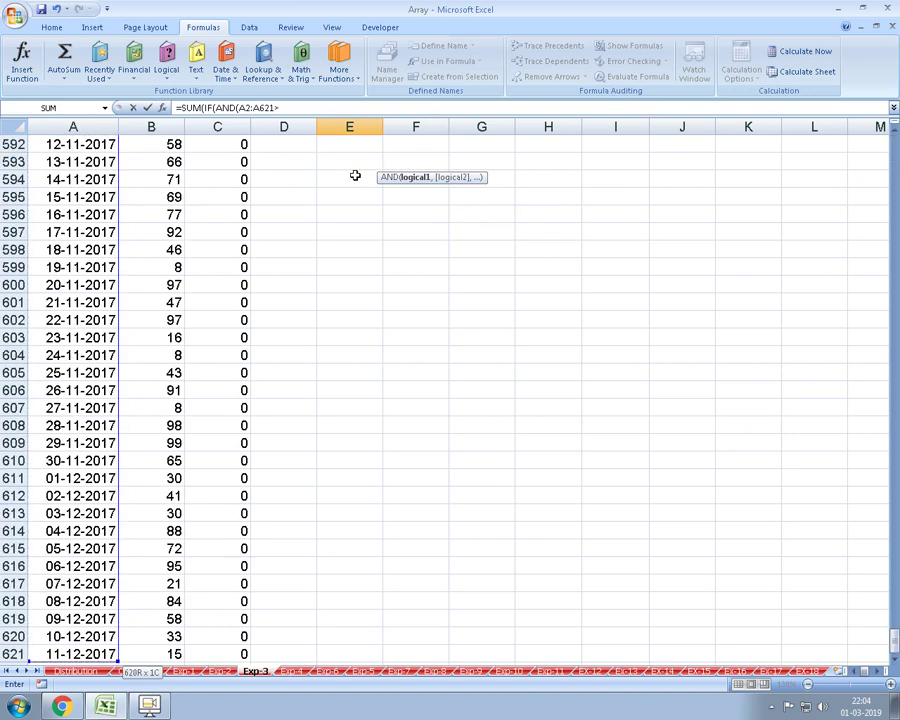
pyautogui.press('Right')
pyautogui.press('Down')
pyautogui.press('Right')
pyautogui.press('Right')
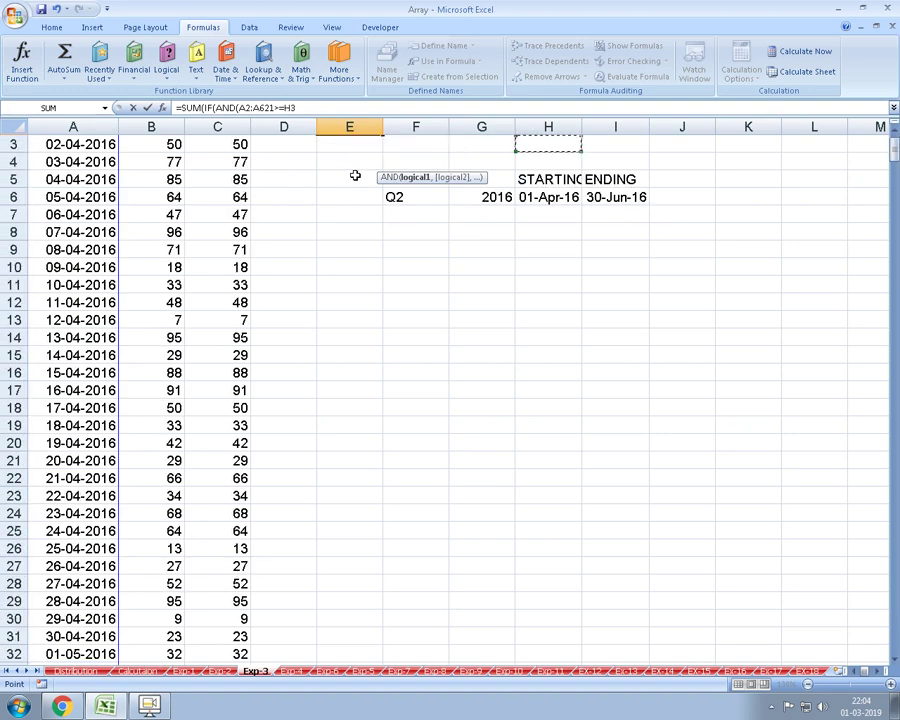
pyautogui.press('Down')
pyautogui.press('Down')
pyautogui.press('Down')
pyautogui.write(',')
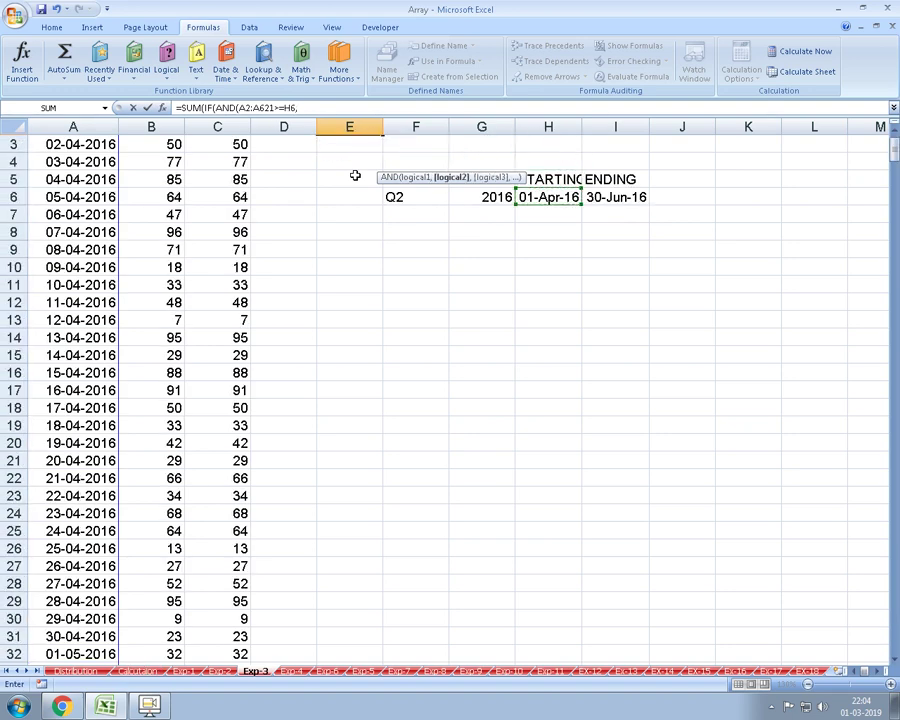
# - Add the second date test A2:A621<=I6 and close the AND
pyautogui.press('Left')
pyautogui.press('Left')
pyautogui.press('Left')
pyautogui.press('Left')
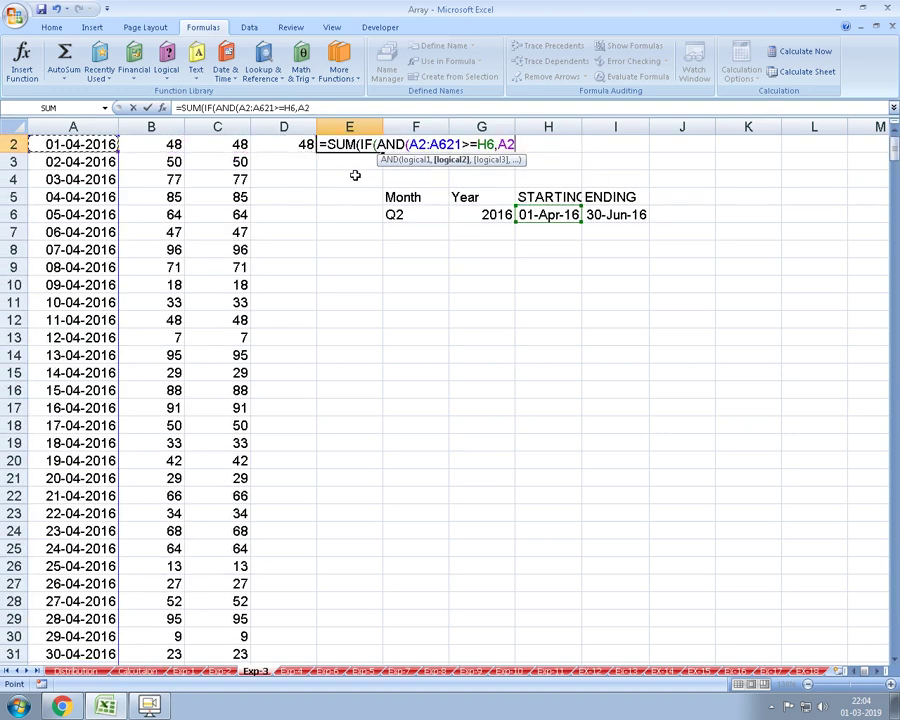
pyautogui.hotkey('ctrl', 'shift', 'Down')
pyautogui.write(':A621<=')
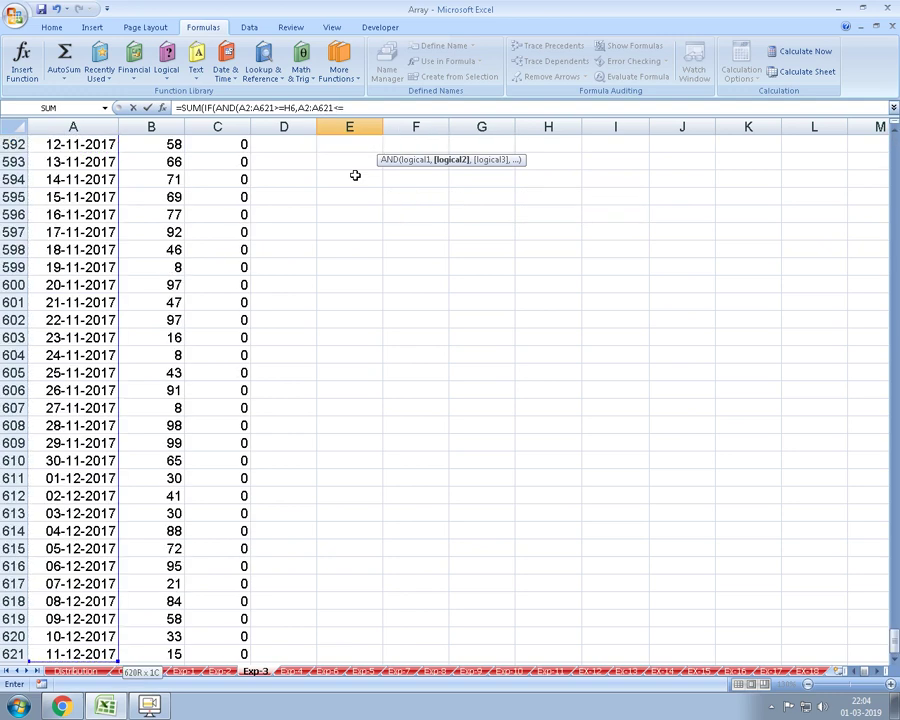
pyautogui.press('Up')
pyautogui.press('Down')
pyautogui.press('Down')
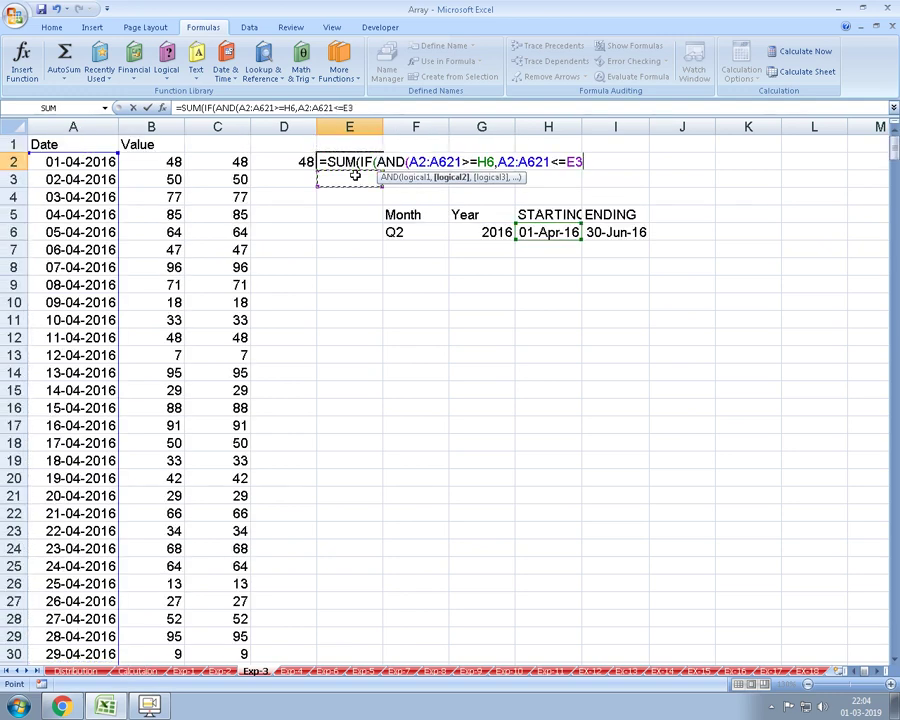
pyautogui.press('Down')
pyautogui.press('Down')
pyautogui.press('Down')
pyautogui.press('Right')
pyautogui.press('Right')
pyautogui.press('Right')
pyautogui.press('Right')
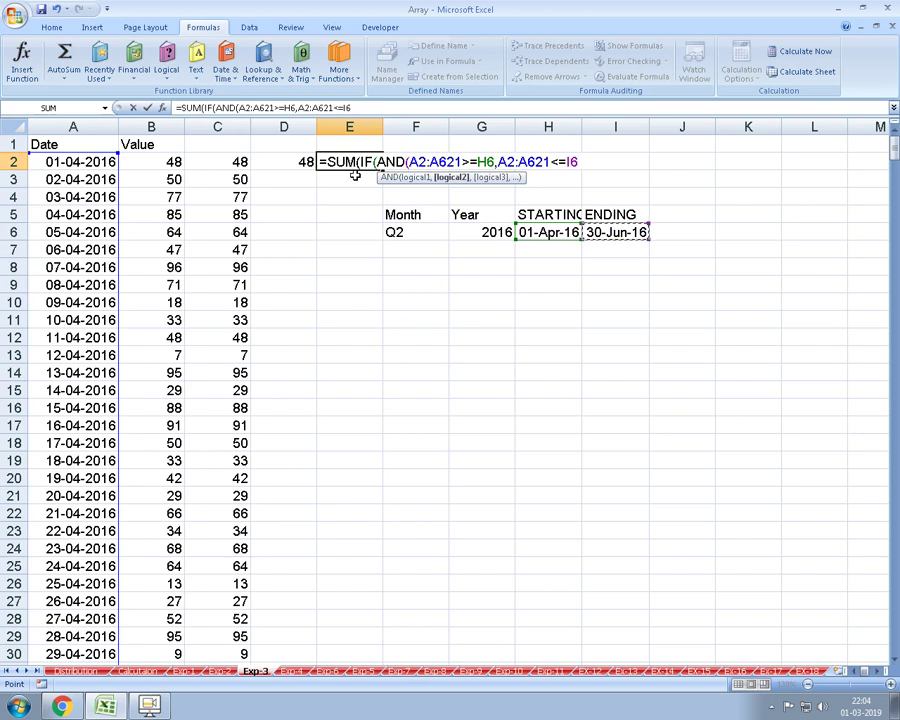
pyautogui.write(')')
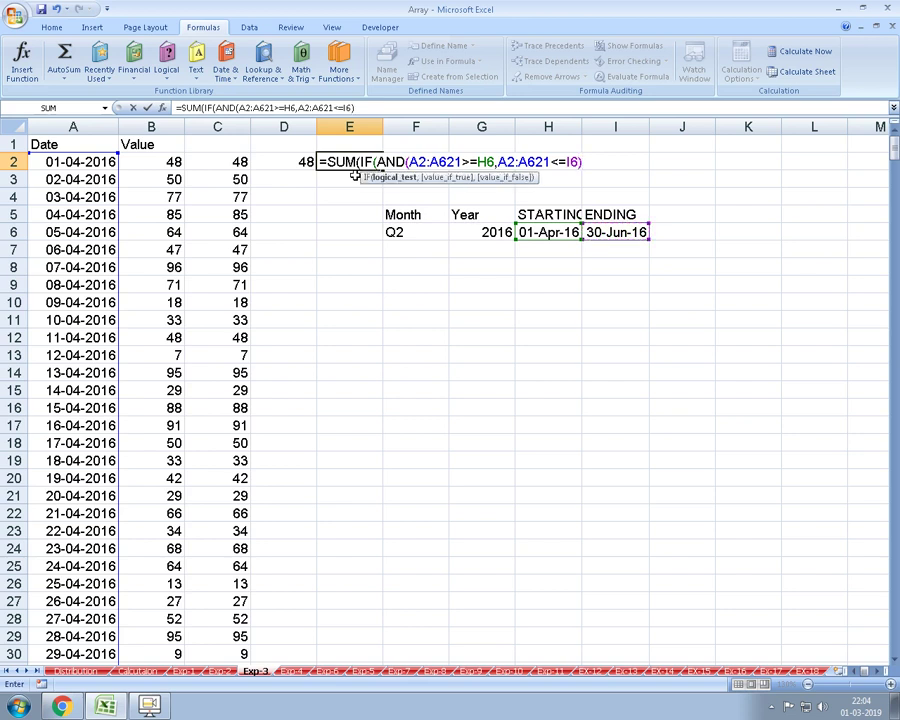
pyautogui.write(',')
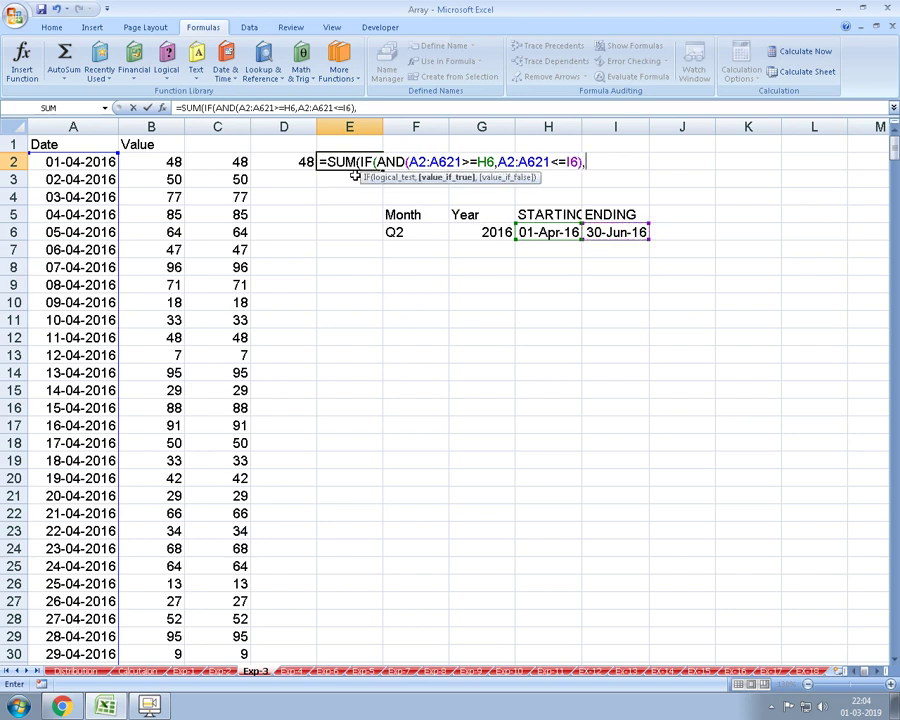
# - Sum B2:B621 otherwise 0, enter the formula, and accept Excel's correction
pyautogui.click(168, 162)
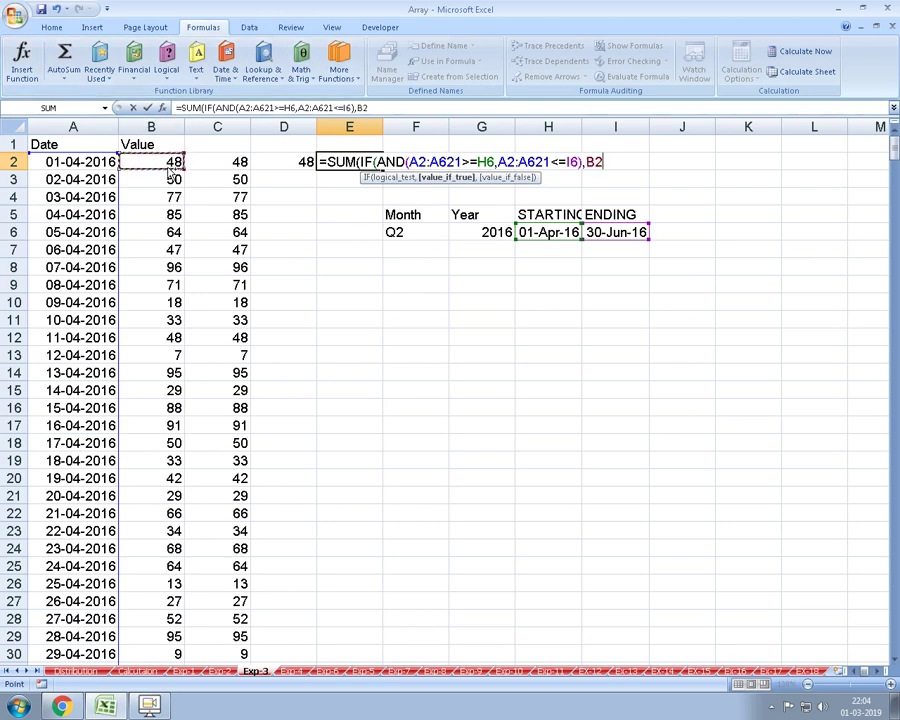
pyautogui.hotkey('ctrl', 'shift', 'Down')
pyautogui.write(':B621,0')
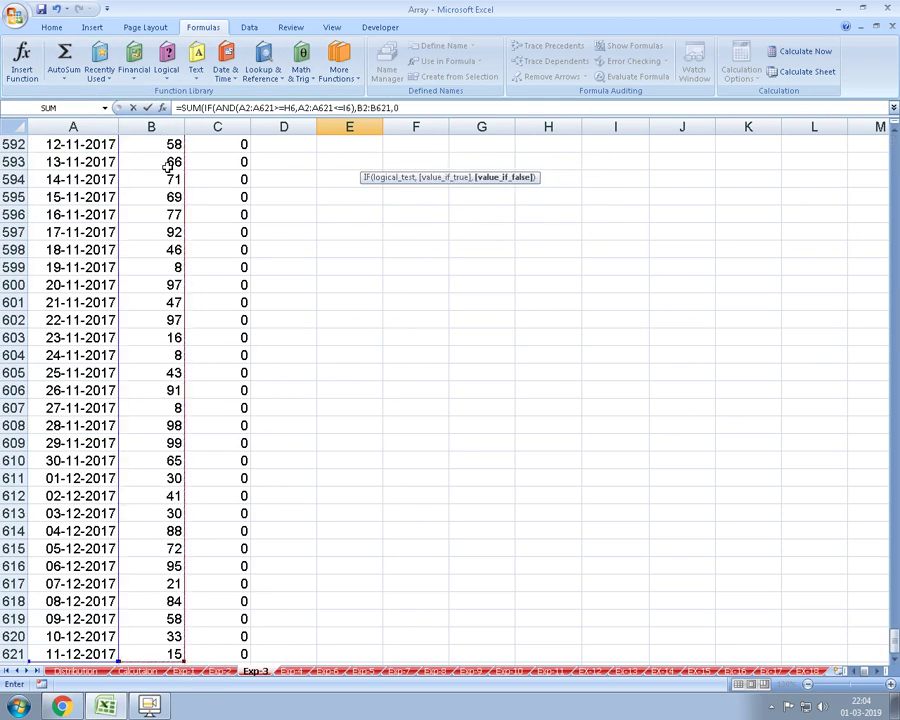
pyautogui.press('Return')
pyautogui.press('Return')
pyautogui.press('Up')
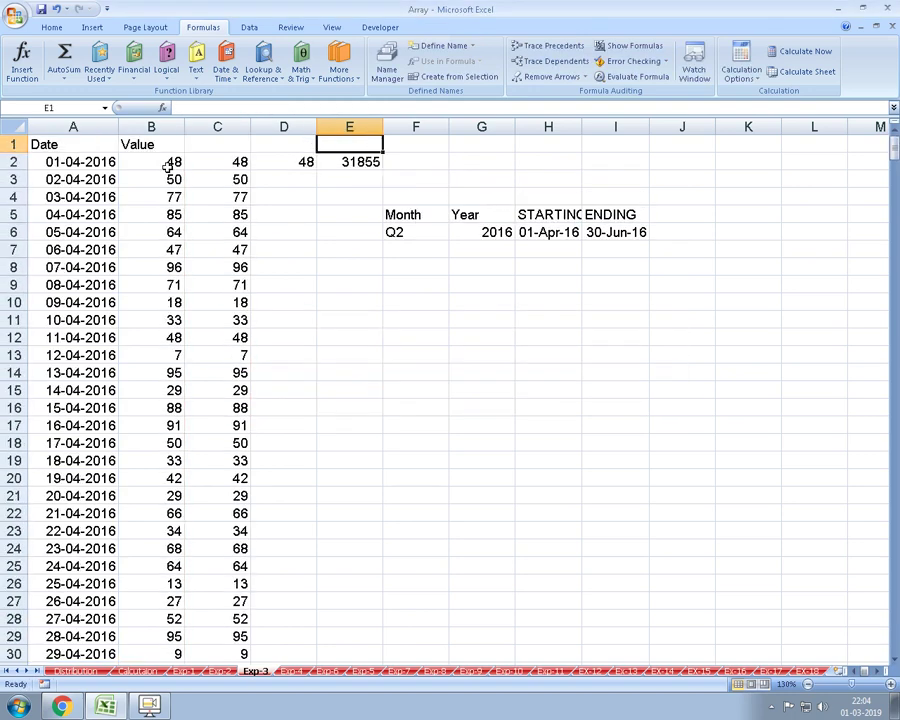
pyautogui.press('F2')
# - Commit E2's H6/I6 date-range formula as an array formula
pyautogui.hotkey('ctrl', 'shift', 'Return')
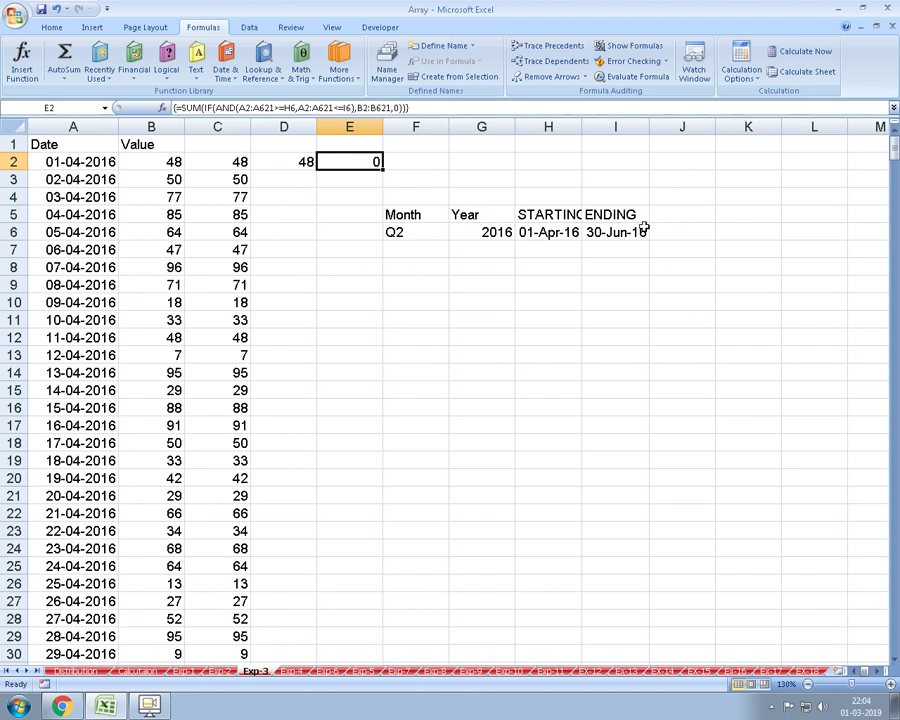
pyautogui.press('F2')
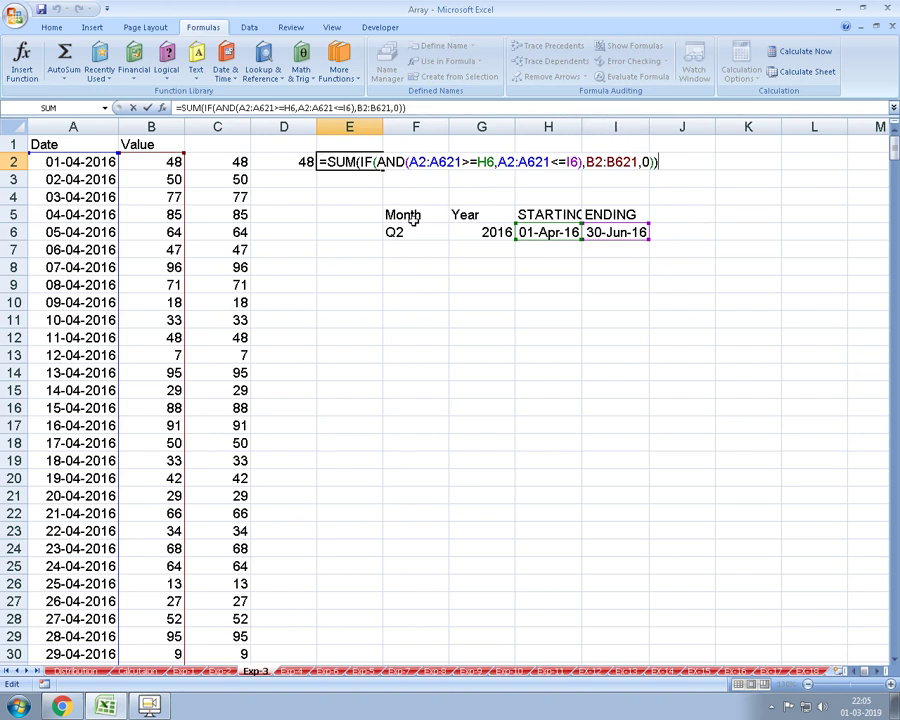
pyautogui.hotkey('ctrl', 'shift', 'Return')
# - Inspect E2 with Evaluate Formula, then close the evaluation window
pyautogui.click(373, 161)
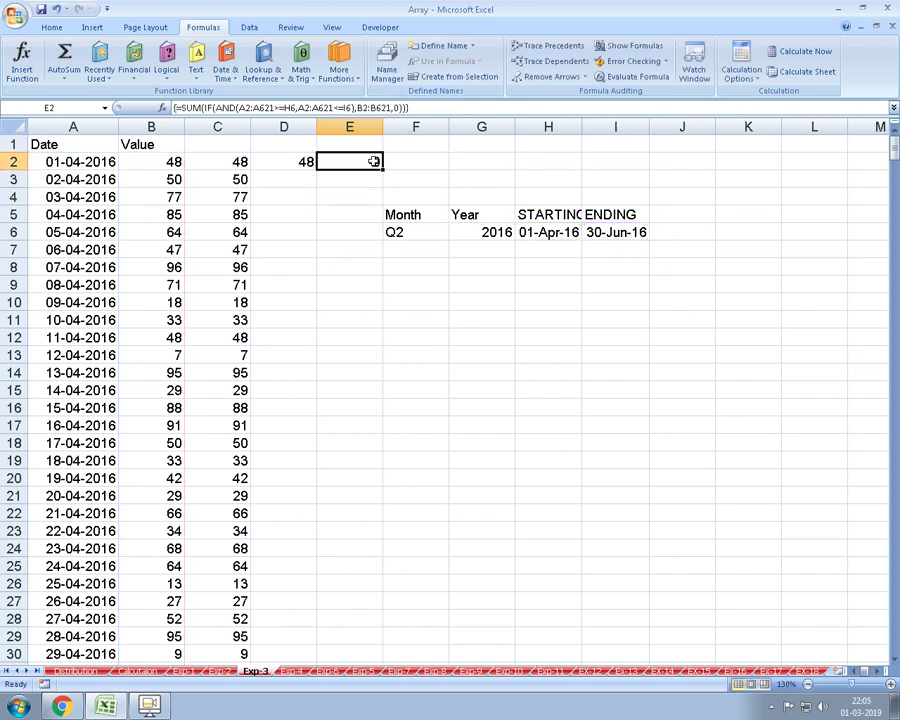
pyautogui.click(622, 78)
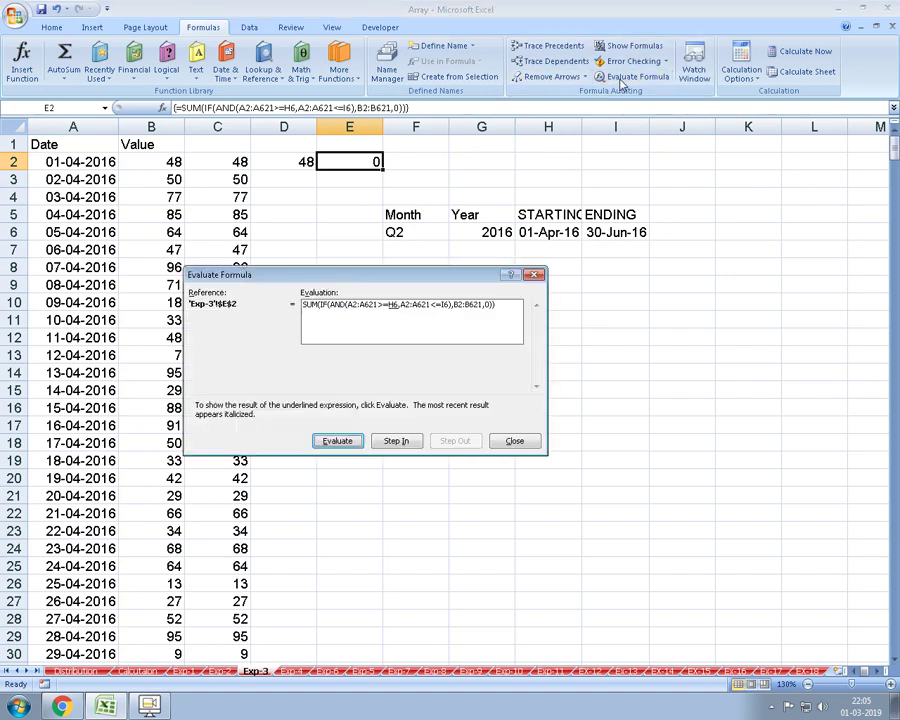
pyautogui.press('Escape')
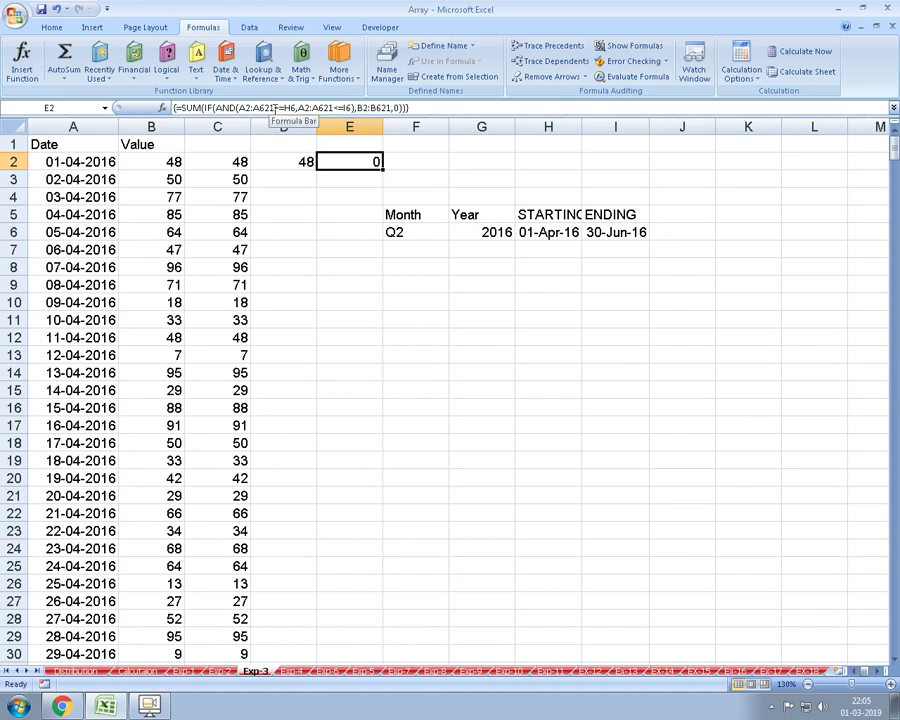
# - Try trimming A621 from E2's date ranges, then discard the edit to keep the original array formula
pyautogui.click(275, 107)
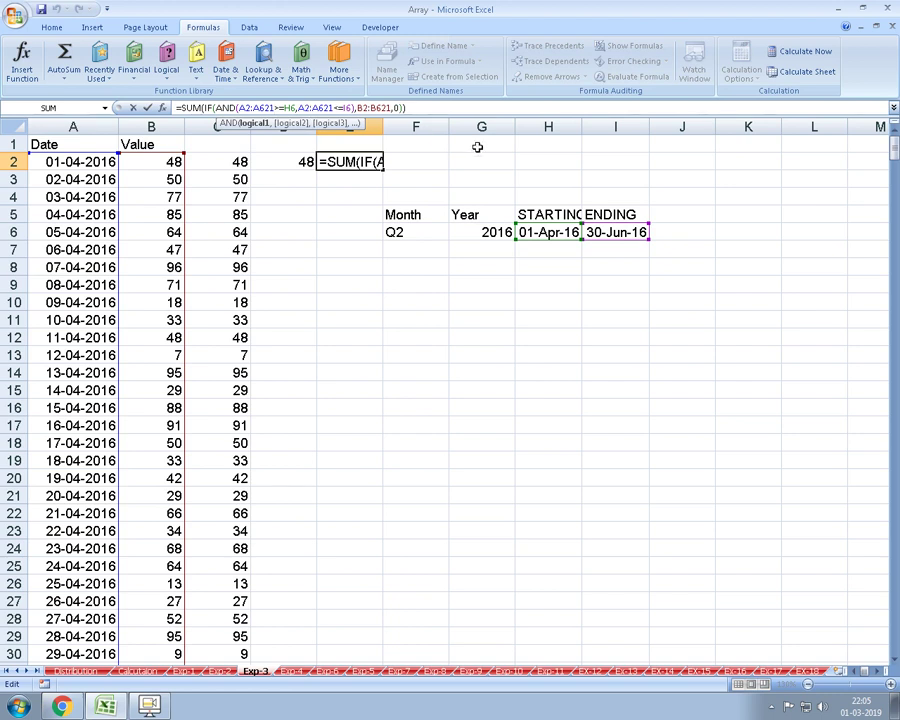
pyautogui.press('BackSpace')
pyautogui.press('BackSpace')
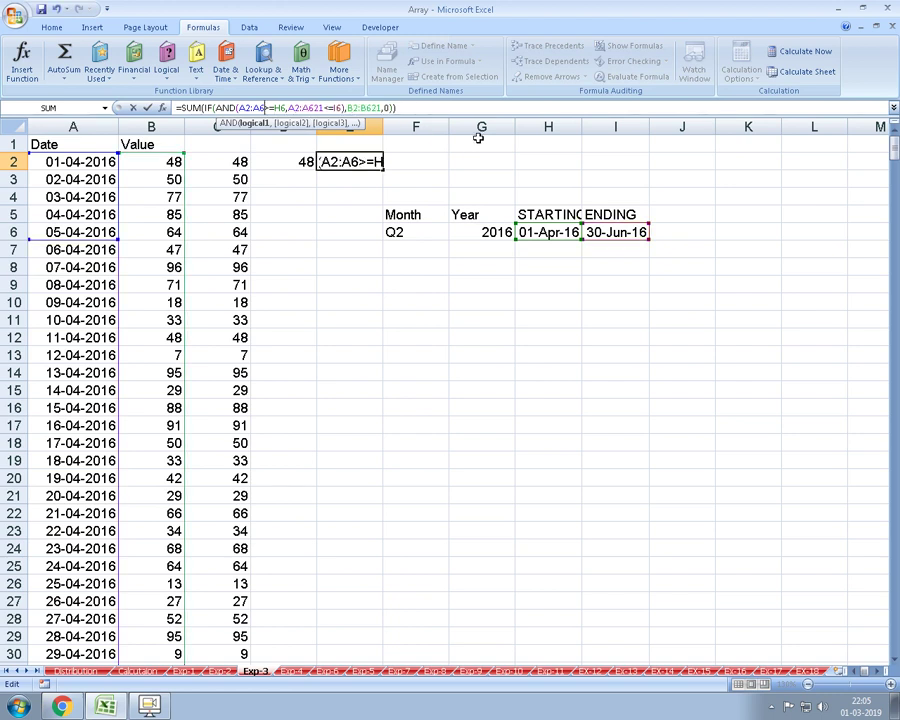
pyautogui.press('BackSpace')
pyautogui.press('BackSpace')
pyautogui.press('BackSpace')
pyautogui.press('Right')
pyautogui.press('Right')
pyautogui.press('Right')
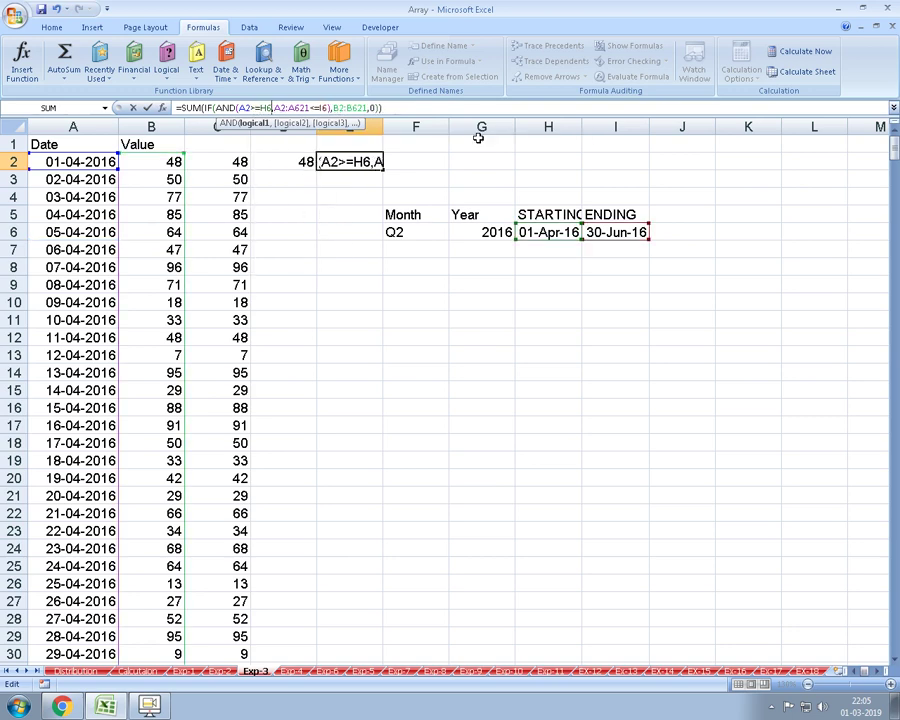
pyautogui.press('Right')
pyautogui.press('Right')
pyautogui.press('Right')
pyautogui.press('Right')
pyautogui.press('Right')
pyautogui.press('Right')
pyautogui.press('Right')
pyautogui.press('Right')
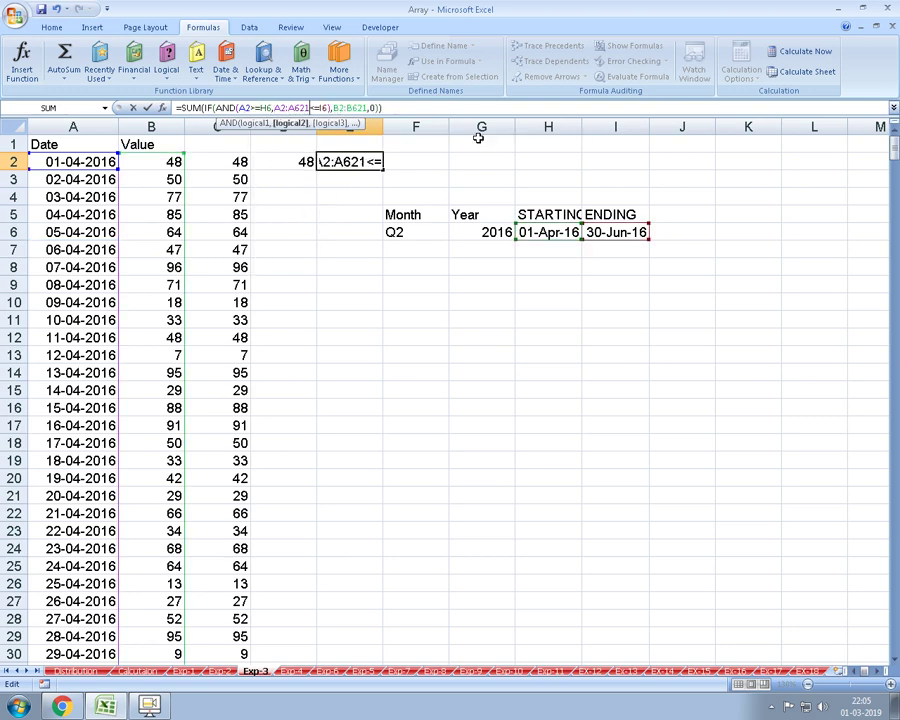
pyautogui.press('BackSpace')
pyautogui.press('BackSpace')
pyautogui.press('BackSpace')
pyautogui.press('BackSpace')
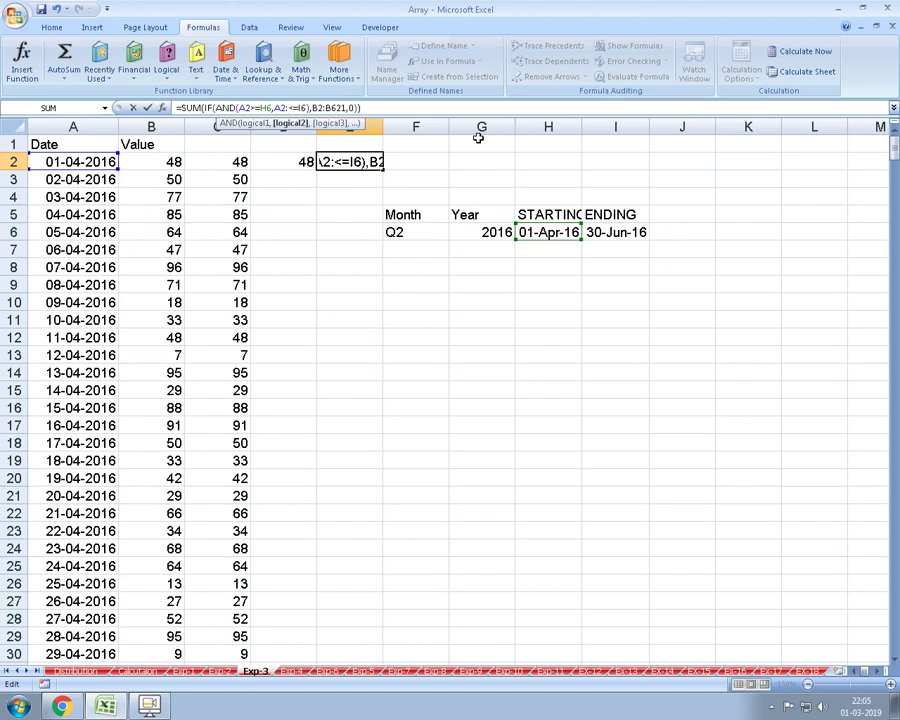
pyautogui.hotkey('ctrl', 'shift', 'Return')
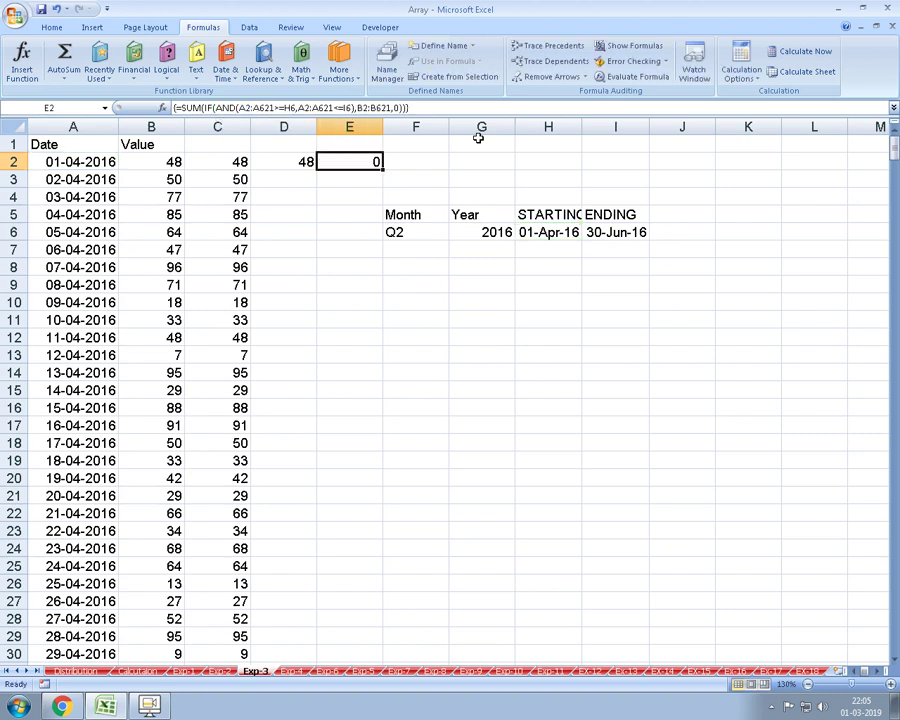
# - Compare D2's helper formula with E2's array formula, leaving E2 unchanged
pyautogui.press('F2')
pyautogui.press('Escape')
pyautogui.press('Left')
pyautogui.press('F2')
pyautogui.press('Escape')
pyautogui.press('Right')
pyautogui.press('F2')
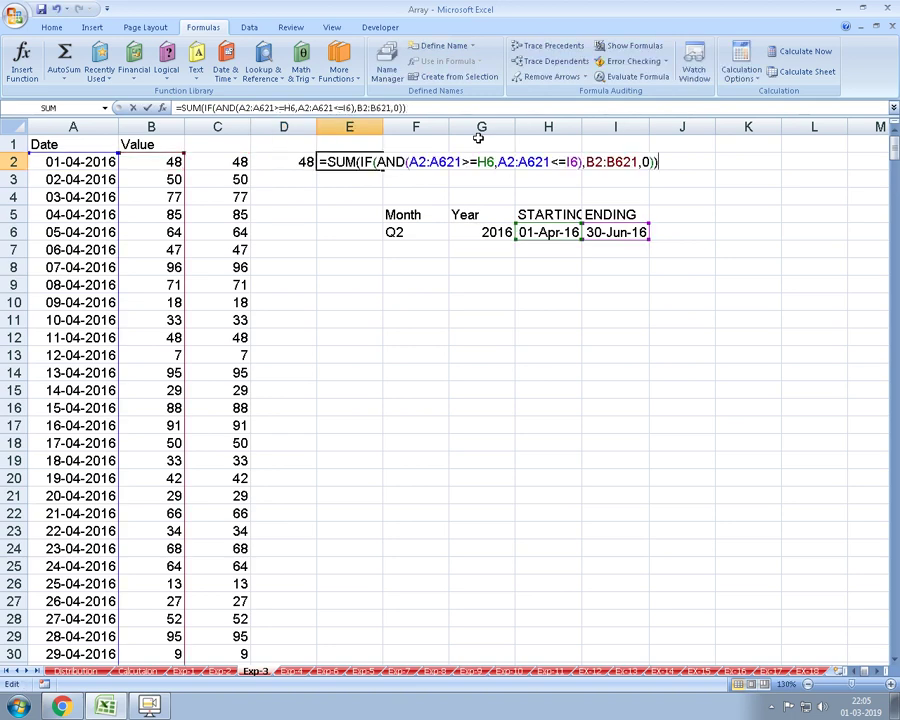
pyautogui.press('Escape')
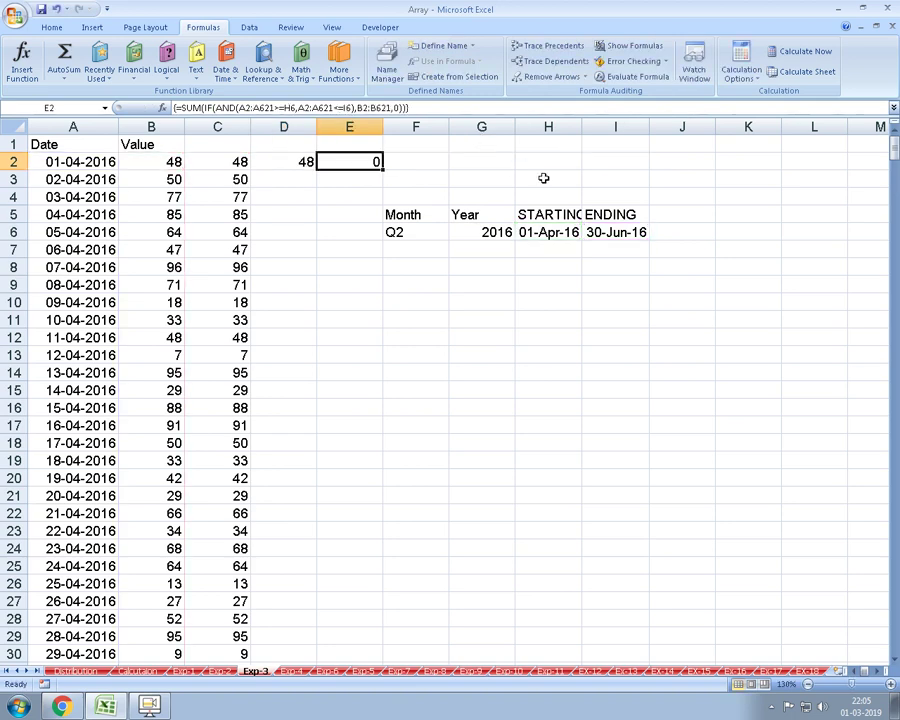
# - Recheck D2's helper formula, then re-inspect E2's array formula and confirm it without changes
pyautogui.press('Left')
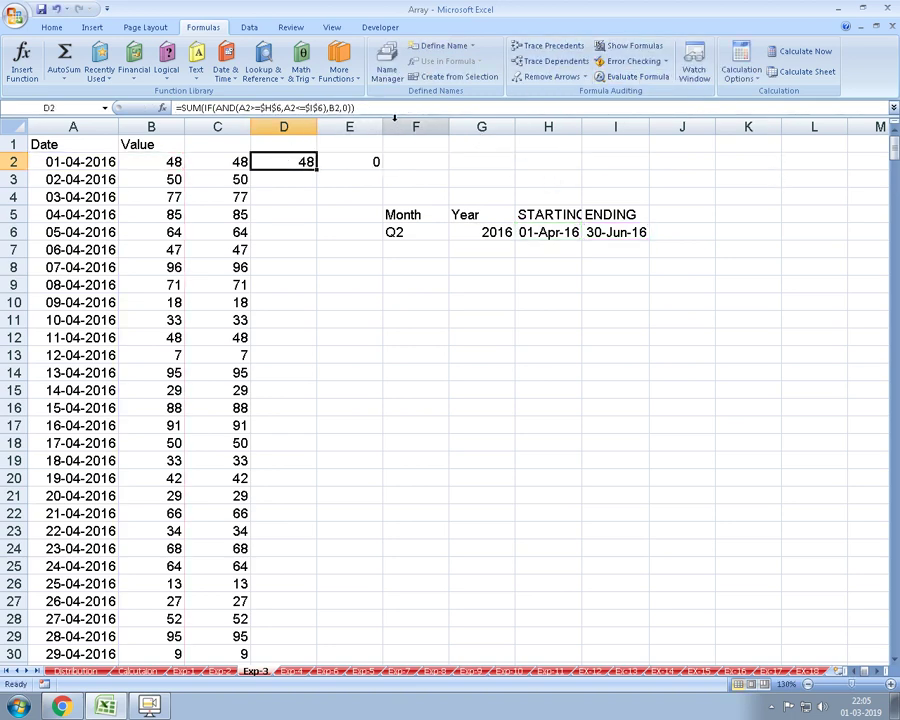
pyautogui.press('F2')
pyautogui.press('Escape')
pyautogui.press('Right')
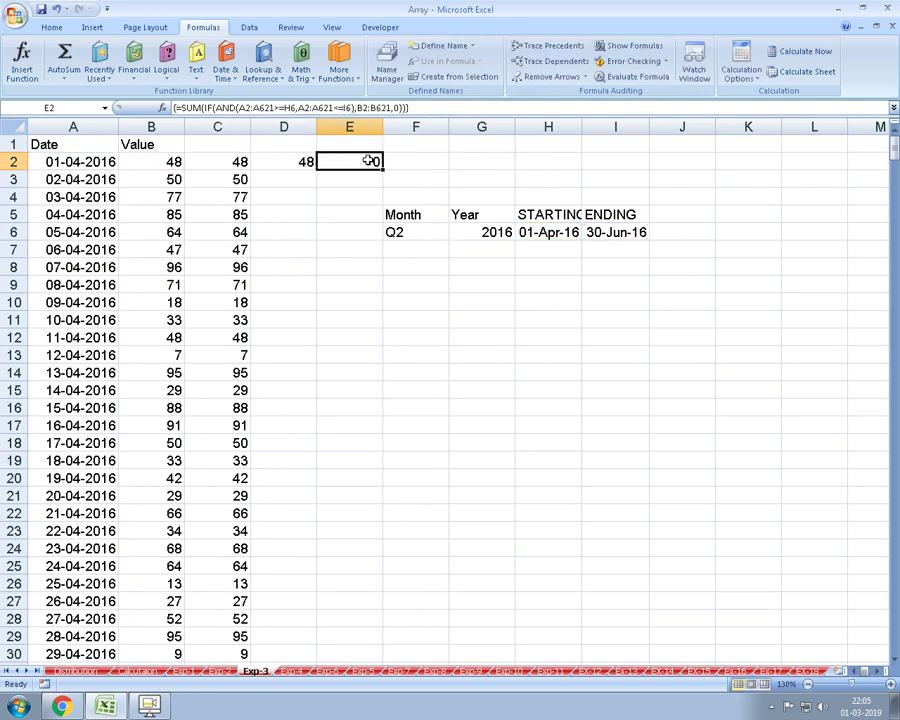
pyautogui.press('F2')
pyautogui.hotkey('ctrl', 'shift', 'Return')
pyautogui.press('F2')
pyautogui.hotkey('ctrl', 'shift', 'Return')
# - Evaluate E2 step by step, expanding both date ranges and the start-date comparison into TRUE values
pyautogui.click(615, 76)
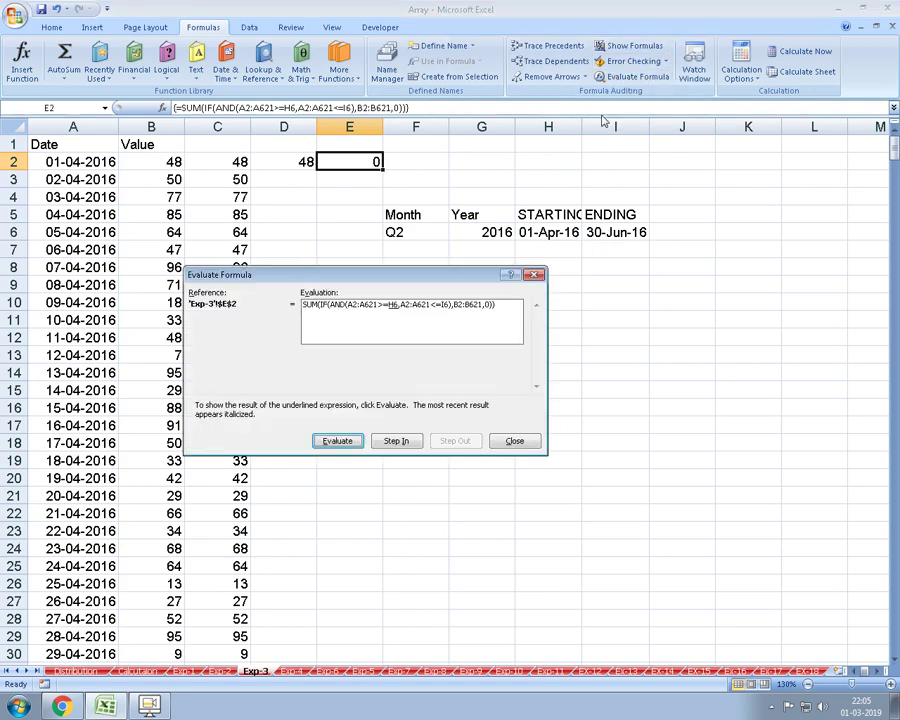
pyautogui.click(338, 441)
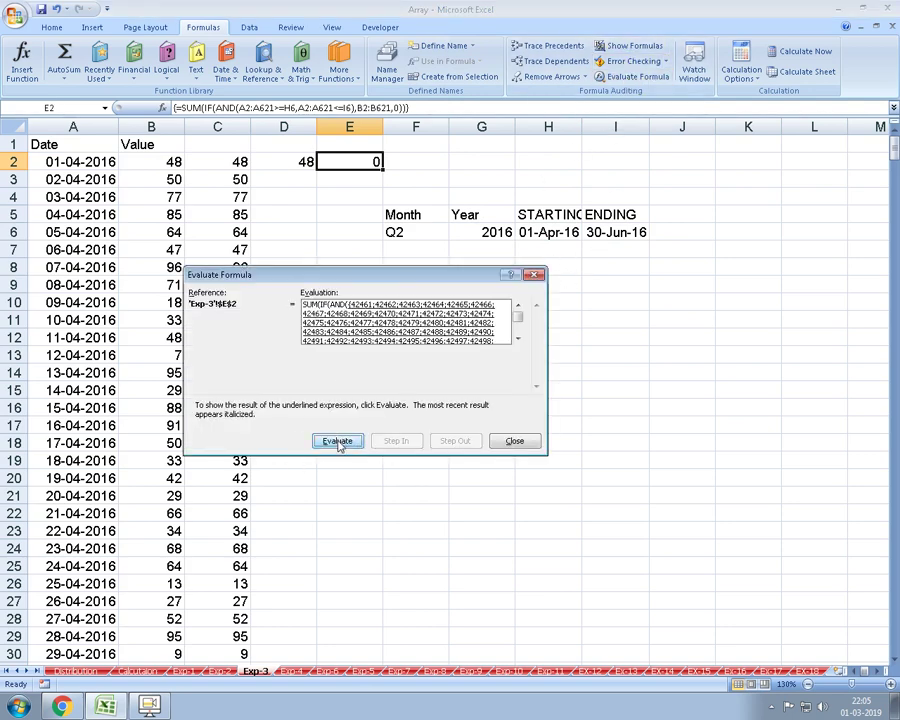
pyautogui.click(338, 441)
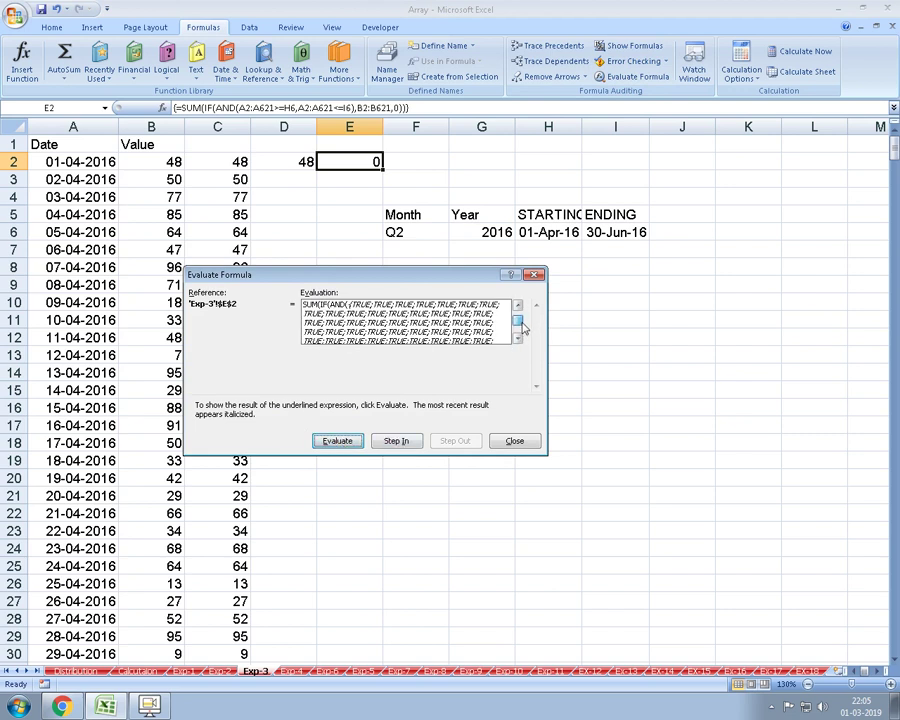
pyautogui.moveTo(517, 316); pyautogui.dragTo(523, 341)
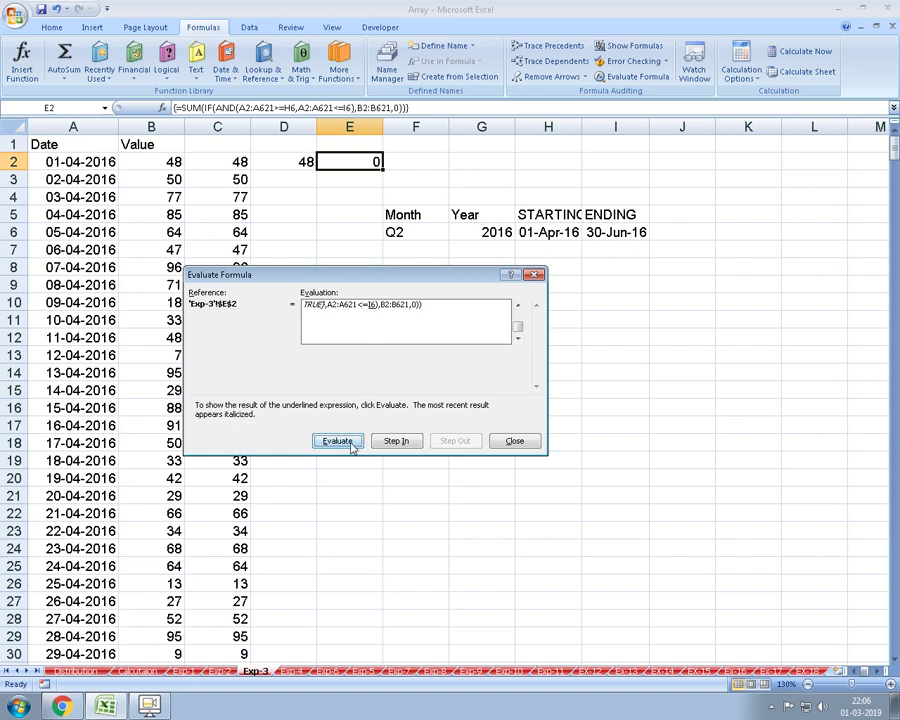
pyautogui.click(340, 441)
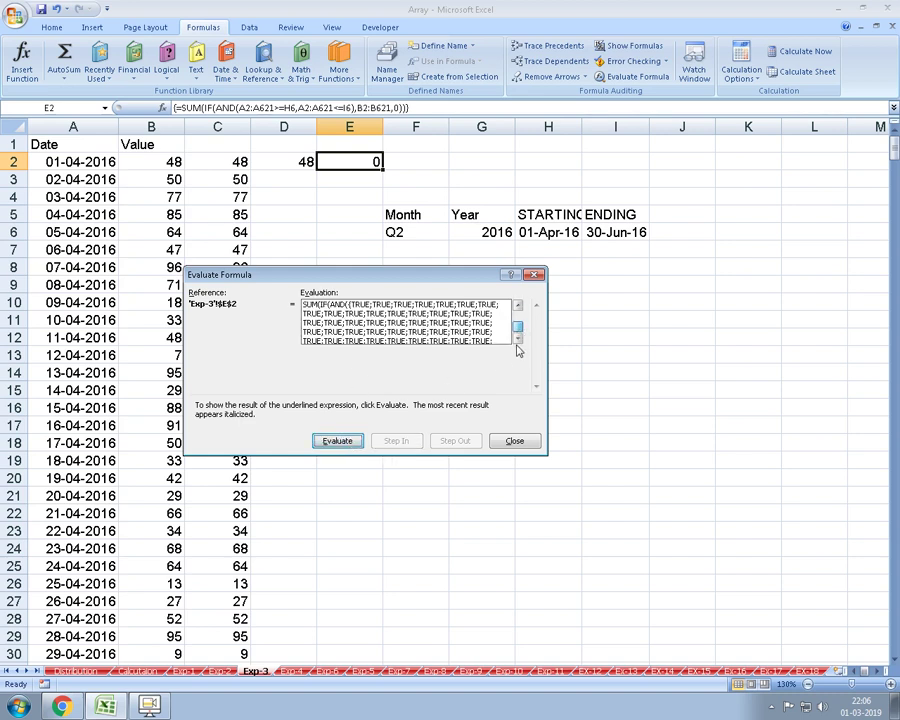
pyautogui.moveTo(518, 325); pyautogui.dragTo(516, 350)
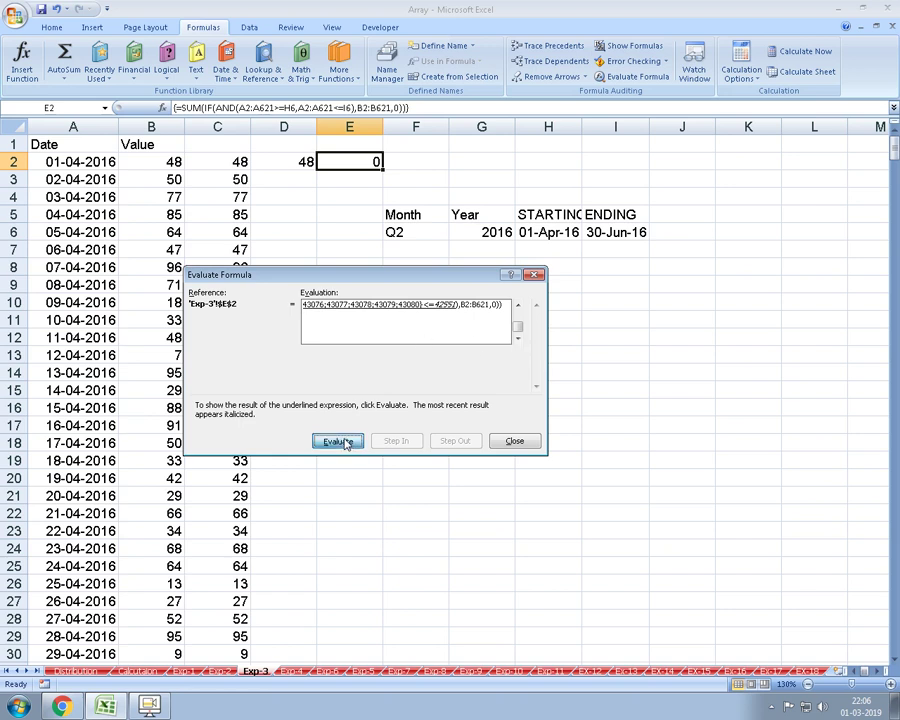
# - Evaluate on until AND collapses to FALSE and the result is 0, then close and reopen E2's formula
pyautogui.click(348, 446)
pyautogui.click(519, 343)
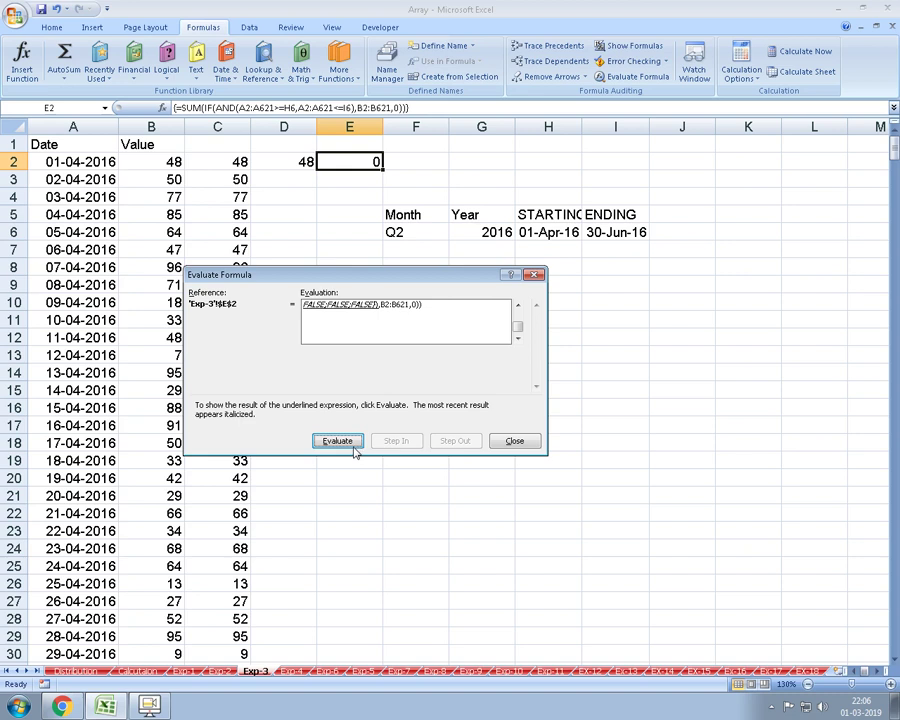
pyautogui.click(354, 447)
pyautogui.click(354, 447)
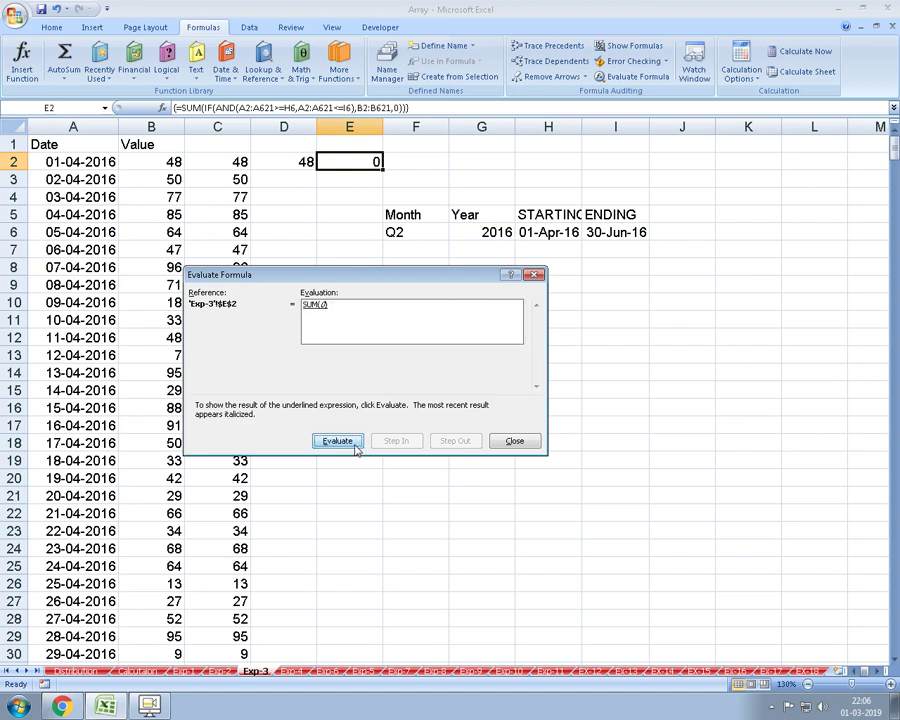
pyautogui.press('Escape')
pyautogui.press('F2')
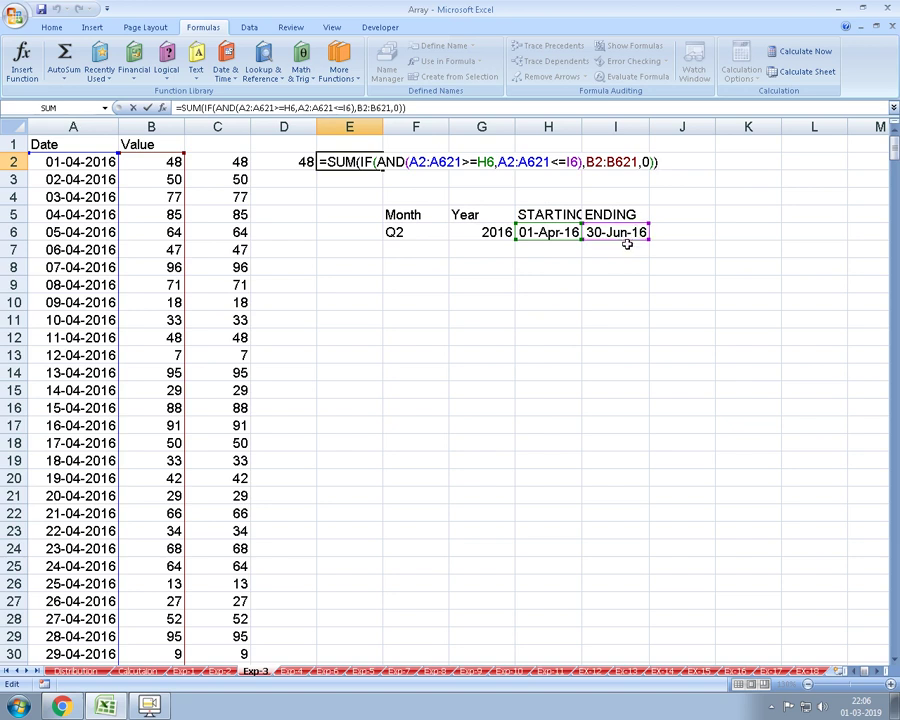
# - Rewrite E2 as SUM(IF(AND(...),0,B2:B621)), returning 0 when the AND test holds
pyautogui.press('BackSpace')
pyautogui.press('BackSpace')
pyautogui.press('BackSpace')
pyautogui.press('BackSpace')
pyautogui.press('BackSpace')
pyautogui.press('BackSpace')
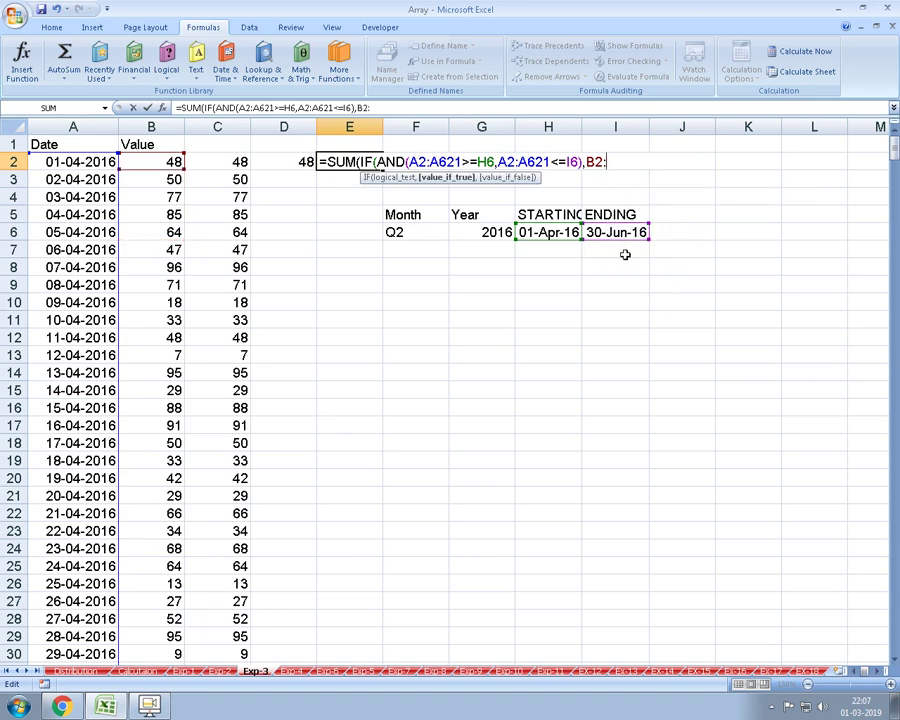
pyautogui.press('BackSpace')
pyautogui.press('BackSpace')
pyautogui.press('BackSpace')
pyautogui.write('0,')
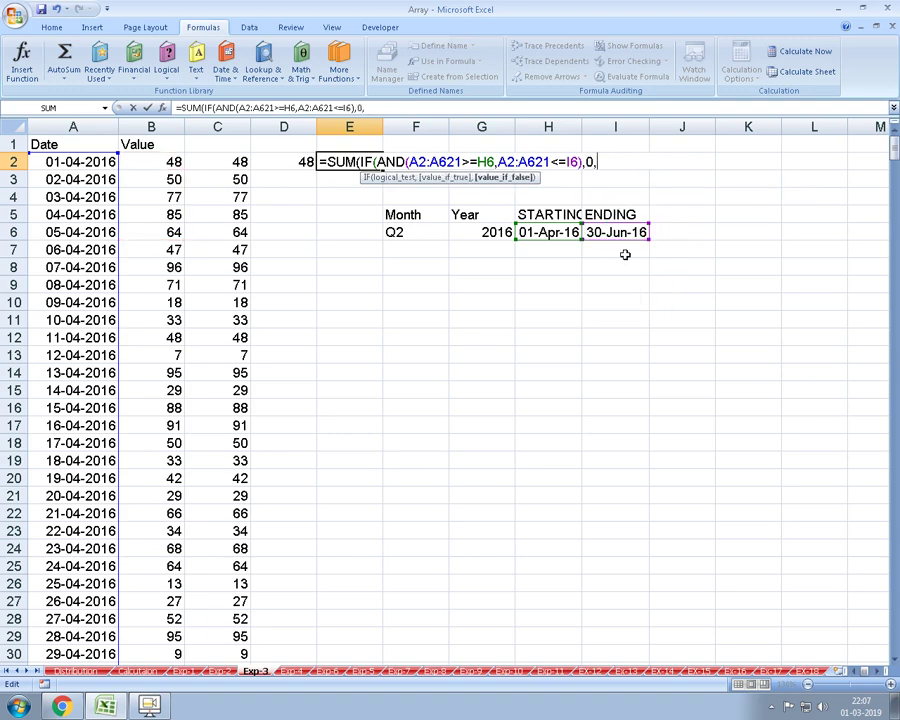
pyautogui.click(169, 161)
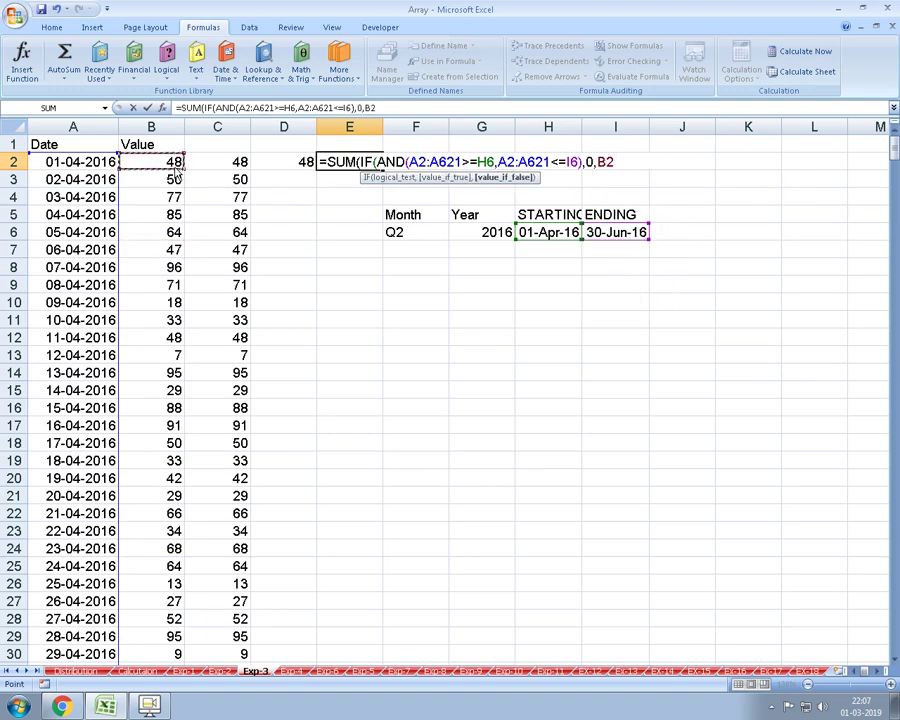
pyautogui.hotkey('ctrl', 'shift', 'Down')
pyautogui.write('))')
pyautogui.hotkey('ctrl', 'shift', 'Return')
# - Re-enter the E2 formula as an array formula so it shows 31855
pyautogui.press('Up')
pyautogui.press('F2')
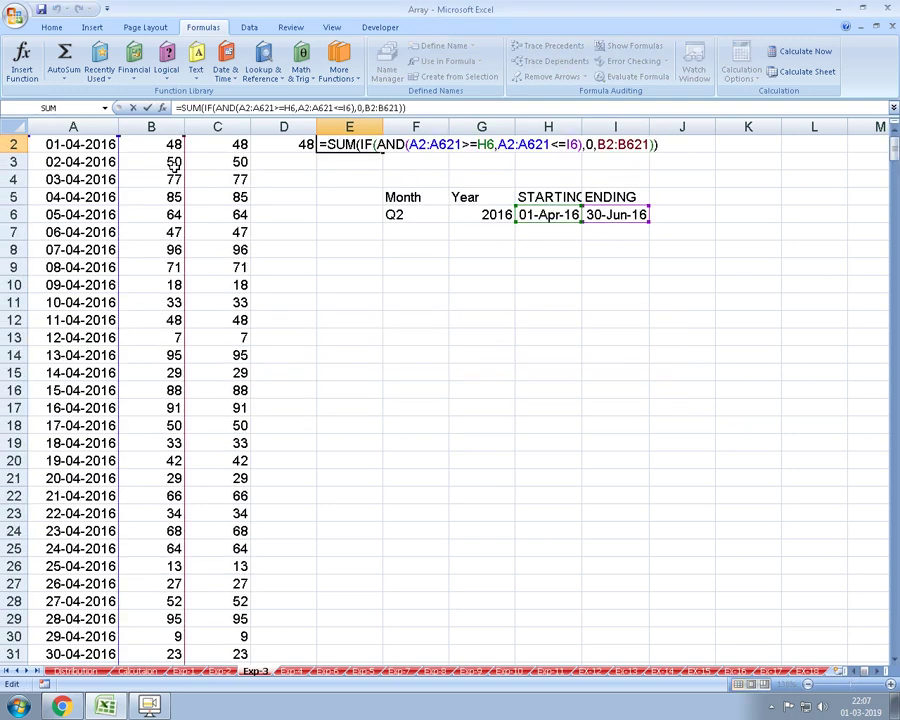
pyautogui.hotkey('ctrl', 'shift', 'Return')
pyautogui.press('Up')
pyautogui.press('Down')
# - Replace D2 with =SUM(C2:C621) to total column C, giving 4849
pyautogui.press('Down')
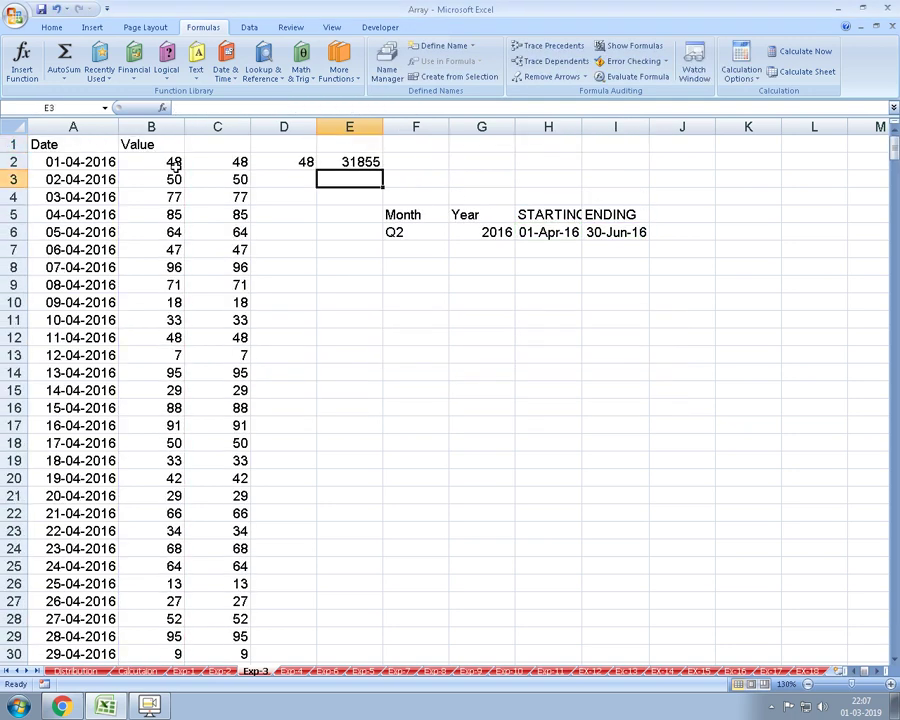
pyautogui.press('Up')
pyautogui.press('Left')
pyautogui.press('Left')
pyautogui.press('Down')
pyautogui.press('Up')
pyautogui.press('Right')
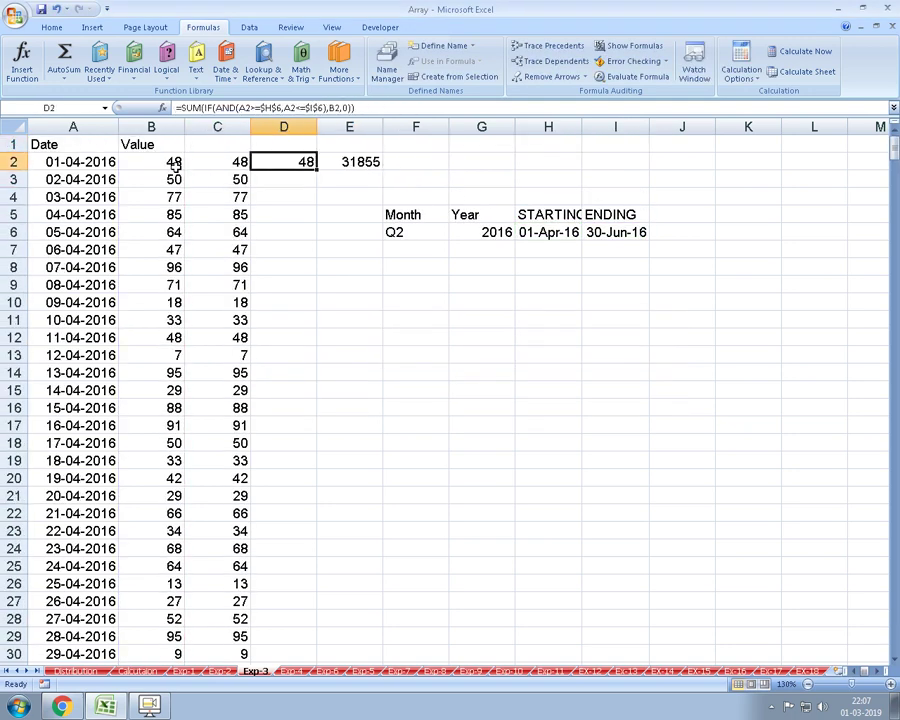
pyautogui.write('=SUM(C2')
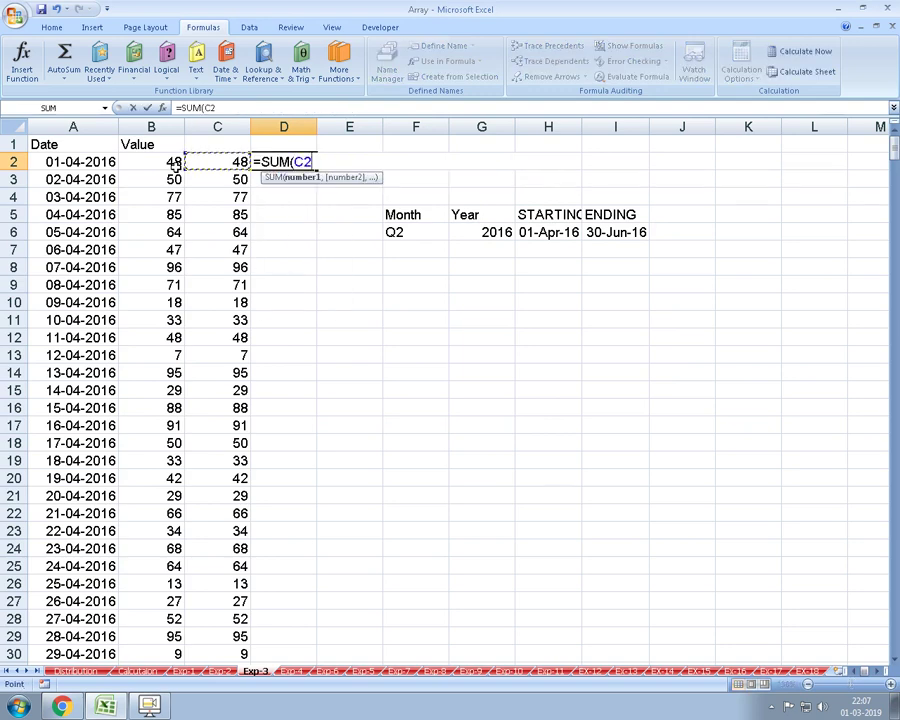
pyautogui.hotkey('ctrl', 'shift', 'Down')
pyautogui.hotkey('ctrl', 'Return')
pyautogui.press('Up')
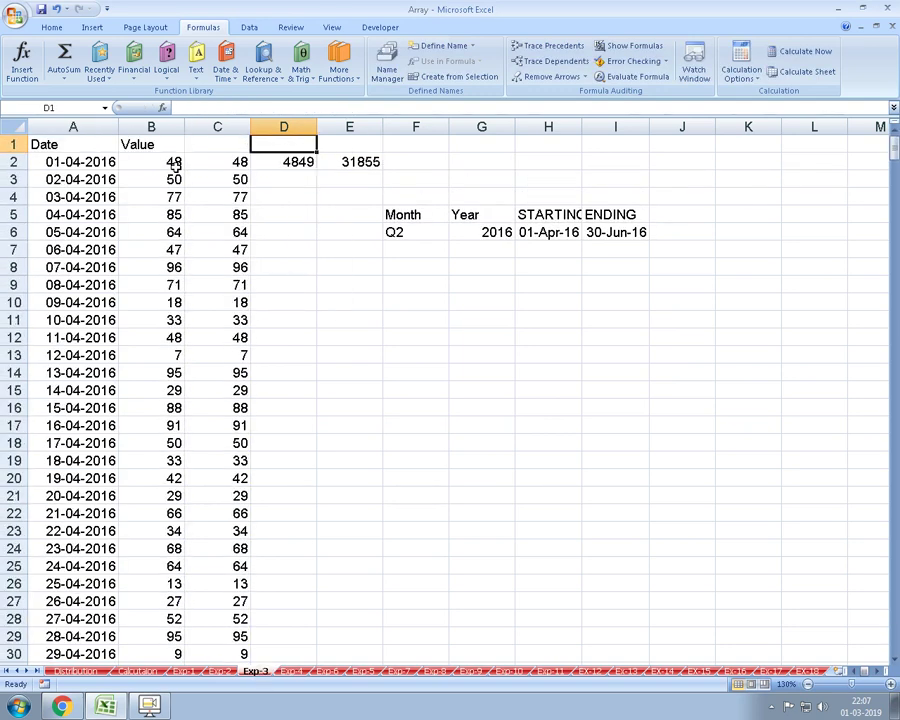
pyautogui.press('Down')
pyautogui.press('Down')
pyautogui.press('Up')
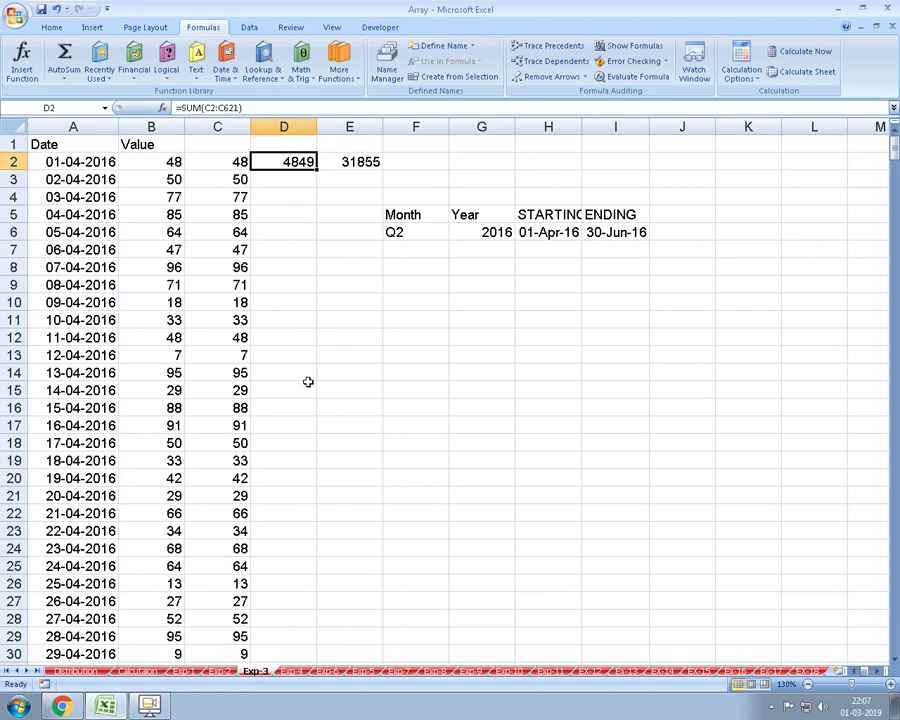
# - Switch to the Exp-4 sheet and select the name list in column A
pyautogui.click(290, 670)
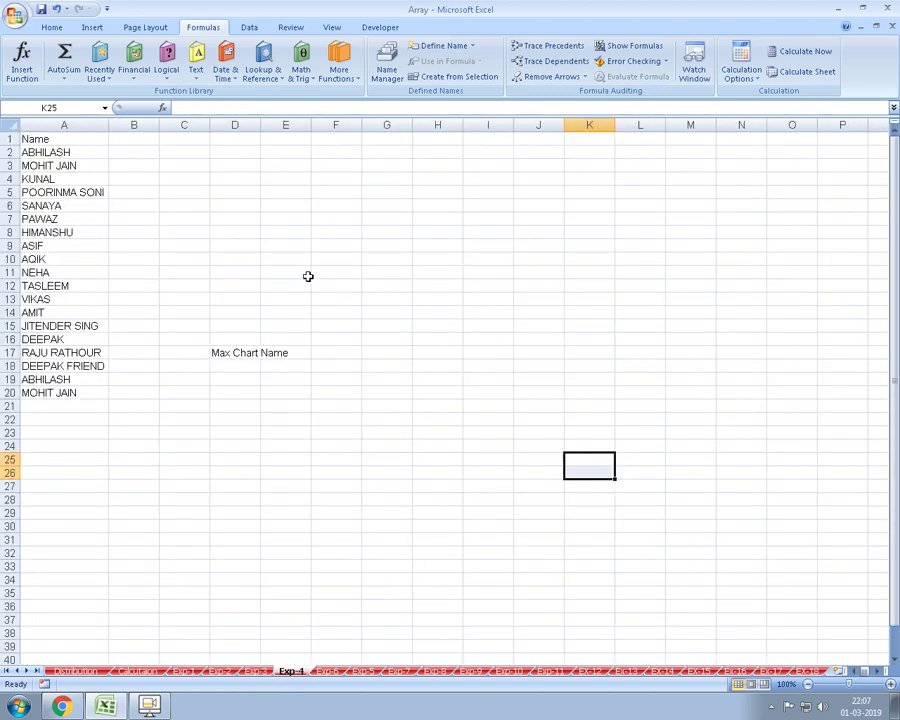
pyautogui.scroll(1, 308, 275)
pyautogui.scroll(1, 308, 275)
pyautogui.click(218, 226)
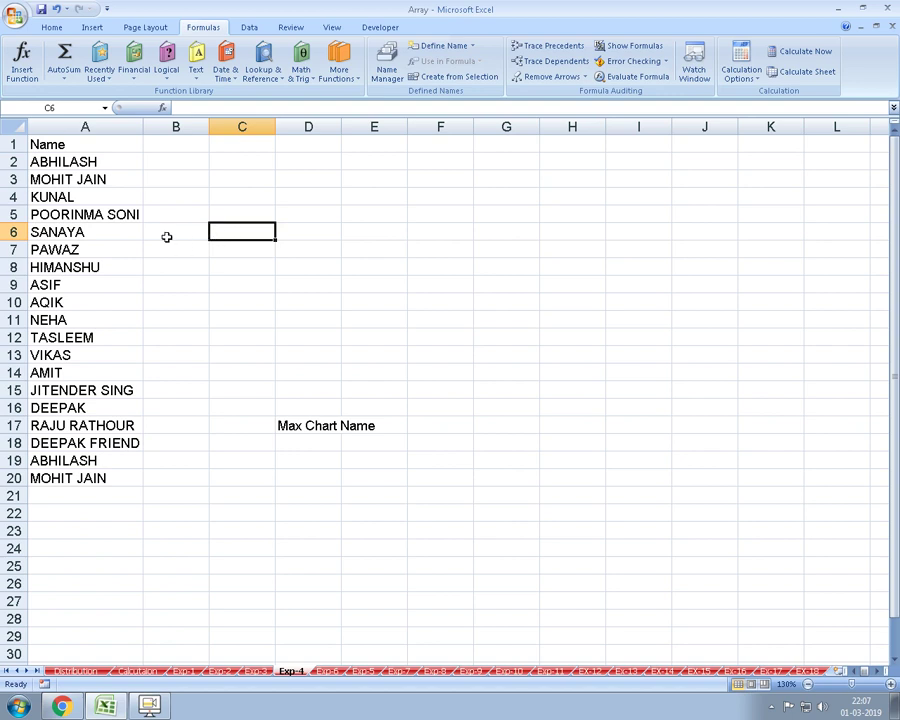
pyautogui.moveTo(108, 163)
pyautogui.mouseDown()
pyautogui.moveTo(123, 232)
pyautogui.moveTo(132, 480)
pyautogui.mouseUp()
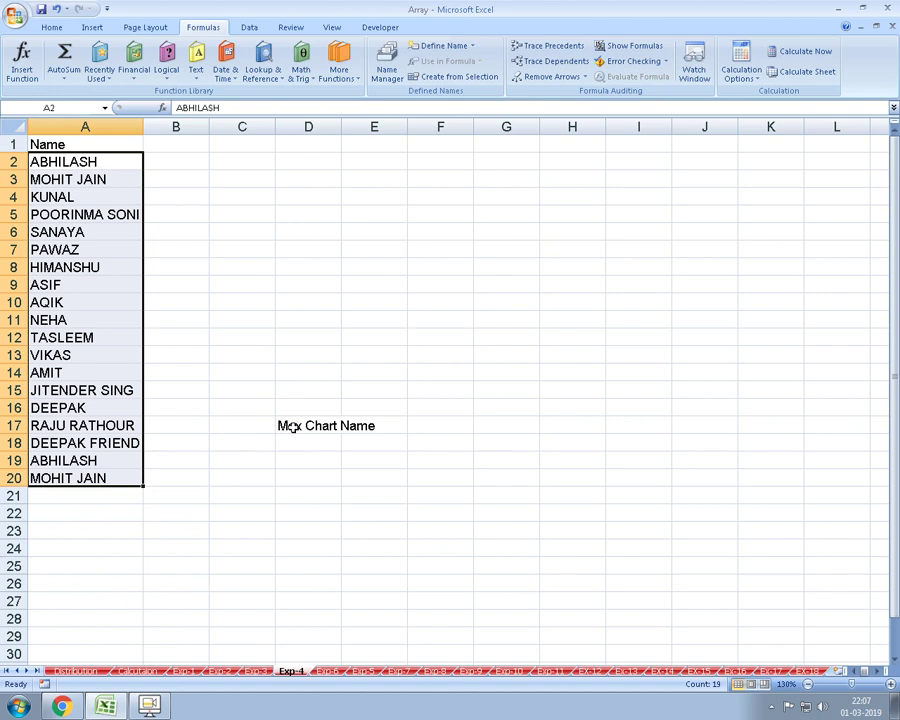
# - Check the Max Chart Name label in D17, then settle on B2 beside the first name
pyautogui.click(292, 426)
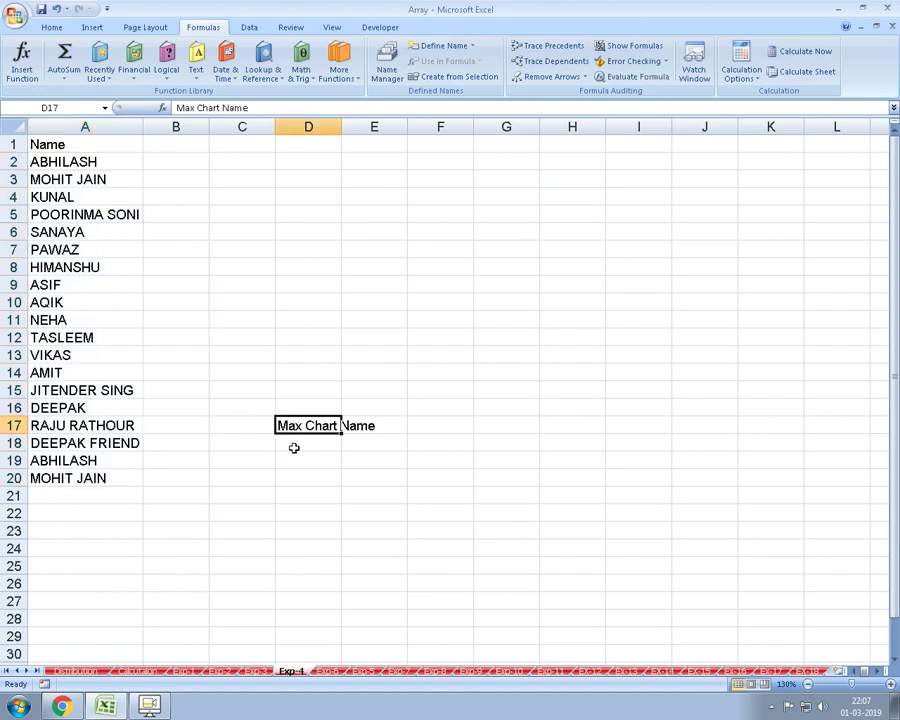
pyautogui.click(293, 445)
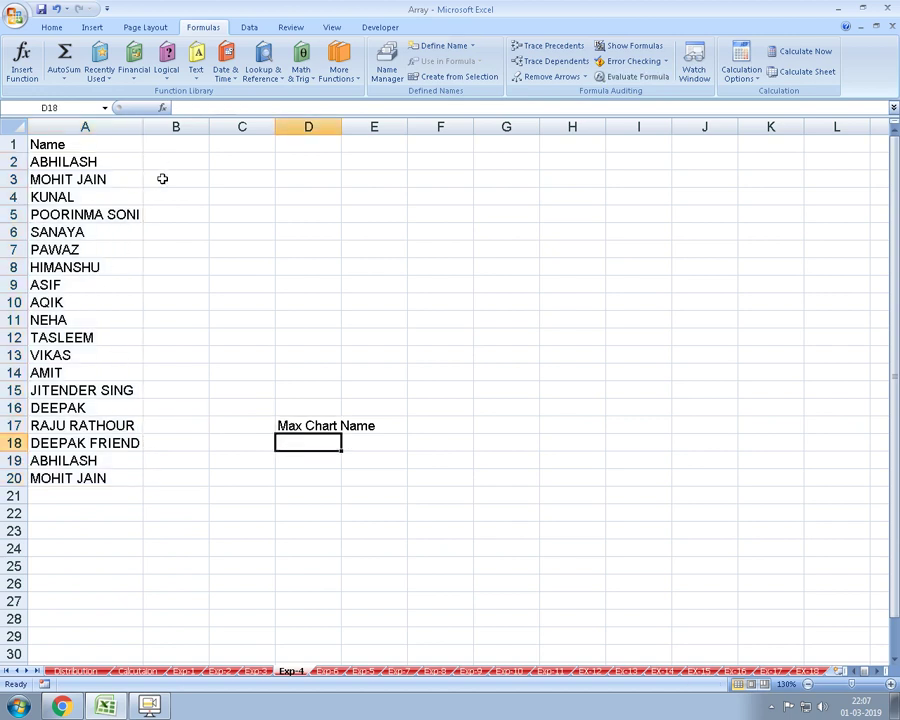
pyautogui.click(165, 176)
pyautogui.click(185, 163)
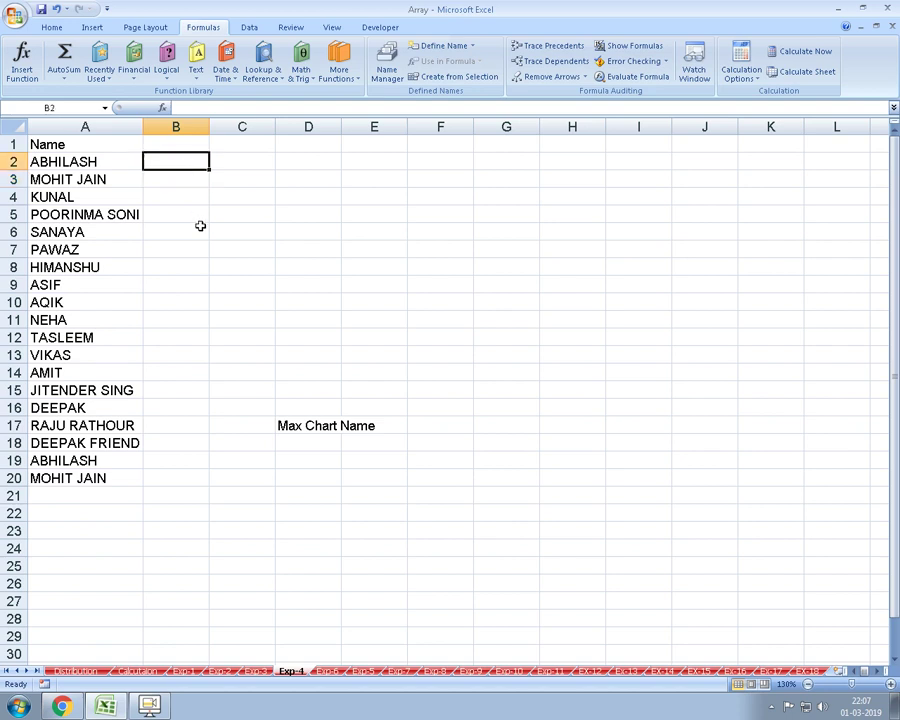
pyautogui.write('LEN')
pyautogui.press('Escape')
pyautogui.press('Down')
pyautogui.press('Down')
pyautogui.press('Down')
pyautogui.press('Down')
pyautogui.press('Down')
pyautogui.press('Down')
pyautogui.press('Down')
pyautogui.press('Right')
pyautogui.press('Right')
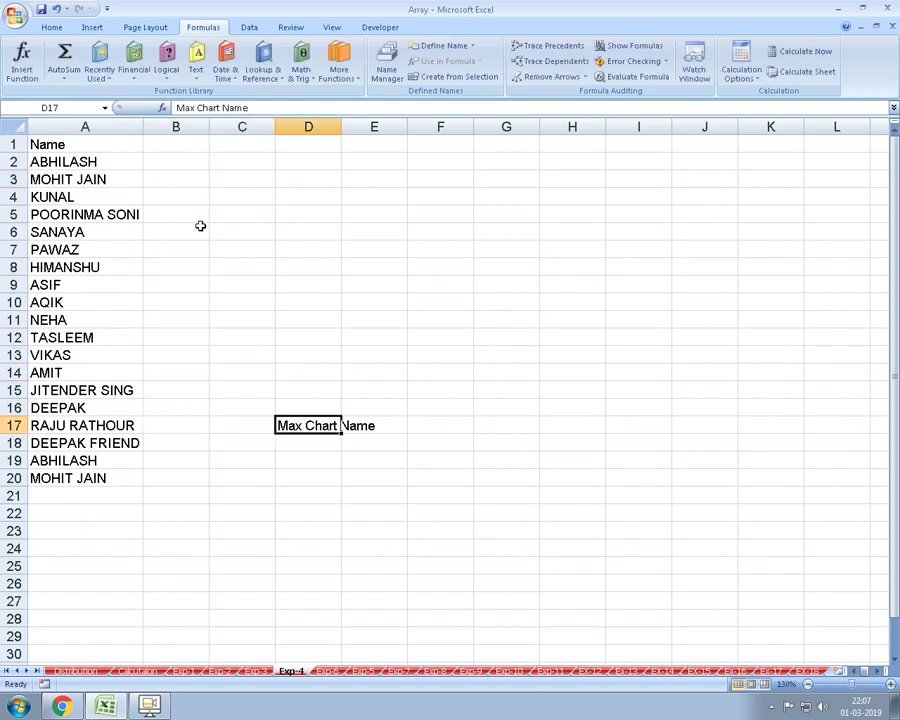
pyautogui.press('Left')
pyautogui.press('Left')
pyautogui.press('Left')
pyautogui.hotkey('ctrl', 'Up')
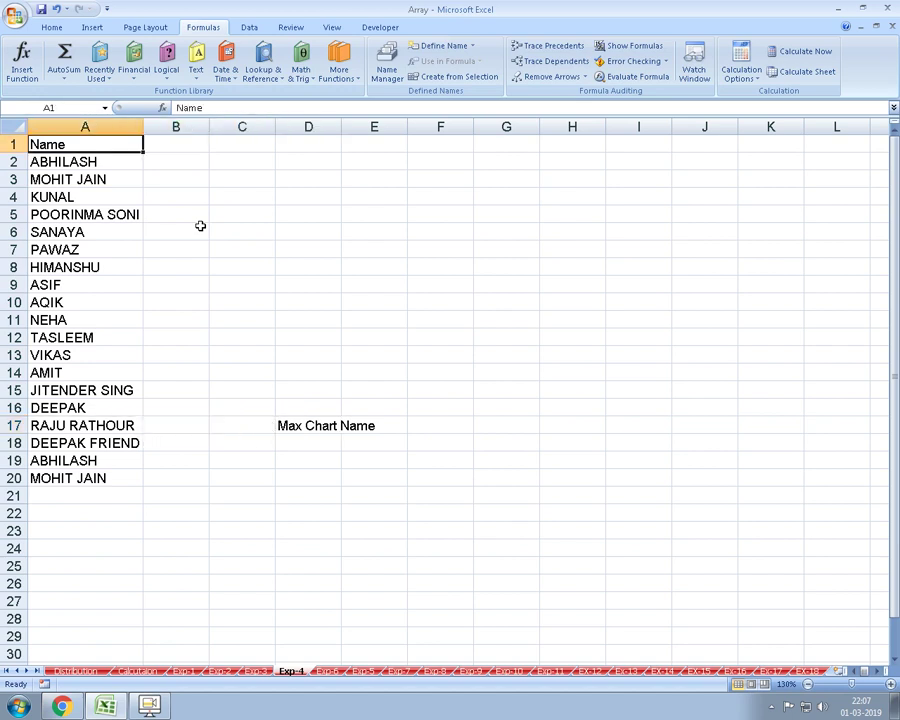
pyautogui.press('Down')
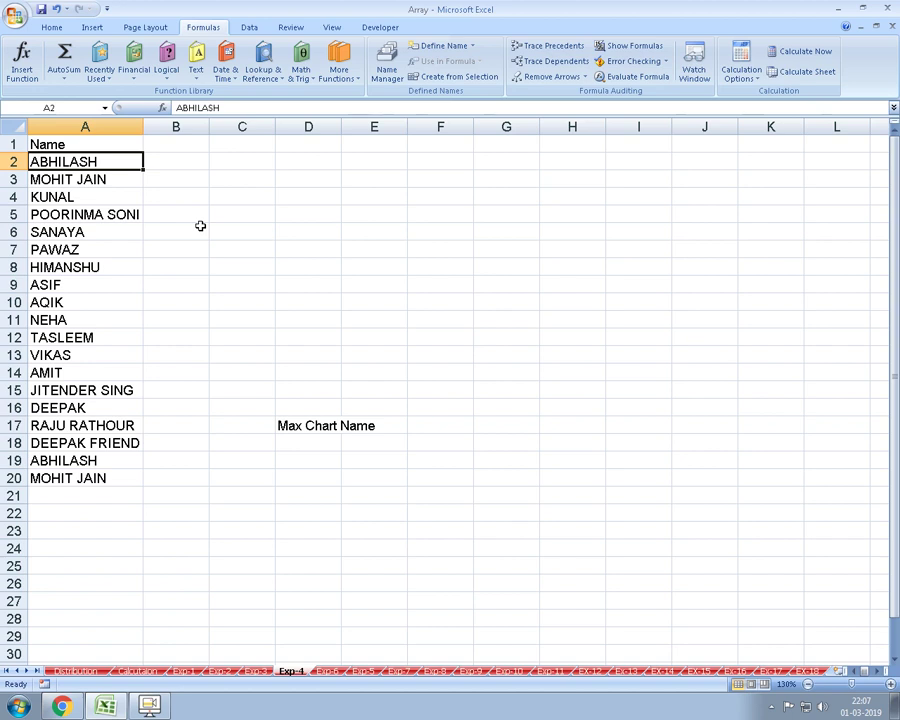
pyautogui.press('Right')
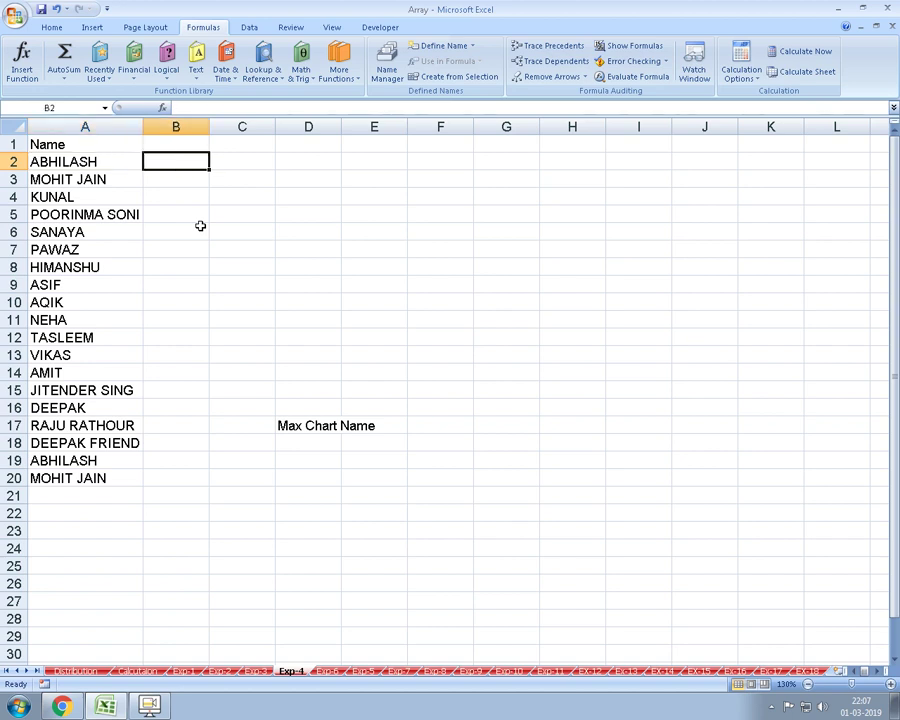
# - Enter =LEN(A2:A20) in B2 and fill it down to B20 for each name's length
pyautogui.write('=L')
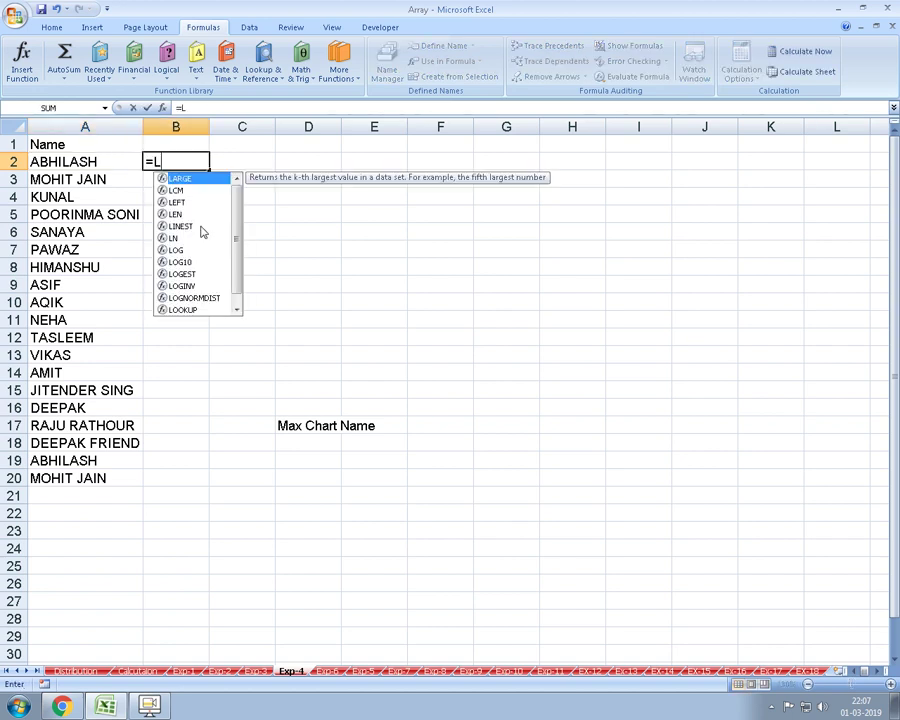
pyautogui.write('EN(')
pyautogui.press('Left')
pyautogui.hotkey('ctrl', 'shift', 'Down')
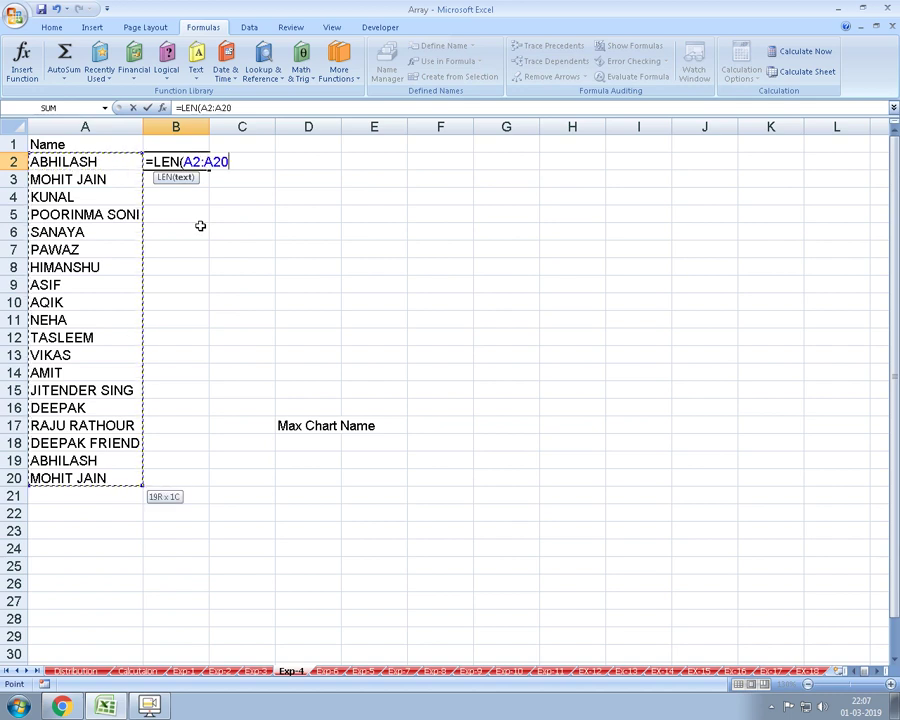
pyautogui.press('Return')
pyautogui.press('Up')
pyautogui.press('Left')
pyautogui.hotkey('ctrl', 'Down')
pyautogui.press('Right')
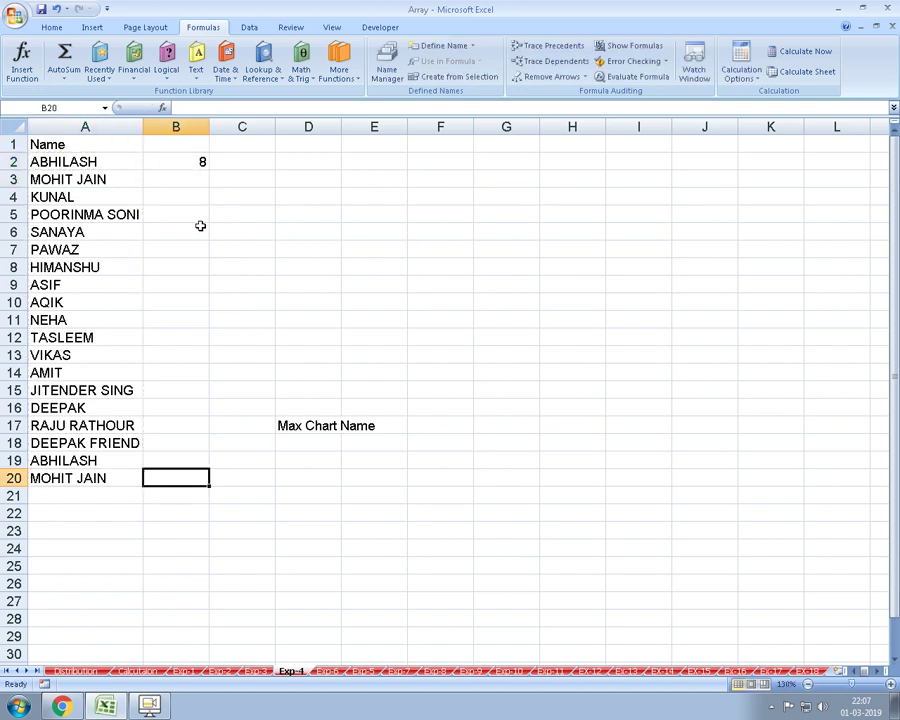
pyautogui.hotkey('ctrl', 'shift', 'Up')
pyautogui.hotkey('ctrl', 'd')
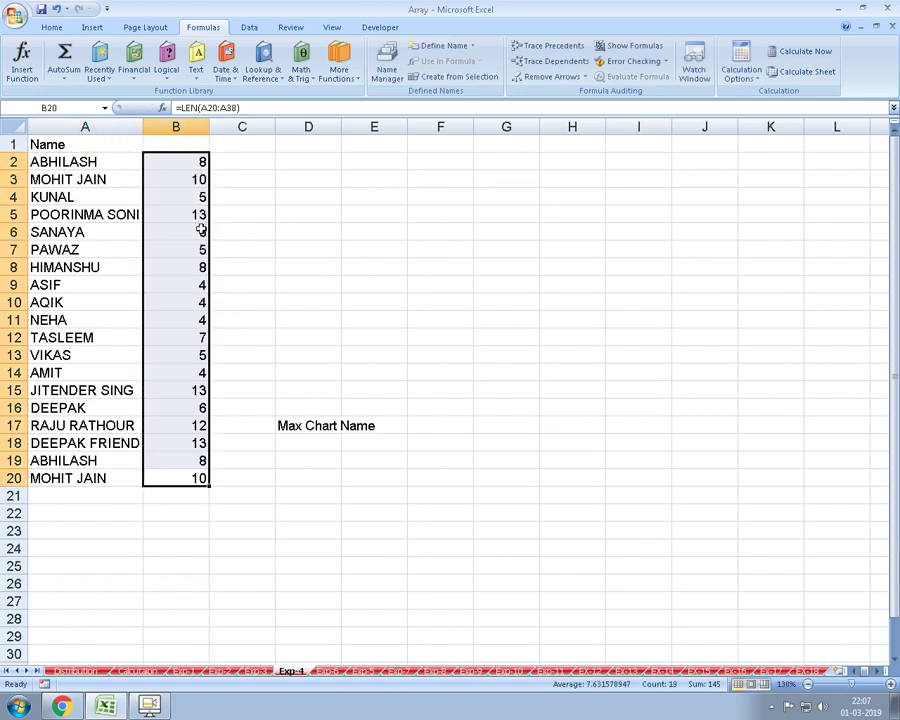
pyautogui.press('Down')
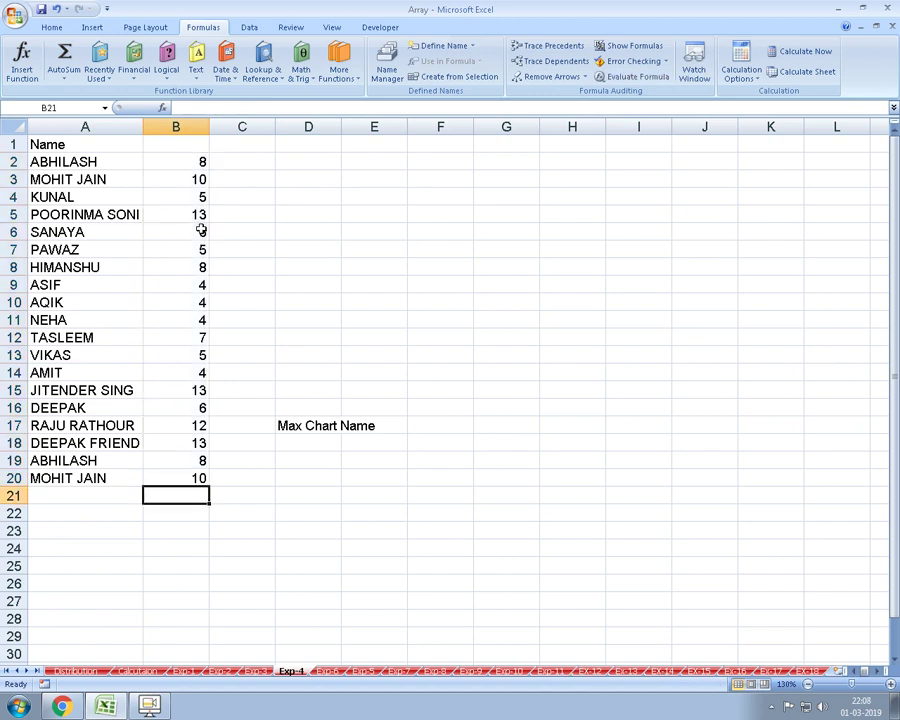
pyautogui.press('Up')
pyautogui.press('Up')
pyautogui.press('Up')
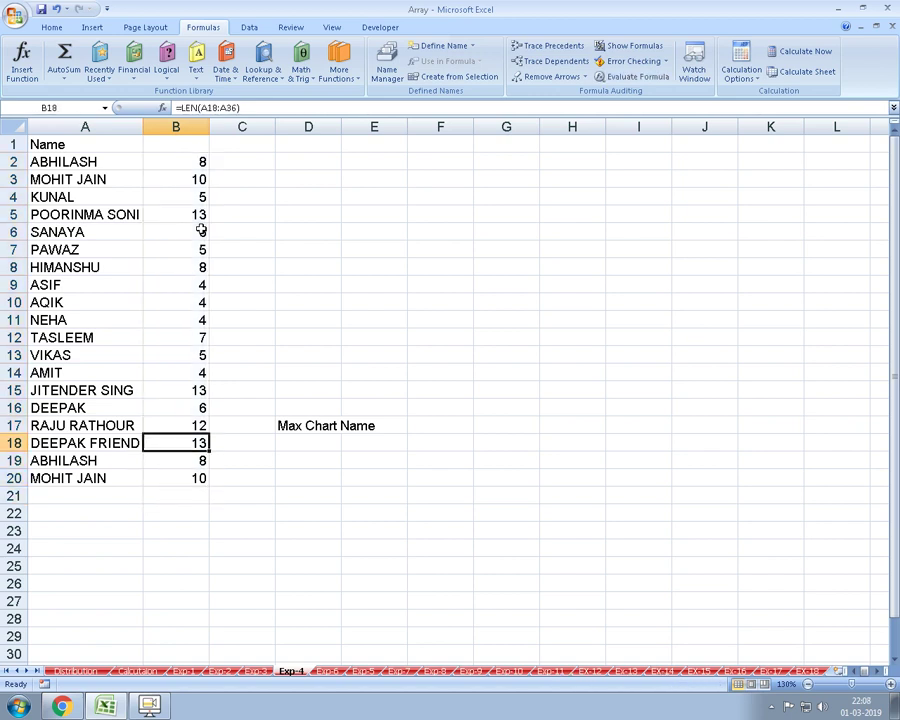
pyautogui.press('Up')
pyautogui.press('Up')
pyautogui.press('Up')
pyautogui.press('Up')
pyautogui.press('Up')
# - Add a NAME label in cell D5
pyautogui.press('Left')
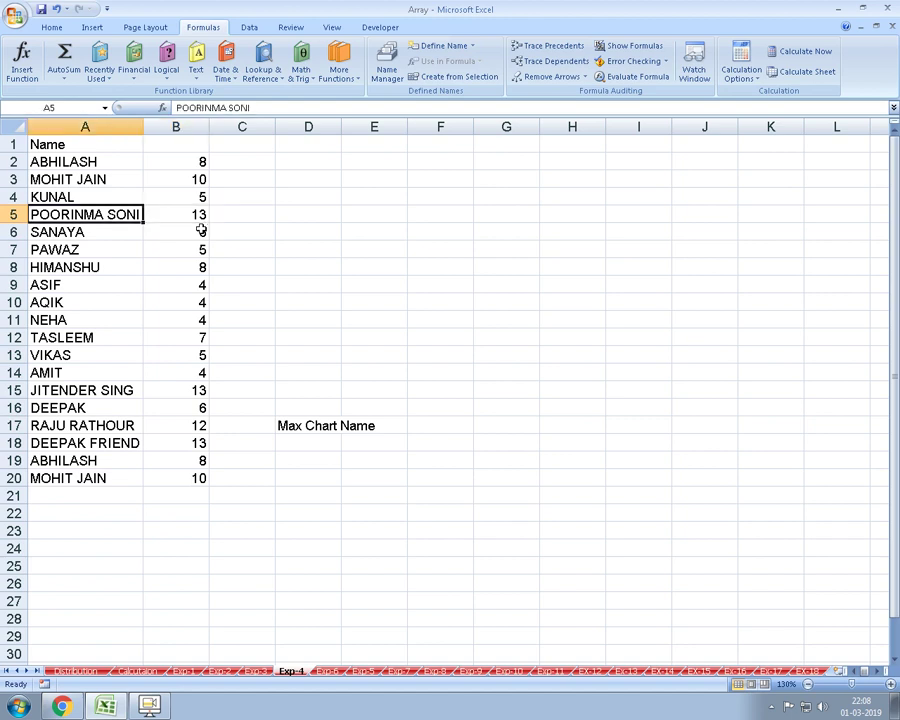
pyautogui.press('Right')
pyautogui.press('Right')
pyautogui.press('Right')
pyautogui.write('NAME')
pyautogui.press('Return')
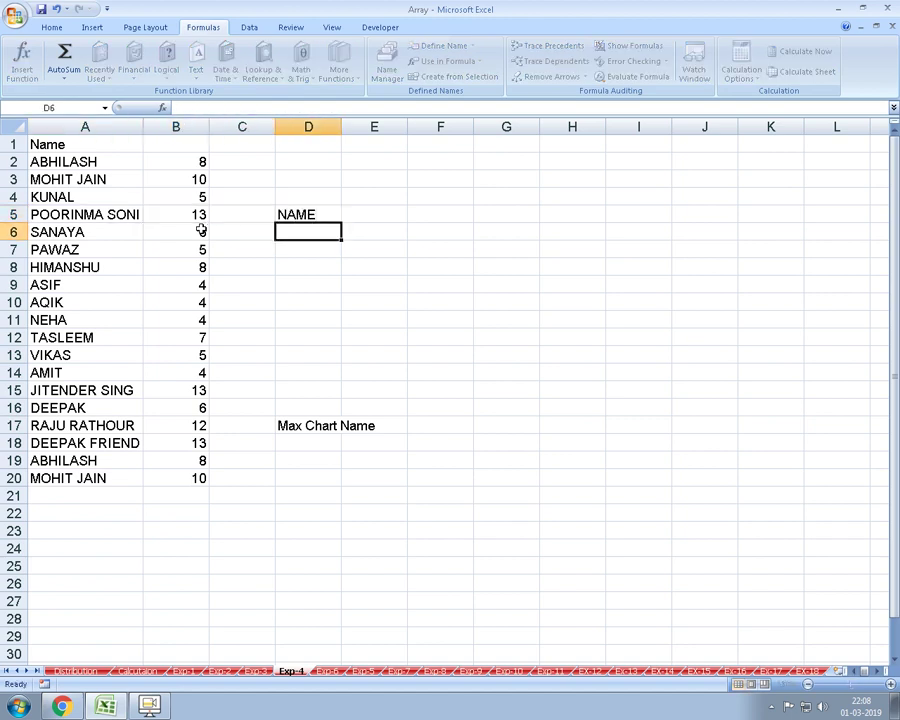
pyautogui.press('Up')
pyautogui.press('Right')
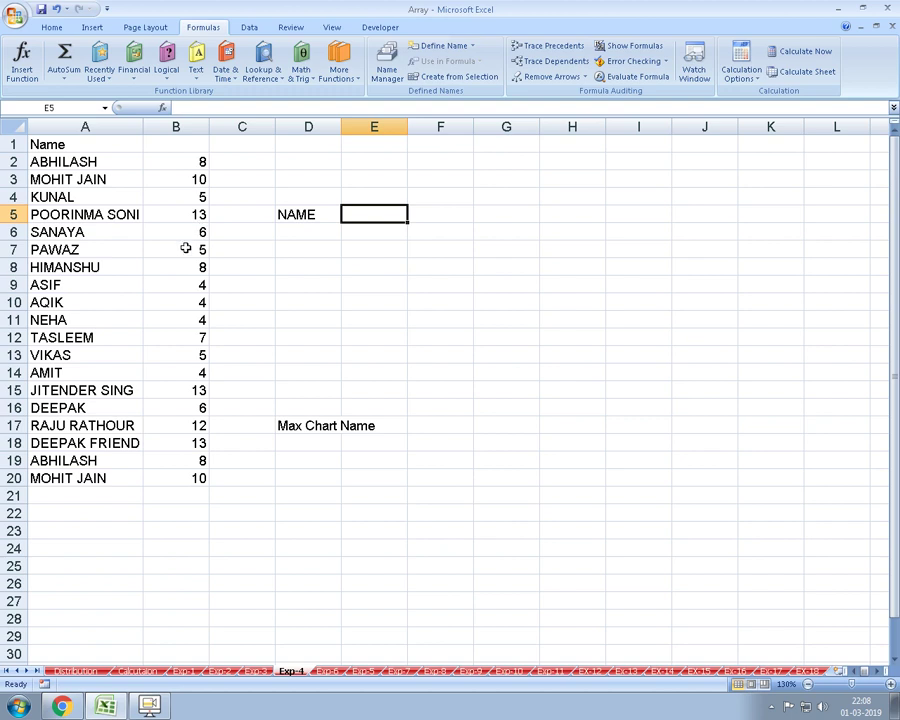
# - Delete the last letter of the name in A15 so its length in B15 becomes 12
pyautogui.click(187, 392)
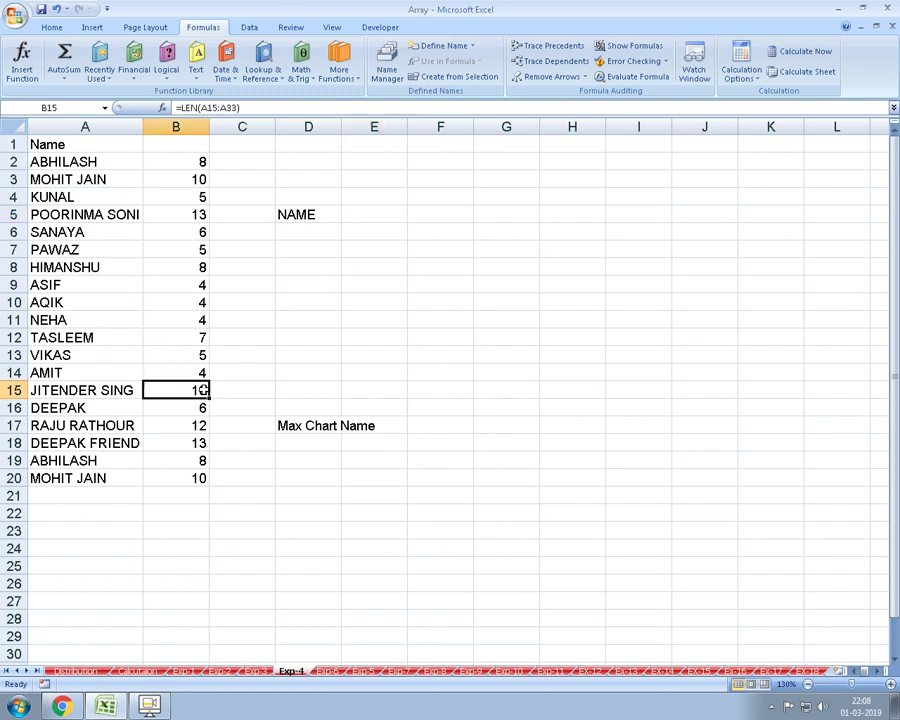
pyautogui.doubleClick(128, 390)
pyautogui.press('BackSpace')
pyautogui.press('Return')
pyautogui.press('Up')
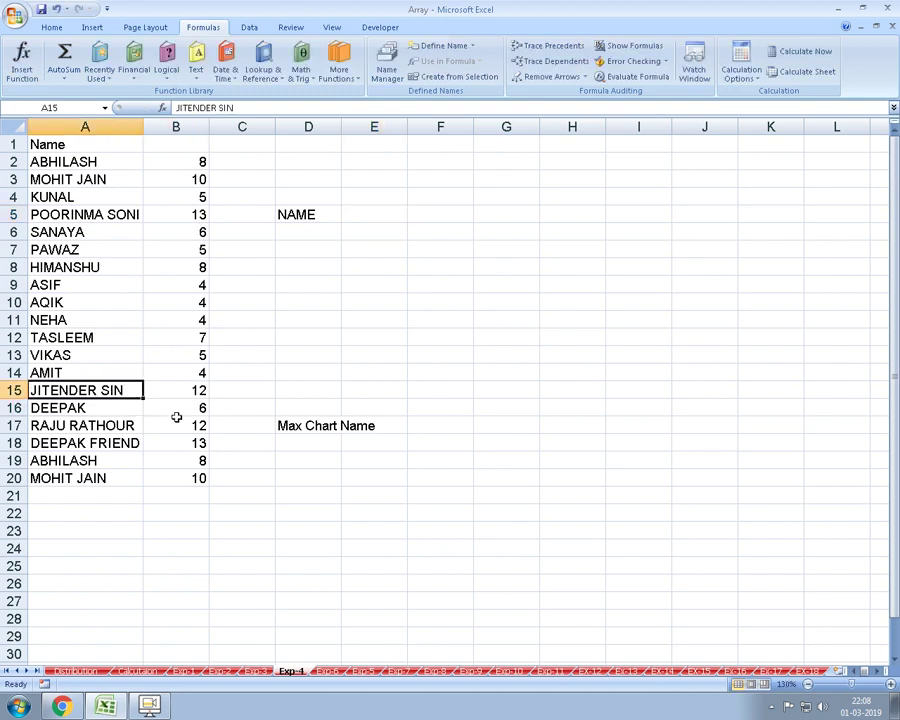
pyautogui.press('Right')
pyautogui.hotkey('ctrl', 'Up')
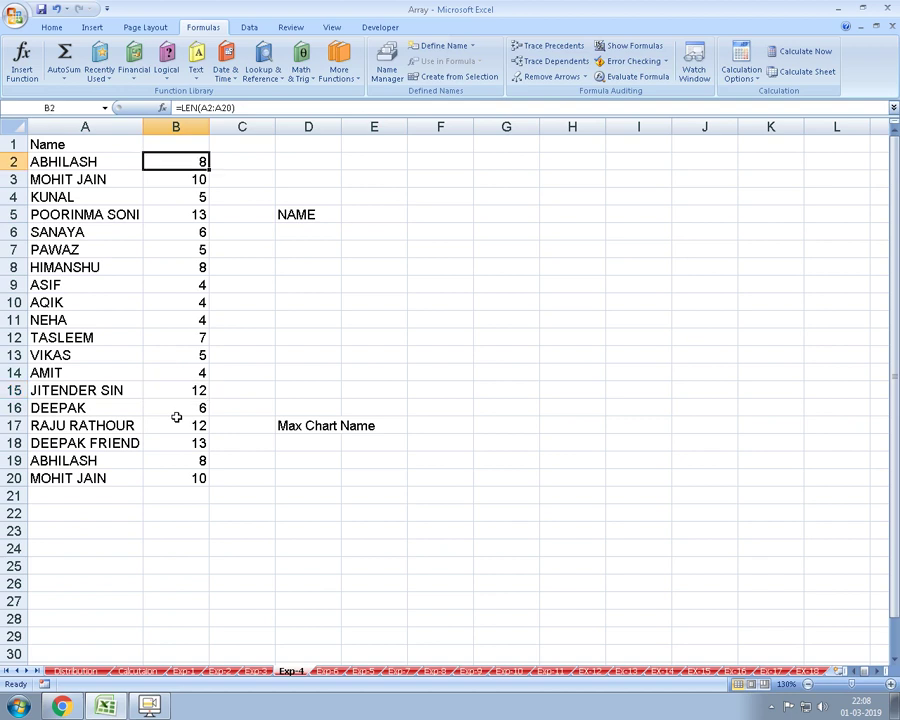
# - Try a MAX formula over the names in A2:A20 in cell C2
pyautogui.press('Right')
pyautogui.write('=')
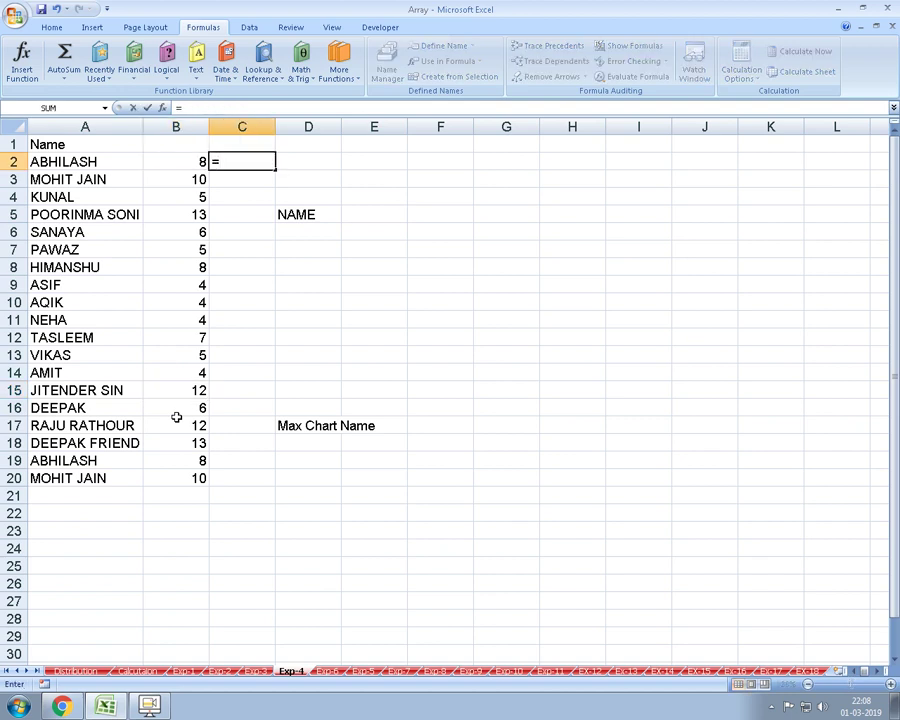
pyautogui.press('Escape')
pyautogui.press('Right')
pyautogui.press('Down')
pyautogui.press('Left')
pyautogui.press('Up')
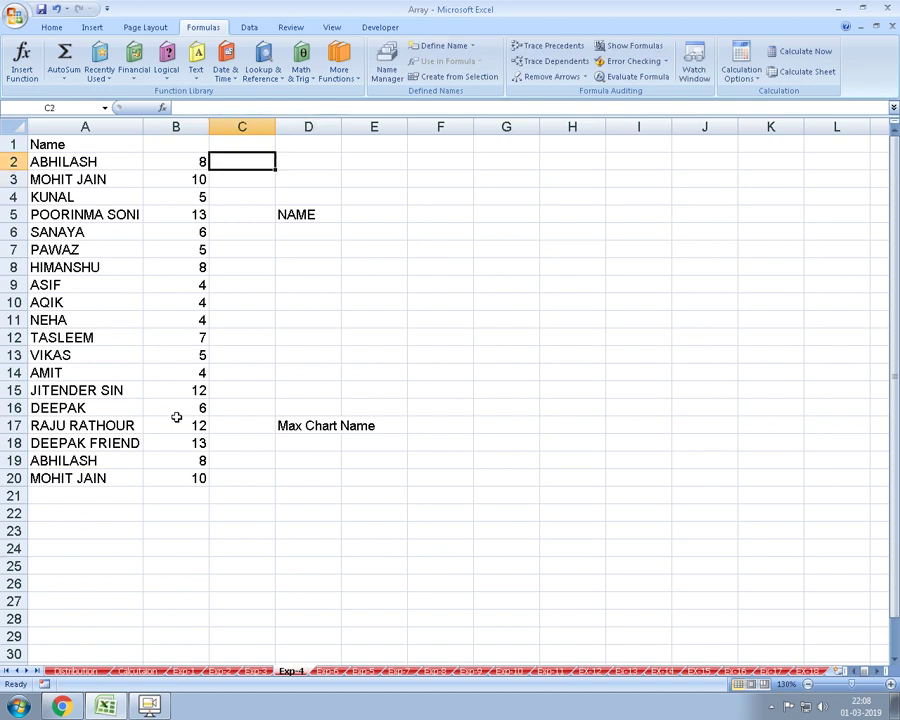
pyautogui.write('=MAX(')
pyautogui.press('Left')
pyautogui.press('Left')
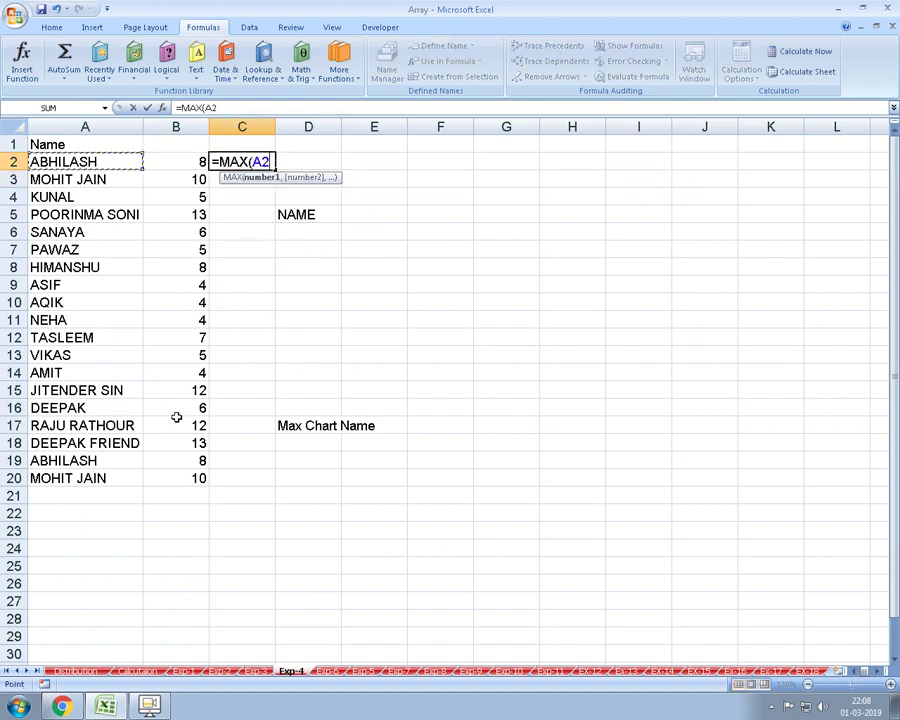
pyautogui.hotkey('ctrl', 'shift', 'Down')
pyautogui.press('Return')
# - Fill the MAX formula down C2:C20, then clear the zero results
pyautogui.press('Up')
pyautogui.press('Left')
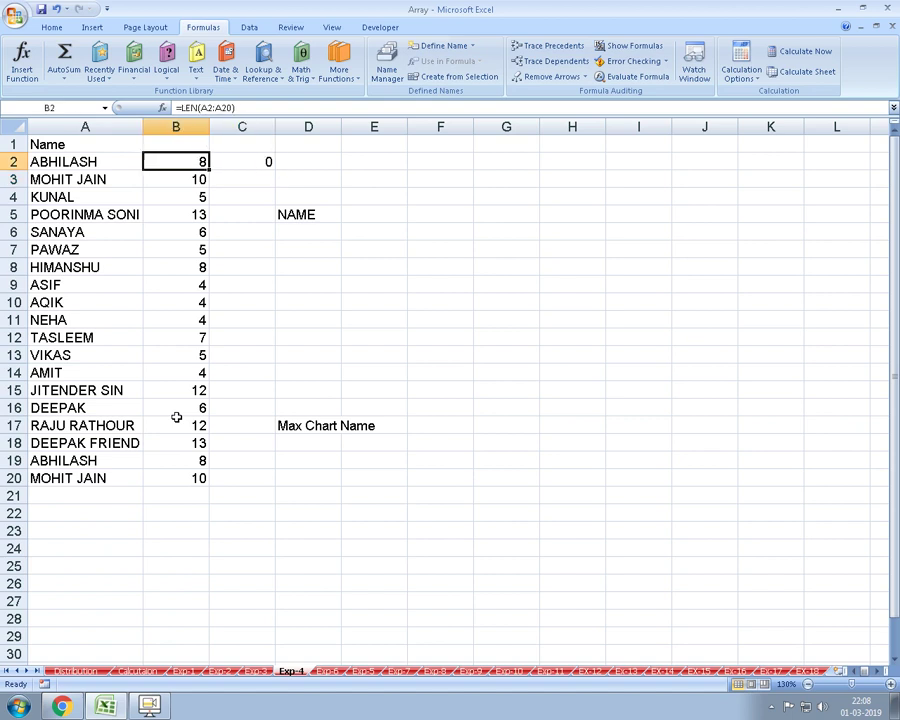
pyautogui.hotkey('ctrl', 'Down')
pyautogui.press('Right')
pyautogui.hotkey('ctrl', 'shift', 'Up')
pyautogui.hotkey('ctrl', 'd')
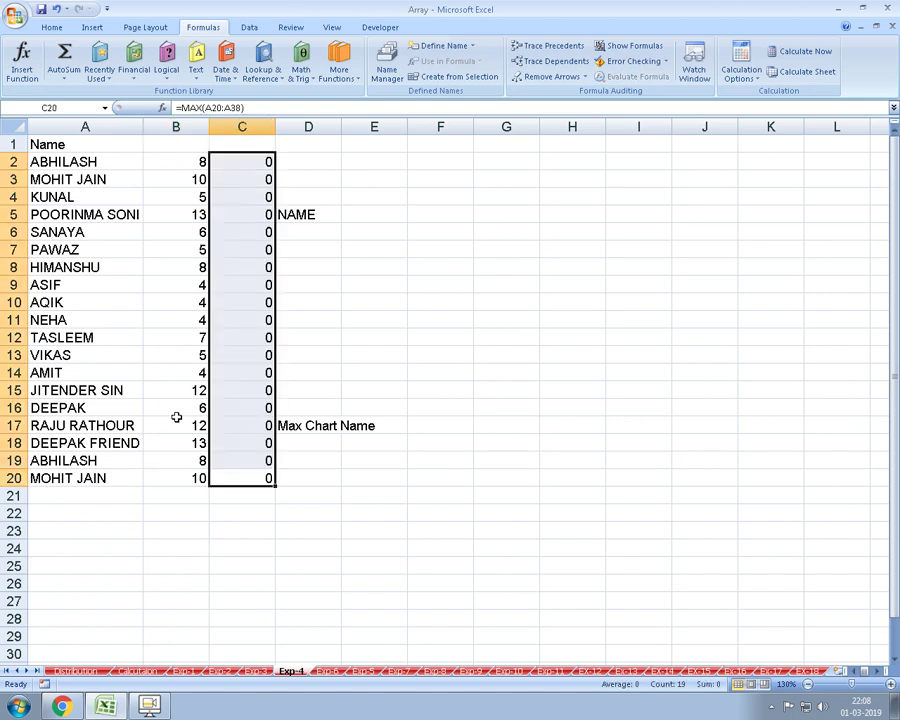
pyautogui.press('Delete')
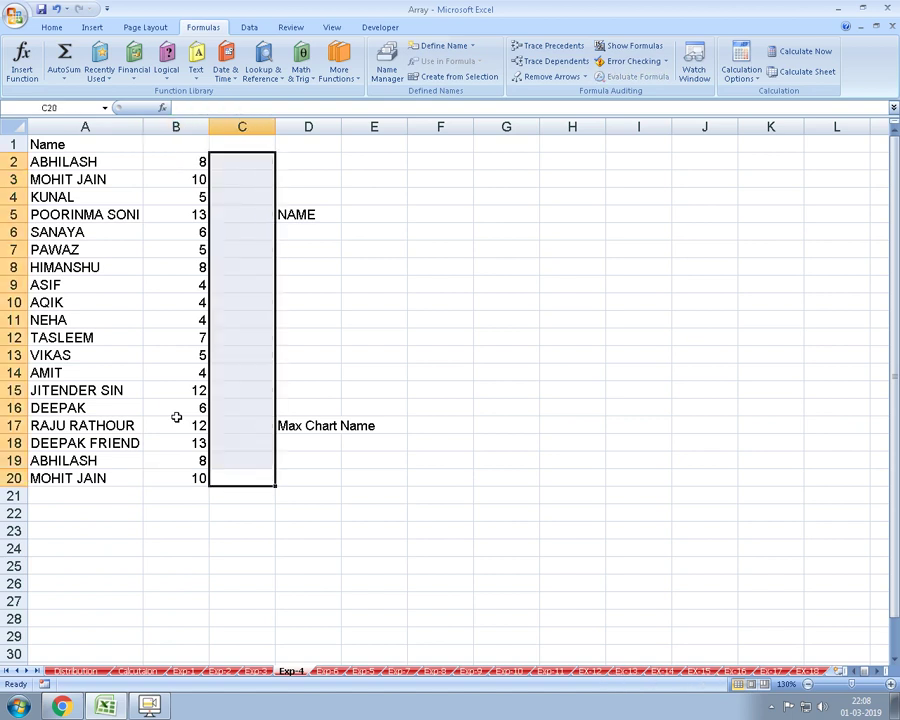
# - Enter =MAX(B2) as an array formula in C2 and fill it down through C20
pyautogui.press('Up')
pyautogui.press('Up')
pyautogui.hotkey('ctrl', 'Up')
pyautogui.press('Down')
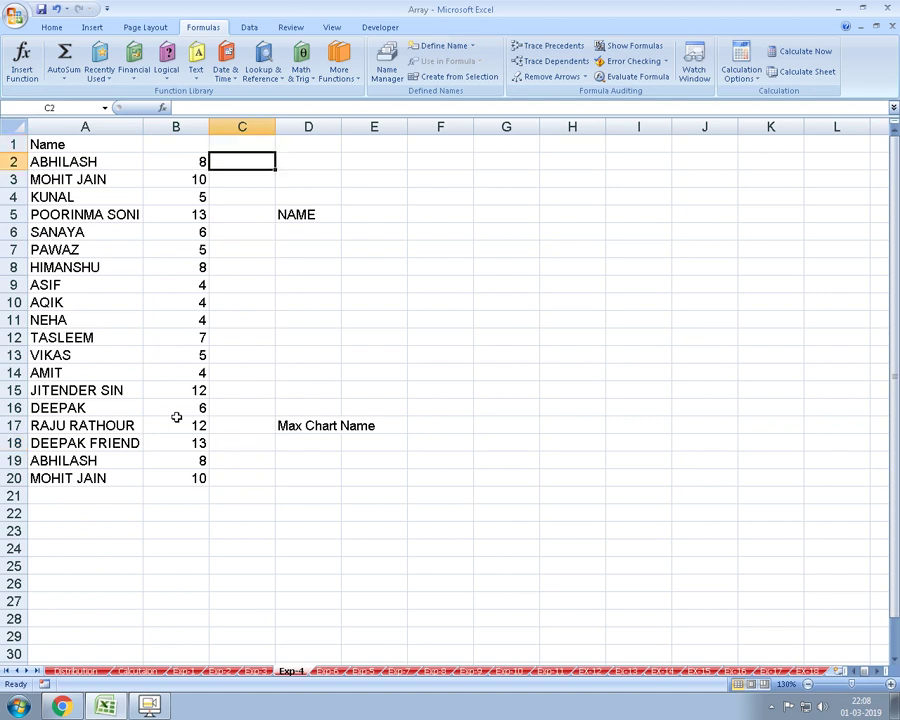
pyautogui.write('=MAX(B2)')
pyautogui.hotkey('ctrl', 'shift', 'Return')
pyautogui.press('Left')
pyautogui.hotkey('ctrl', 'Down')
pyautogui.press('Right')
pyautogui.hotkey('ctrl', 'shift', 'Up')
pyautogui.hotkey('ctrl', 'd')
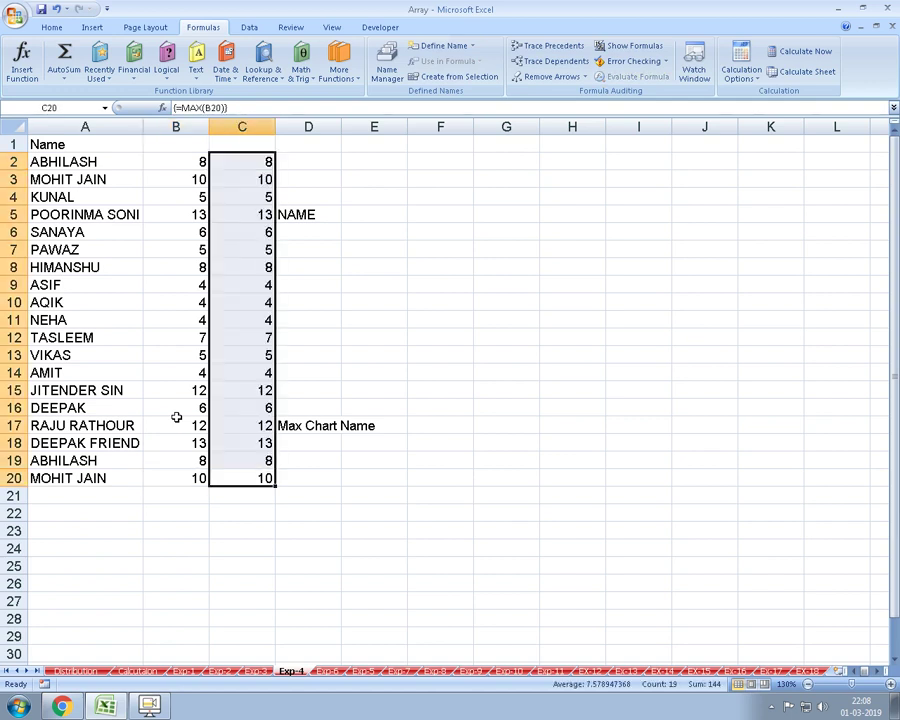
pyautogui.press('Down')
pyautogui.press('Up')
pyautogui.hotkey('ctrl', 'Up')
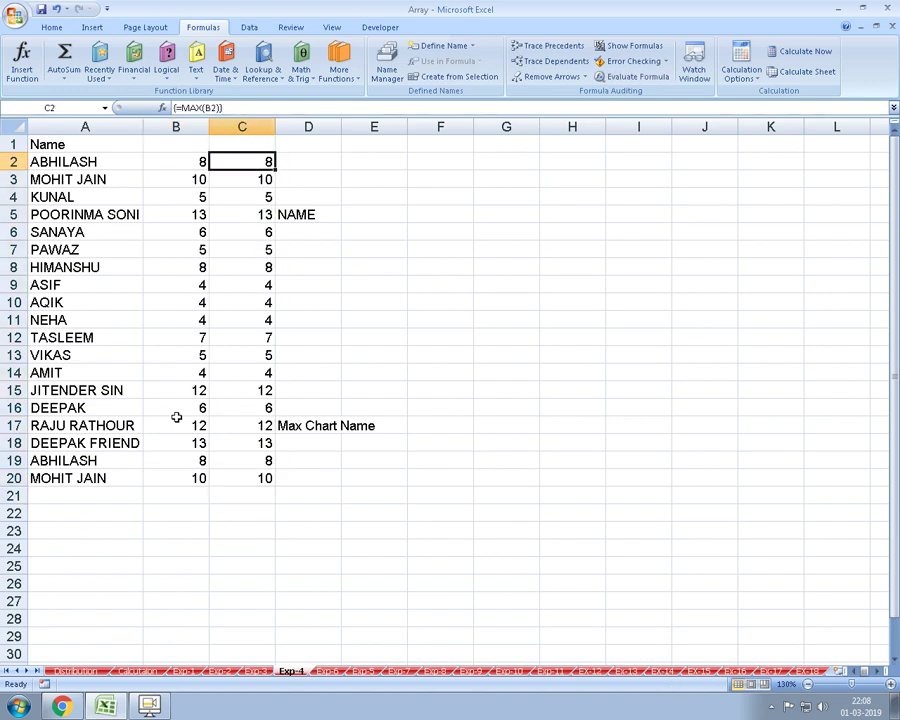
# - Enter a MAX array formula over the lengths in C2, returning 13, and clear C3:C20
pyautogui.write('=MAX(')
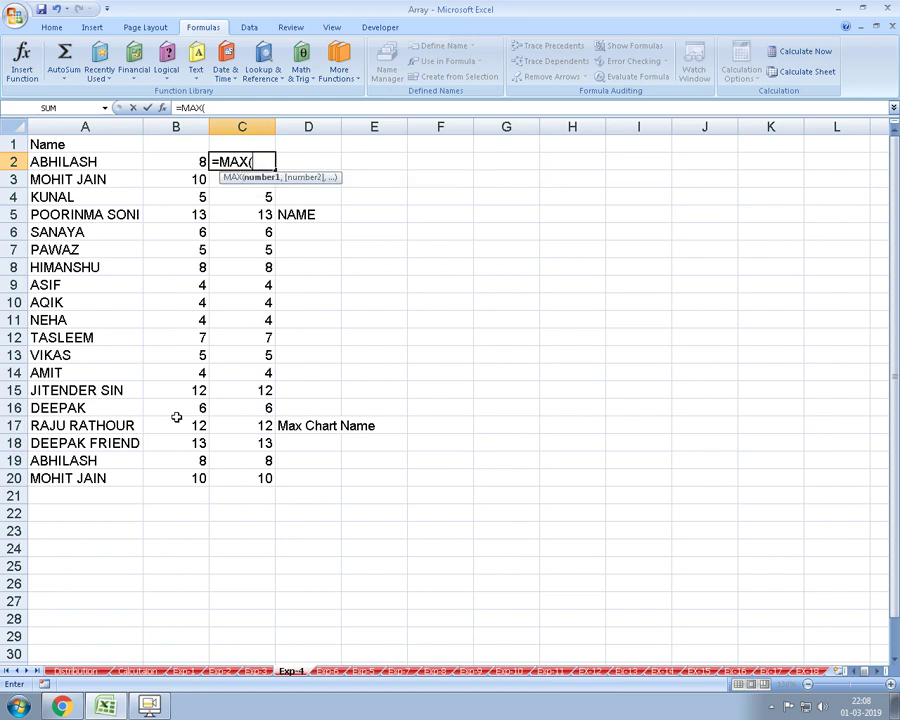
pyautogui.press('Left')
pyautogui.hotkey('ctrl', 'shift', 'Return')
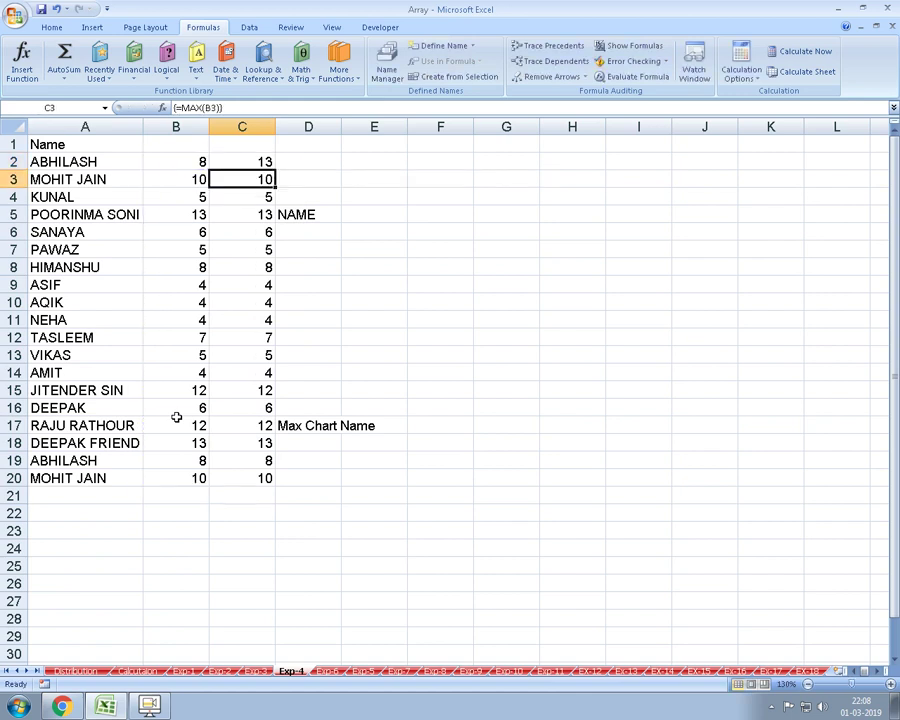
pyautogui.hotkey('ctrl', 'shift', 'Down')
pyautogui.press('Delete')
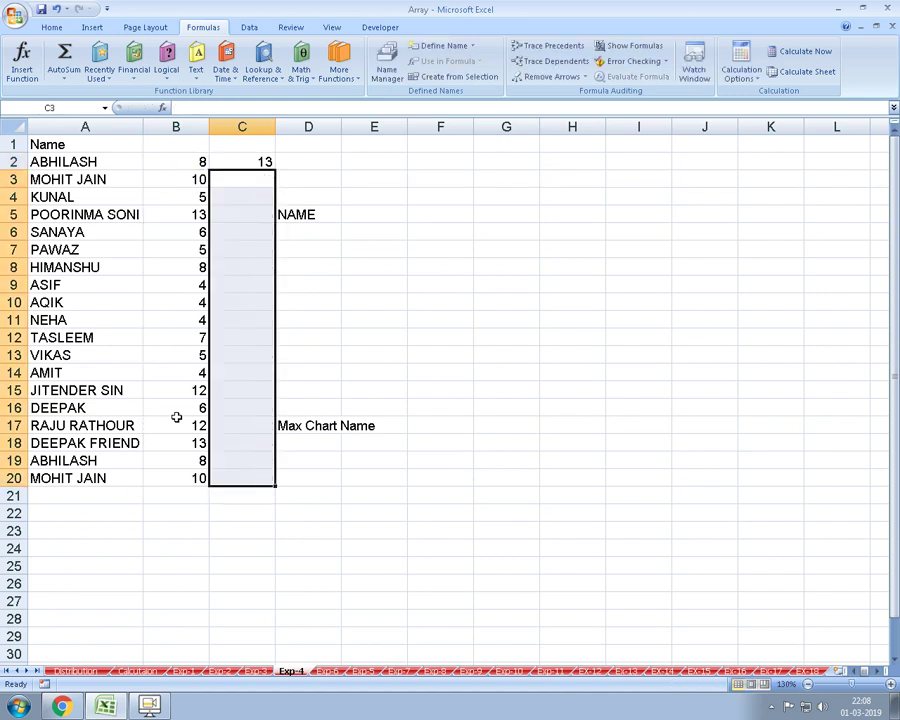
pyautogui.press('Up')
pyautogui.press('Right')
# - Enter =MATCH(C2,B2:B20,1) in D2, returning position 17
pyautogui.write('=')
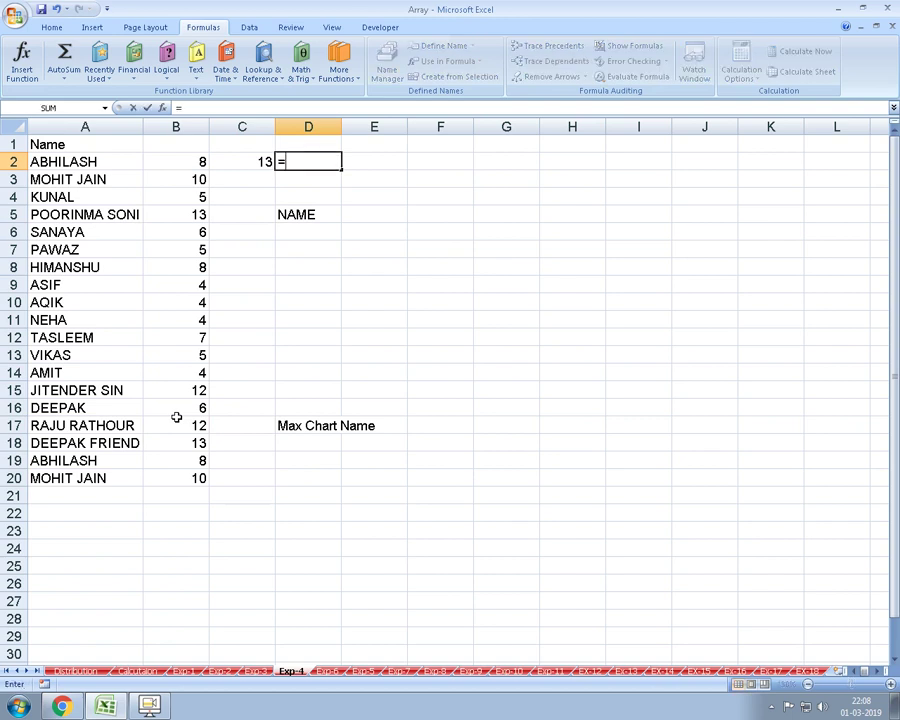
pyautogui.write('MATCH(')
pyautogui.press('Left')
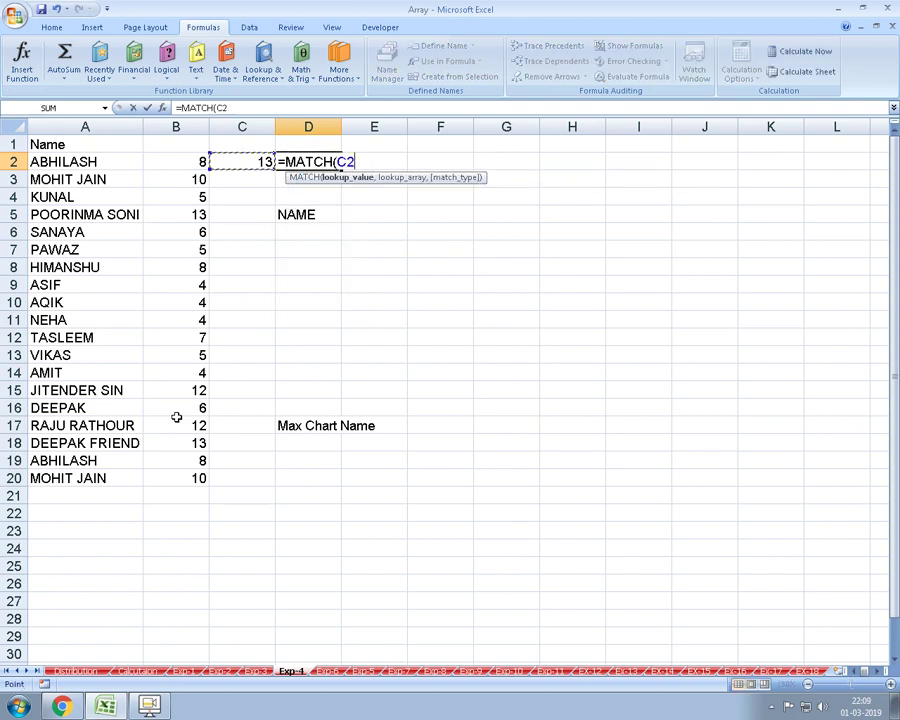
pyautogui.press('Left')
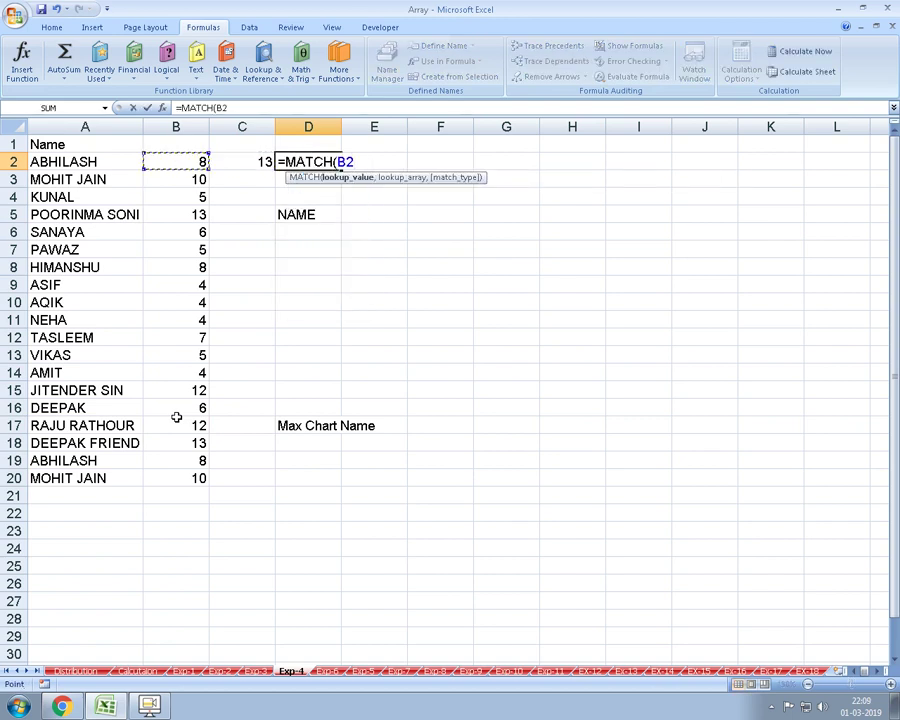
pyautogui.press('Right')
pyautogui.write(',')
pyautogui.press('Left')
pyautogui.press('Left')
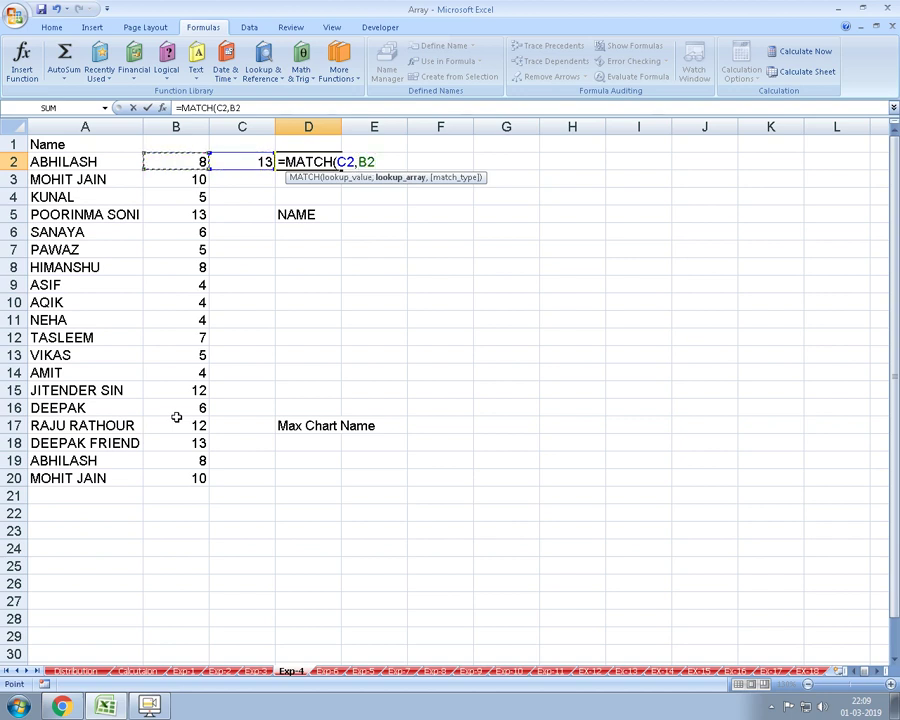
pyautogui.hotkey('ctrl', 'shift', 'Down')
pyautogui.write(',')
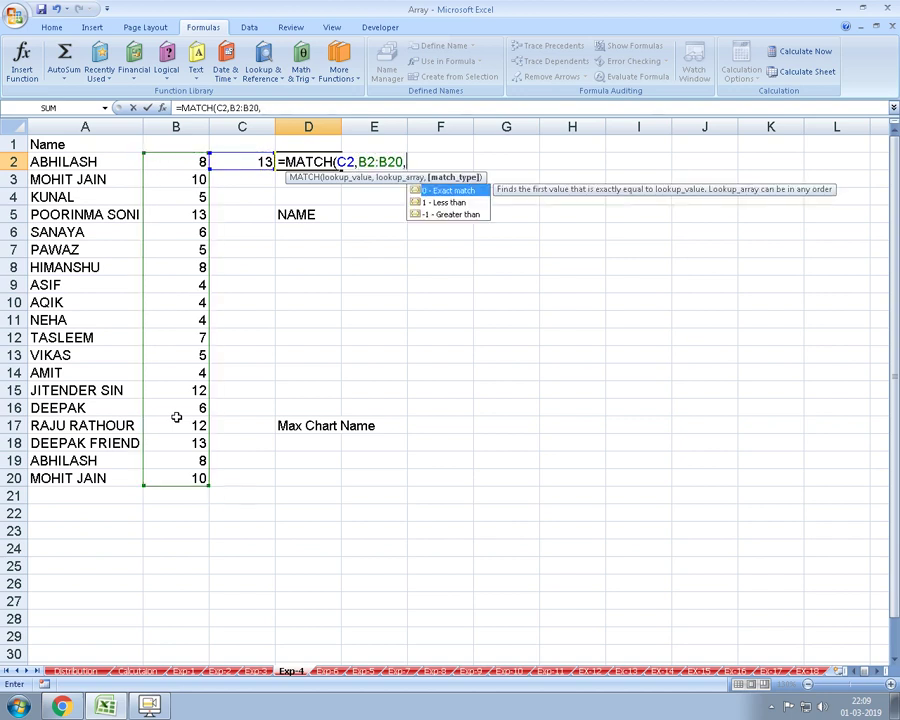
pyautogui.write('1')
pyautogui.press('Return')
pyautogui.press('Up')
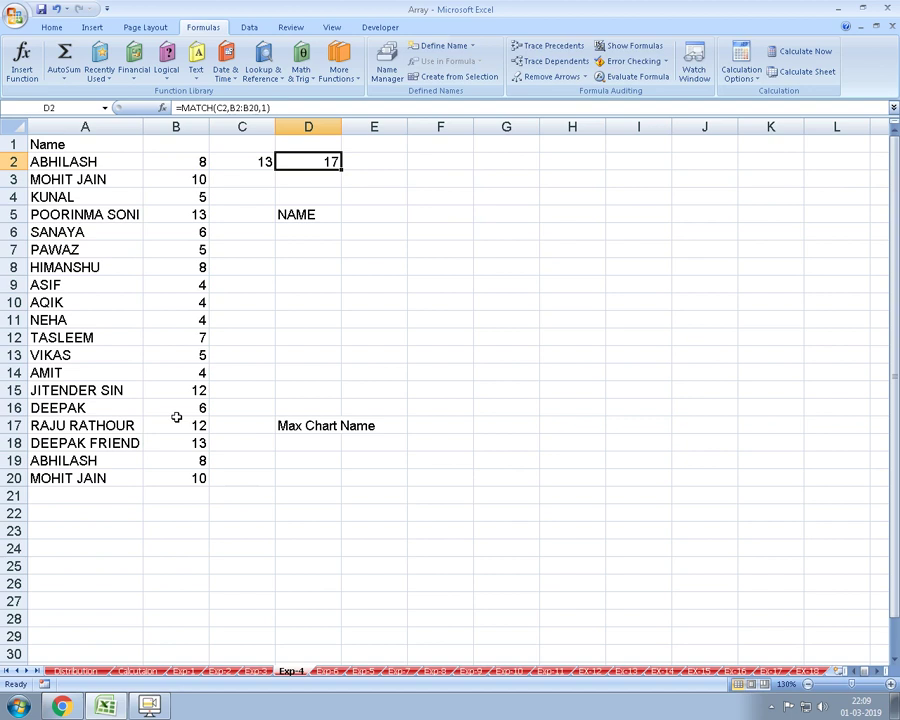
pyautogui.press('Right')
pyautogui.write('=')
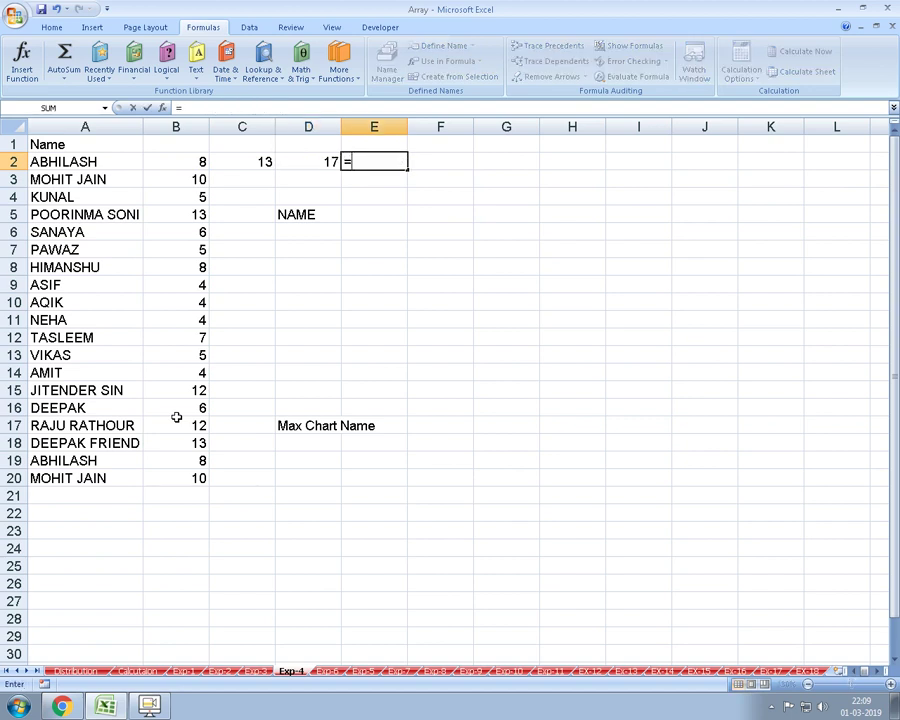
pyautogui.write('INDEX(')
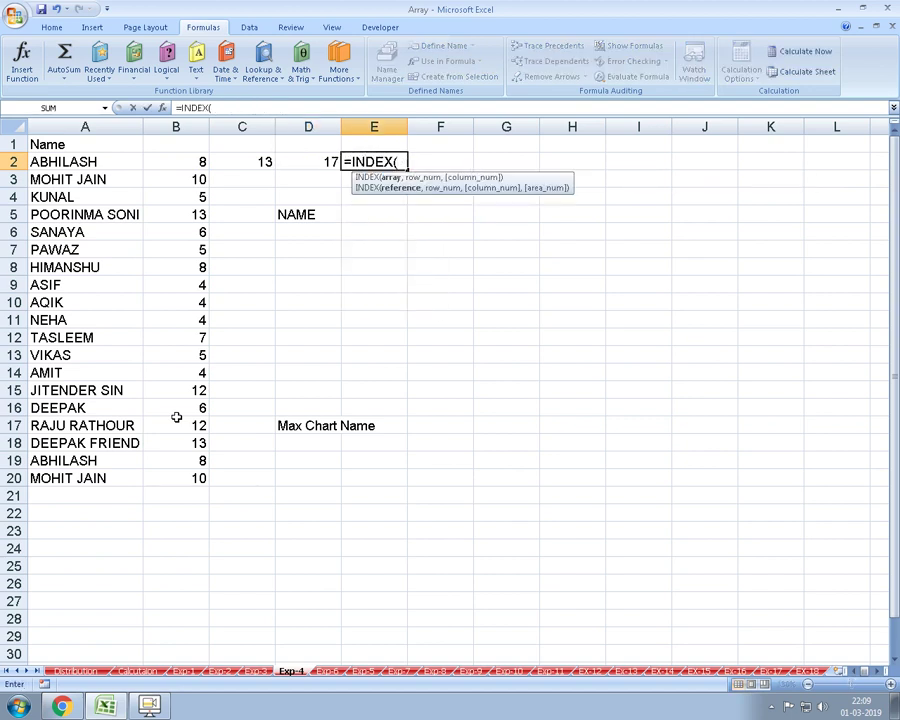
pyautogui.press('Left')
pyautogui.press('Left')
pyautogui.press('Left')
pyautogui.press('Left')
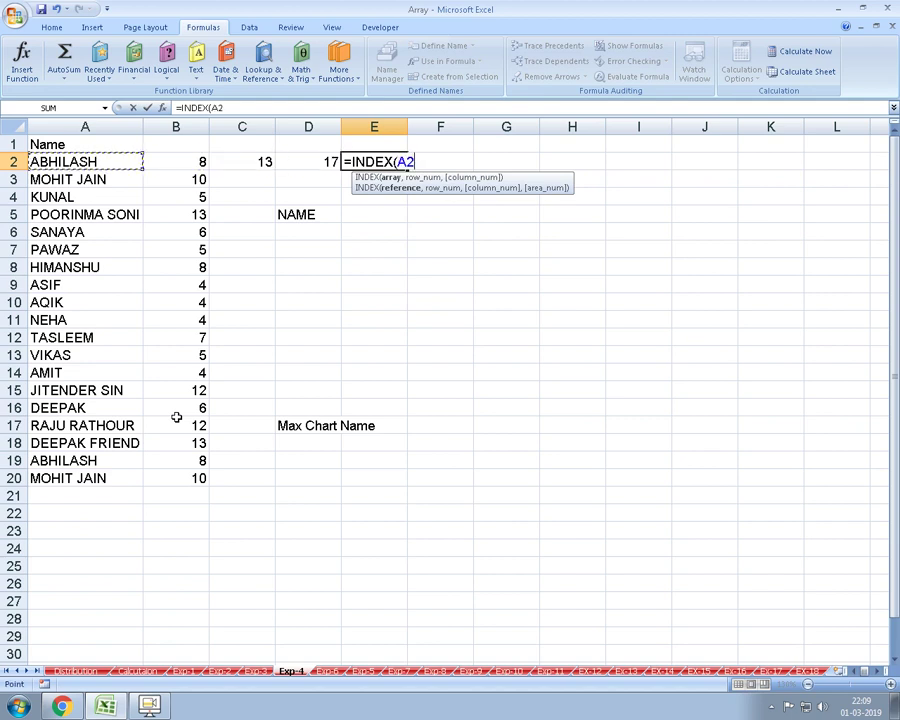
pyautogui.press('Up')
pyautogui.hotkey('ctrl', 'shift', 'Down')
pyautogui.press('Down')
pyautogui.hotkey('ctrl', 'shift', 'Down')
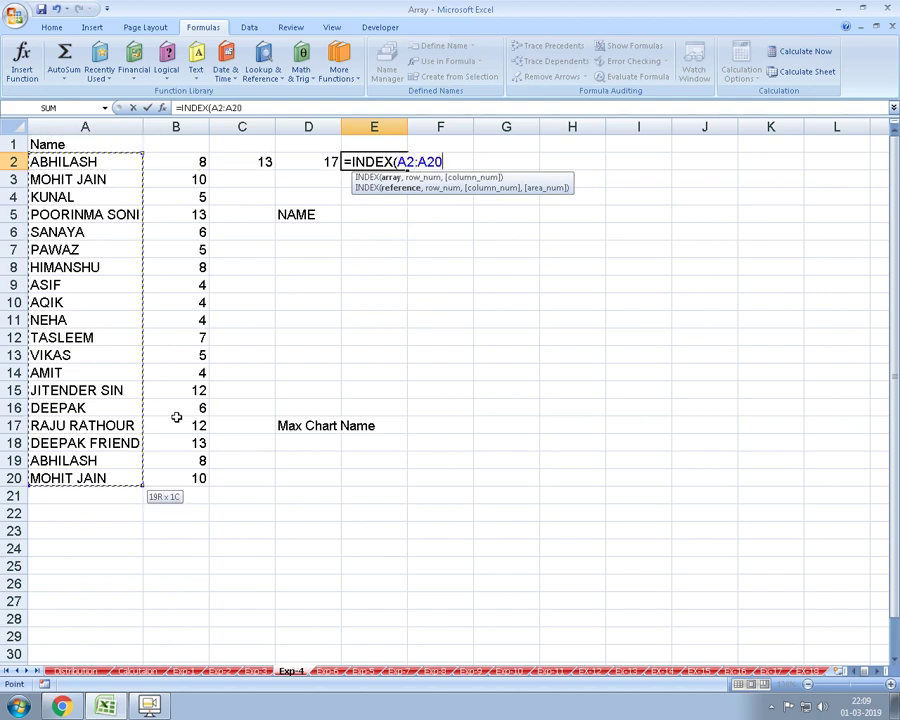
pyautogui.write(',')
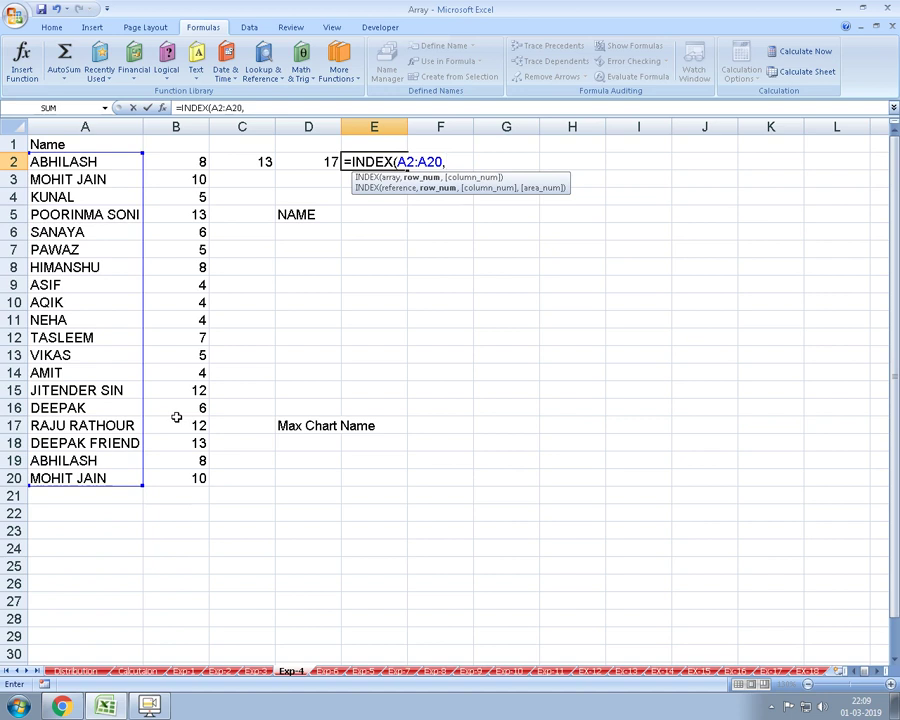
pyautogui.press('Left')
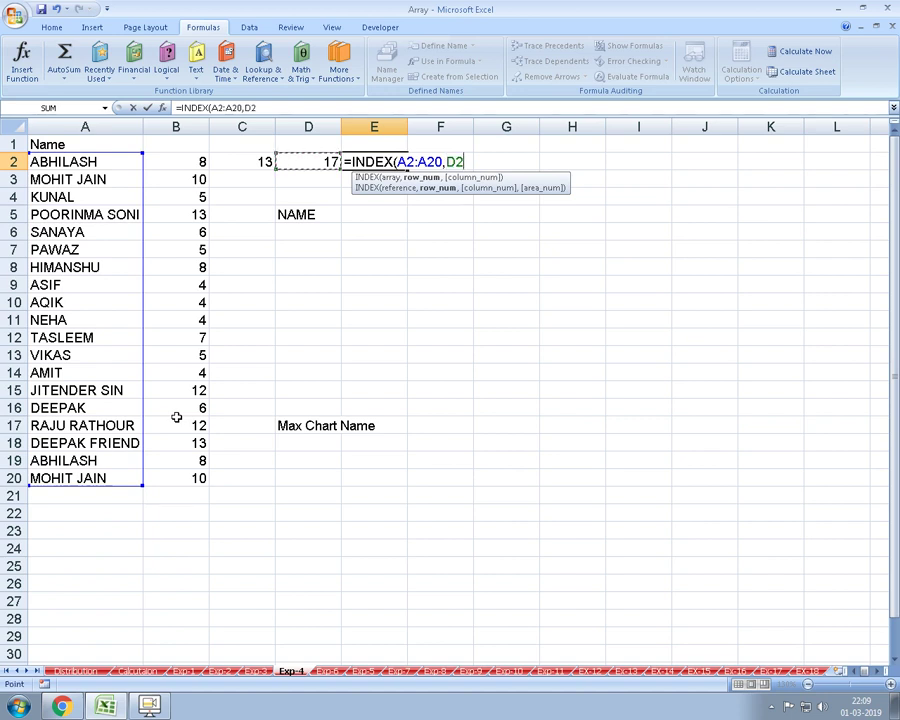
pyautogui.press('Escape')
pyautogui.press('Left')
pyautogui.press('F2')
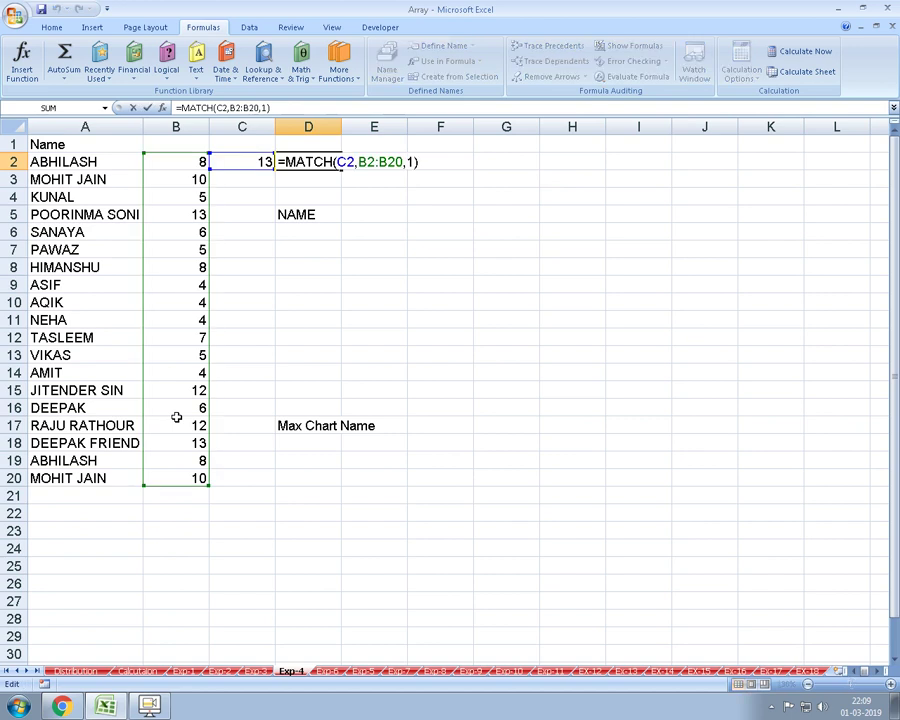
# - Extend C2's maximum-length formula to cover B1:B20 instead of B2:B20
pyautogui.press('Return')
pyautogui.press('Up')
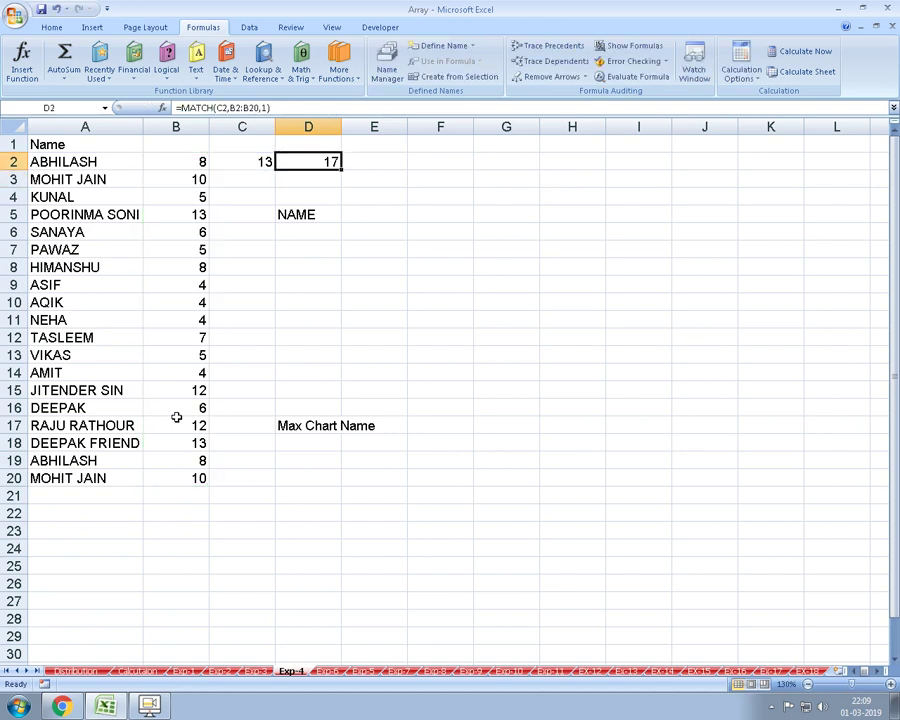
pyautogui.press('Left')
pyautogui.press('F2')
pyautogui.press('Left')
pyautogui.press('Left')
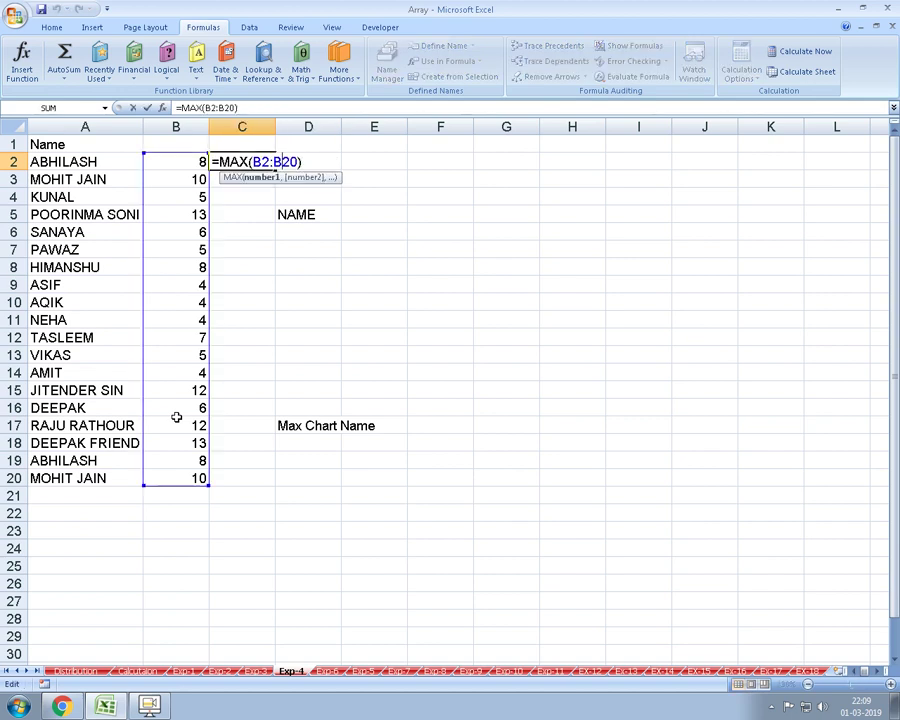
pyautogui.press('Left')
pyautogui.press('Left')
pyautogui.press('BackSpace')
pyautogui.write('1')
pyautogui.press('Return')
pyautogui.press('Up')
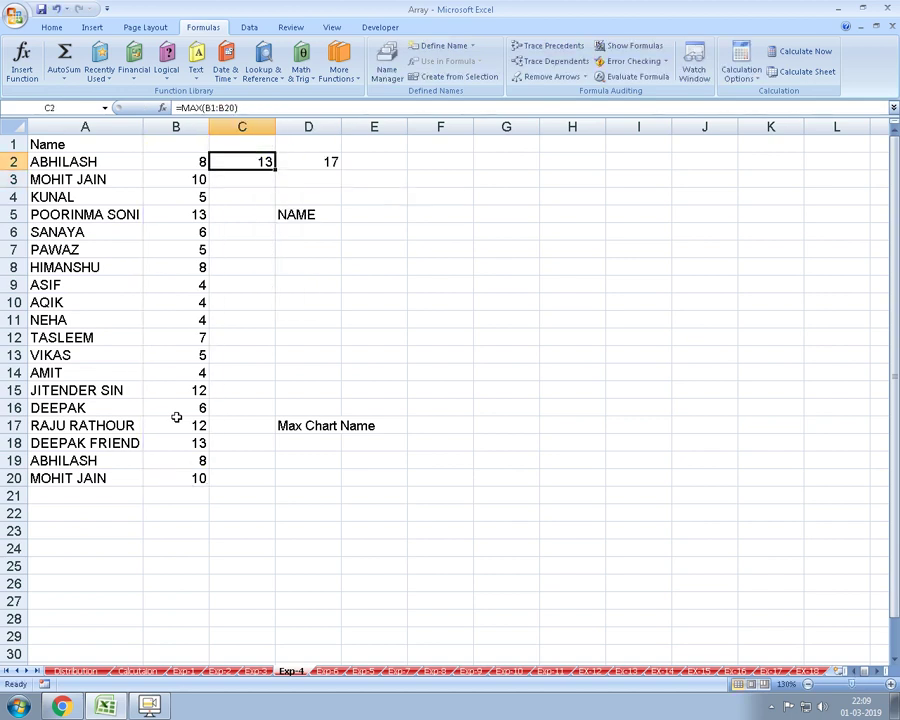
# - Copy B2's length formula into B1, then review C2's MAX formula
pyautogui.press('Left')
pyautogui.hotkey('ctrl', 'c')
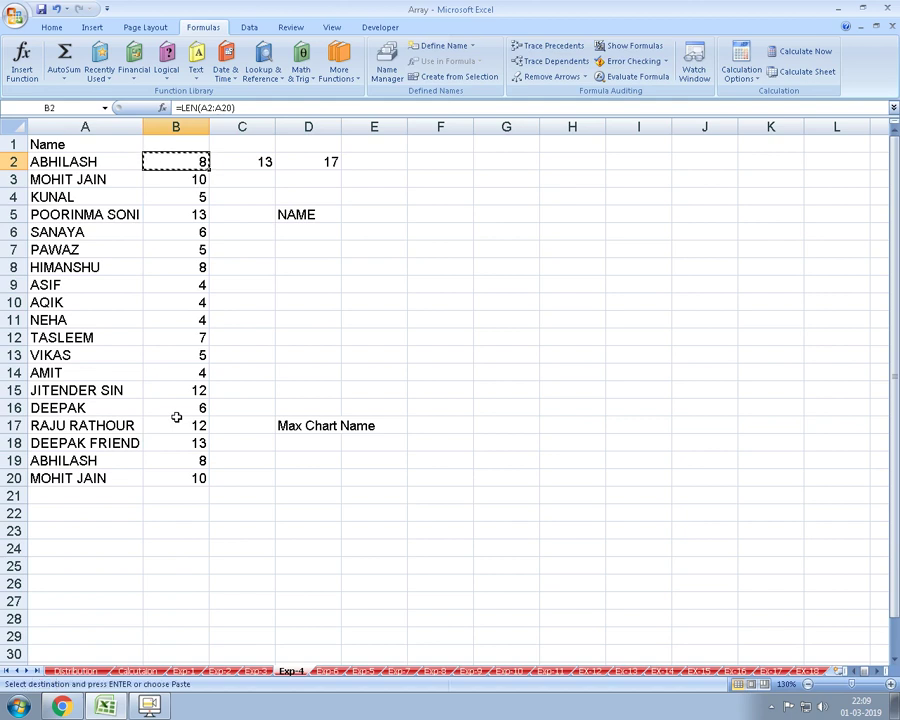
pyautogui.press('Up')
pyautogui.hotkey('ctrl', 'v')
pyautogui.press('Escape')
pyautogui.press('Right')
pyautogui.press('Down')
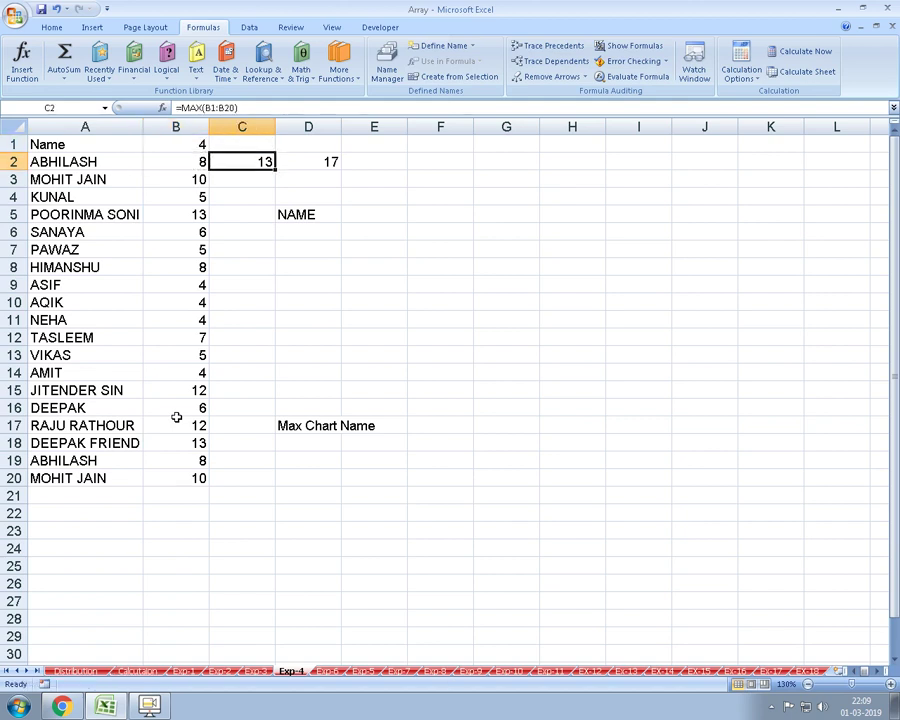
pyautogui.press('F2')
pyautogui.press('Escape')
pyautogui.press('Down')
pyautogui.press('Right')
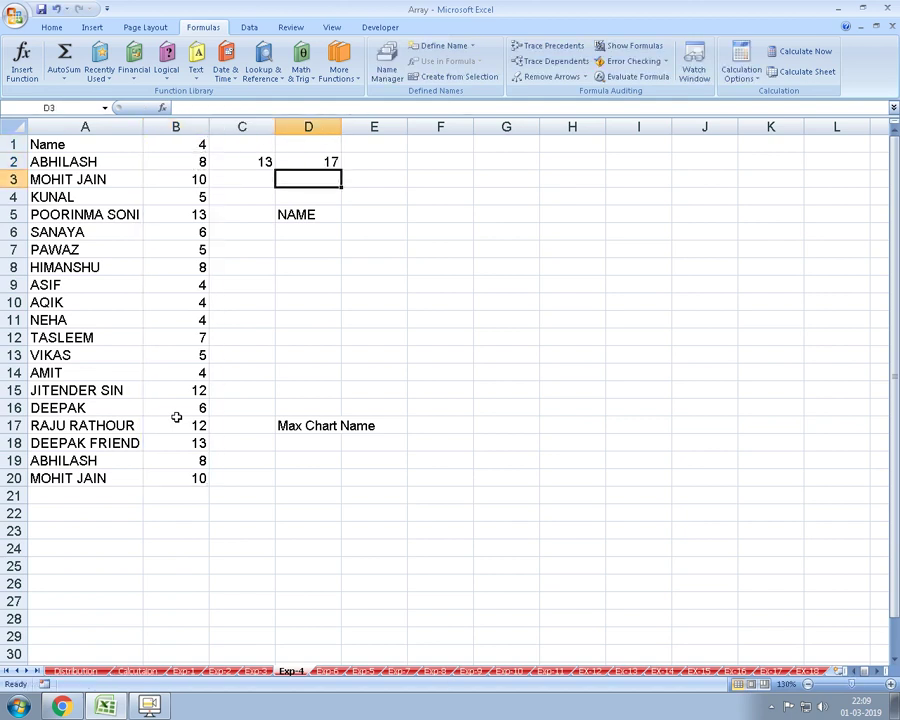
# - Shorten the name in A18 from DEEPAK FRIEND to DEEPAK FRIEN
pyautogui.press('Left')
pyautogui.press('Left')
pyautogui.press('Down')
pyautogui.press('Down')
pyautogui.press('Down')
pyautogui.press('Down')
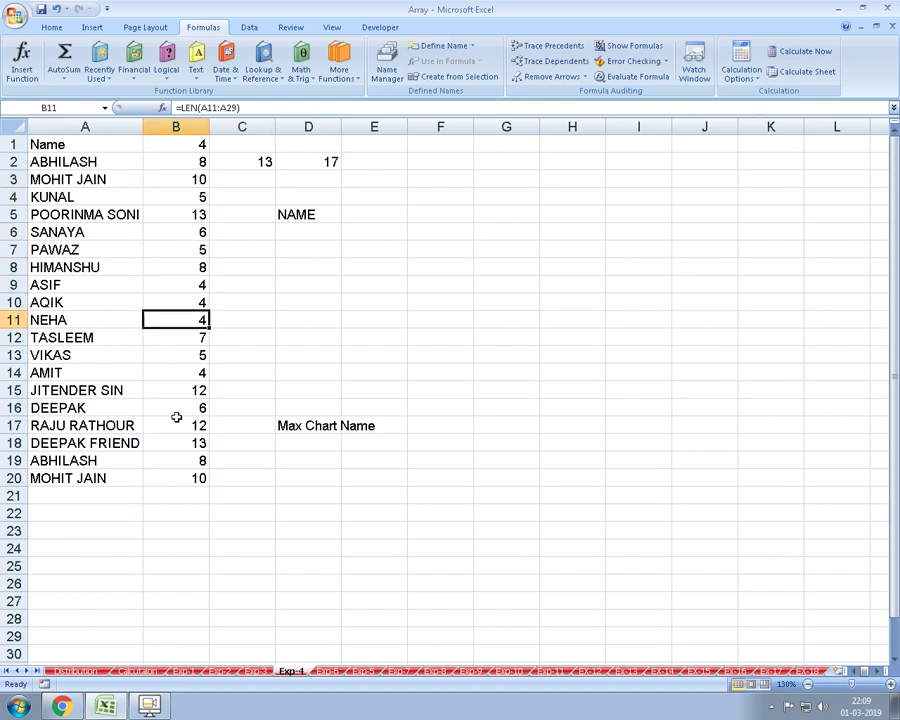
pyautogui.press('Down')
pyautogui.press('Down')
pyautogui.press('Down')
pyautogui.press('Down')
pyautogui.press('Down')
pyautogui.press('F2')
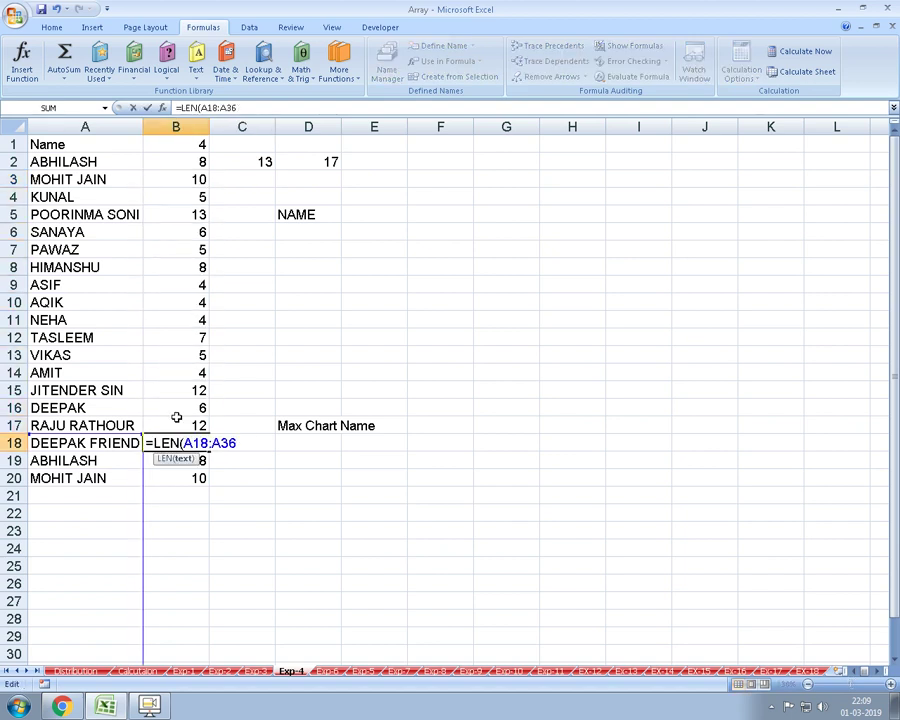
pyautogui.press('Escape')
pyautogui.press('Left')
pyautogui.press('F2')
pyautogui.press('BackSpace')
pyautogui.press('Return')
# - Draft =MATCH(C2,B2:B20,1) in D2
pyautogui.press('Right')
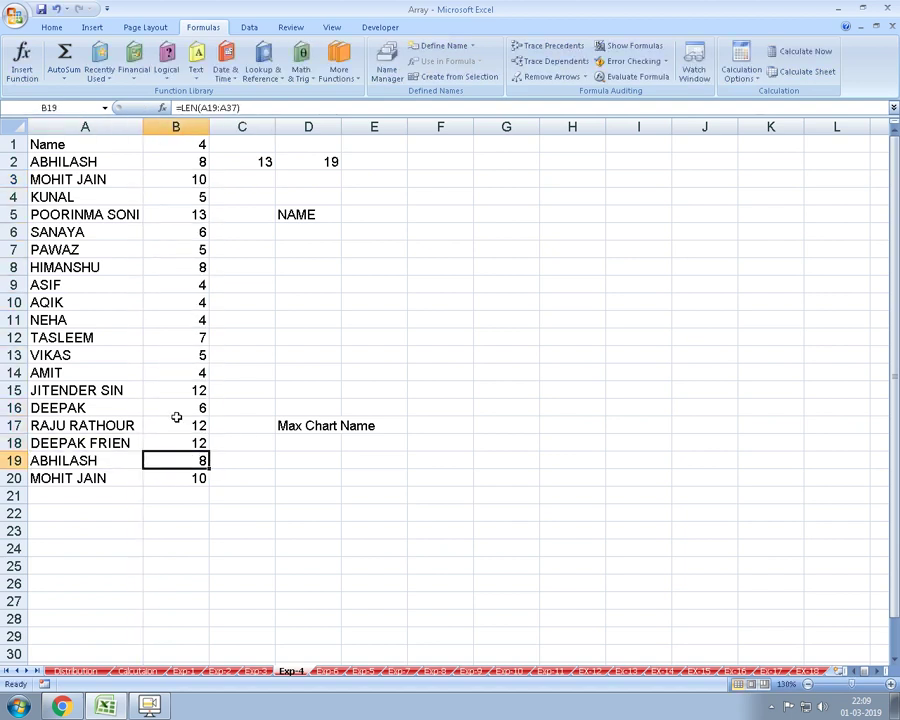
pyautogui.hotkey('ctrl', 'Up')
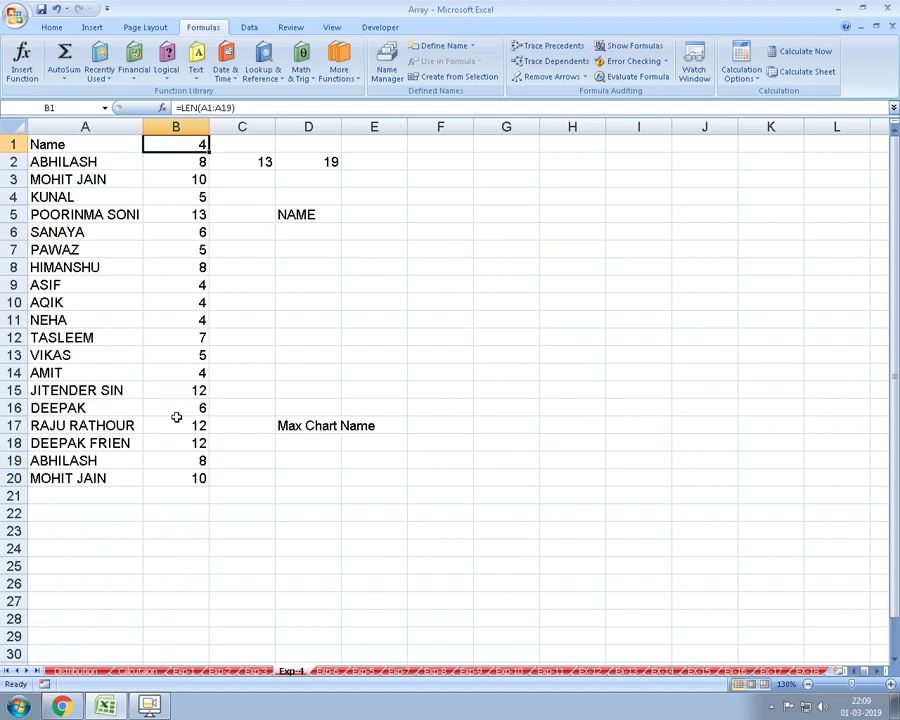
pyautogui.press('Down')
pyautogui.press('Right')
pyautogui.press('Right')
pyautogui.write('=MATCH(C2,B2:B20,1)')
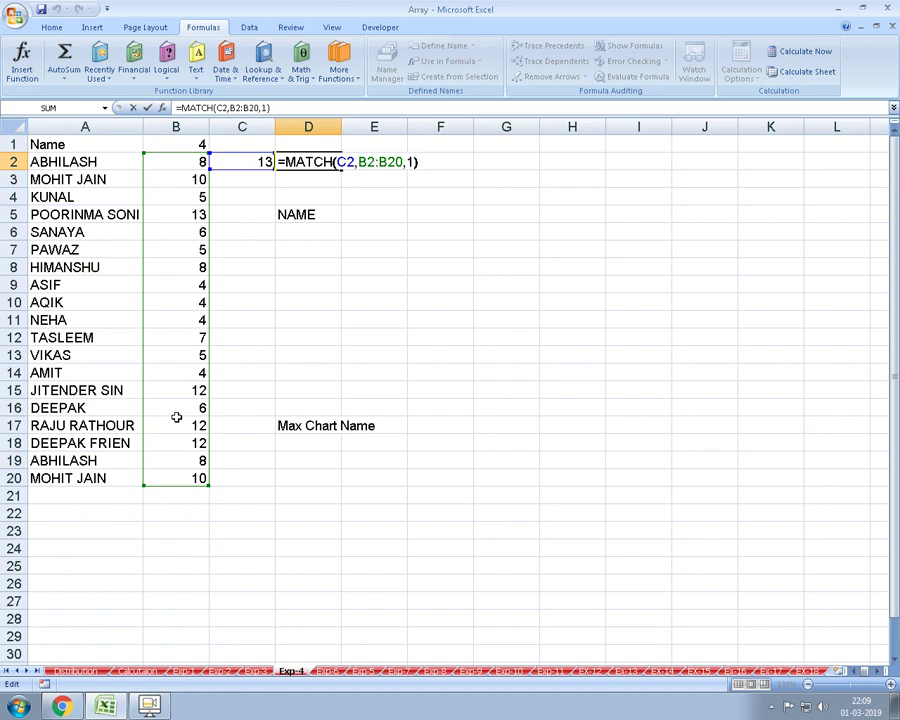
# - Change D2's MATCH lookup range from B2:B20 to B1:B20
pyautogui.press('Left')
pyautogui.press('Left')
pyautogui.press('Left')
pyautogui.press('Right')
pyautogui.press('Left')
pyautogui.press('Left')
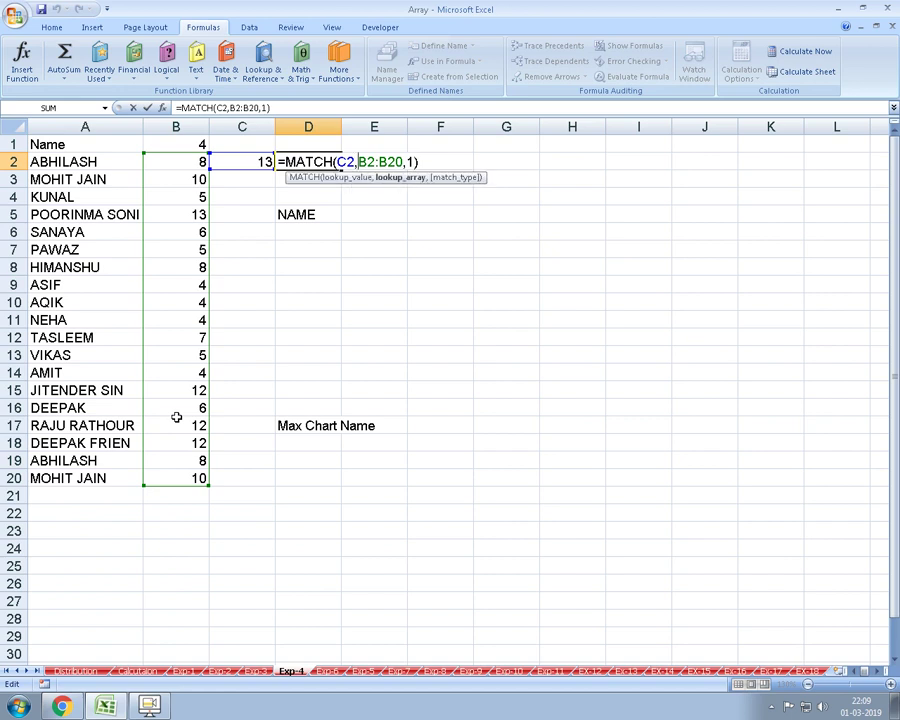
pyautogui.press('Right')
pyautogui.press('Right')
pyautogui.press('BackSpace')
pyautogui.write('1')
pyautogui.press('Return')
pyautogui.press('Up')
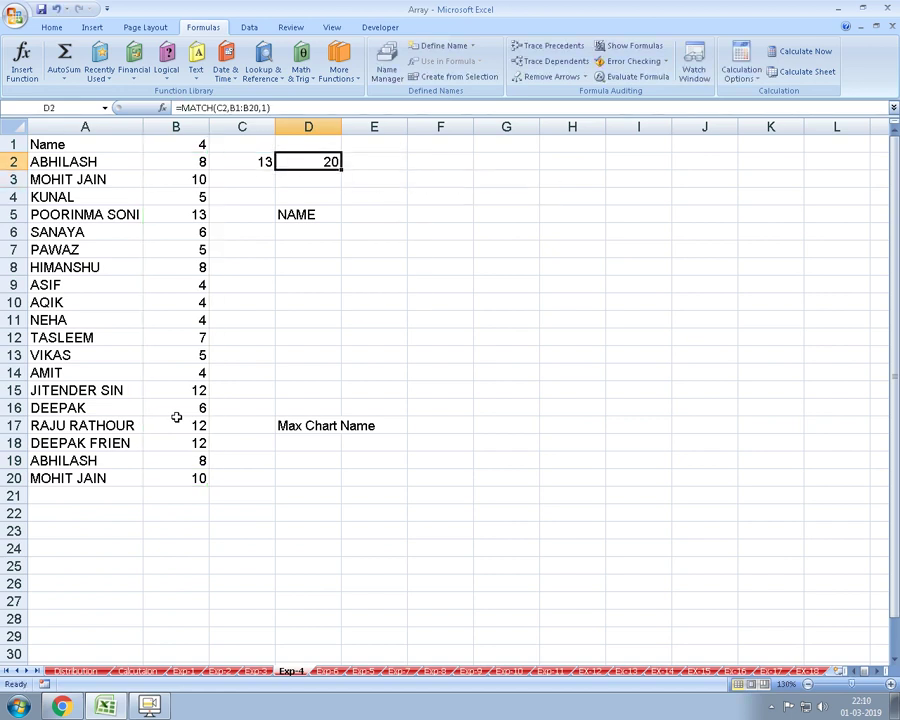
# - Review the length column B1:B20 and D2's MATCH formula without changes
pyautogui.press('Left')
pyautogui.press('Left')
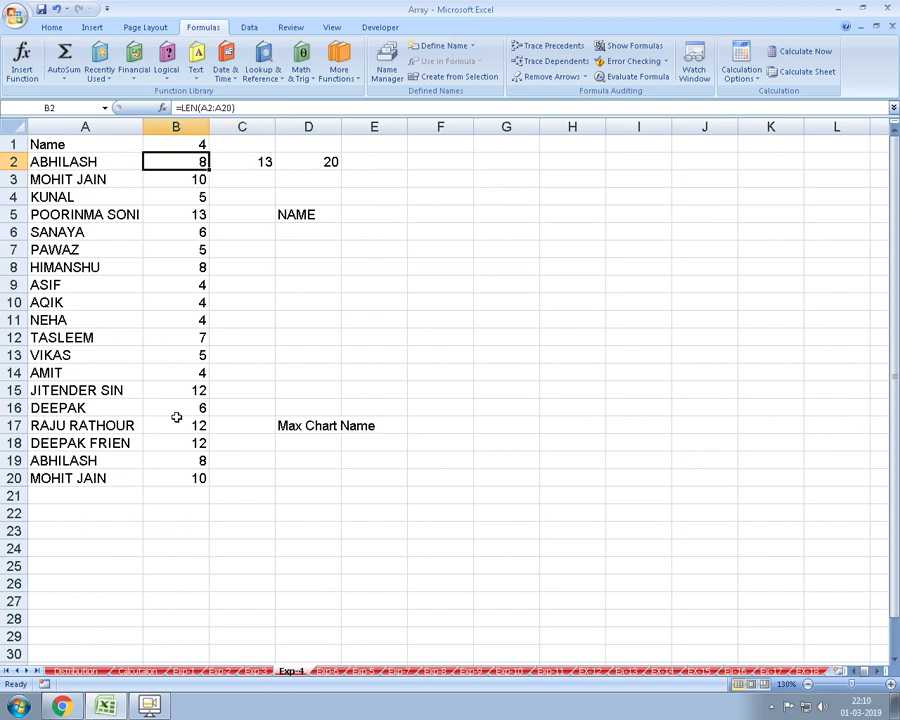
pyautogui.hotkey('ctrl', 'Down')
pyautogui.hotkey('ctrl', 'Up')
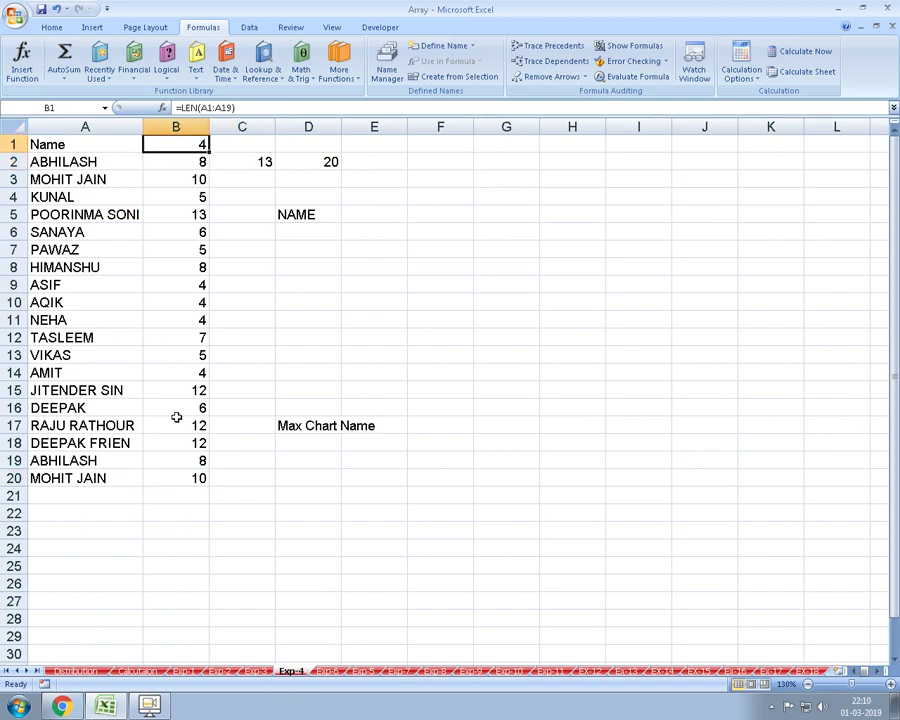
pyautogui.press('Right')
pyautogui.press('Down')
pyautogui.press('Right')
pyautogui.press('F2')
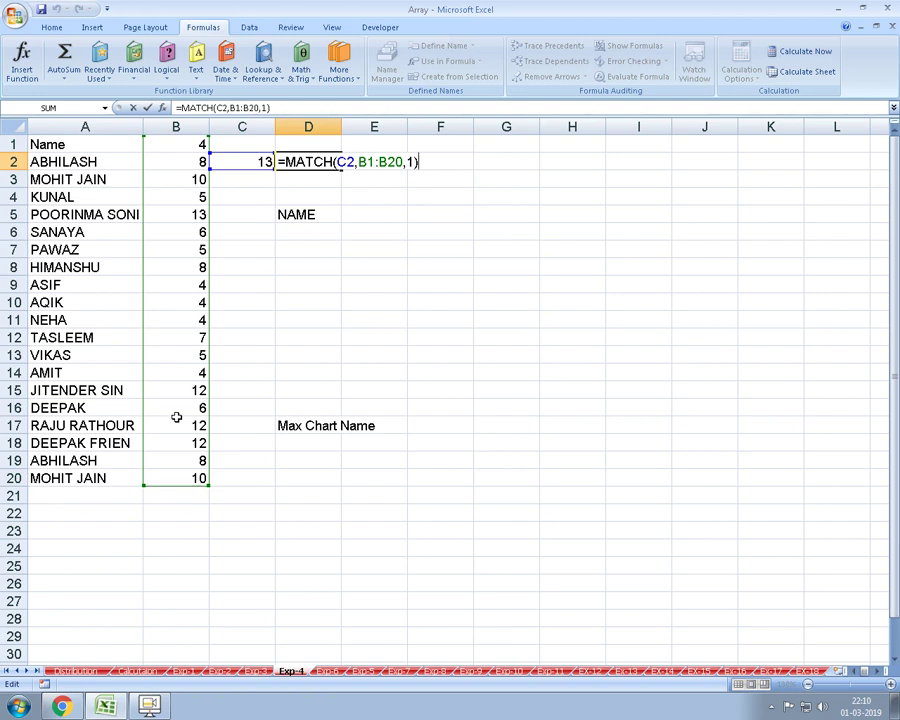
pyautogui.press('Escape')
# - Retype D2 as the exact-match formula =MATCH(C2,B1:B20,0)
pyautogui.write('=MAT')
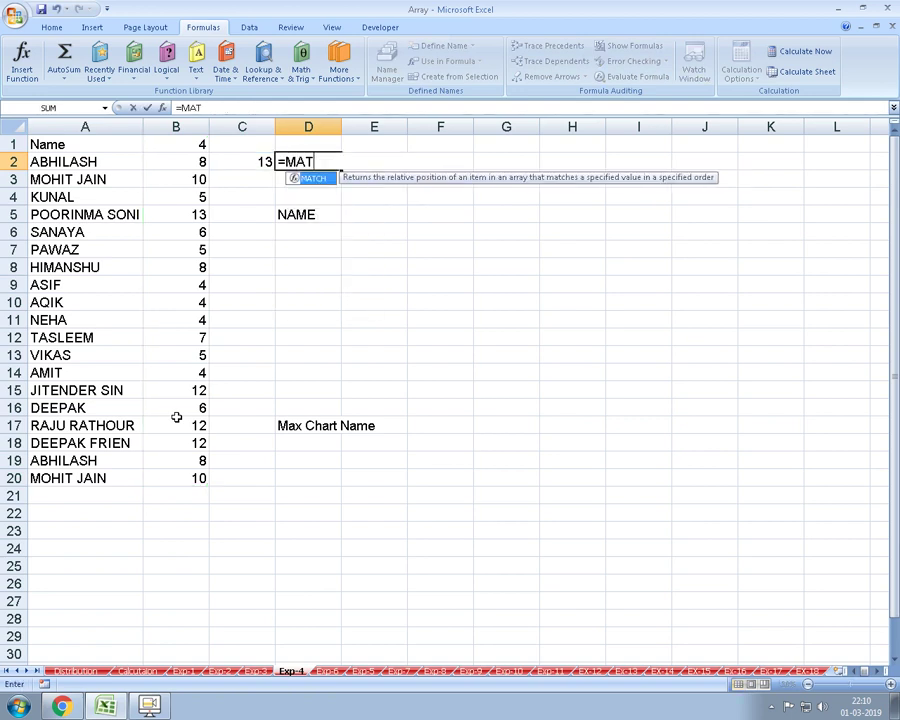
pyautogui.write('CH(')
pyautogui.press('Left')
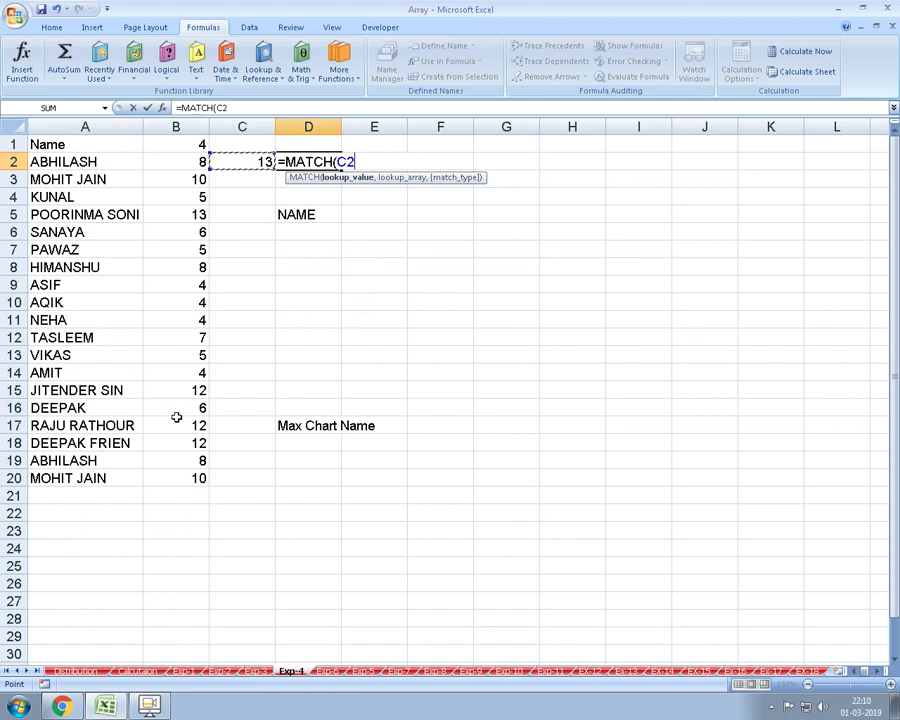
pyautogui.press('Left')
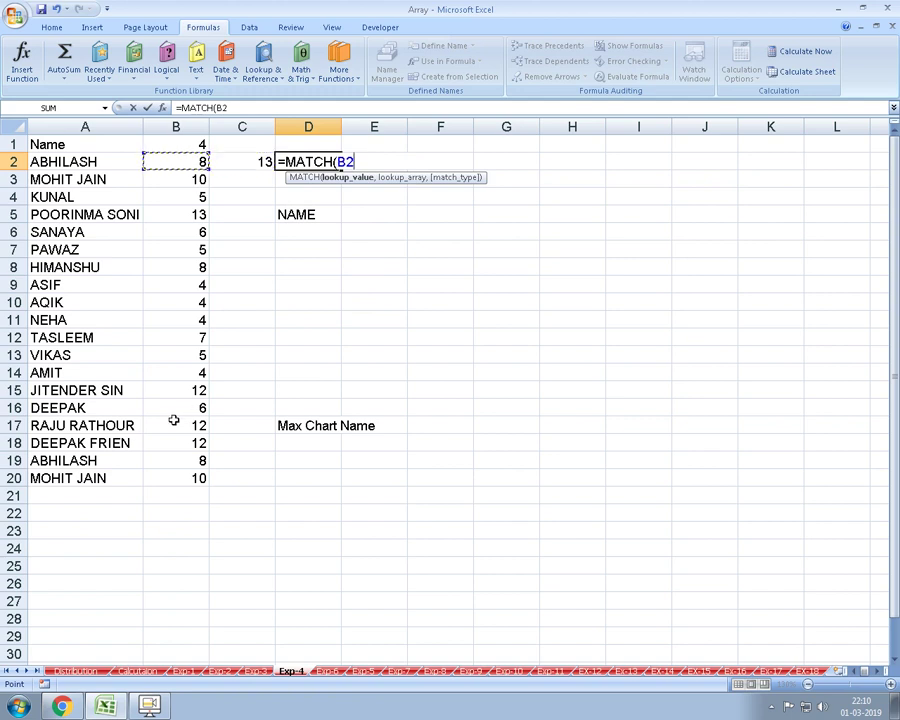
pyautogui.press('Right')
pyautogui.write(',')
pyautogui.press('Left')
pyautogui.press('Left')
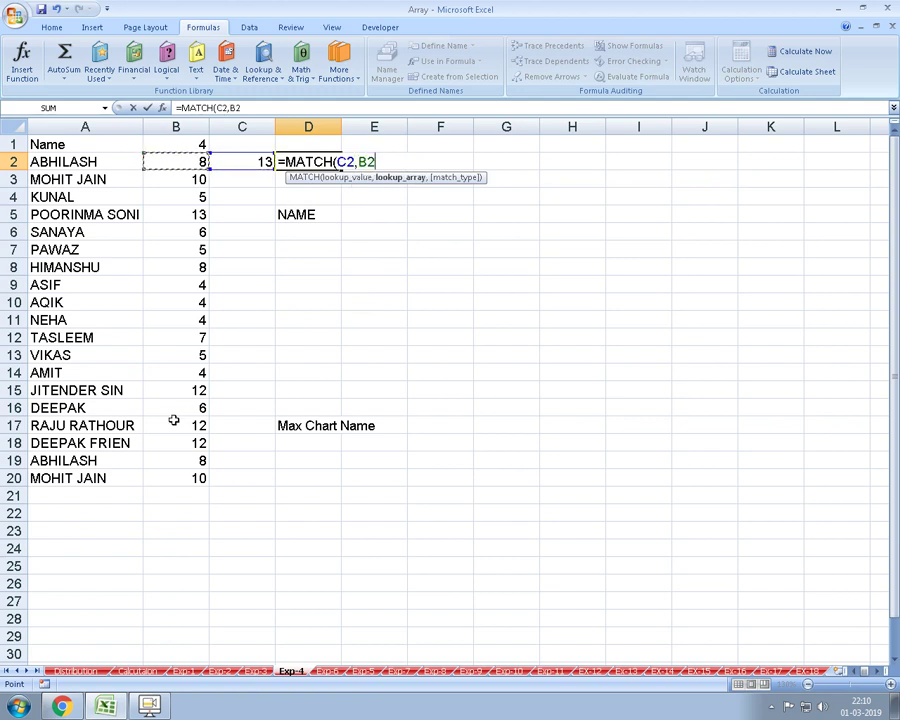
pyautogui.press('Up')
pyautogui.hotkey('ctrl', 'shift', 'Down')
pyautogui.write(',')
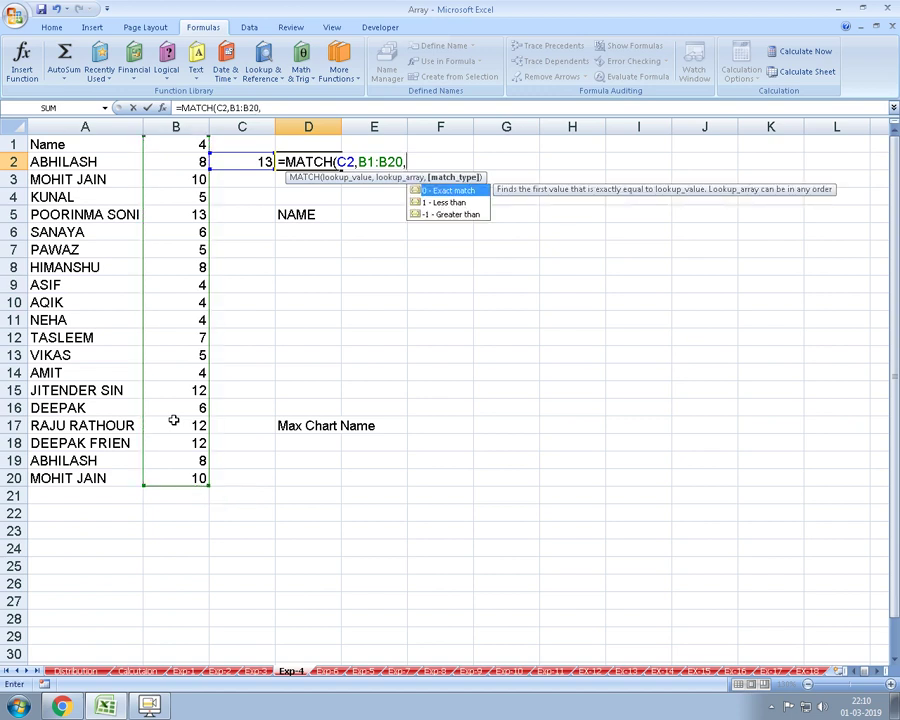
pyautogui.write('0')
pyautogui.press('Return')
# - Enter =INDEX(A1:A20,D2,1) in E2 to return the longest name
pyautogui.press('Up')
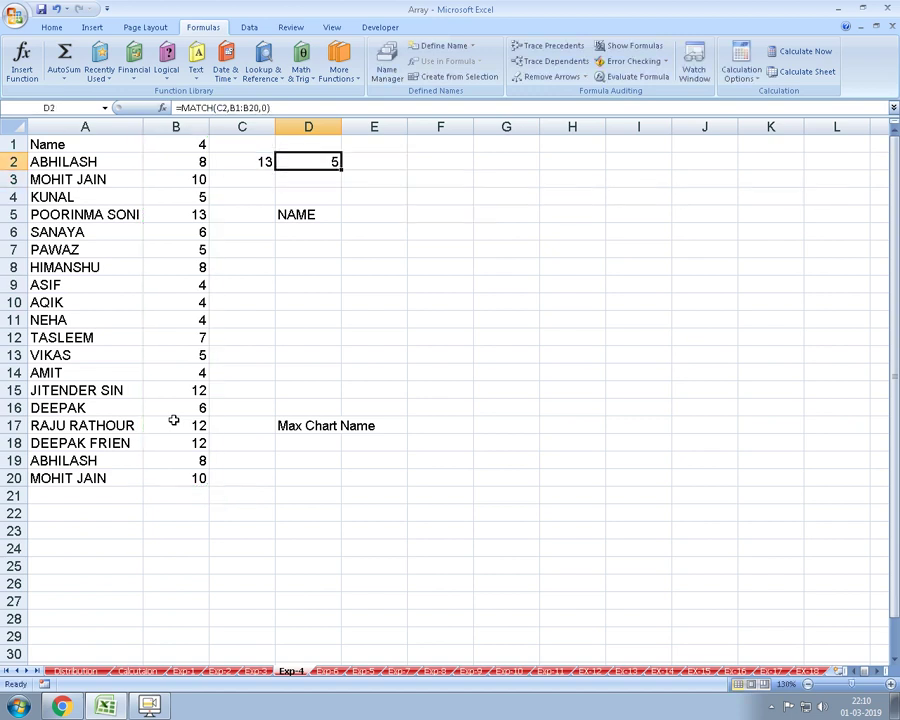
pyautogui.press('Right')
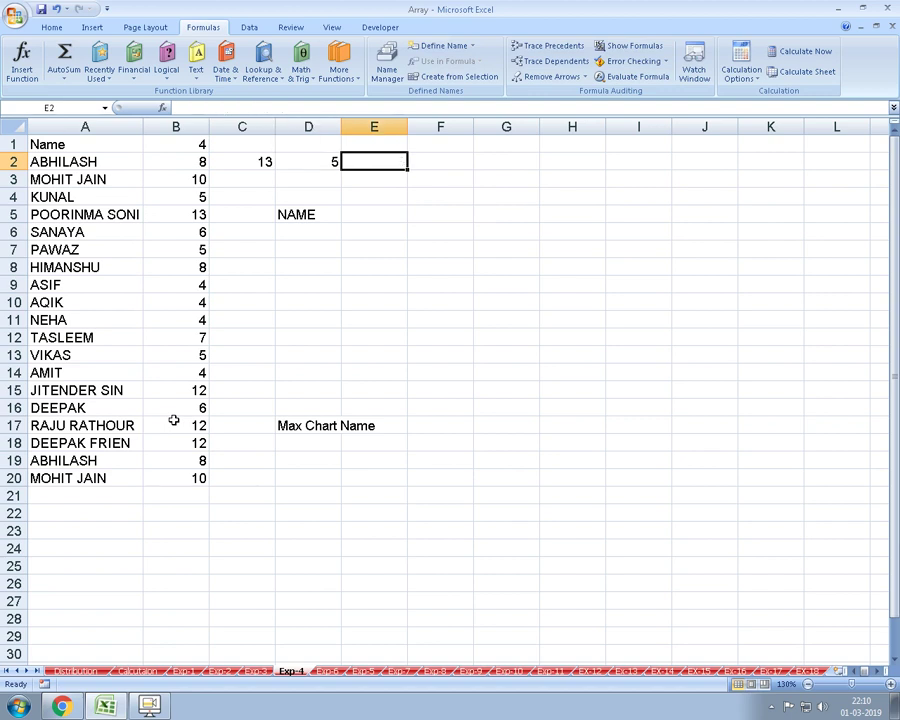
pyautogui.write('=IND')
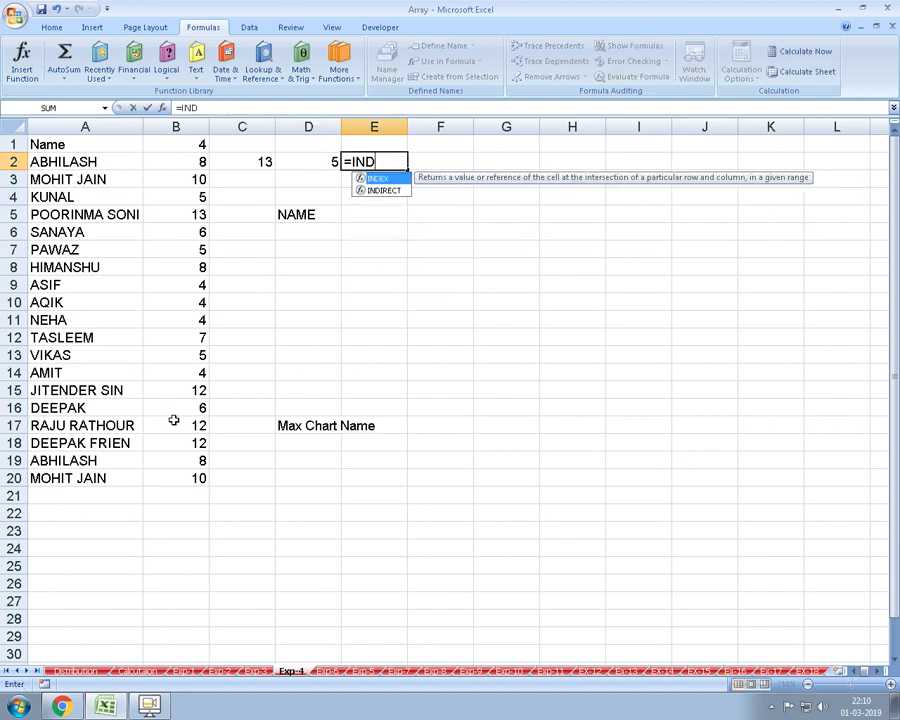
pyautogui.write('EX(')
pyautogui.press('Left')
pyautogui.press('Left')
pyautogui.press('Left')
pyautogui.press('Left')
pyautogui.press('Up')
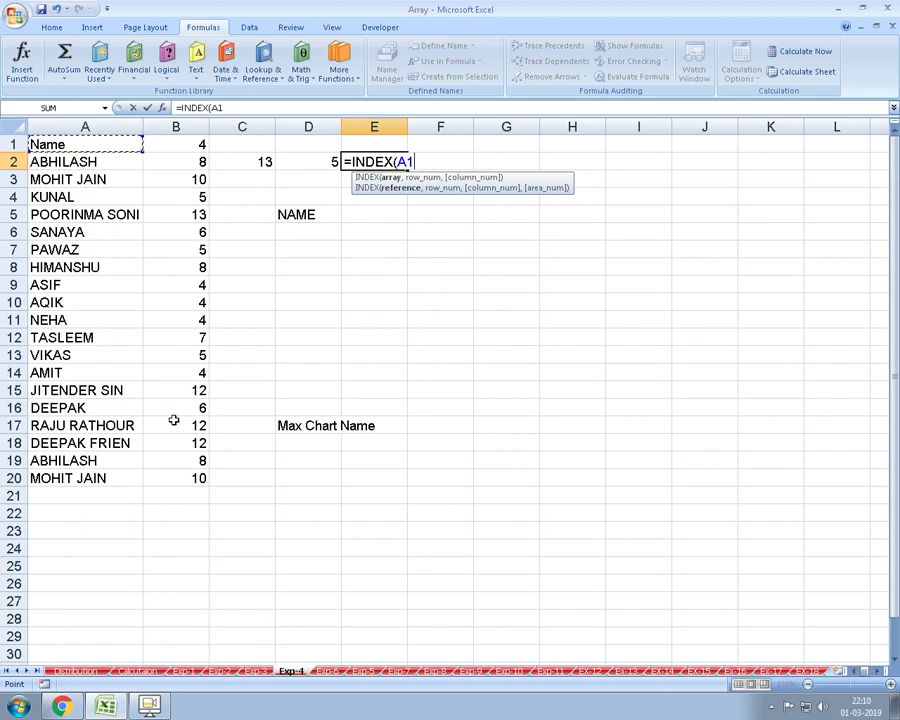
pyautogui.hotkey('ctrl', 'shift', 'Down')
pyautogui.write(':A20,')
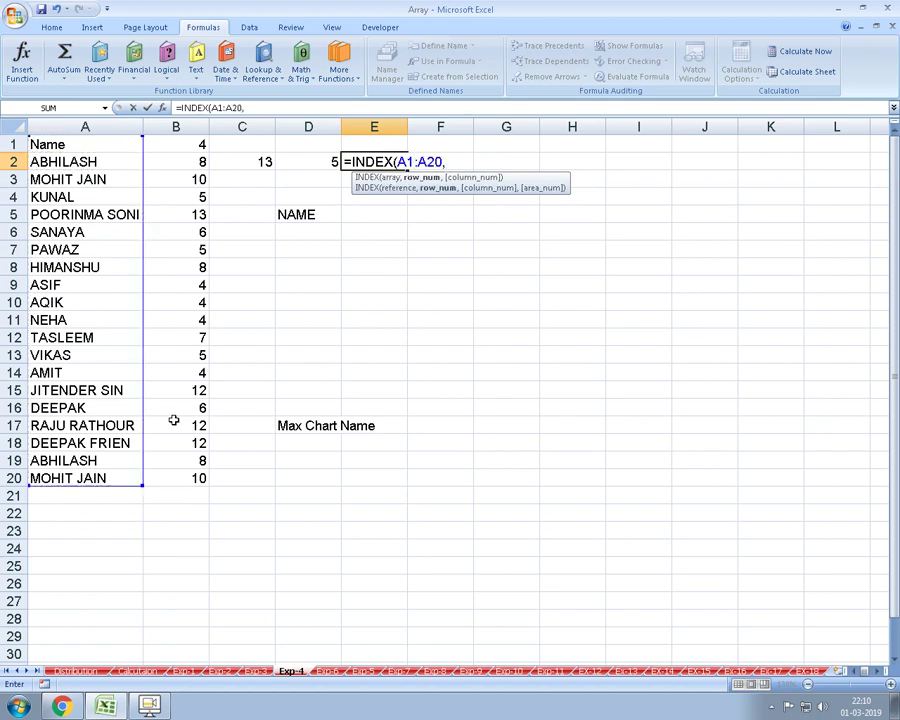
pyautogui.press('Left')
pyautogui.press('Left')
pyautogui.press('Right')
pyautogui.write(',')
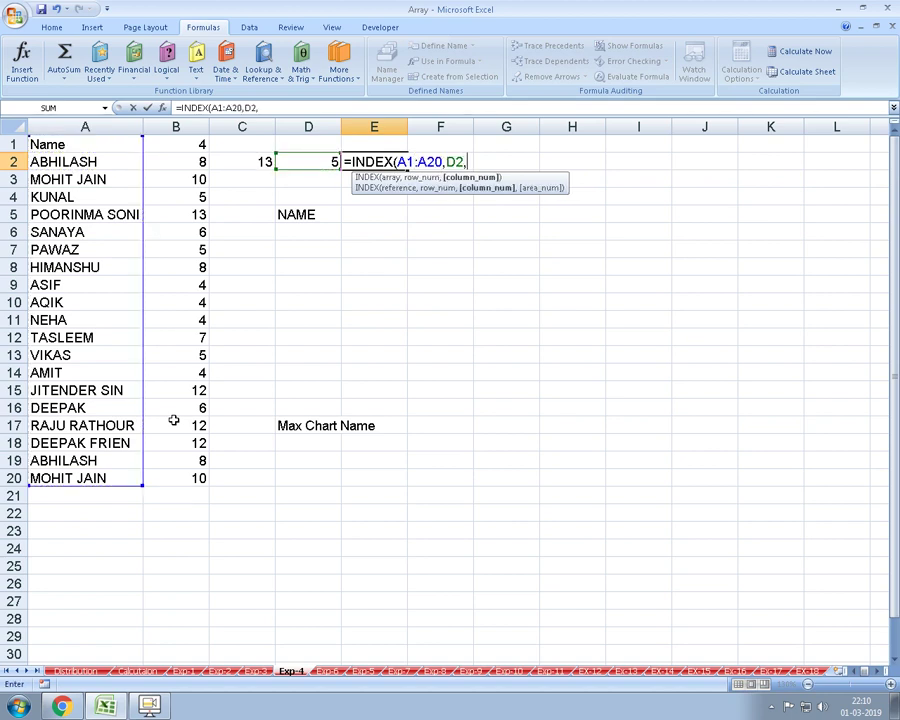
pyautogui.write('1')
pyautogui.press('Return')
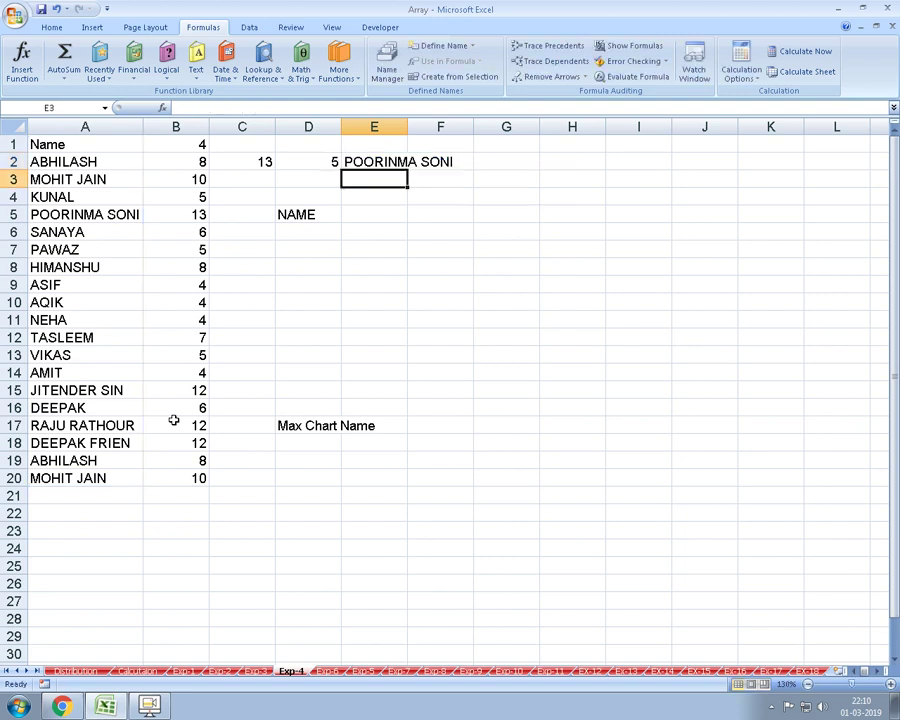
# - Review E2's INDEX formula without changing it
pyautogui.press('Up')
pyautogui.press('F2')
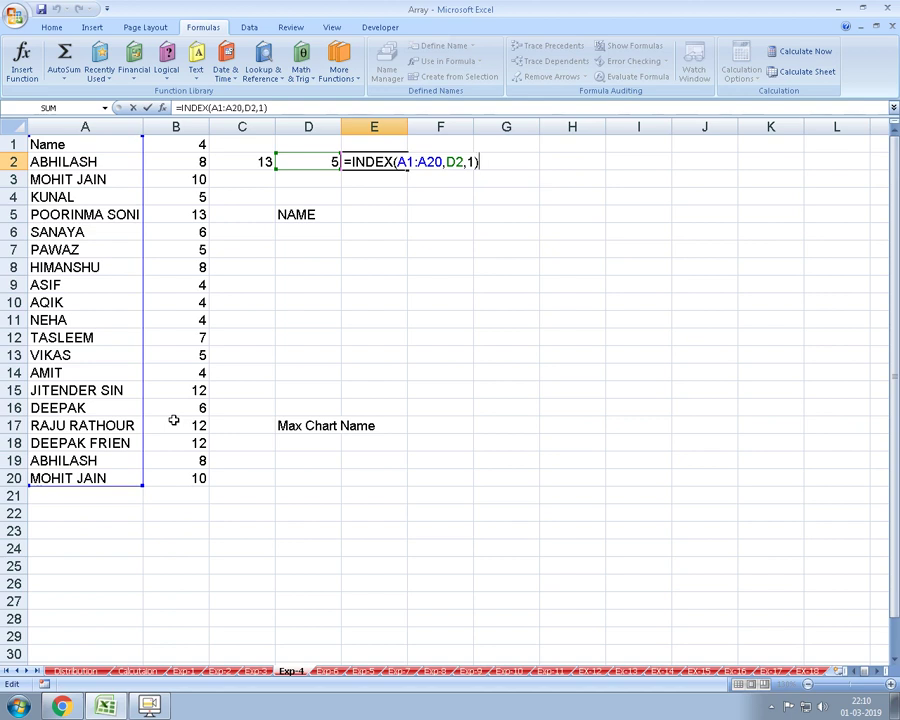
pyautogui.press('Escape')
pyautogui.press('Left')
pyautogui.press('Left')
pyautogui.press('Left')
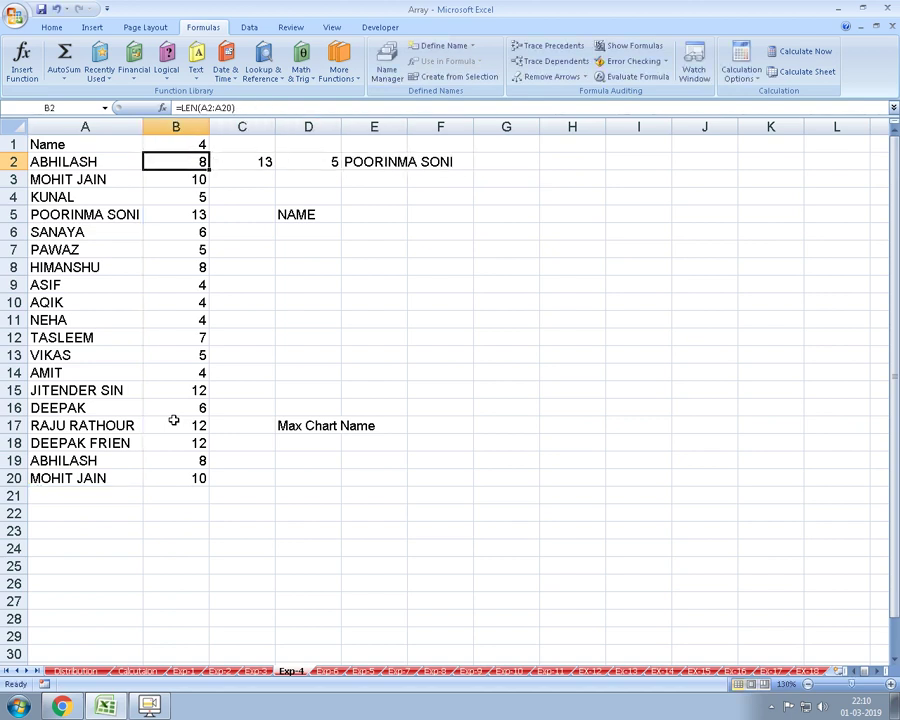
pyautogui.hotkey('ctrl', 'space')
pyautogui.hotkey('ctrl', '-')
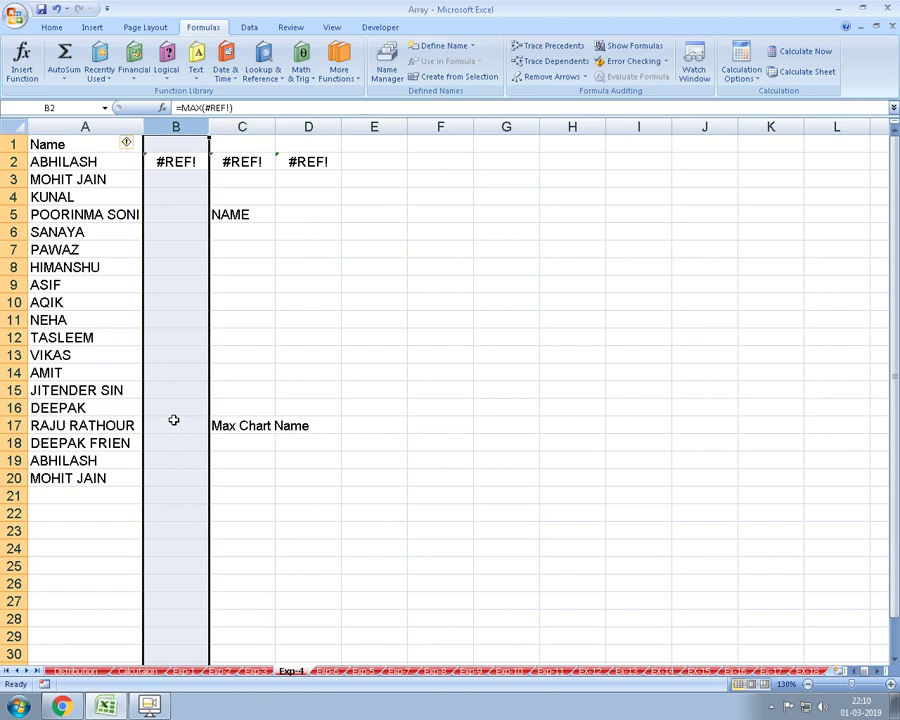
pyautogui.hotkey('ctrl', 'z')
pyautogui.press('Delete')
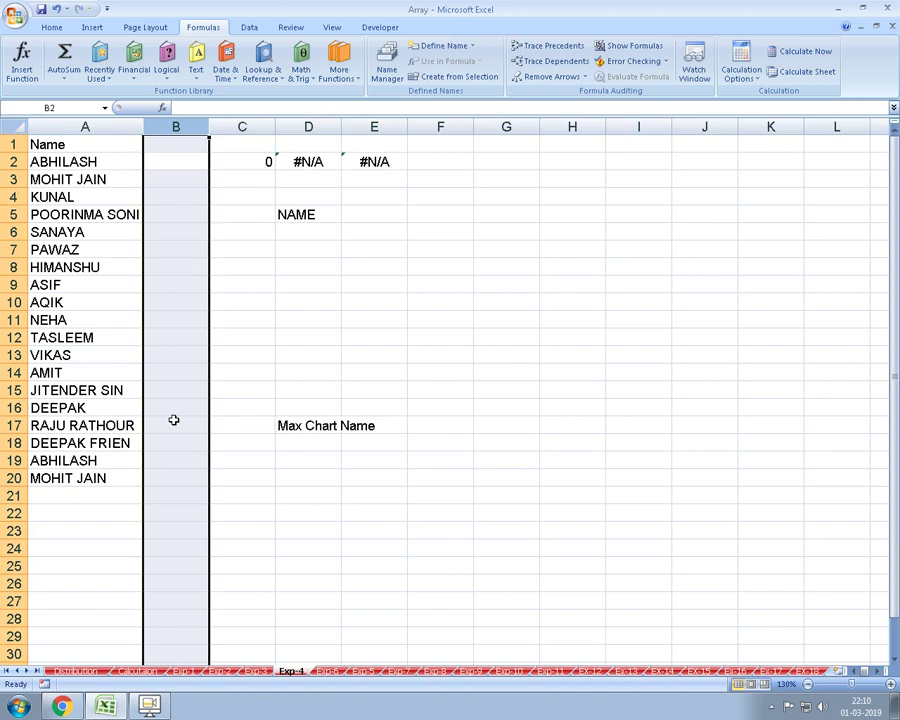
pyautogui.press('Right')
pyautogui.hotkey('shift', 'Right')
pyautogui.hotkey('shift', 'Right')
pyautogui.press('Delete')
pyautogui.press('Down')
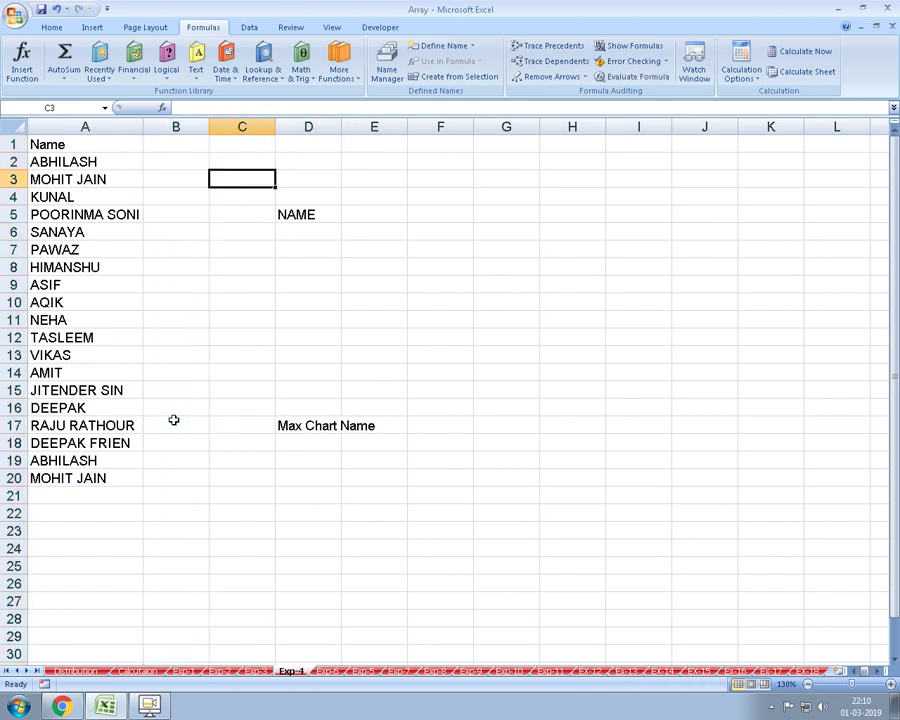
pyautogui.press('Down')
pyautogui.press('Down')
pyautogui.press('Down')
pyautogui.press('Down')
pyautogui.press('Down')
pyautogui.press('Down')
pyautogui.press('Down')
pyautogui.press('Down')
pyautogui.press('Down')
pyautogui.press('Down')
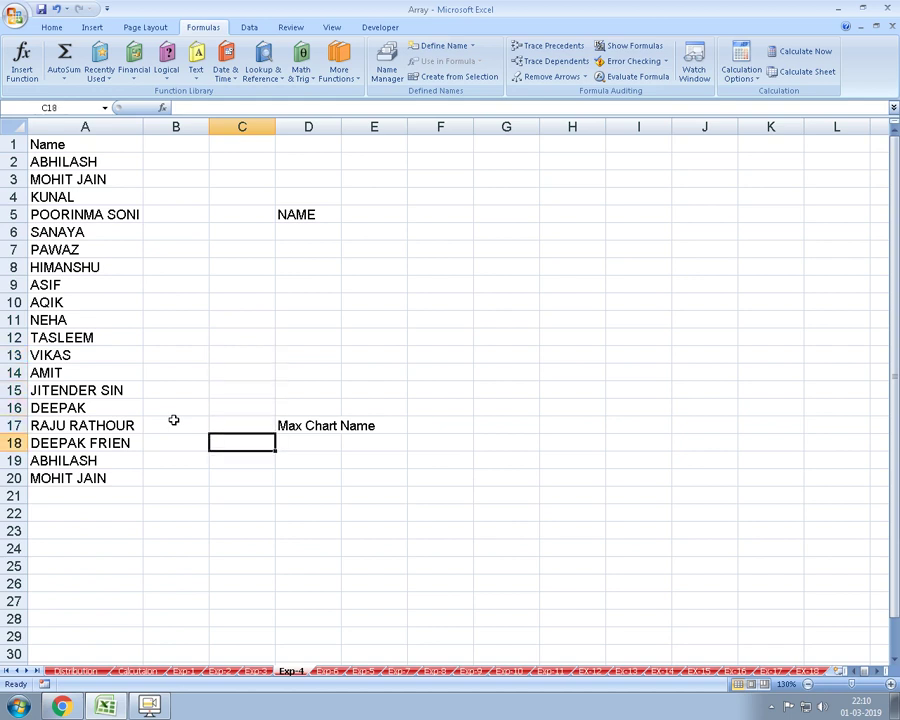
pyautogui.press('Right')
# - Start D18's formula as =INDEX(A1:A20,MATCH(MAX(LEN(A1:A20)), with the names range
pyautogui.write('=')
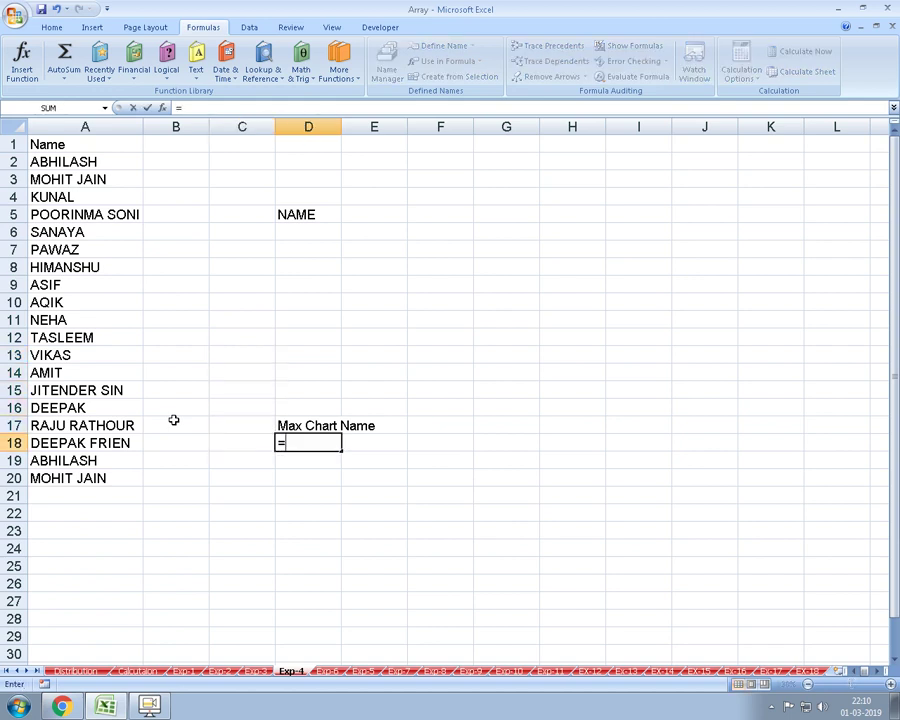
pyautogui.write('IN')
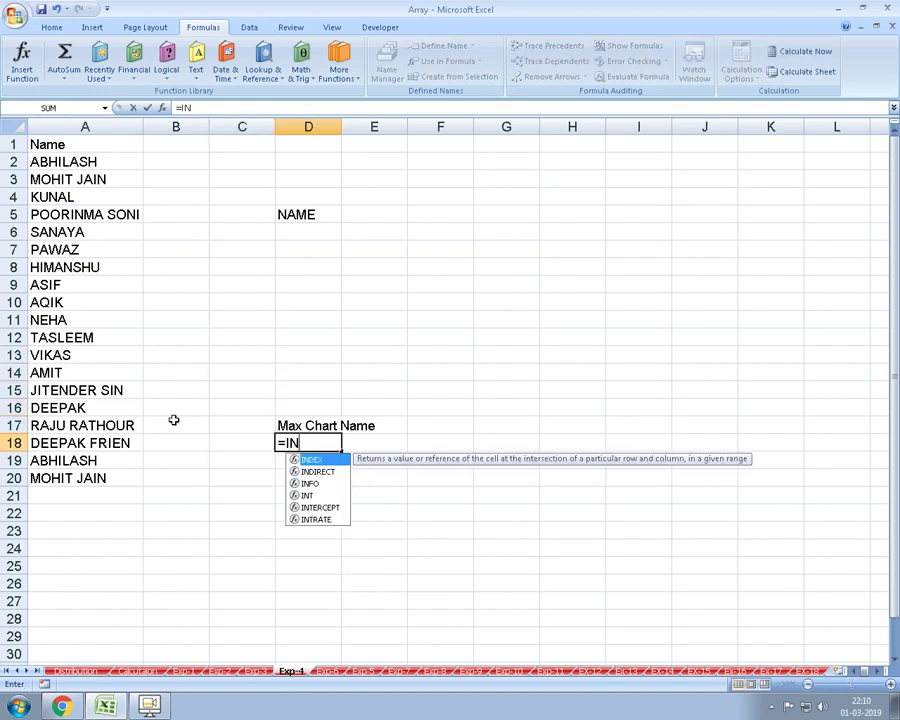
pyautogui.write('D')
pyautogui.press('Tab')
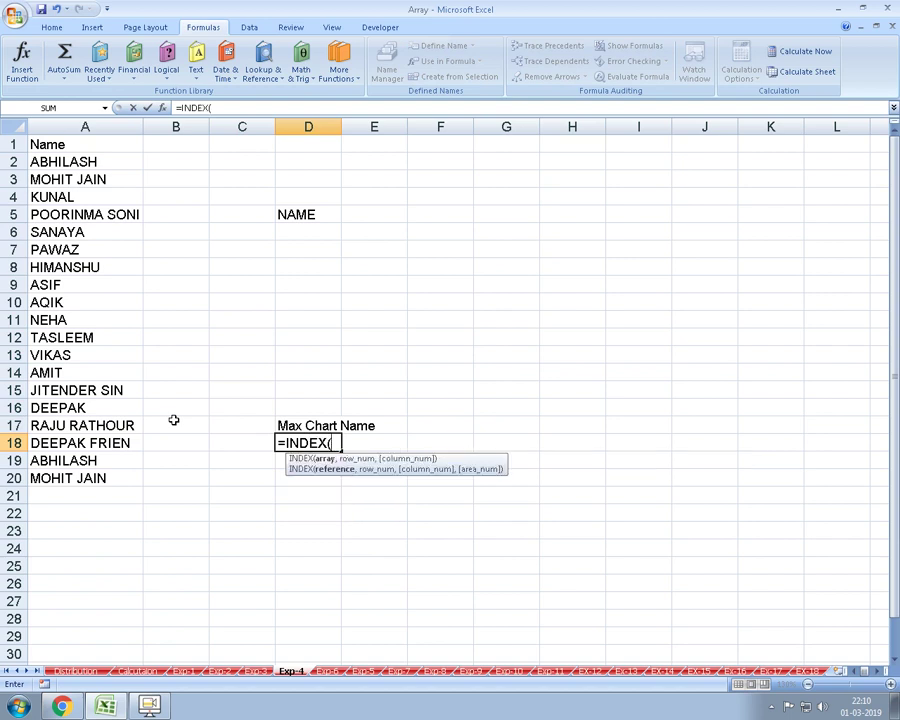
pyautogui.moveTo(70, 145); pyautogui.dragTo(59, 478)
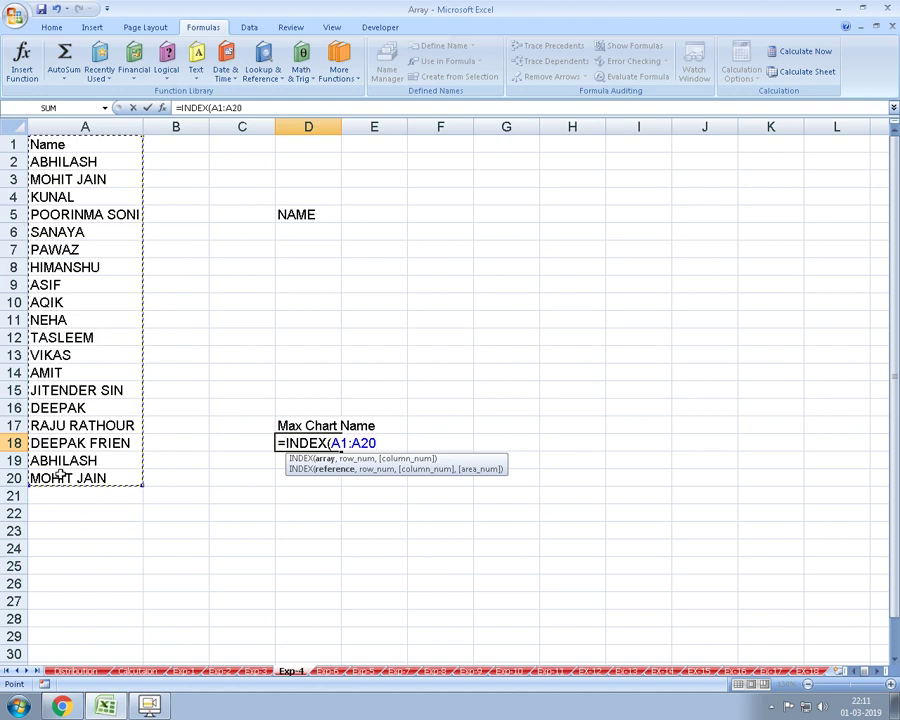
pyautogui.write(',')
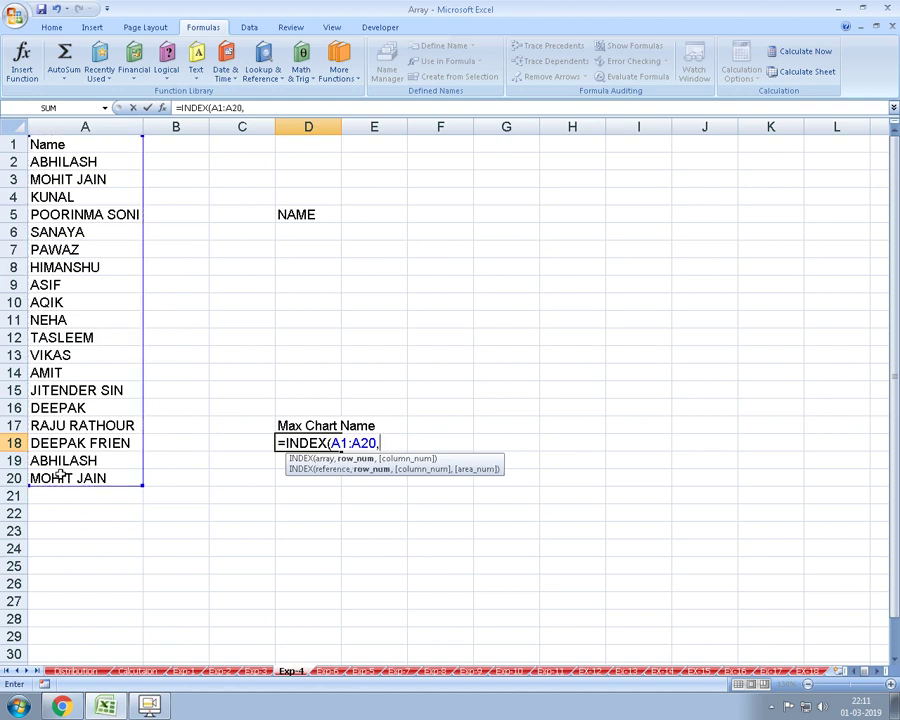
pyautogui.write('MAT')
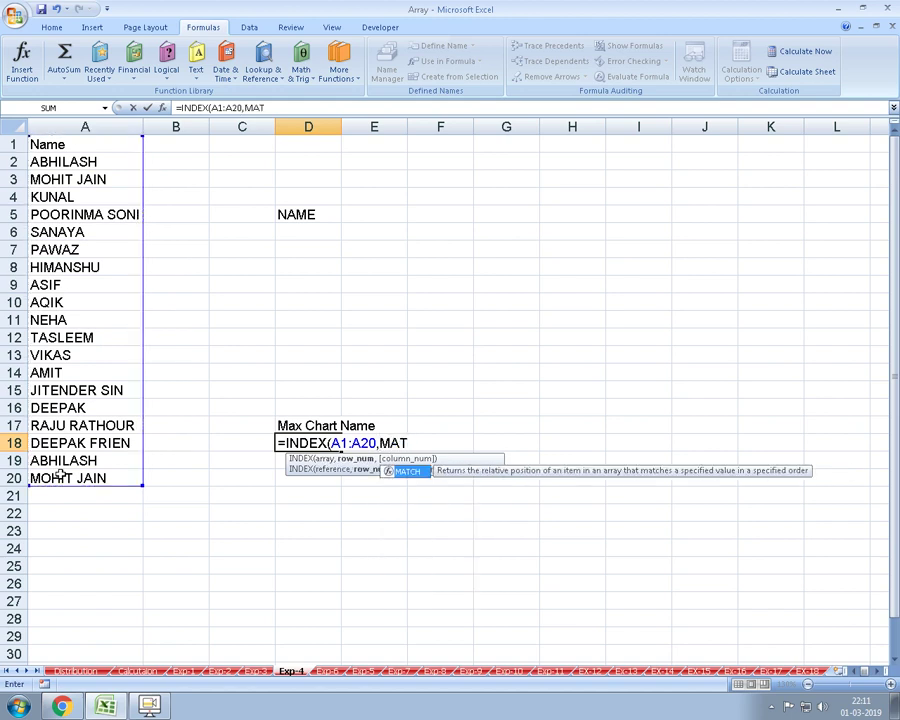
pyautogui.press('Tab')
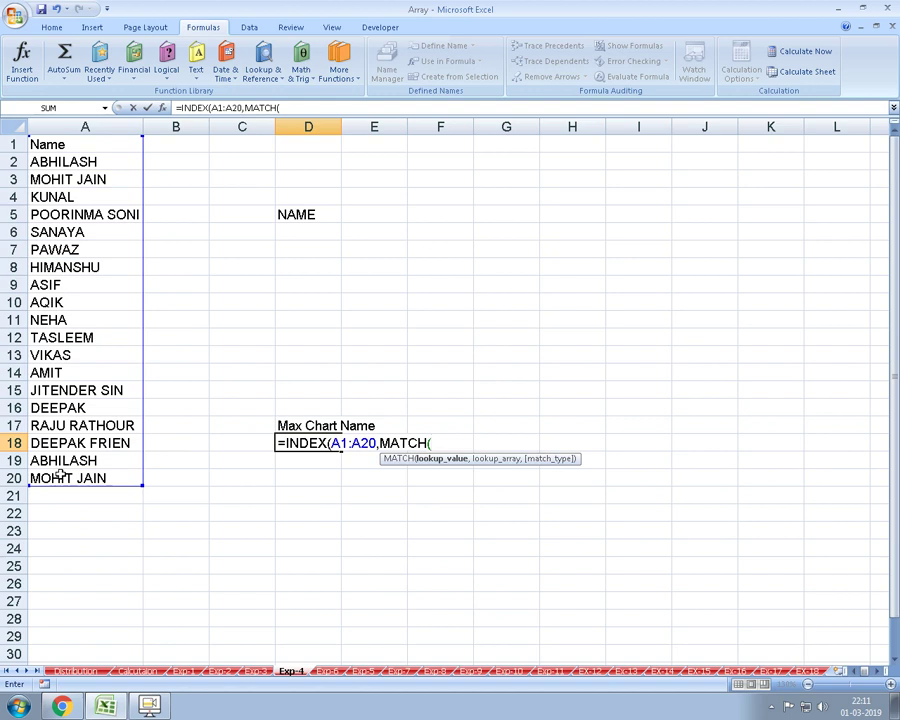
pyautogui.write('MAX')
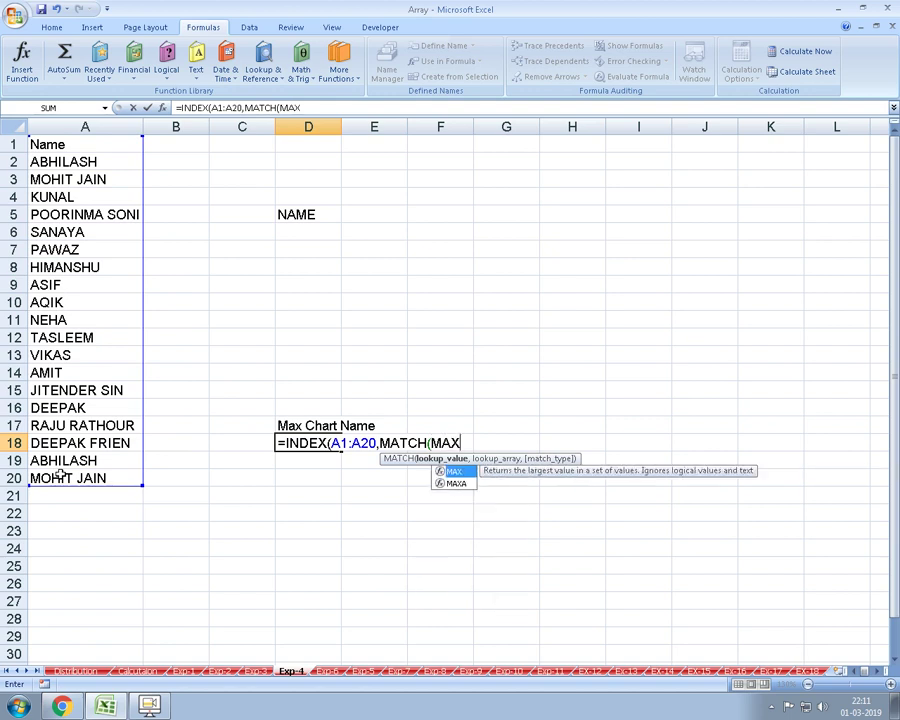
pyautogui.write('(LEN(')
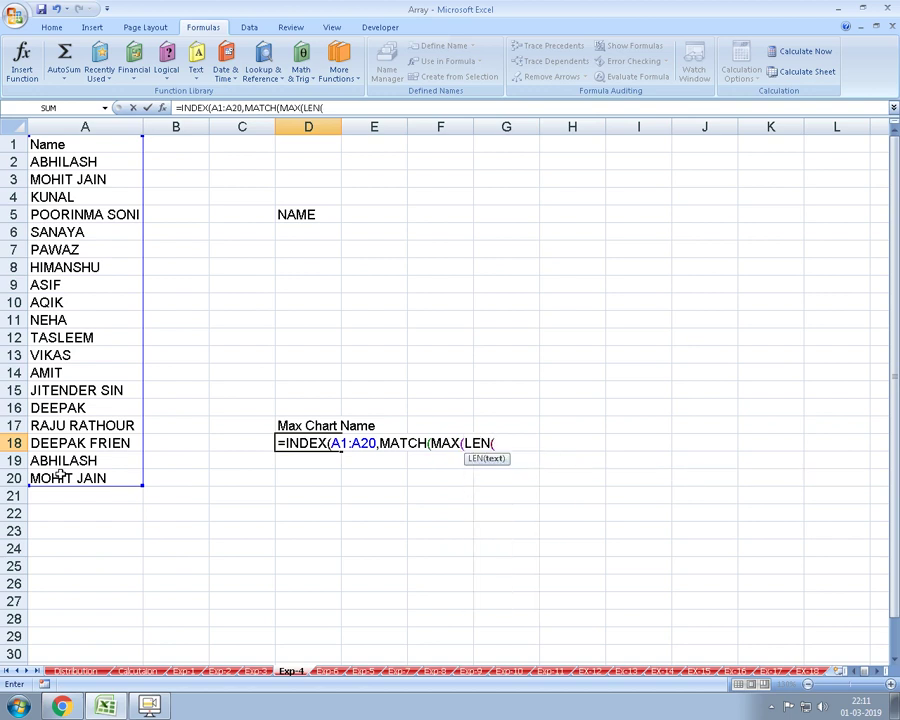
pyautogui.moveTo(58, 145)
pyautogui.mouseDown()
pyautogui.moveTo(55, 425)
pyautogui.moveTo(65, 478)
pyautogui.mouseUp()
pyautogui.write(')')
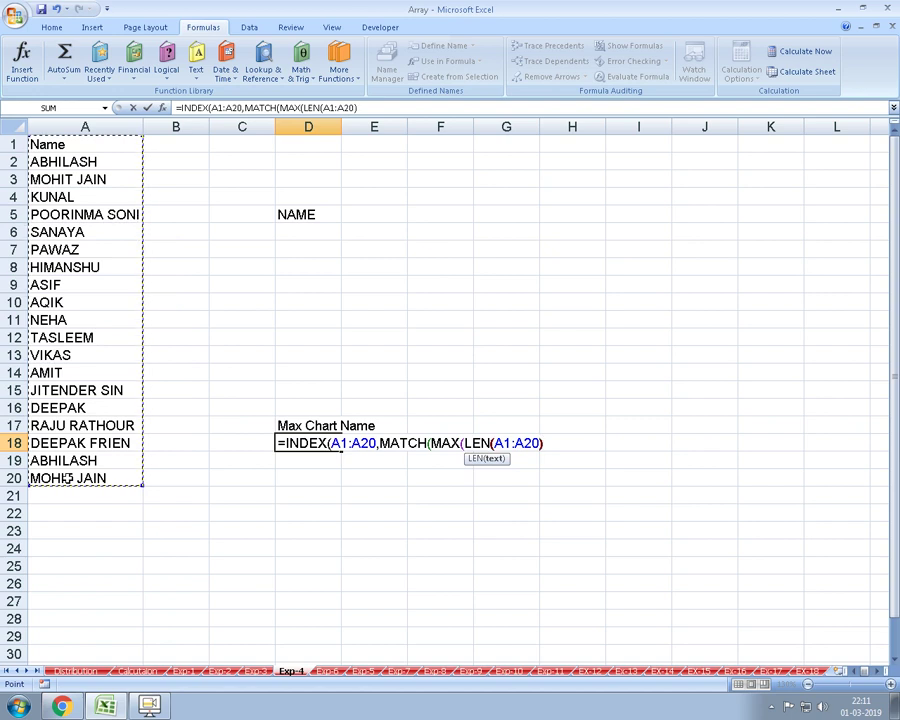
pyautogui.write(')')
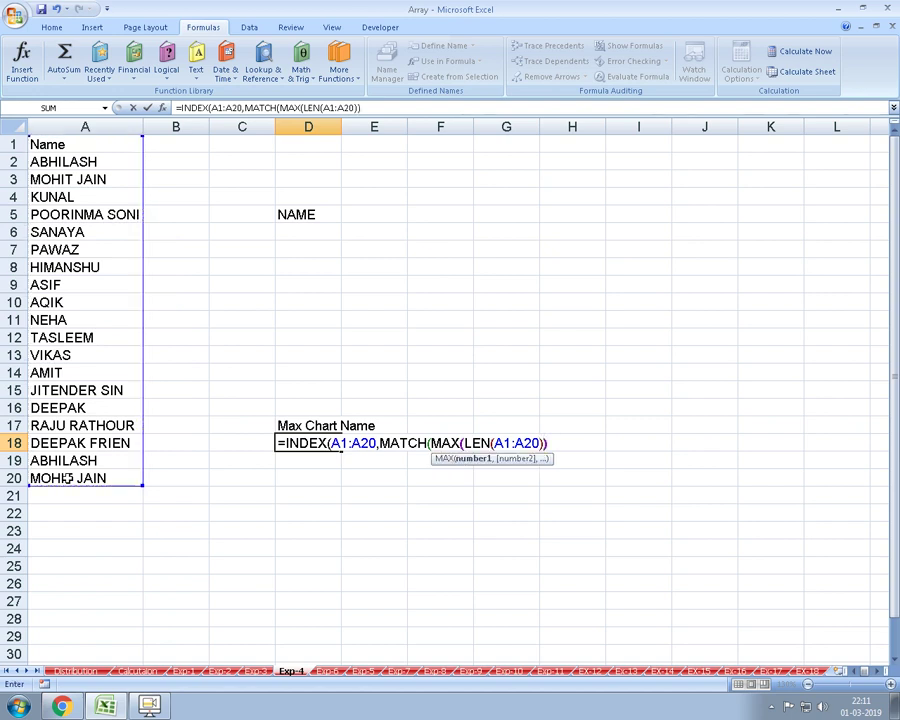
pyautogui.write(',')
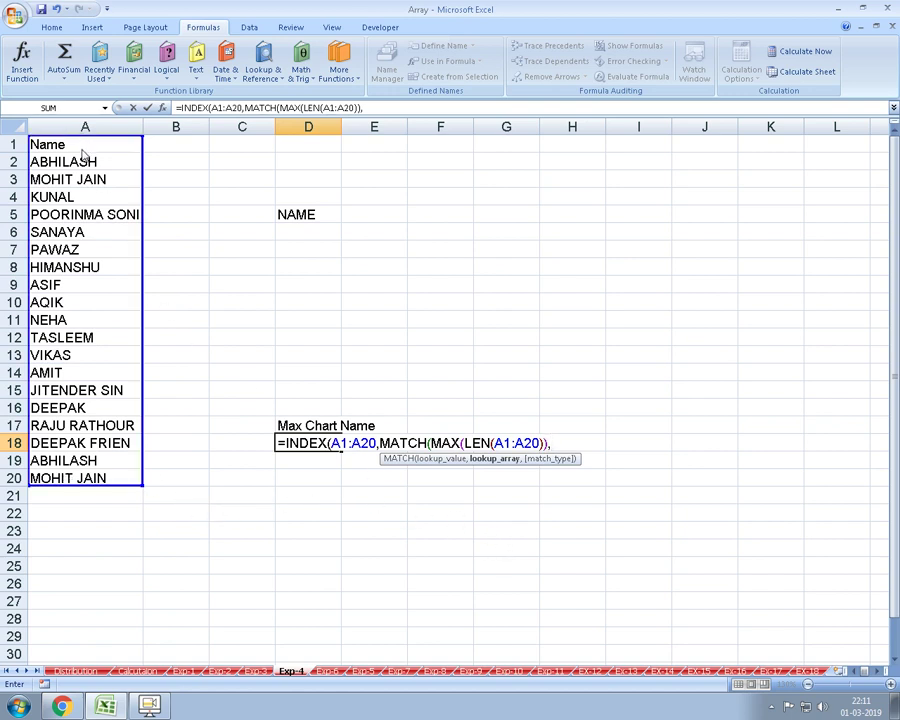
# - Finish it with LEN(A1:A20),0),1) and commit D18 as an array formula
pyautogui.moveTo(84, 142); pyautogui.dragTo(74, 479)
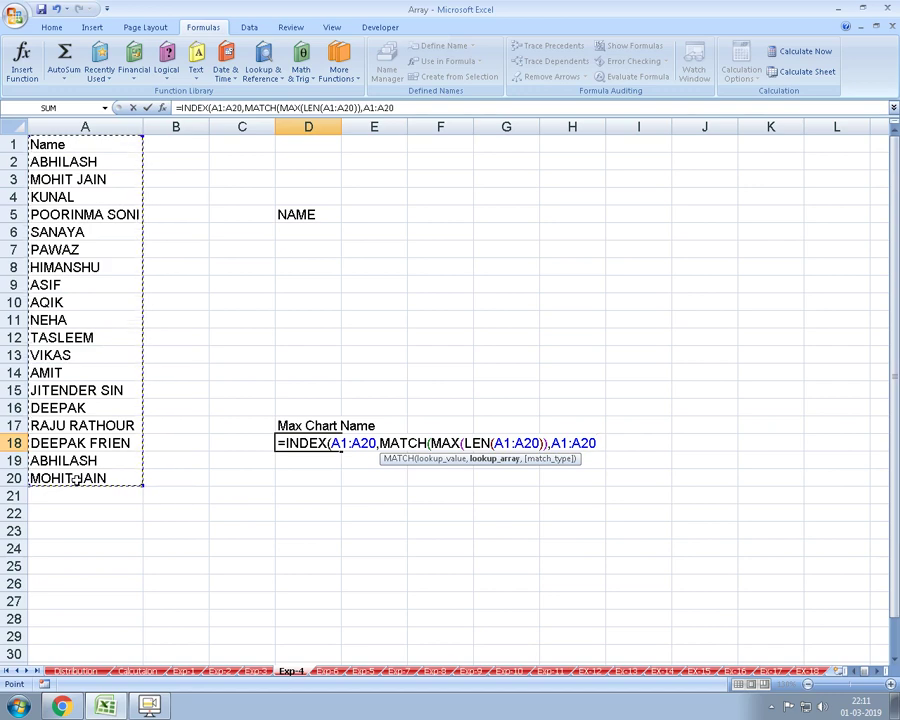
pyautogui.press('BackSpace')
pyautogui.press('BackSpace')
pyautogui.press('BackSpace')
pyautogui.press('BackSpace')
pyautogui.press('BackSpace')
pyautogui.write('LE')
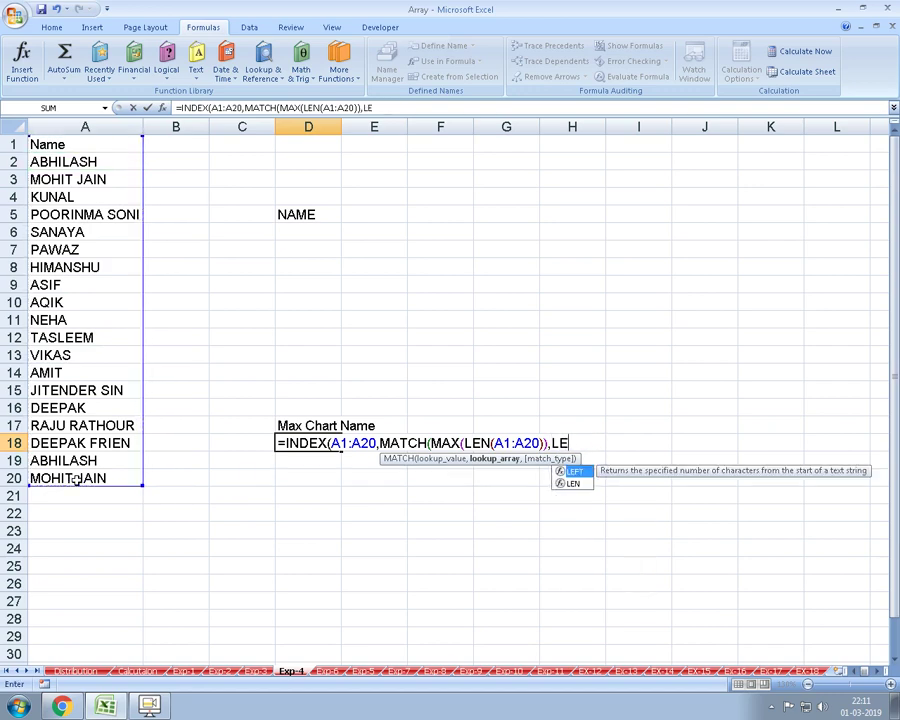
pyautogui.write('N(')
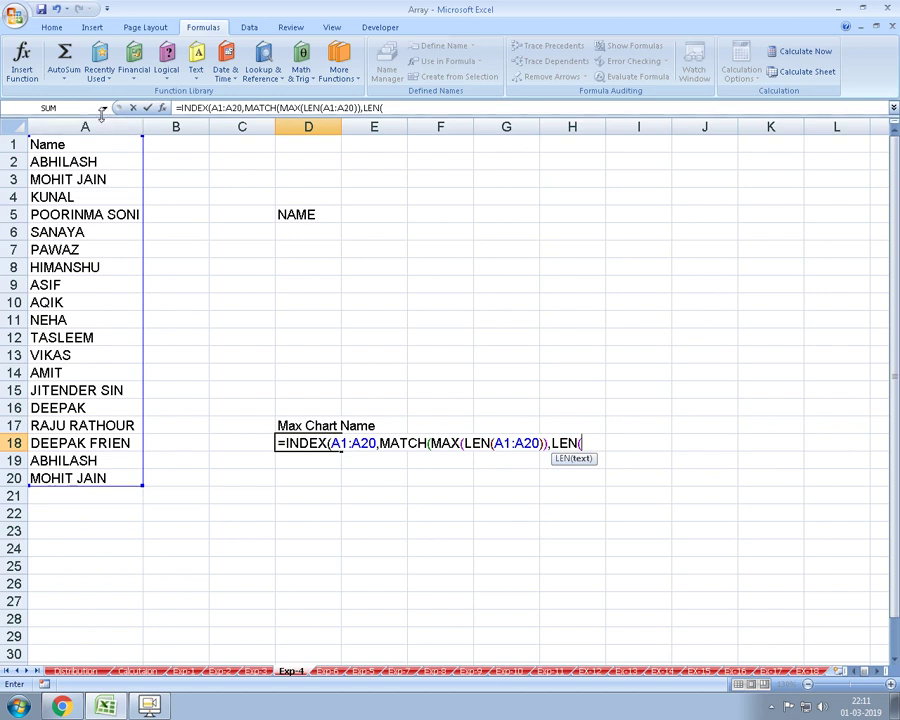
pyautogui.moveTo(90, 141); pyautogui.dragTo(55, 478)
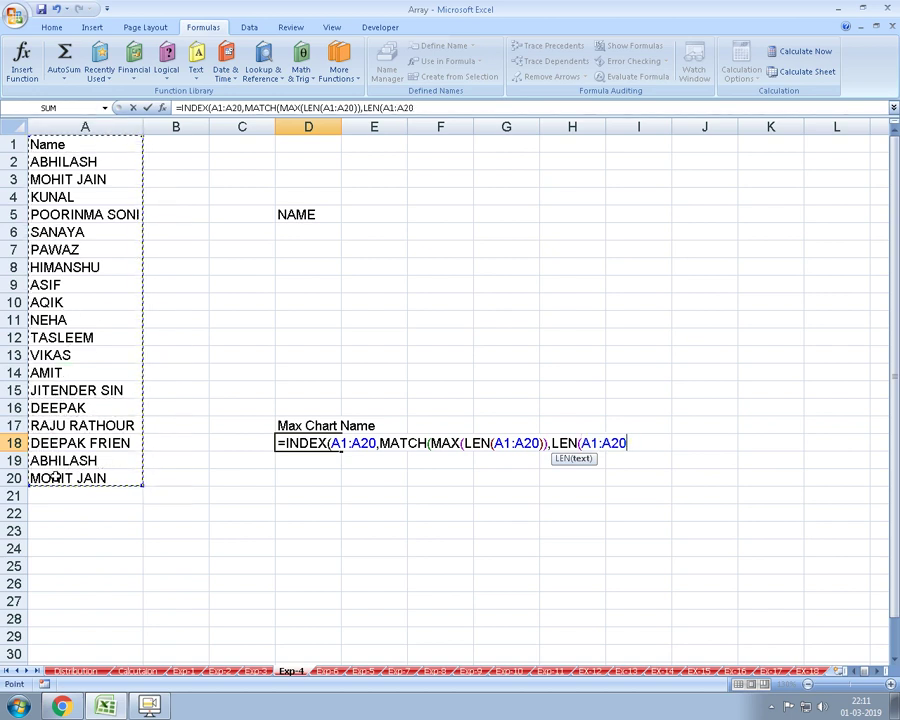
pyautogui.write('),')
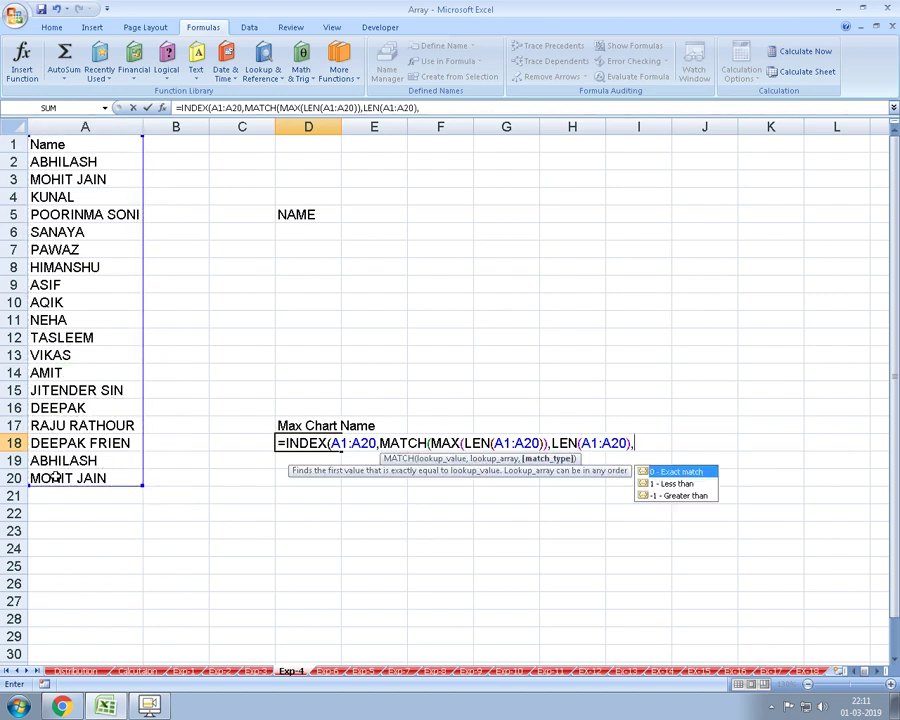
pyautogui.write('0')
pyautogui.write('),')
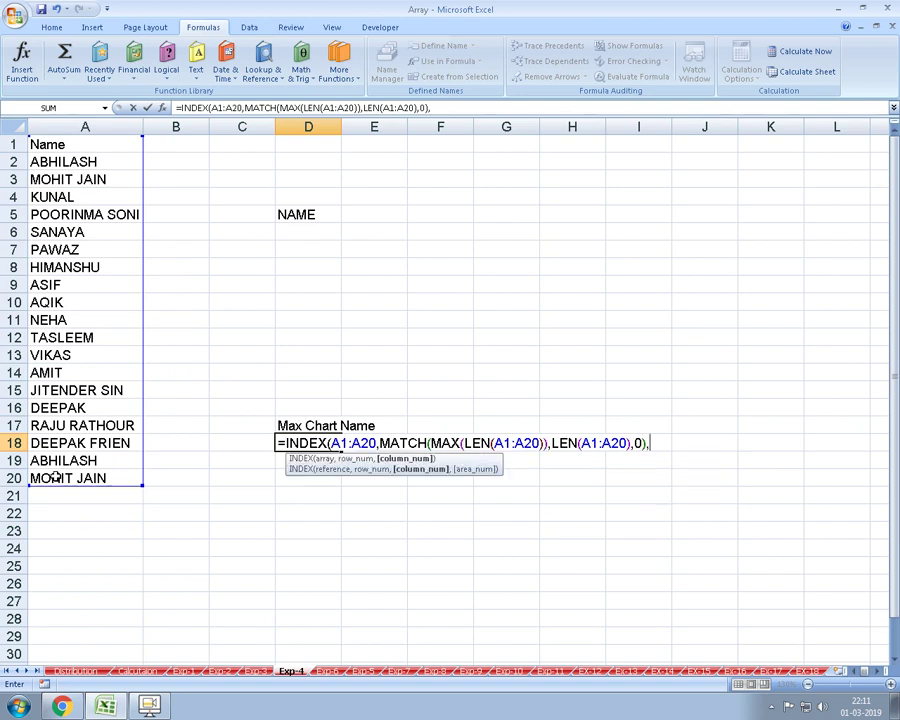
pyautogui.write('1')
pyautogui.press('Return')
pyautogui.press('Return')
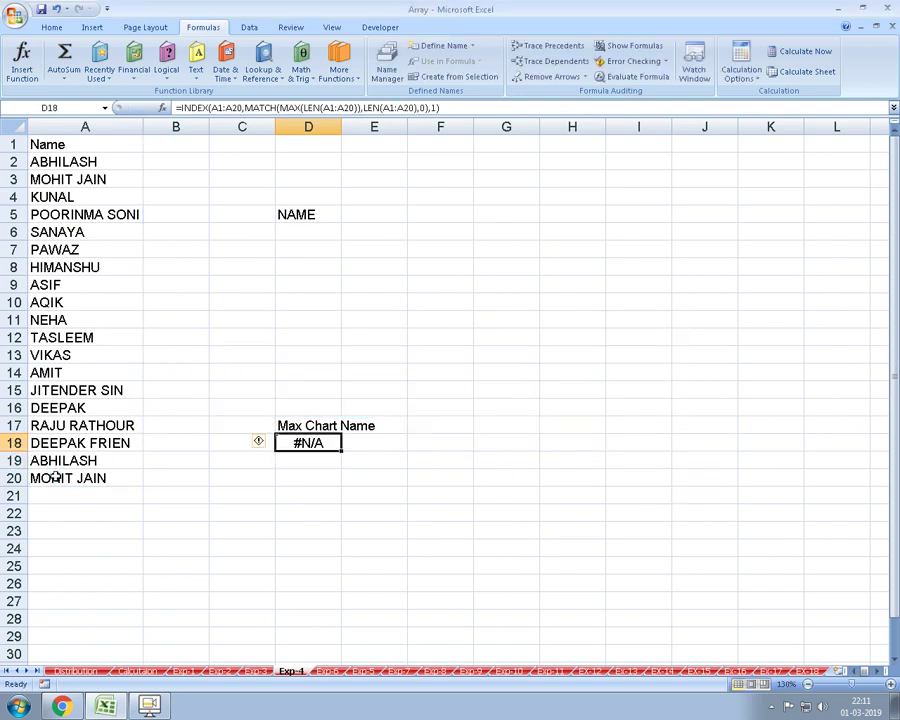
pyautogui.press('F2')
pyautogui.hotkey('ctrl', 'shift', 'Return')
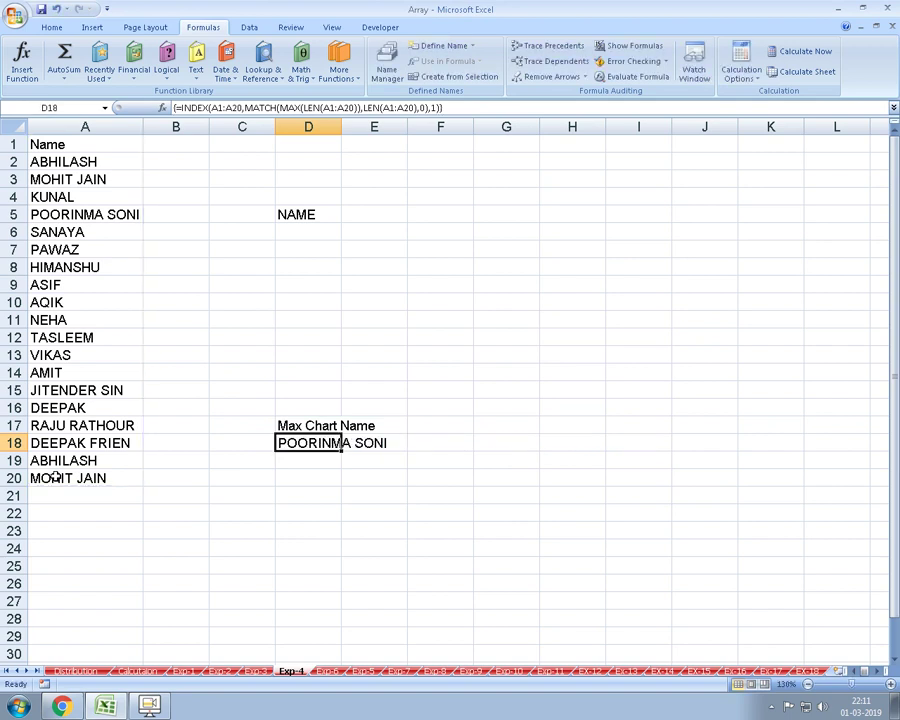
pyautogui.press('Left')
pyautogui.press('Left')
pyautogui.press('Left')
pyautogui.press('F2')
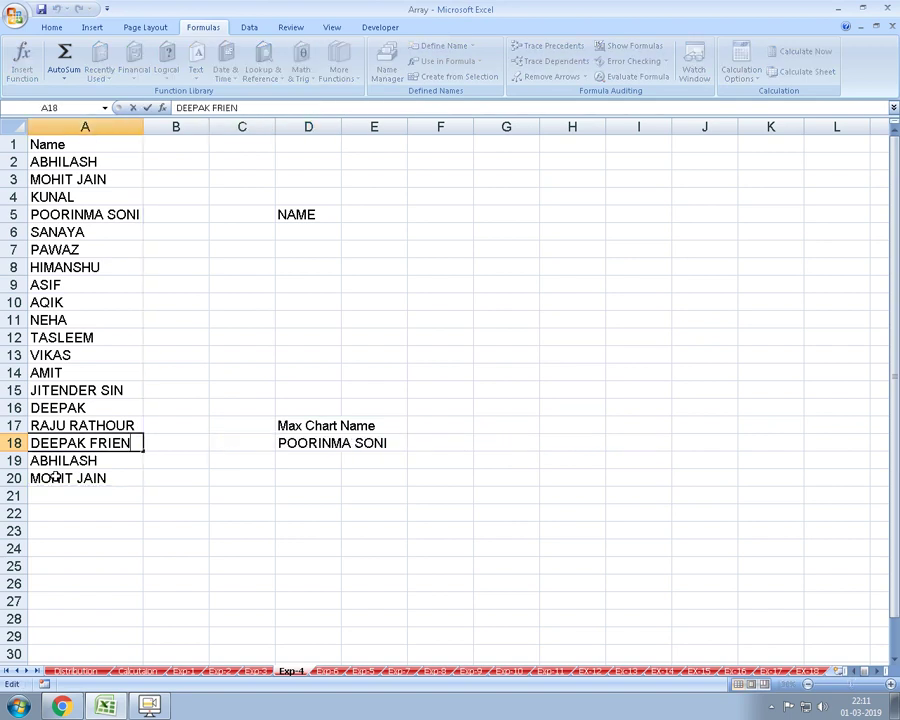
pyautogui.write('AAAAAA')
pyautogui.press('Return')
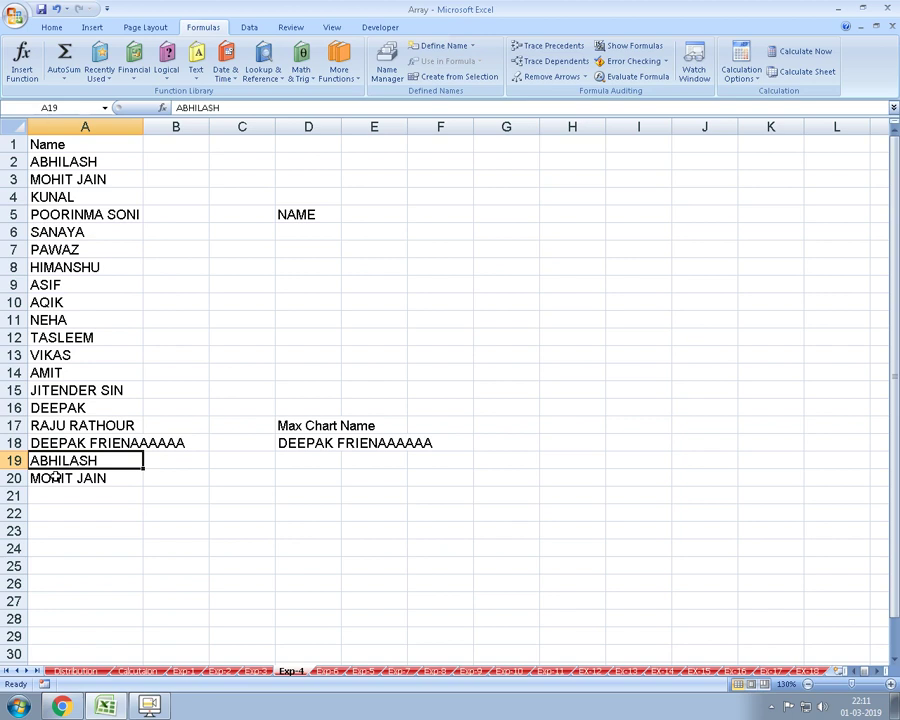
# - Switch to the Exp-6 sheet and minimize Excel to the desktop
pyautogui.press('Right')
pyautogui.press('Right')
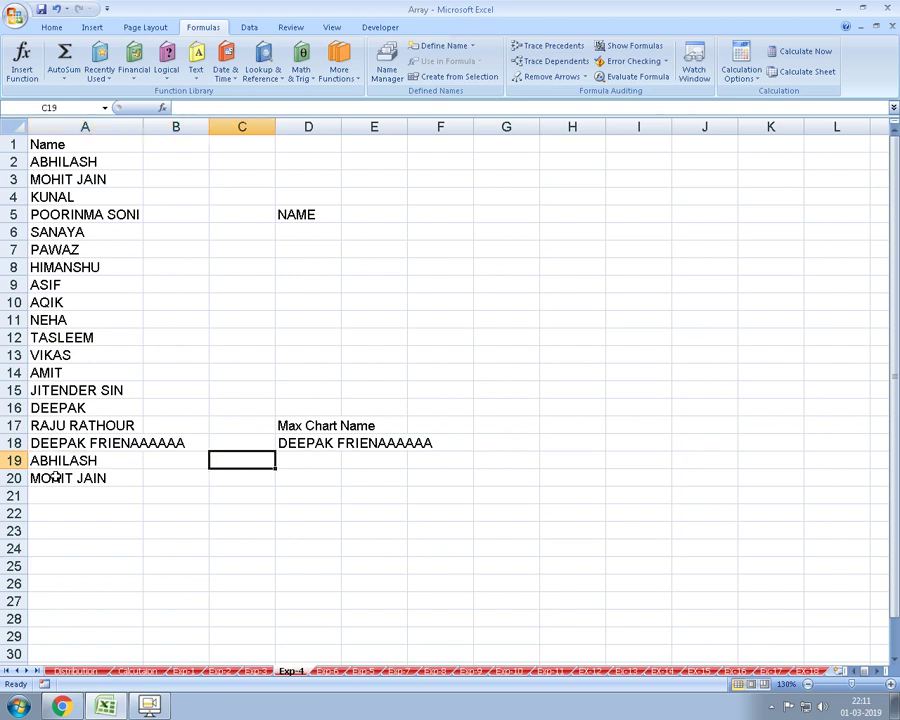
pyautogui.press('Up')
pyautogui.press('Left')
pyautogui.press('Left')
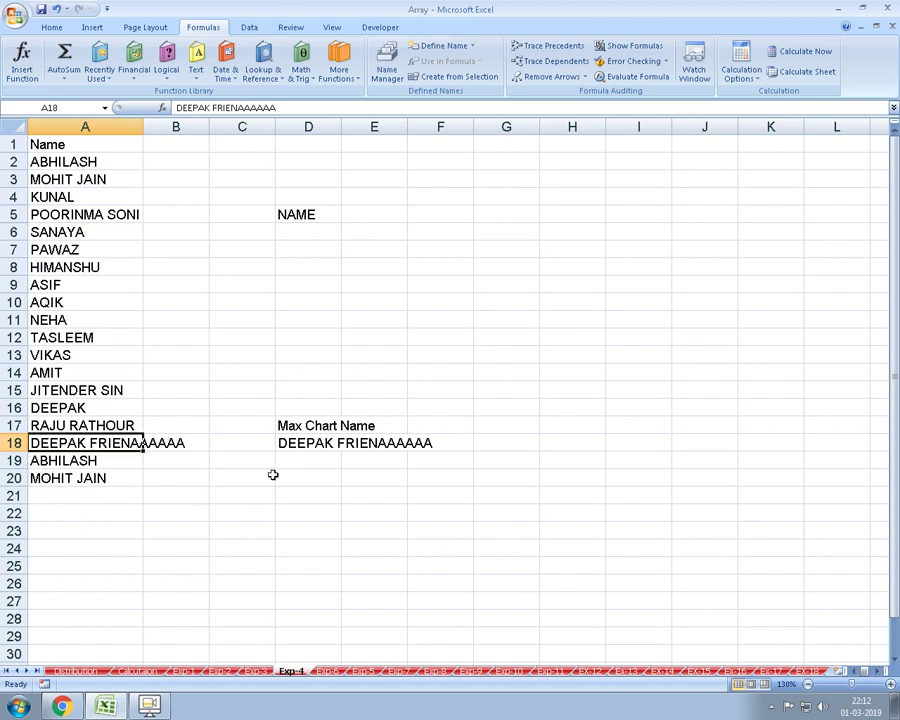
pyautogui.click(326, 672)
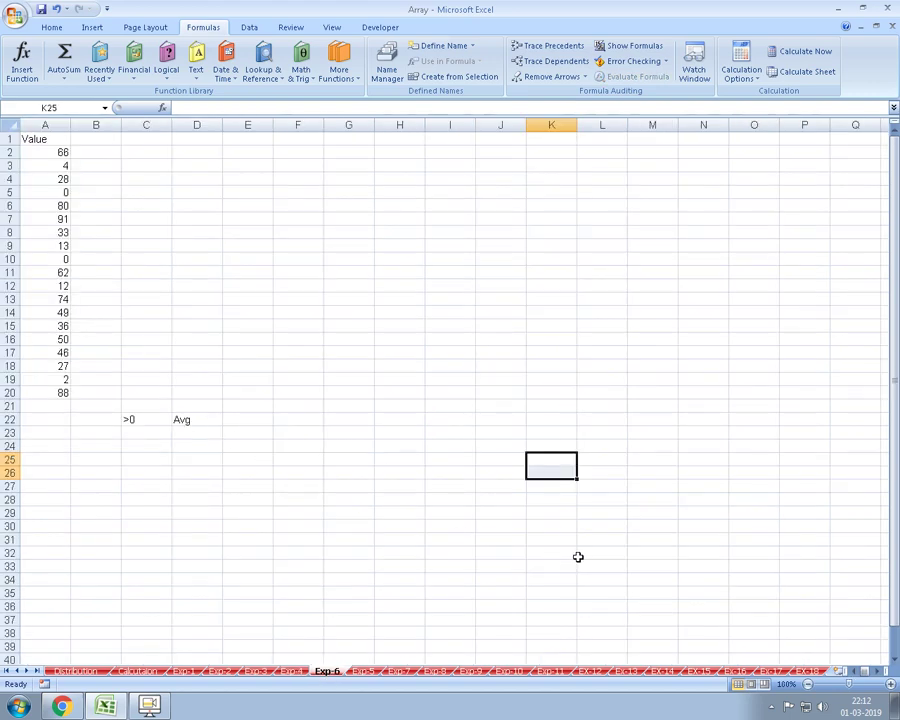
pyautogui.click(120, 706)
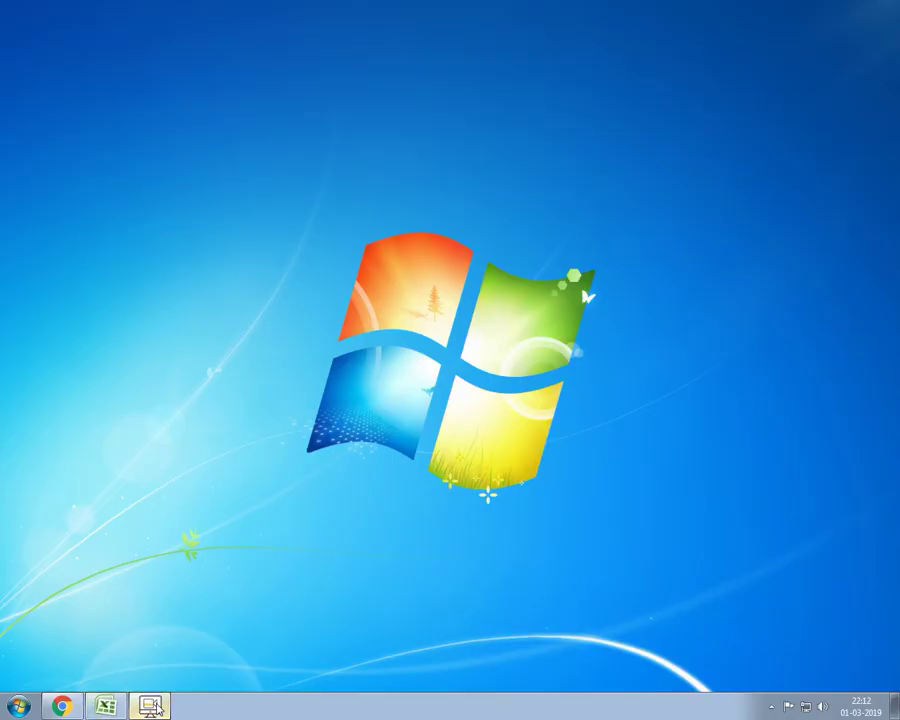